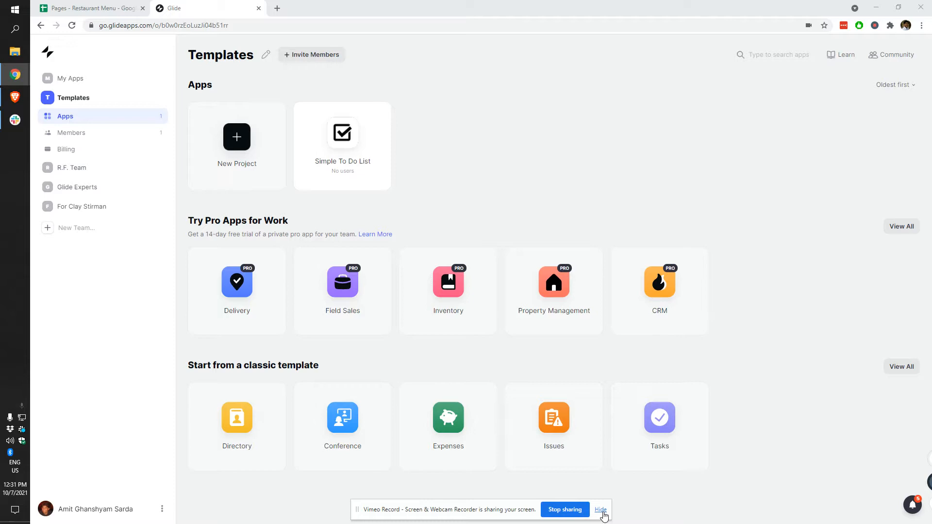
Step: Dismiss the sharing notice, create a new Page project and name it 'Restaurant Menu'
click(601, 511)
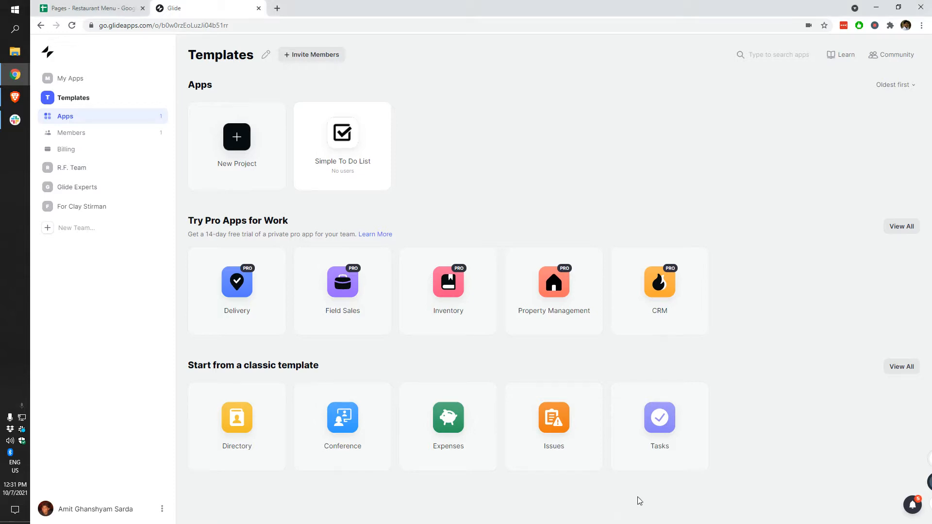
click(241, 149)
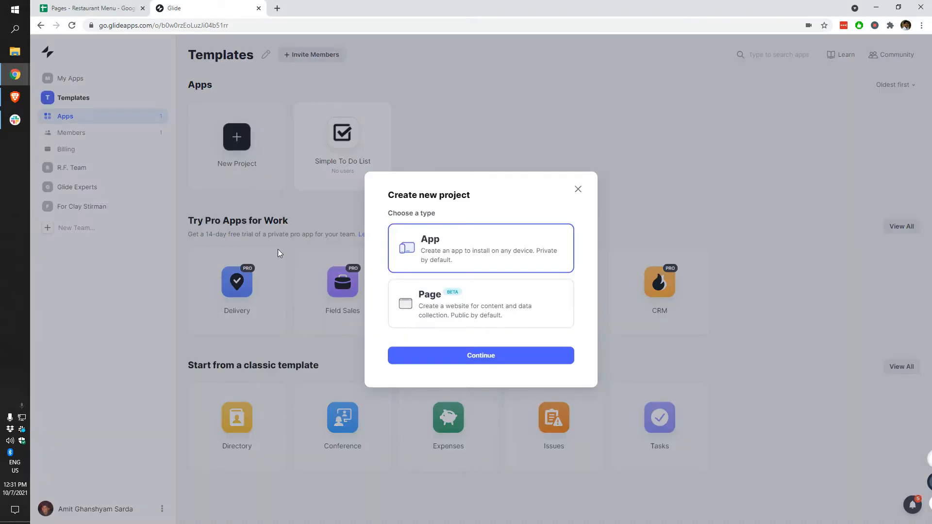
click(435, 304)
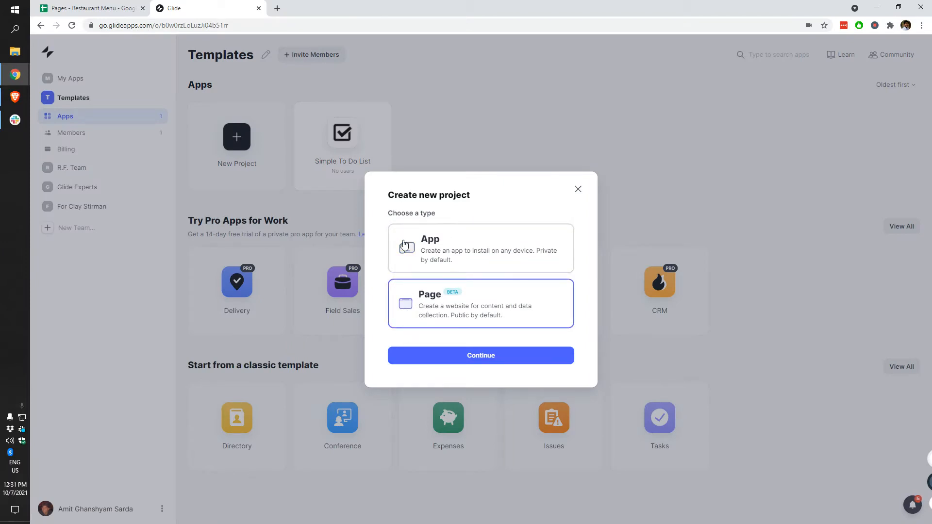
click(462, 360)
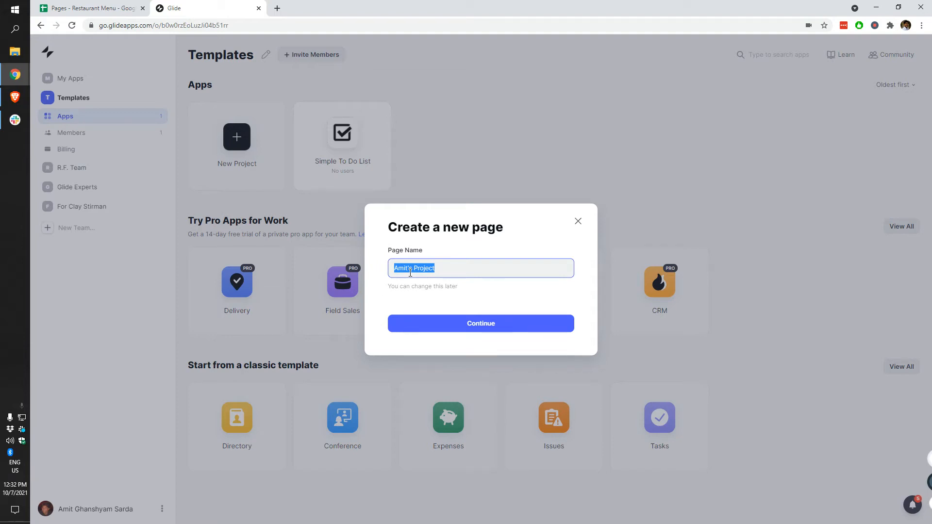
text(Restaurant Menu)
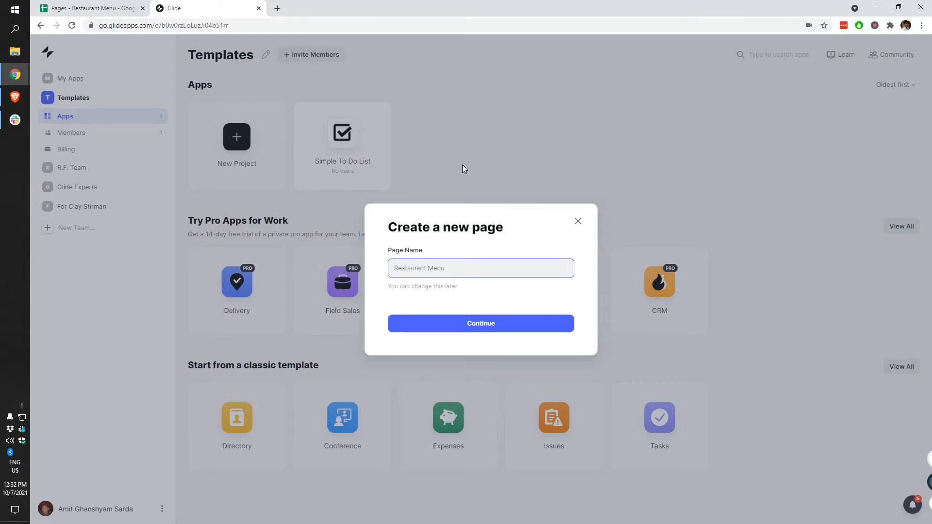
click(477, 326)
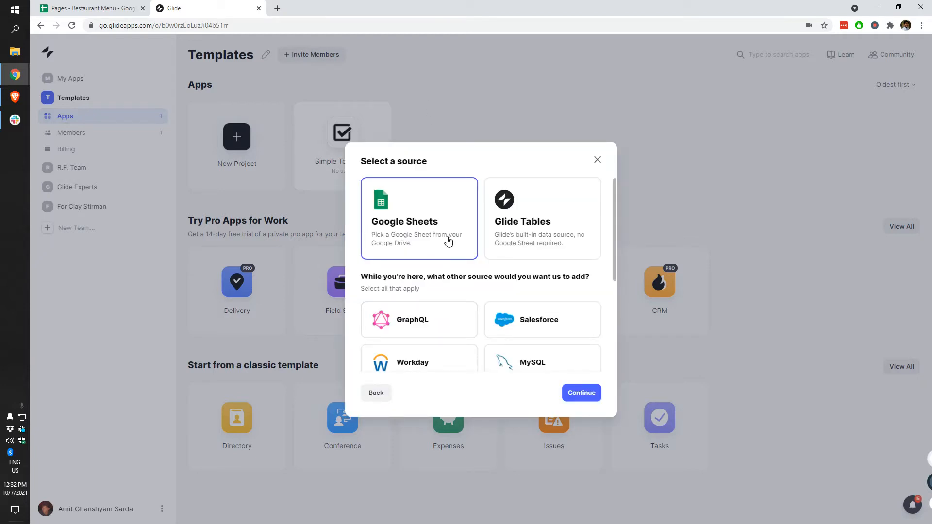
Step: In the Restaurant Menu spreadsheet, drag the Info sheet after Menu, then return to Glide
click(92, 8)
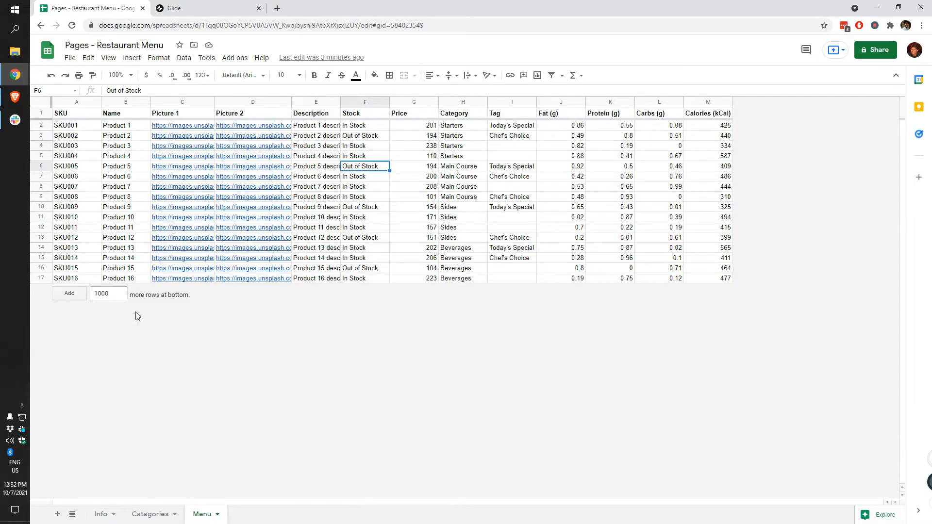
click(102, 514)
click(147, 514)
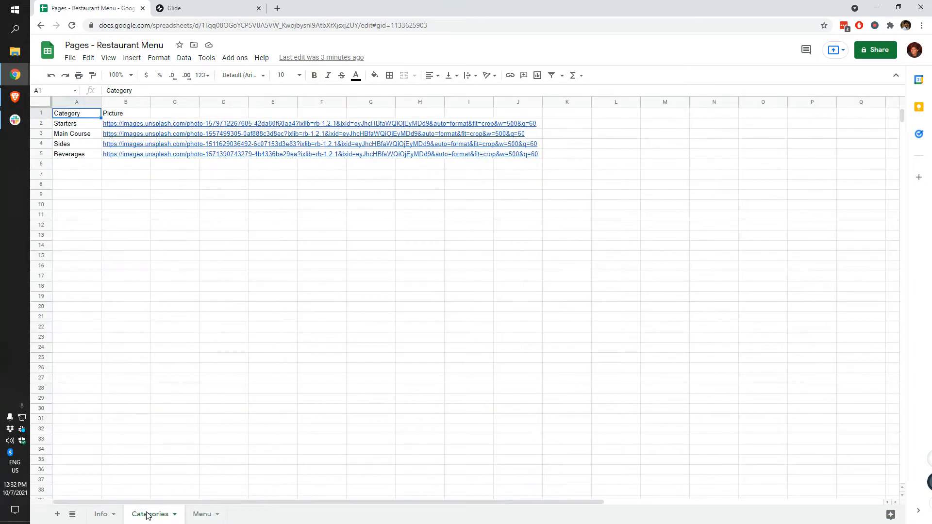
drag(112, 521, 214, 516)
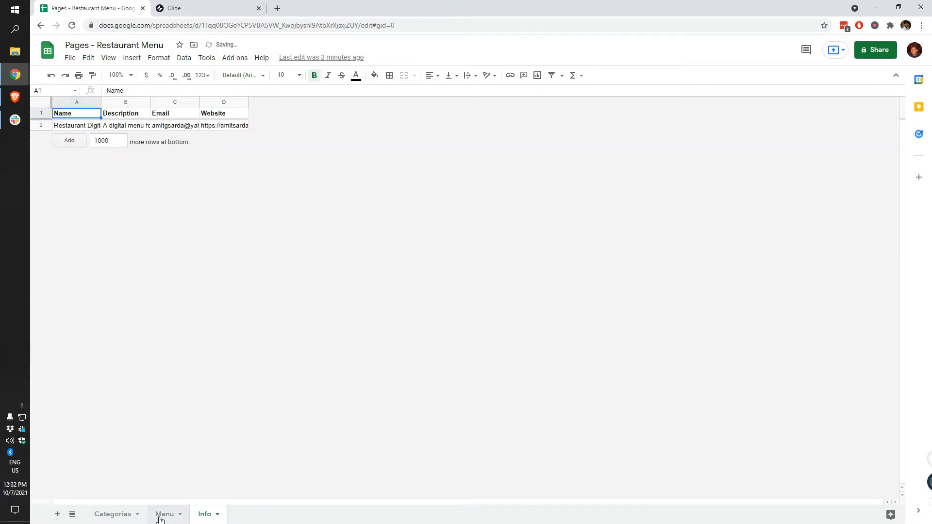
click(113, 514)
click(165, 514)
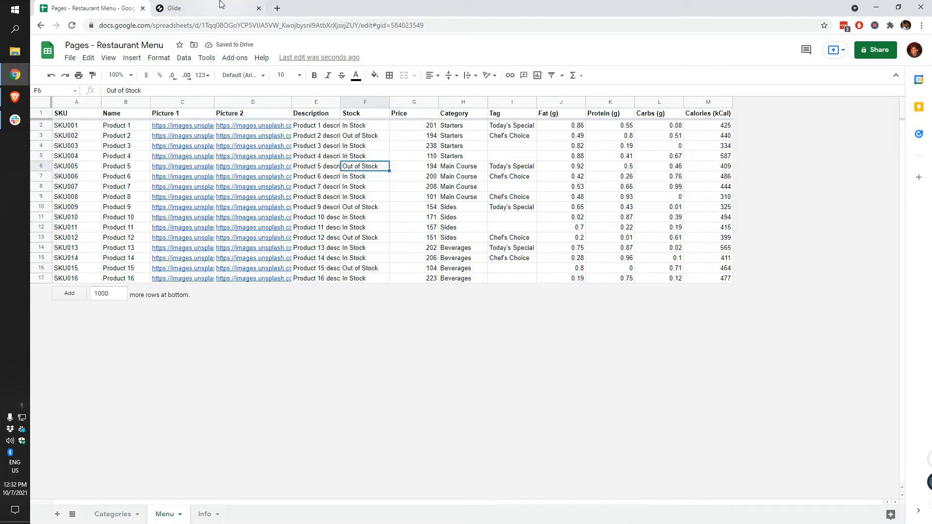
click(204, 8)
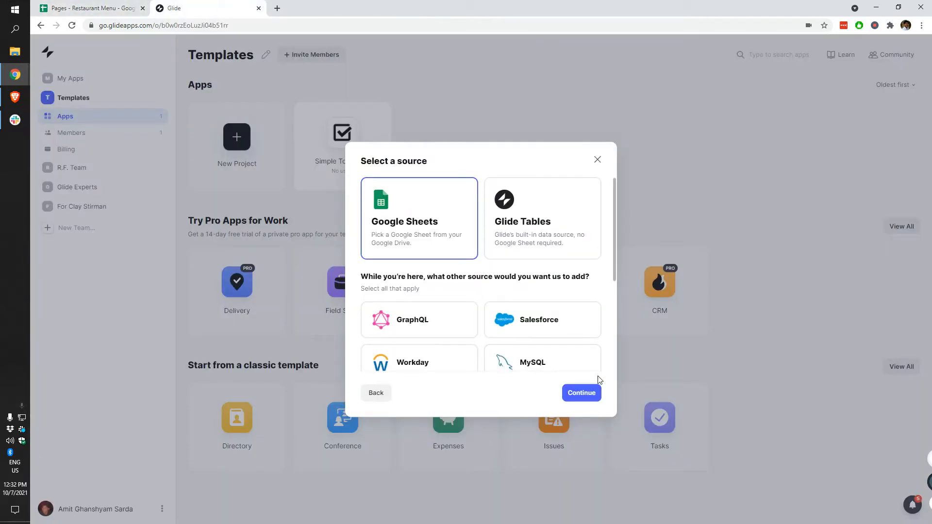
Step: Keep Google Sheets as the source and select the 'Pages - Restaurant Menu' spreadsheet
click(583, 392)
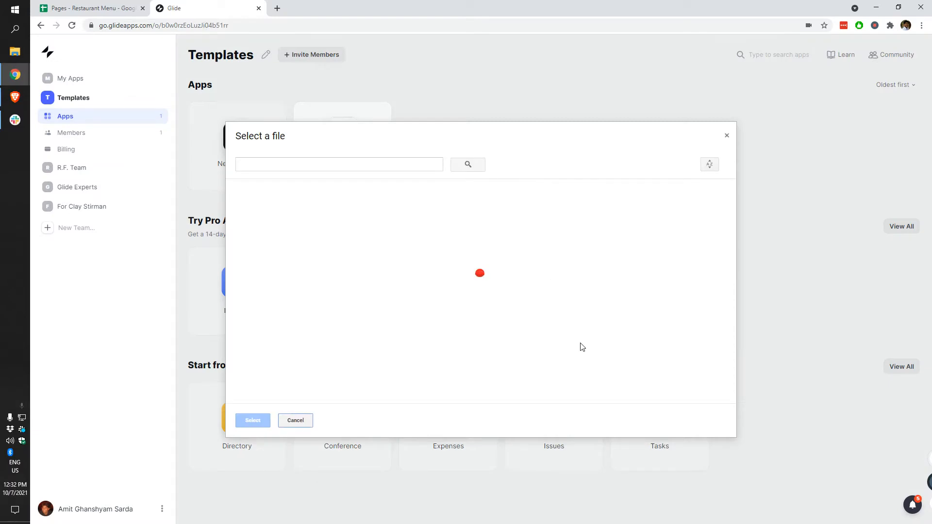
click(322, 213)
click(252, 420)
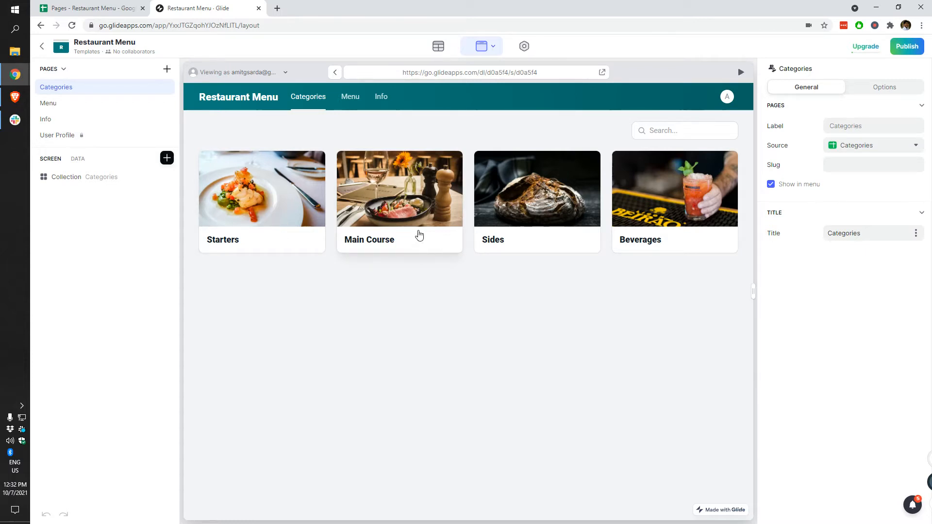
Step: Delete the Info page, dismissing a stray browser menu opened on User Profile
click(57, 121)
right_click(60, 121)
click(59, 153)
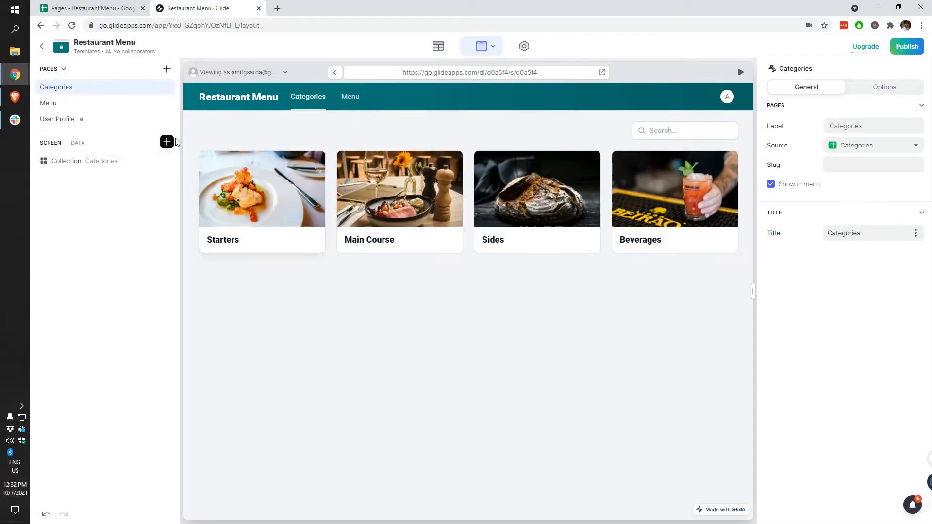
click(61, 122)
right_click(61, 124)
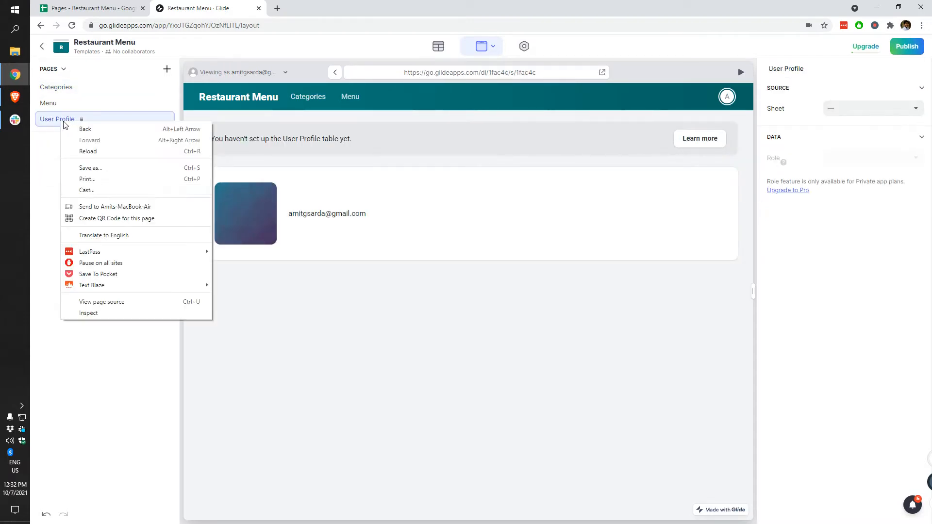
click(47, 128)
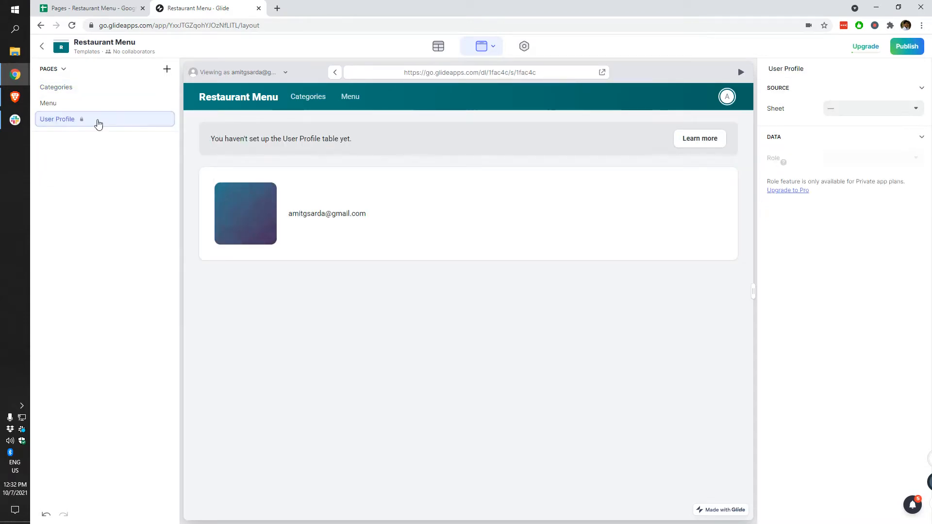
right_click(132, 119)
Step: Delete the Menu page from the page list
click(65, 182)
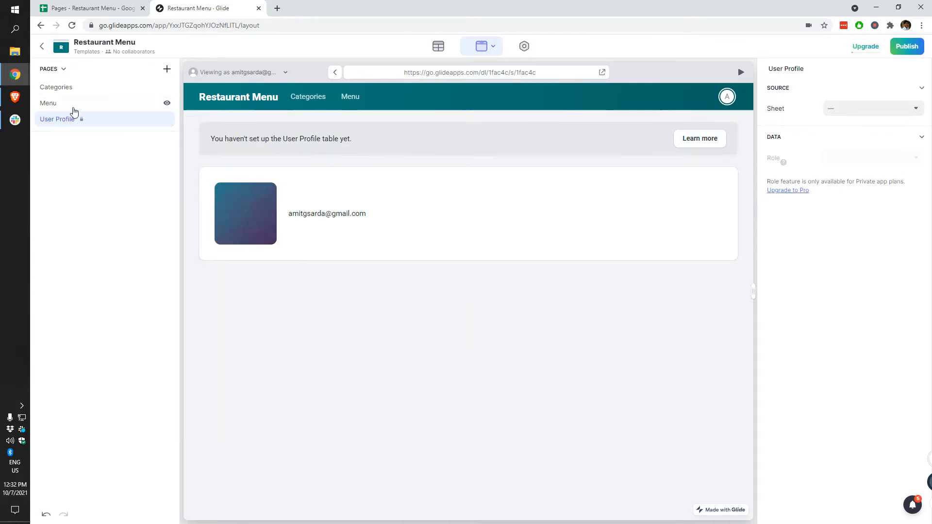
click(72, 104)
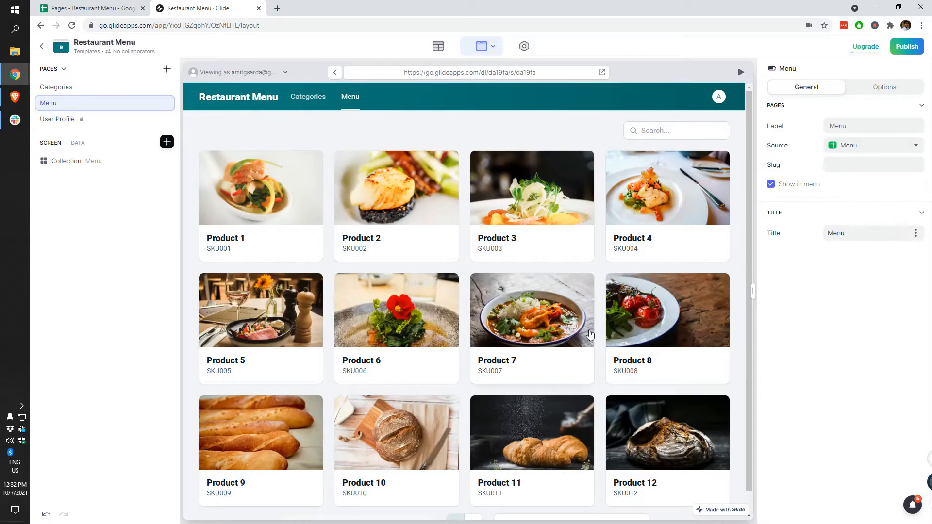
right_click(97, 105)
click(106, 140)
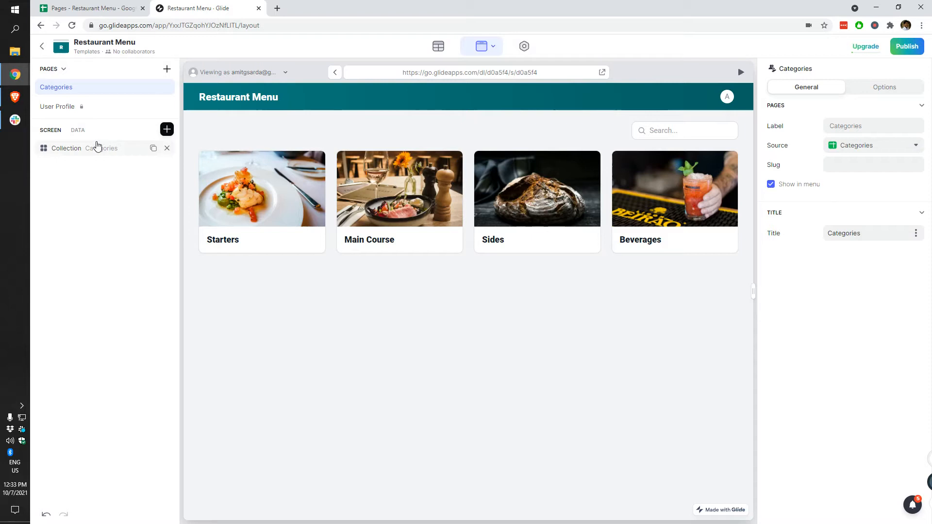
Step: Check the Categories page navigation and slug, then select the Categories collection's item settings
click(809, 187)
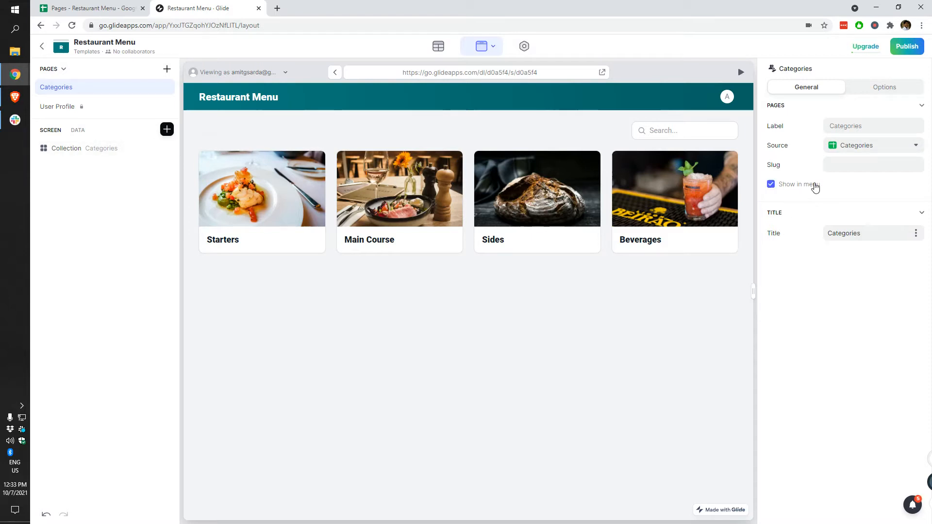
click(861, 168)
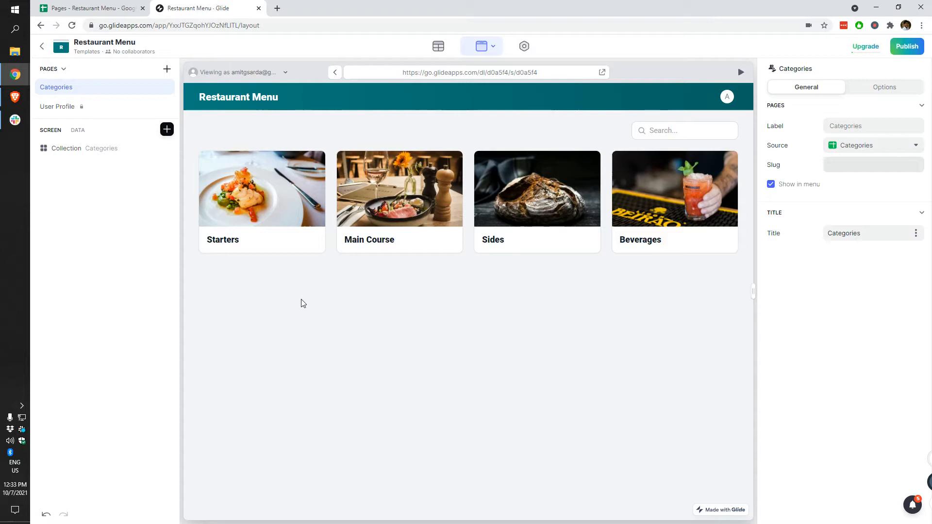
click(66, 149)
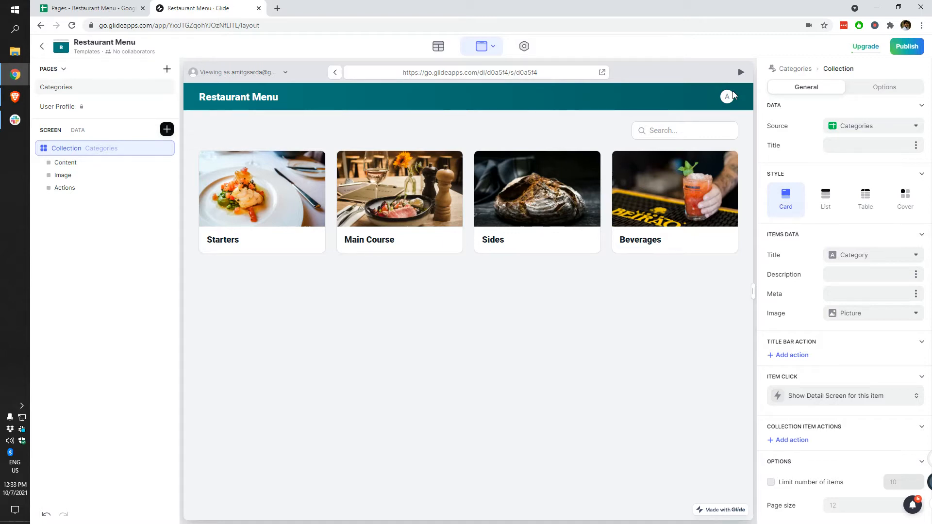
click(92, 164)
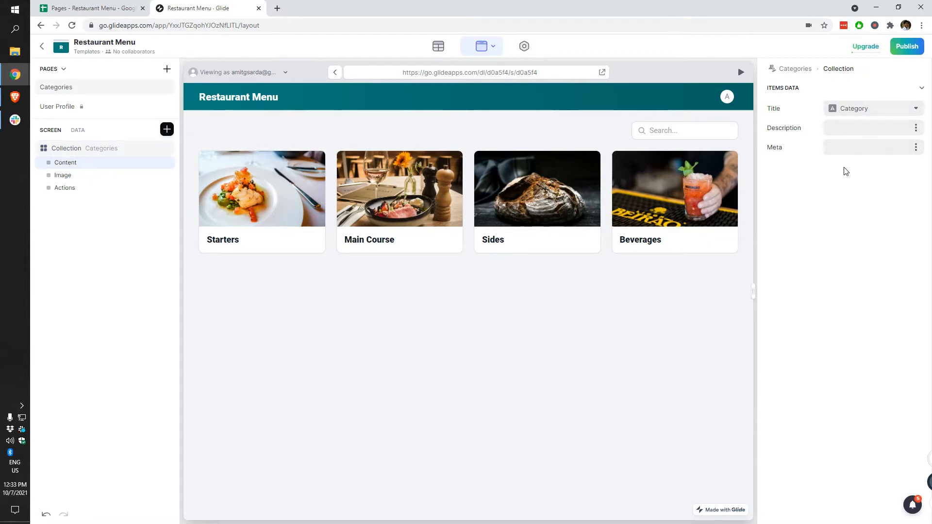
Step: Try the category name for Meta and Description, then leave both as empty custom values
click(916, 147)
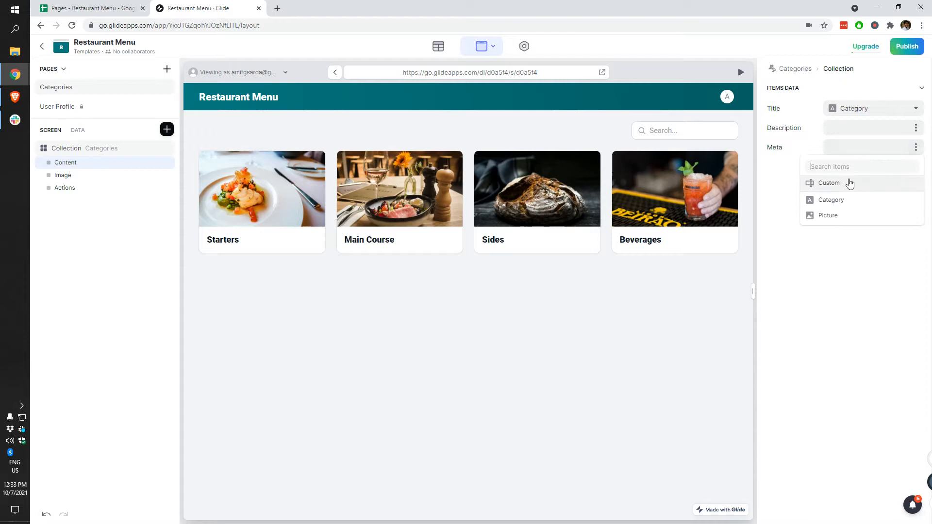
click(832, 200)
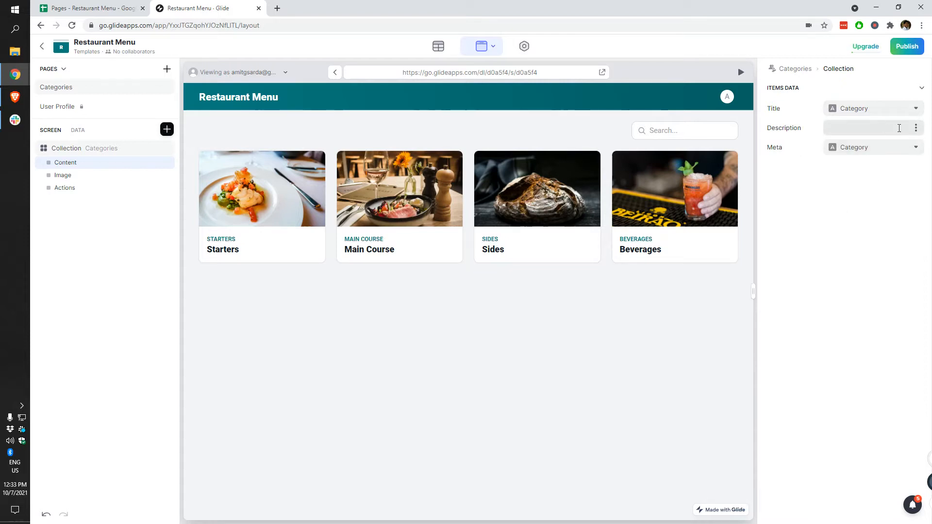
click(916, 130)
click(846, 181)
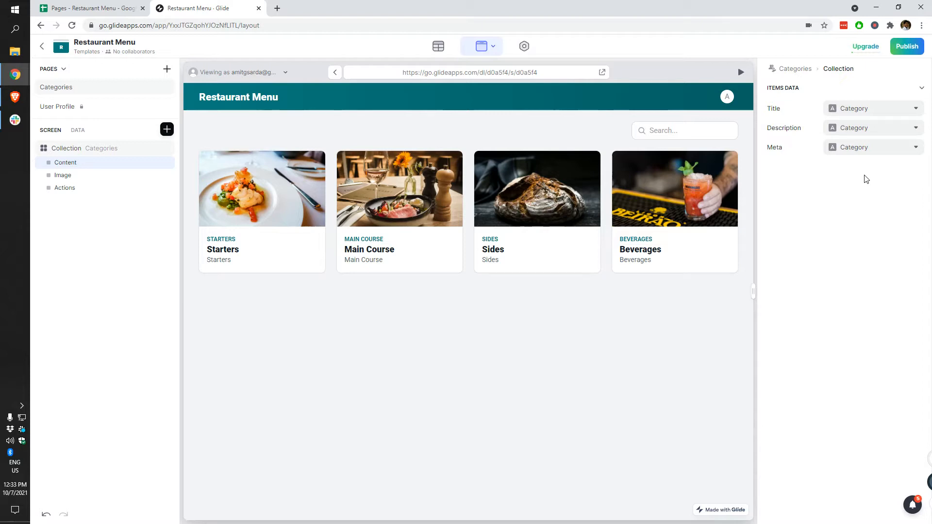
click(874, 129)
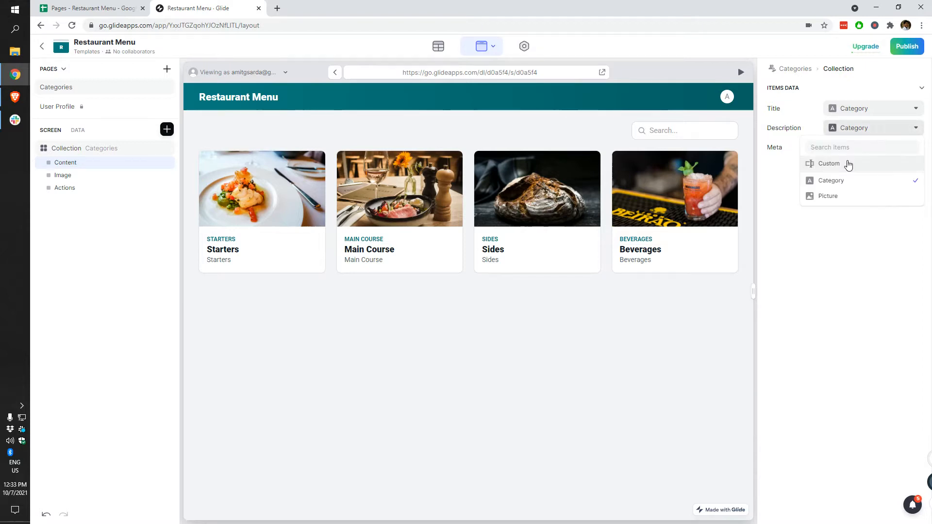
click(848, 163)
click(855, 148)
click(826, 183)
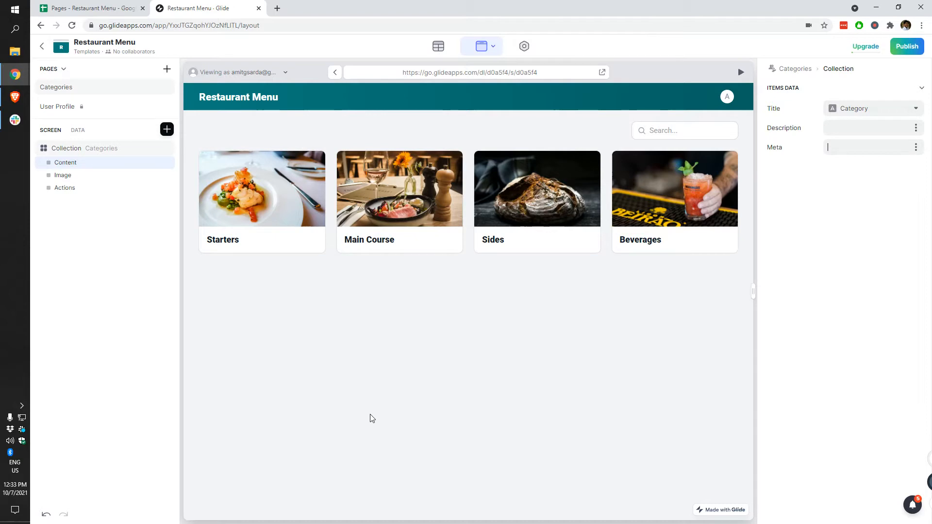
click(93, 151)
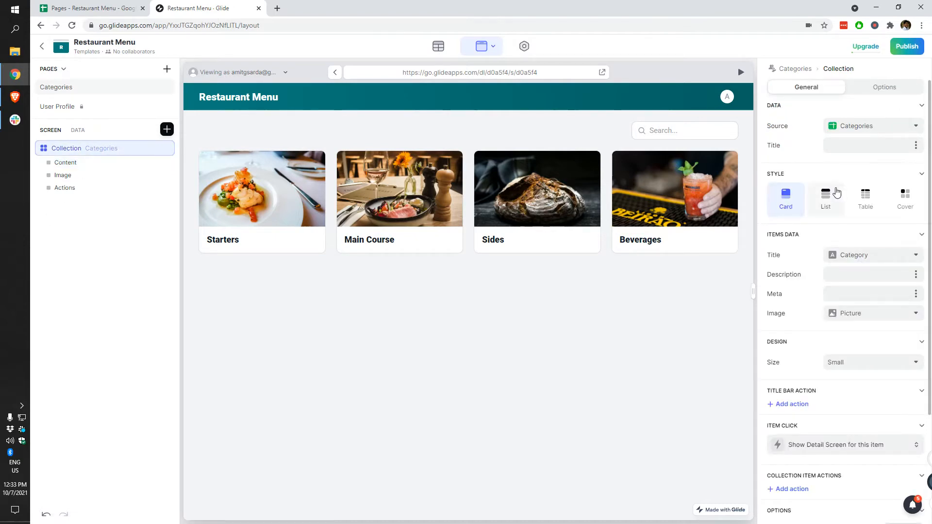
click(167, 129)
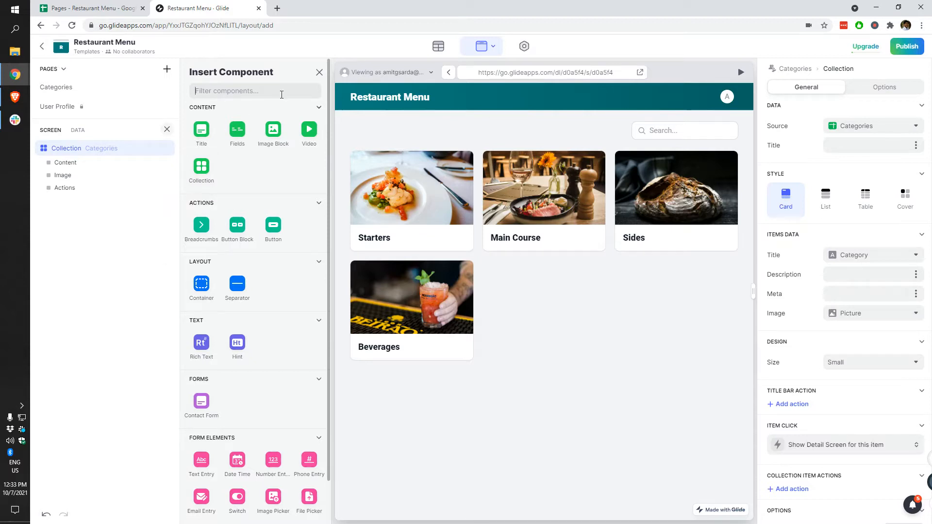
click(319, 72)
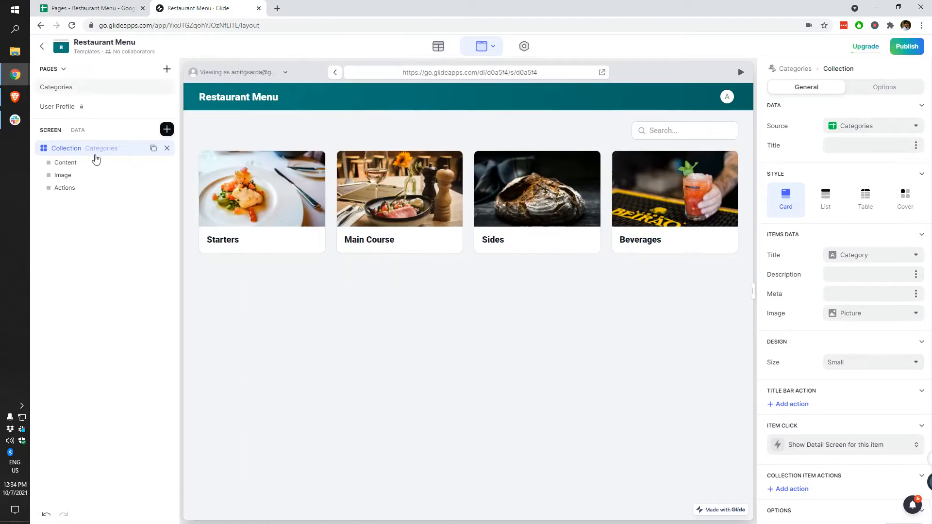
double_click(101, 150)
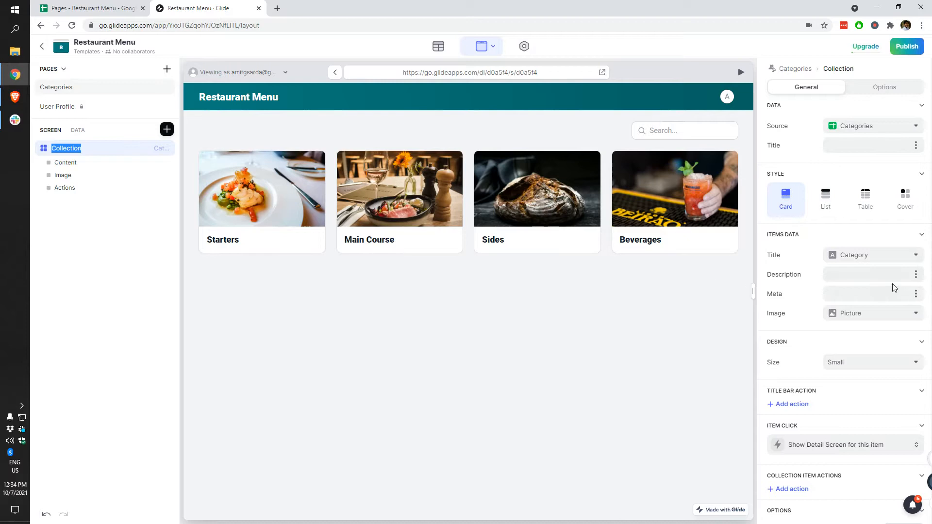
click(844, 363)
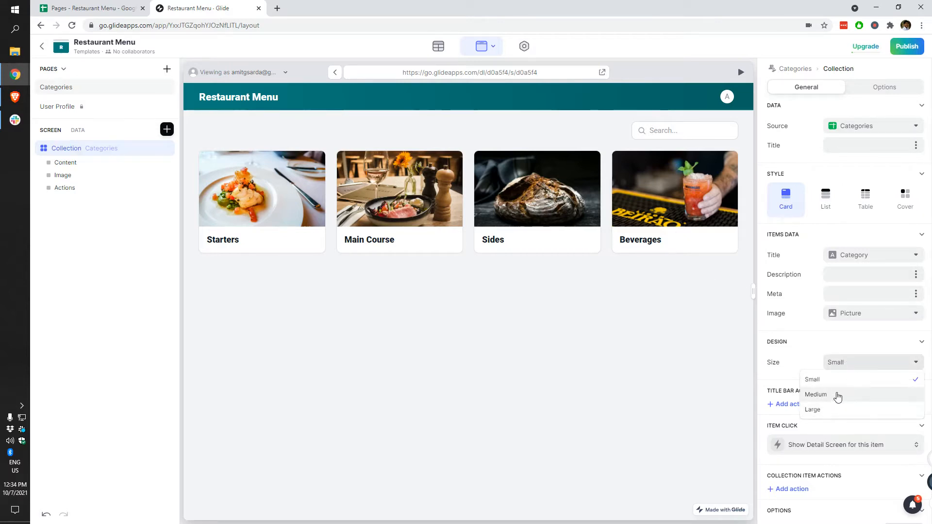
click(837, 395)
click(857, 365)
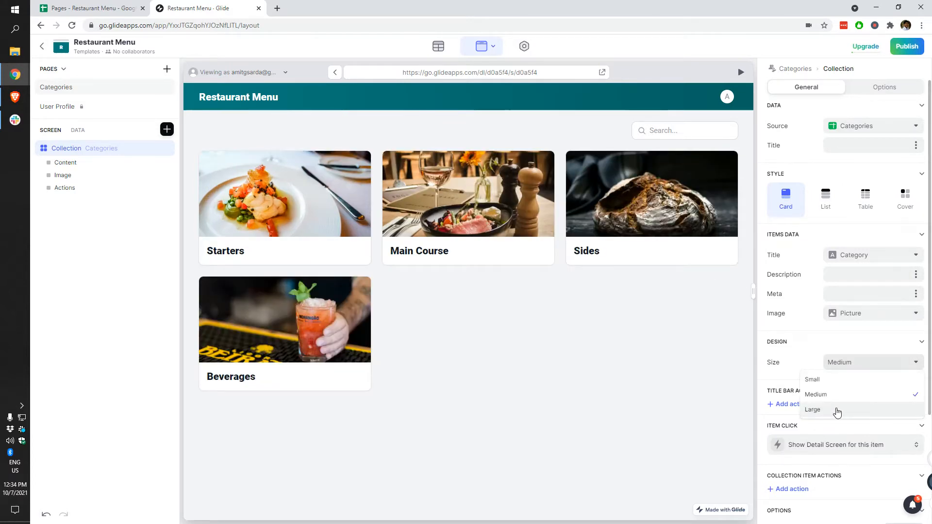
click(835, 410)
click(862, 363)
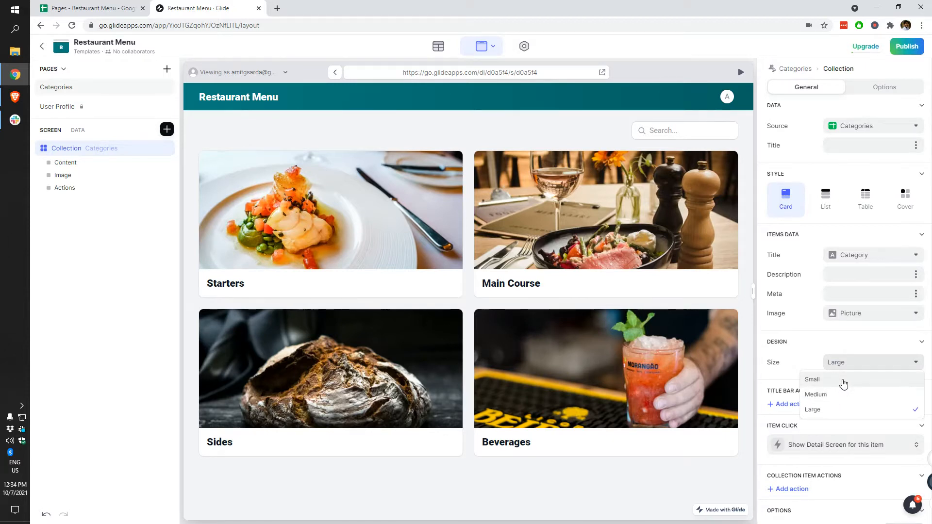
click(843, 384)
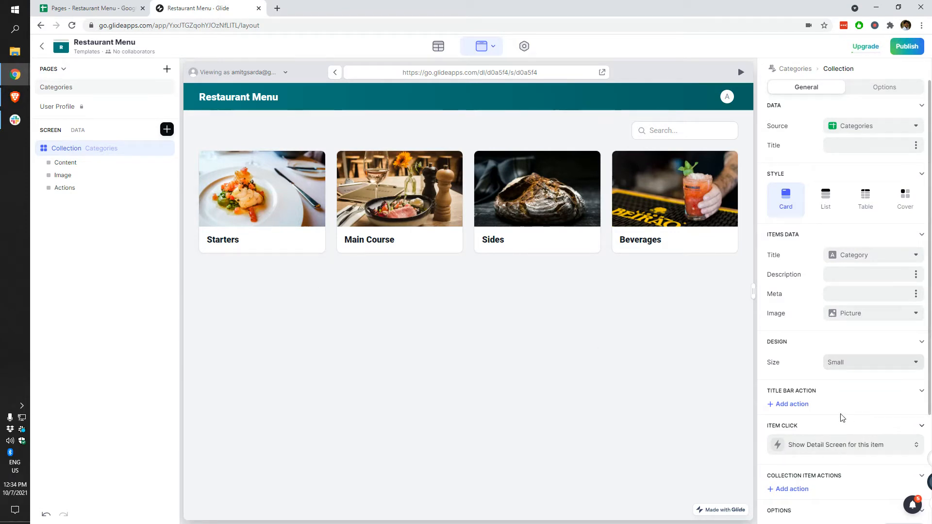
Step: Try the List, Table, Cover and Card styles, settling on Cover
click(826, 199)
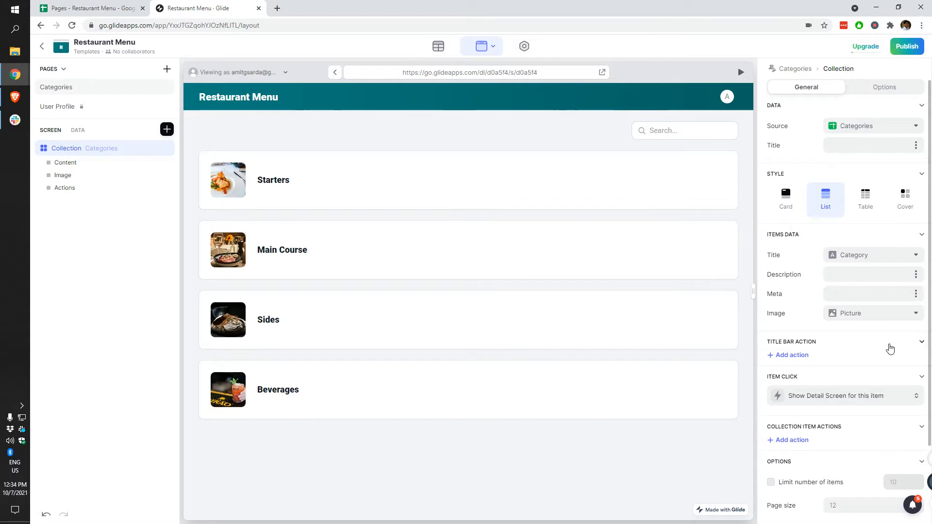
click(863, 207)
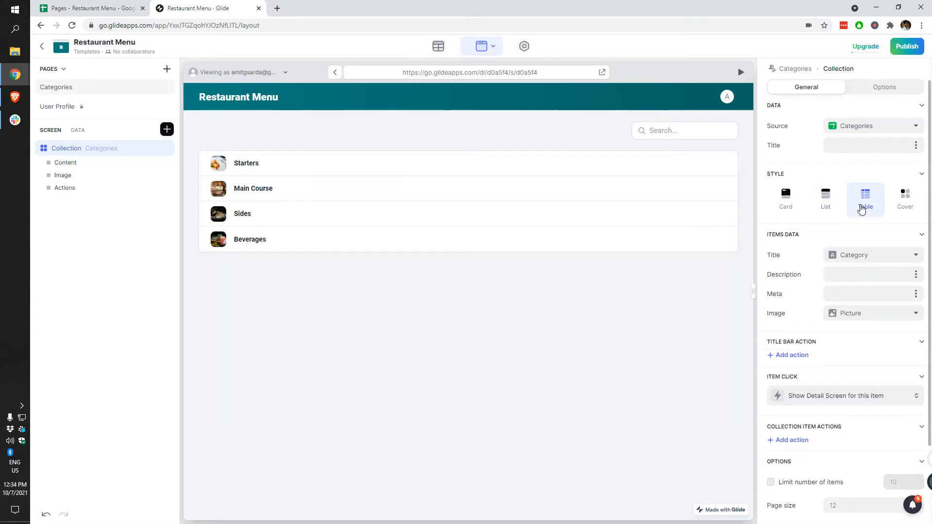
click(907, 209)
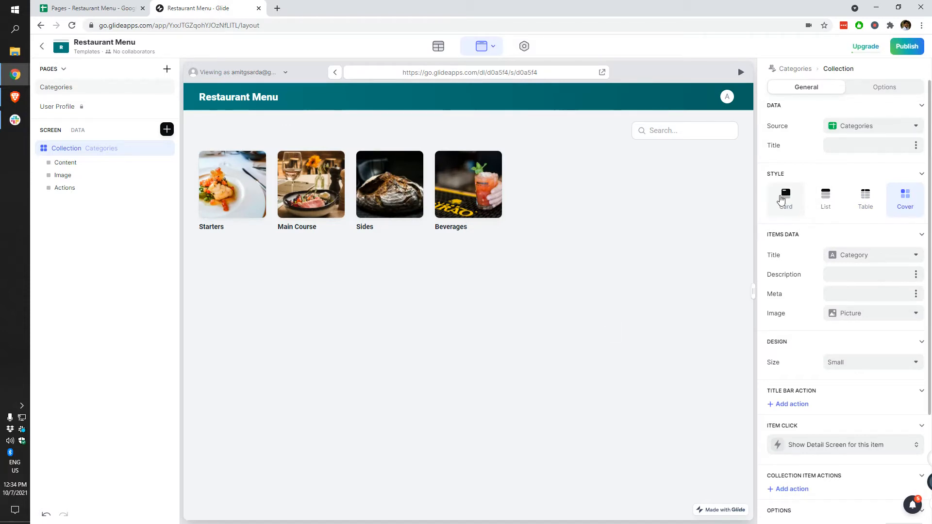
click(780, 200)
click(900, 206)
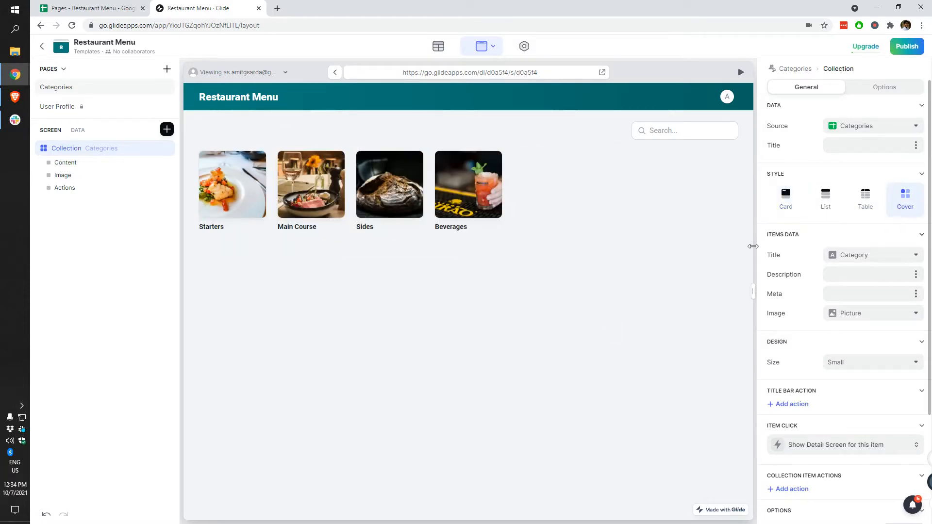
Step: Set the cover tile size to Medium, then to Large
click(847, 364)
click(843, 394)
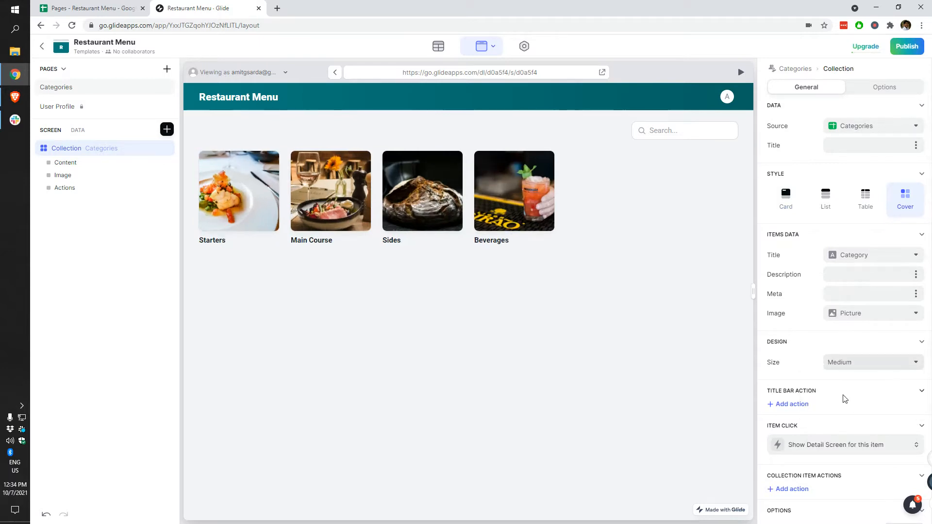
click(868, 374)
click(847, 405)
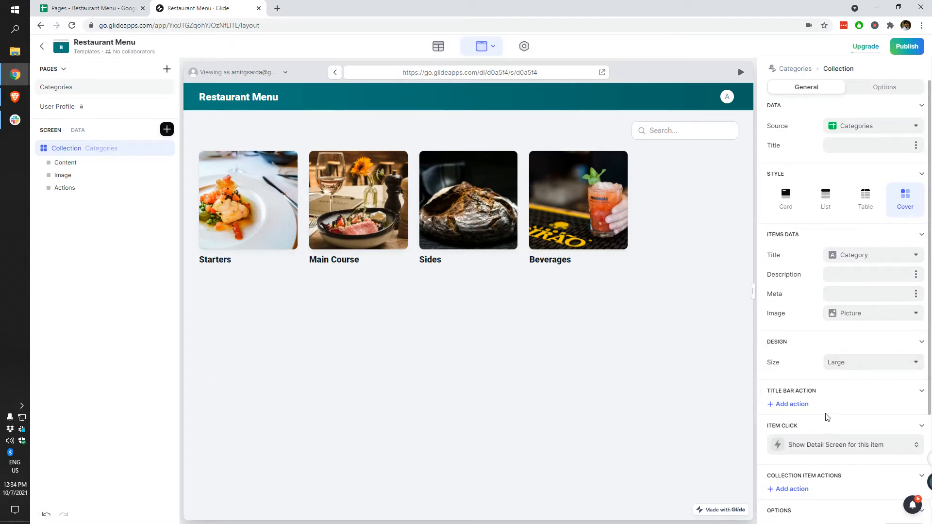
scroll(826, 416, down, 3)
Step: Preview Starters, go back, and add a Go! Show Notification collection item action
click(247, 209)
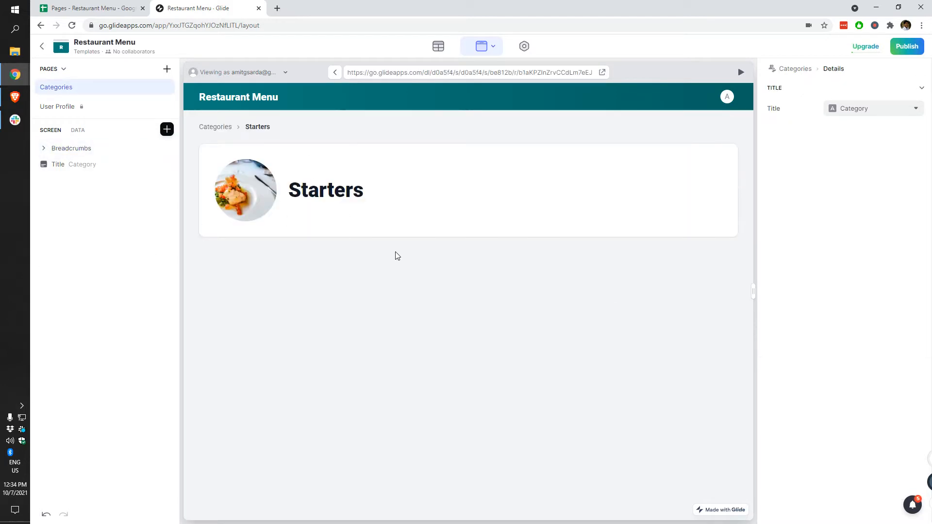
click(216, 128)
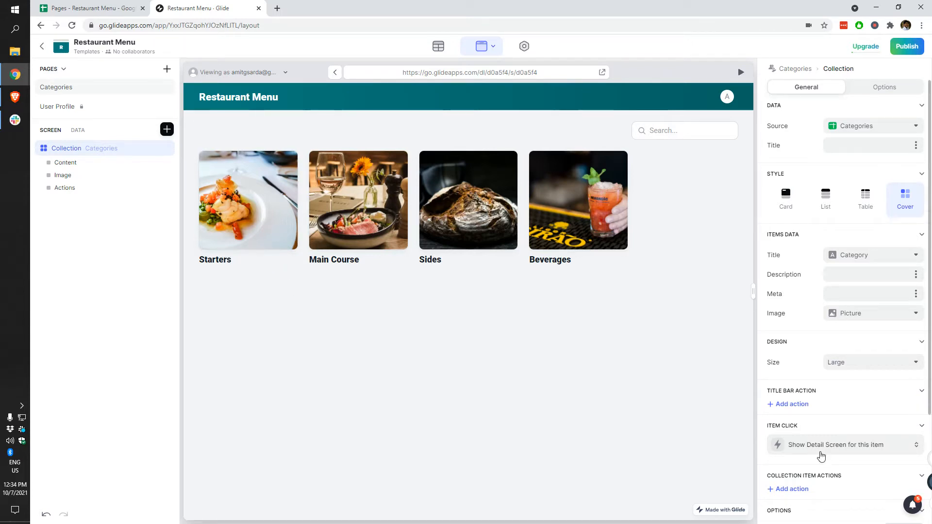
scroll(879, 459, down, 3)
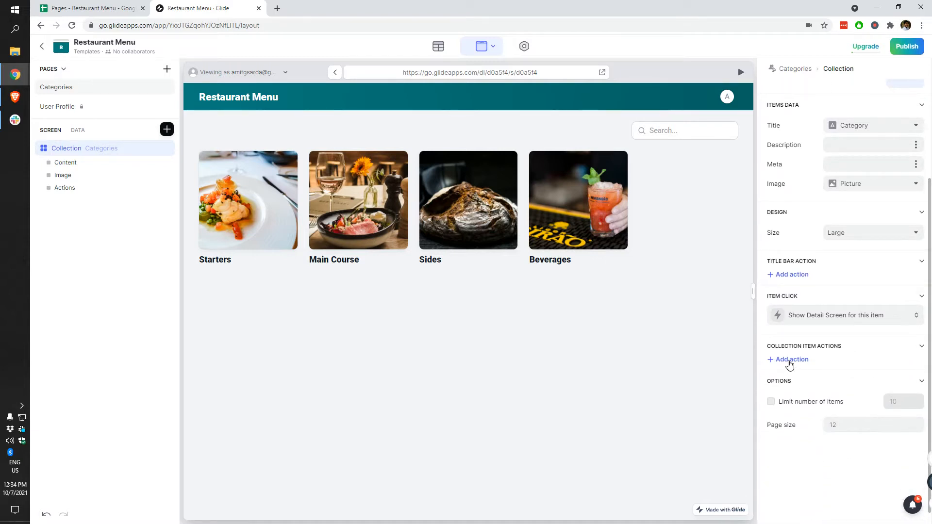
click(790, 360)
click(815, 367)
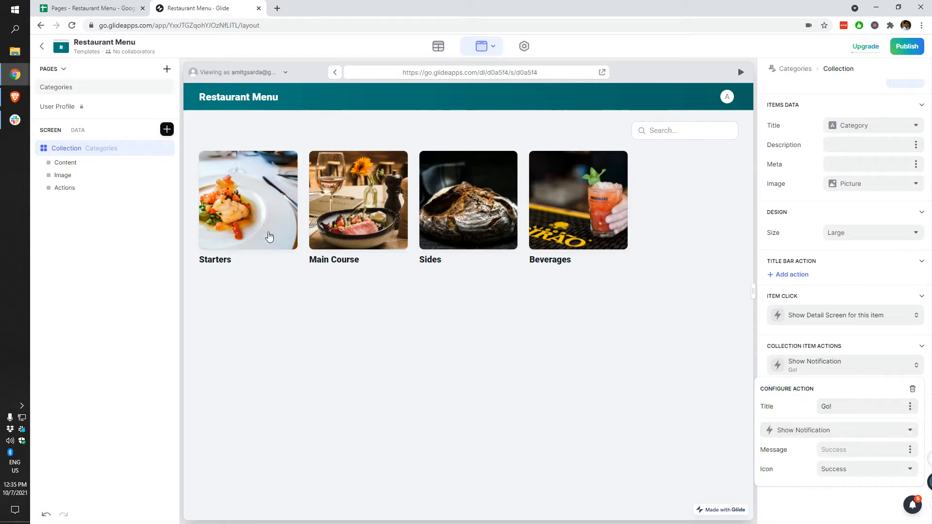
Step: Close the action popup and test the Go! action and Starters detail in the preview
click(287, 163)
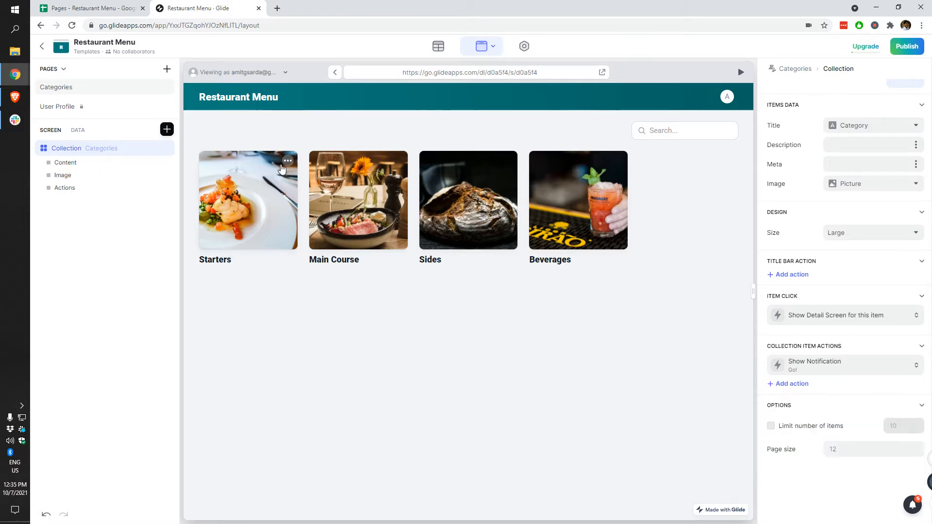
click(287, 167)
click(216, 127)
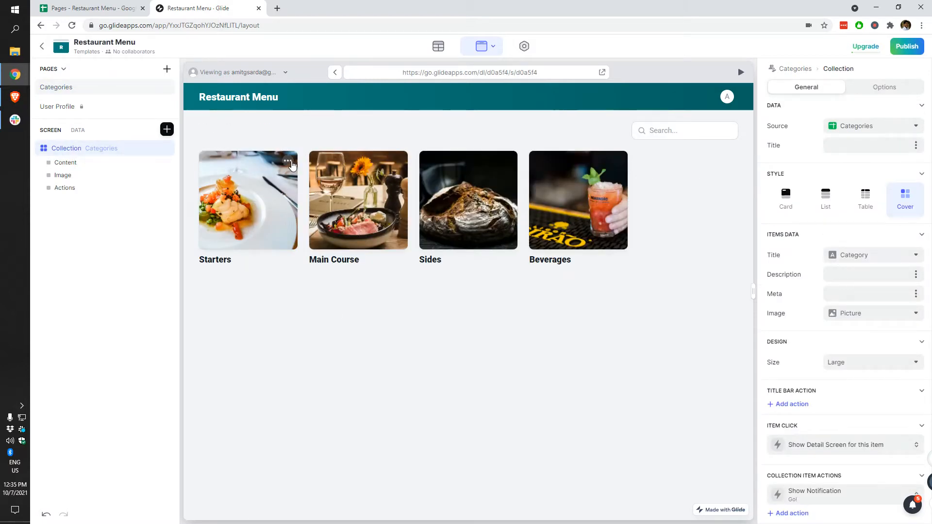
mouse_move(226, 182)
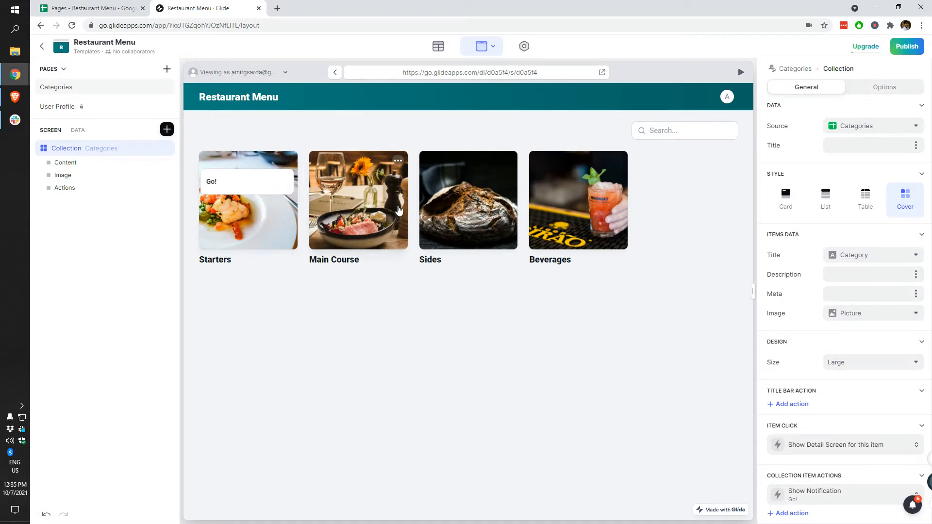
click(287, 229)
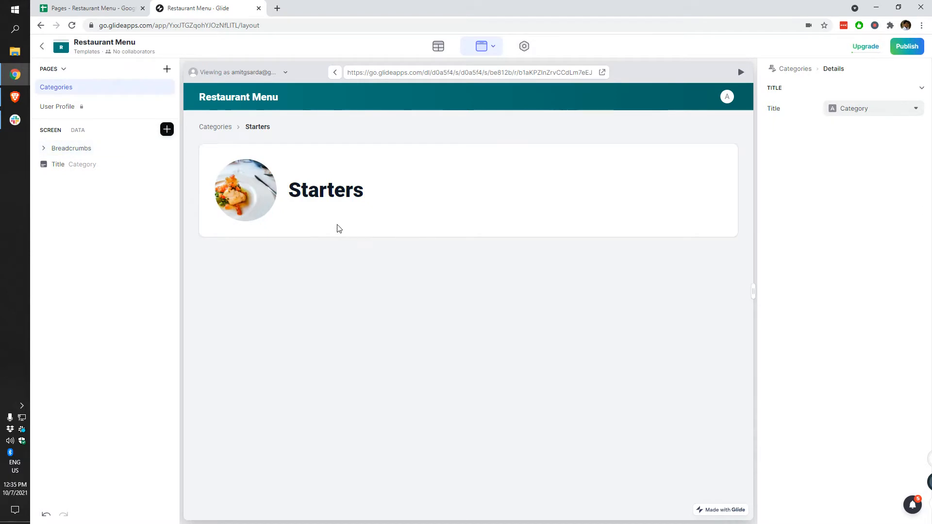
click(215, 128)
scroll(849, 316, down, 5)
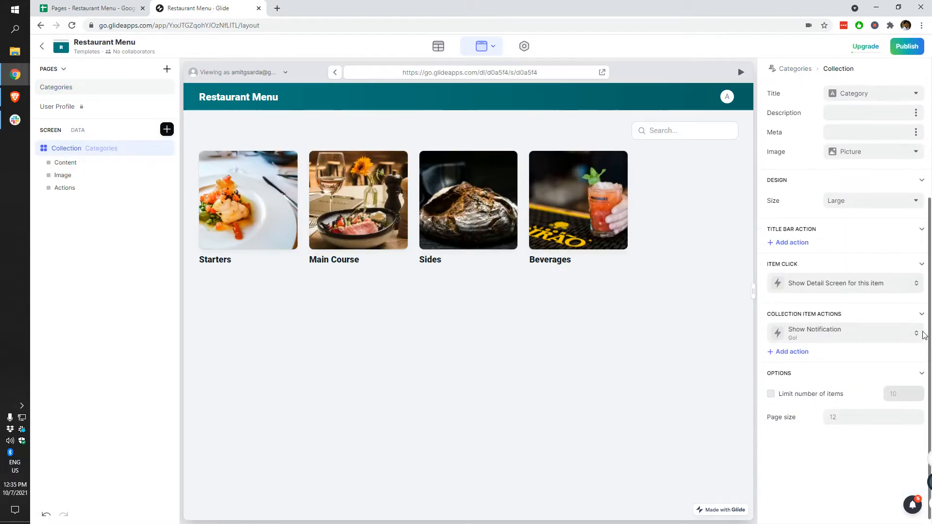
Step: Delete the Go! notification action and limit the collection to 4 items
click(908, 339)
click(913, 359)
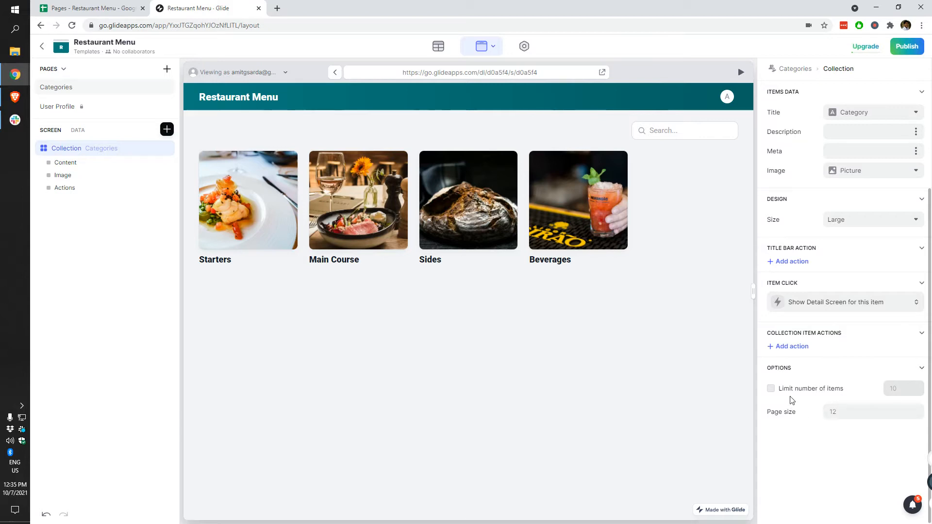
click(806, 392)
text(4)
click(834, 413)
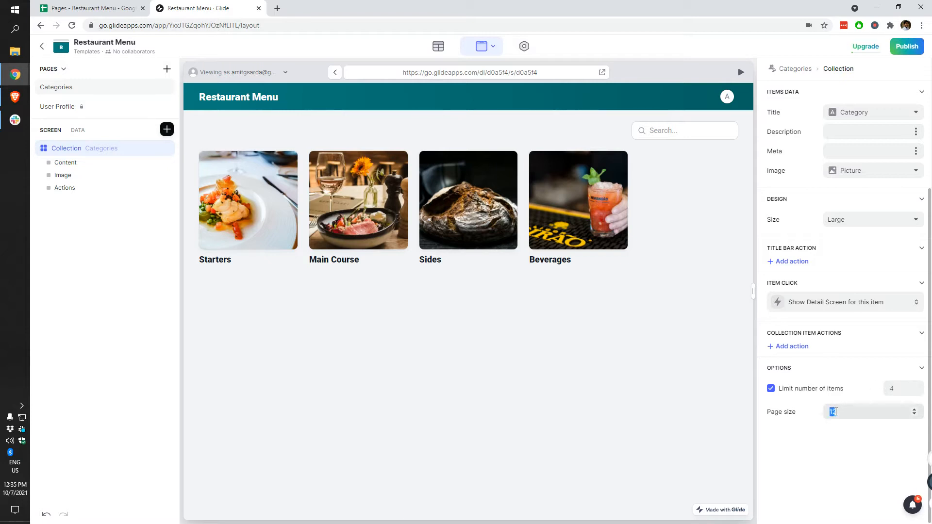
click(666, 425)
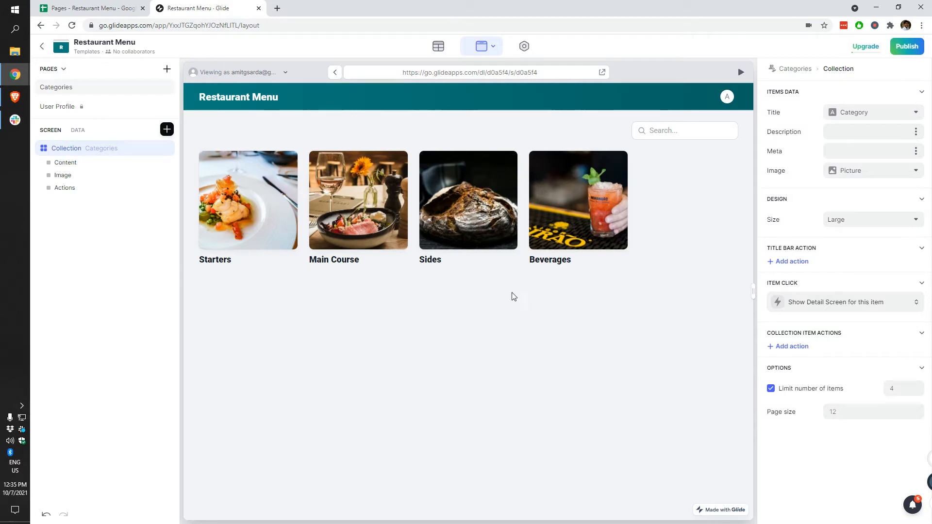
Step: In the Data editor, review the Menu and Categories tables and add a column named relMenu
click(438, 47)
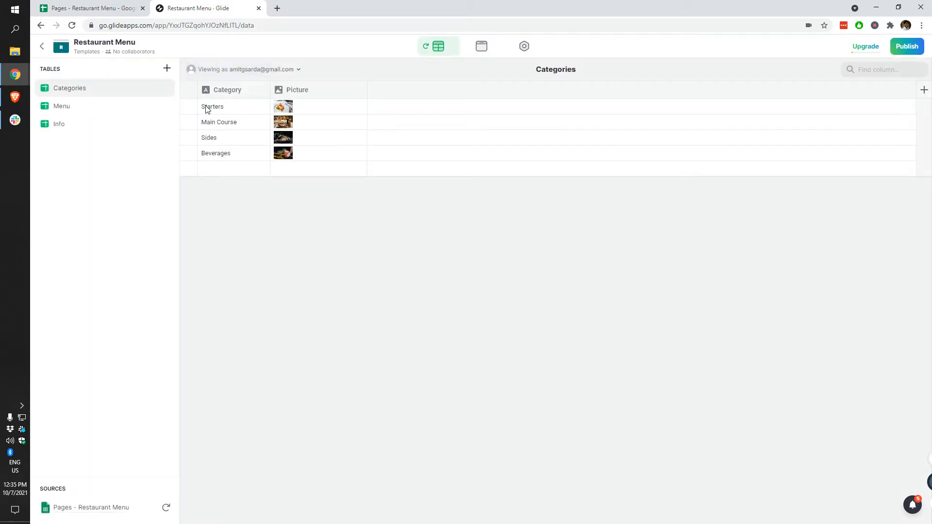
click(47, 112)
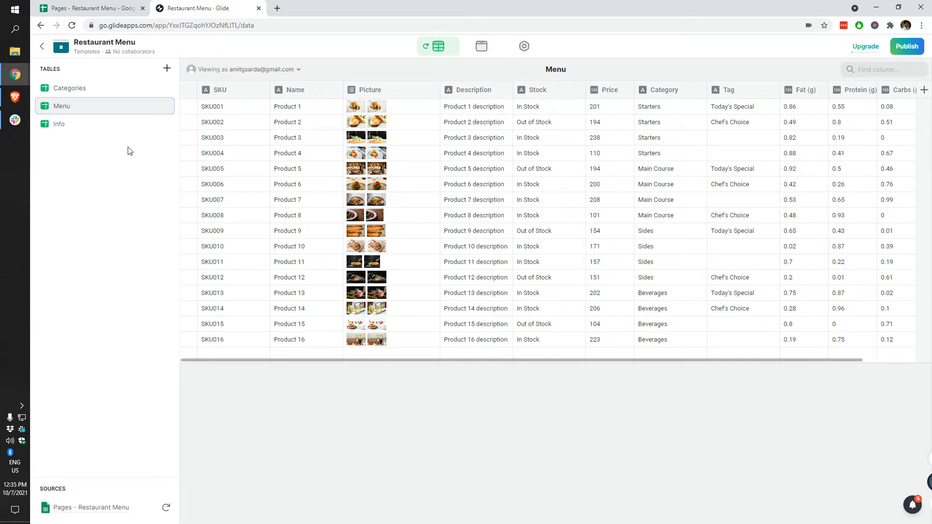
click(86, 90)
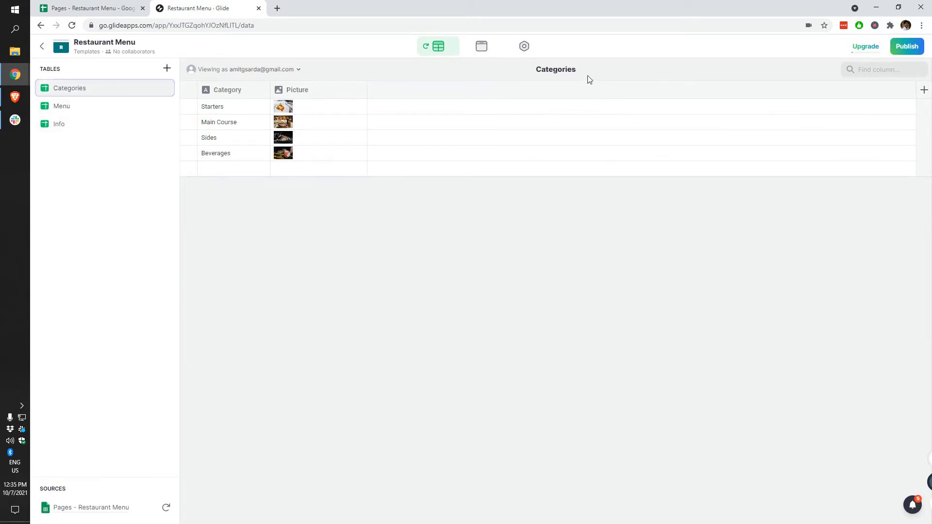
click(925, 91)
text(relMenu)
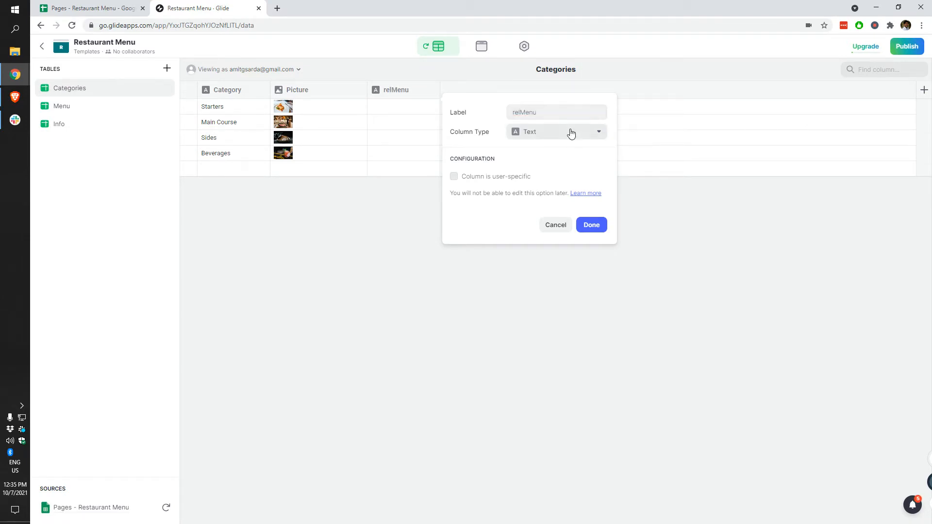
Step: Make relMenu a Relation matching Category to Menu's Category, allowing multiple matches
click(571, 133)
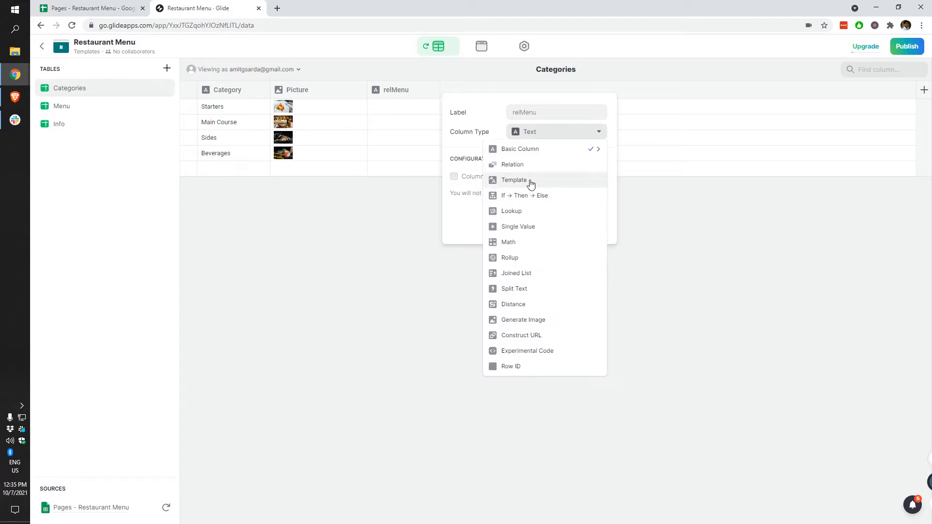
click(526, 166)
click(489, 187)
click(488, 217)
click(488, 214)
mouse_move(500, 267)
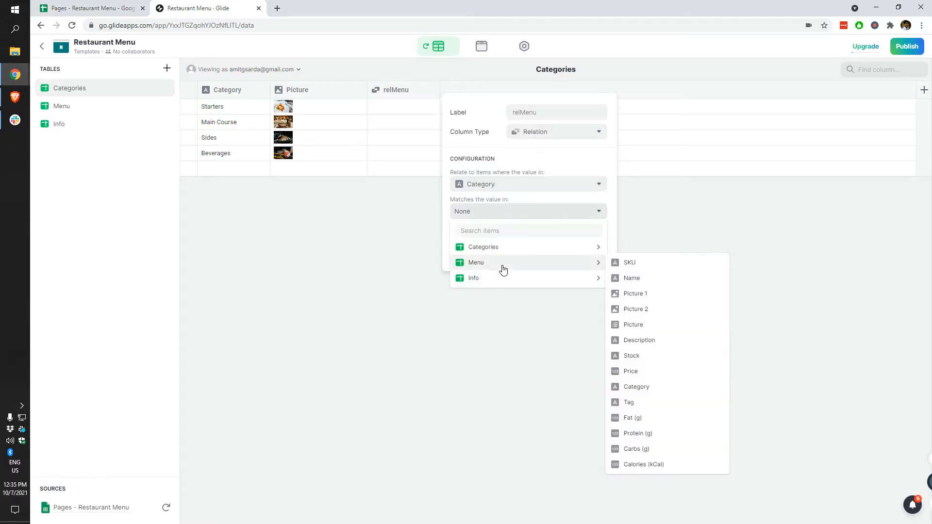
click(645, 391)
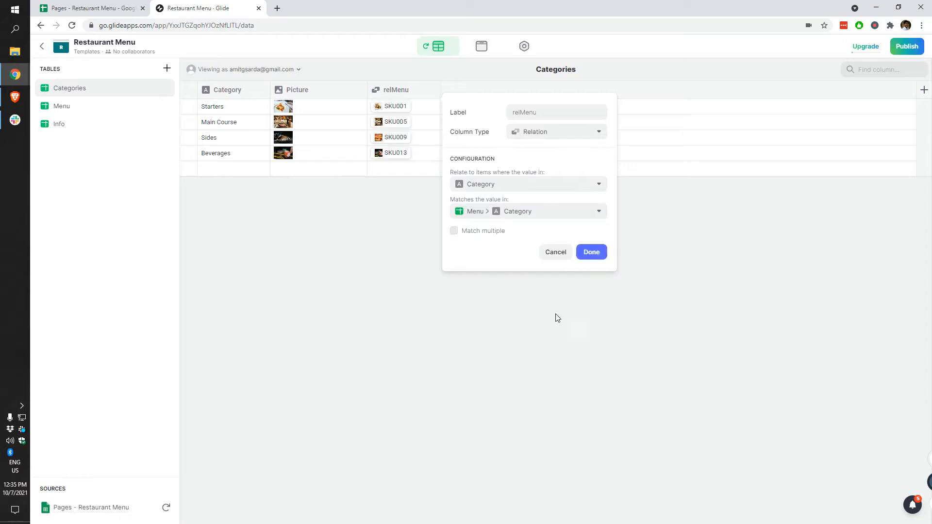
click(479, 234)
click(587, 256)
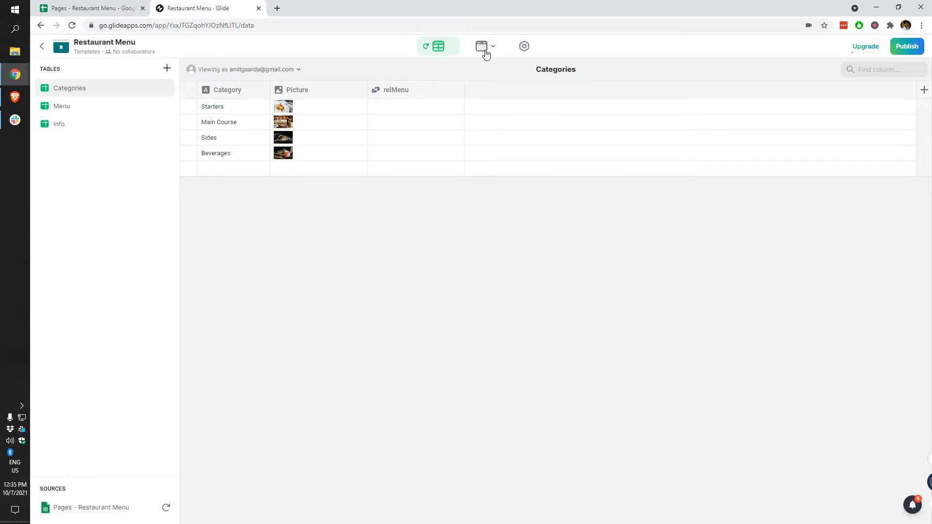
Step: On the Main Course detail screen, give the title a rounded image and Dark background
click(481, 51)
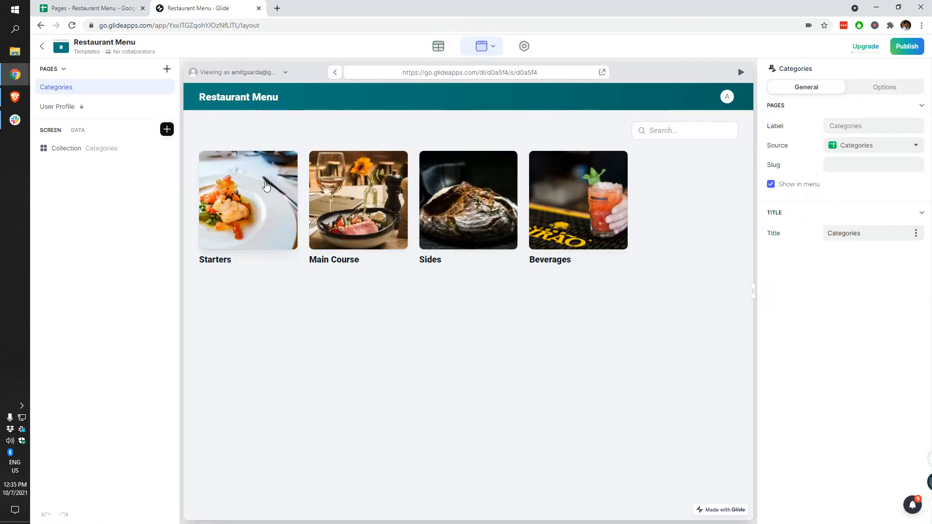
click(334, 211)
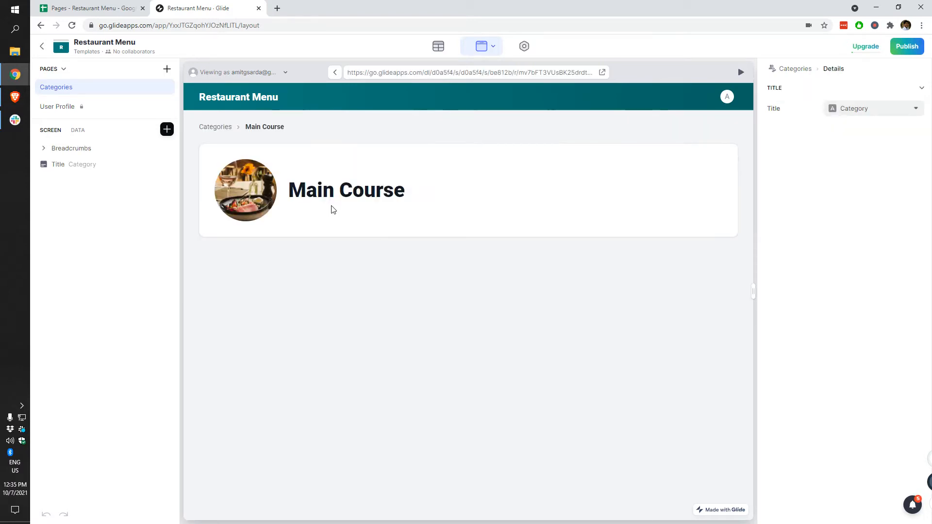
click(92, 166)
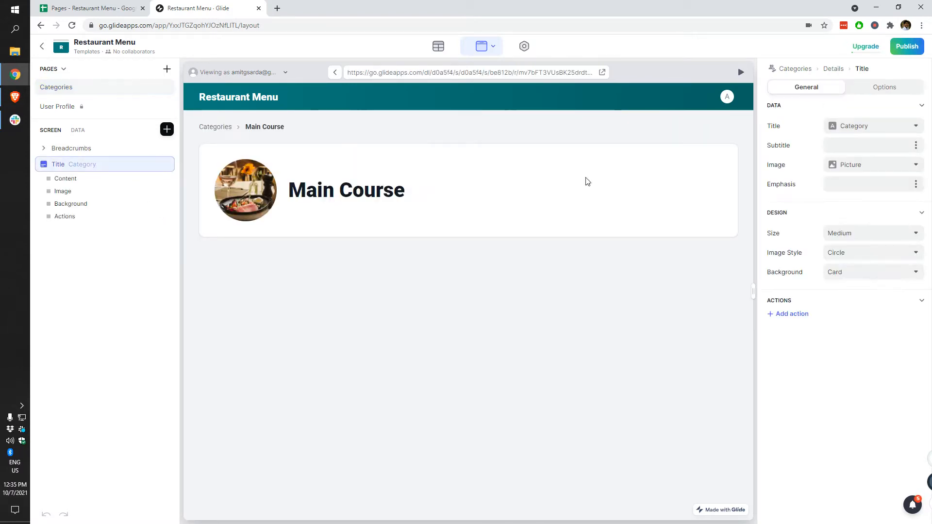
click(863, 258)
click(849, 290)
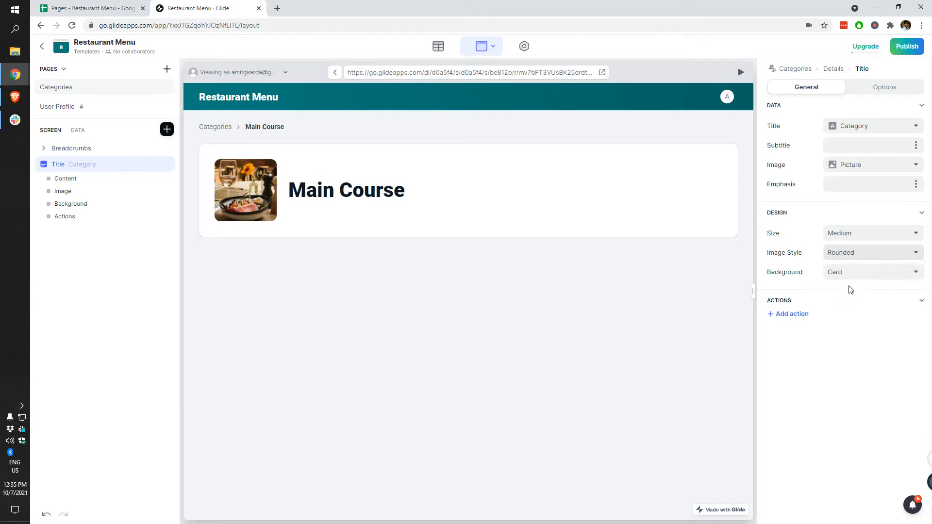
click(872, 271)
click(857, 320)
click(863, 274)
click(851, 341)
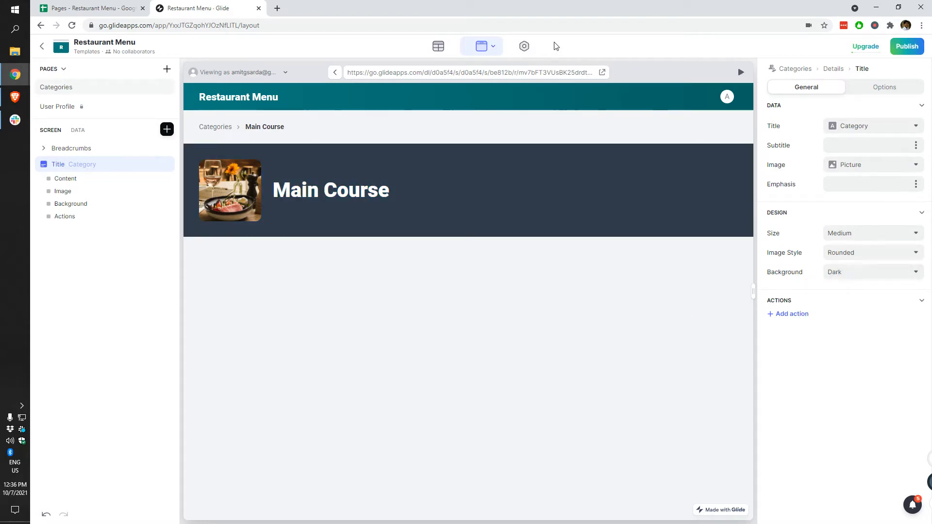
Step: Set the app's Menu appearance to Dark, then edit the title's emphasis in Layout
click(526, 48)
click(849, 178)
click(828, 224)
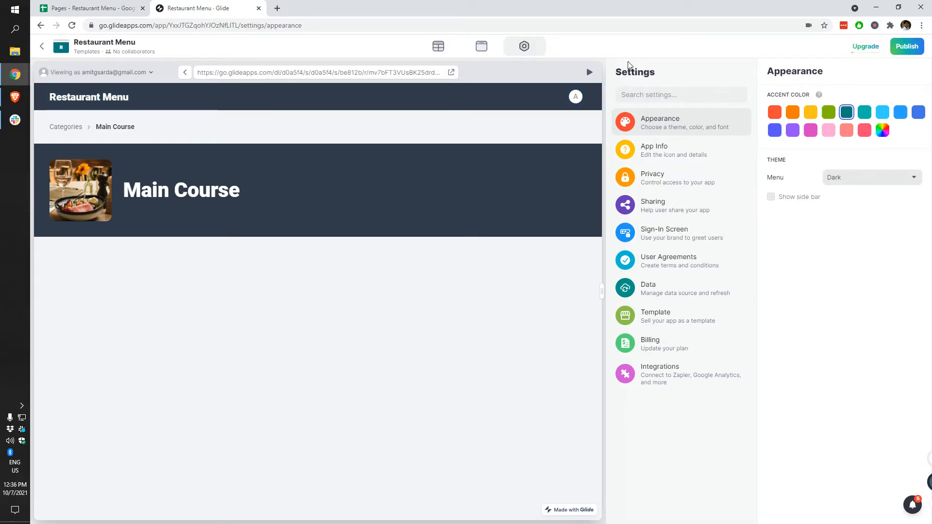
click(481, 47)
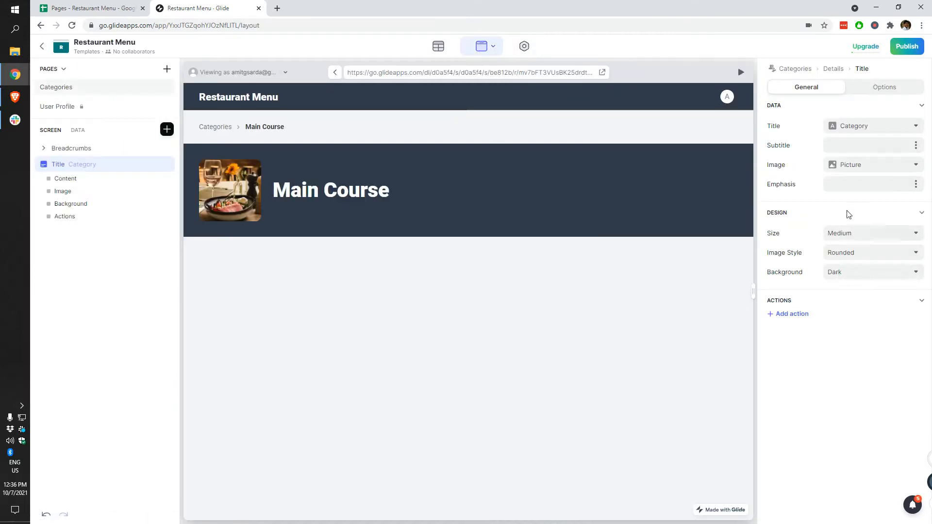
click(847, 185)
Step: Add a '# Items' rollup column to Categories that counts relMenu SKUs, showing 4 per category
click(440, 47)
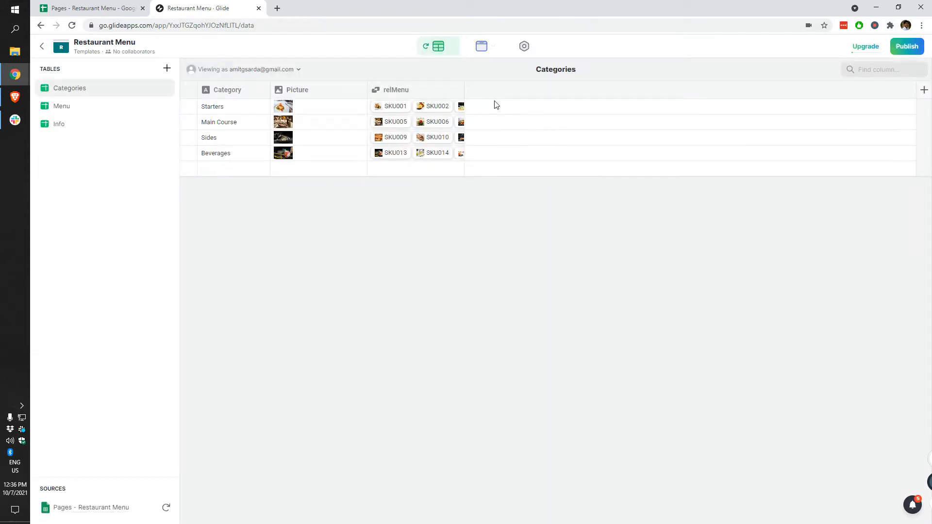
click(924, 90)
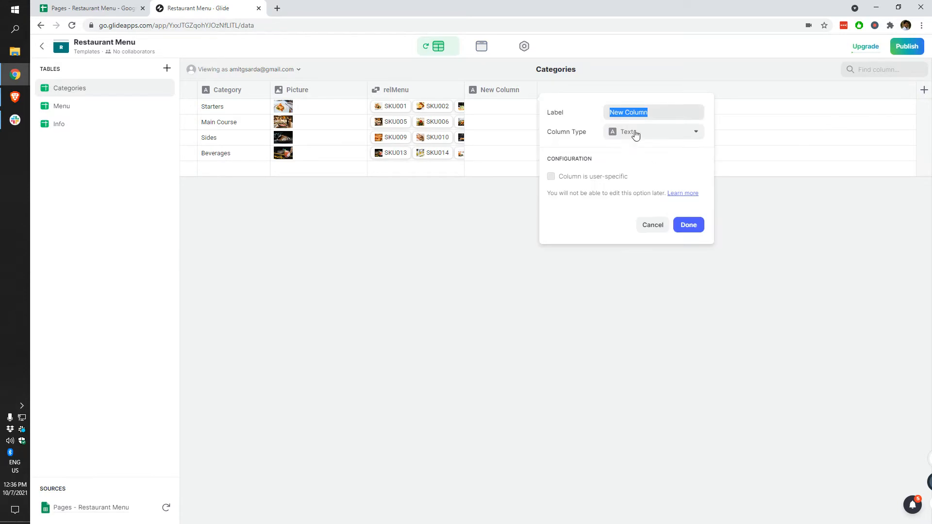
click(631, 136)
click(613, 261)
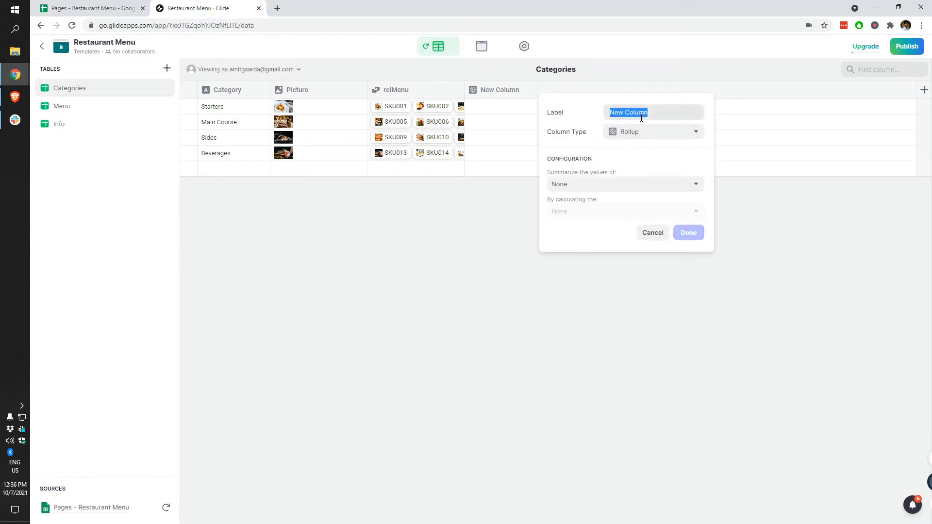
text(# Items)
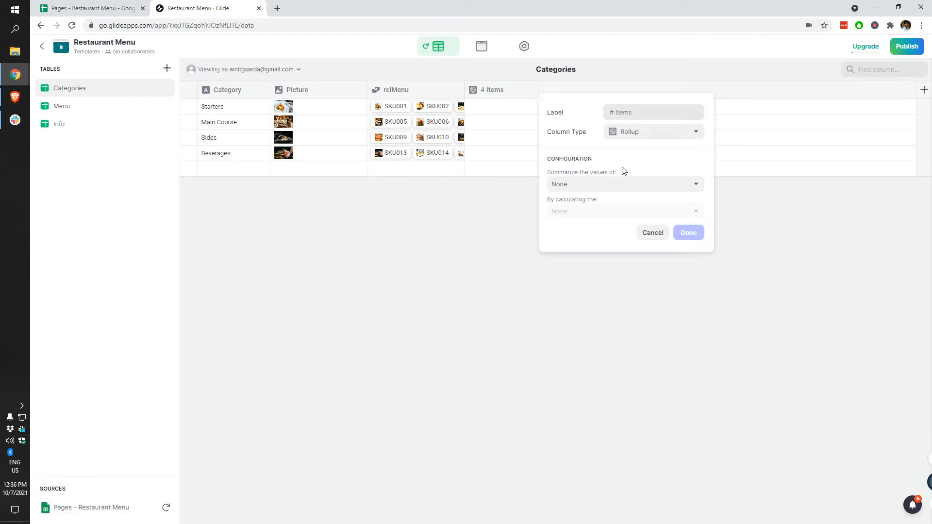
click(610, 184)
mouse_move(601, 221)
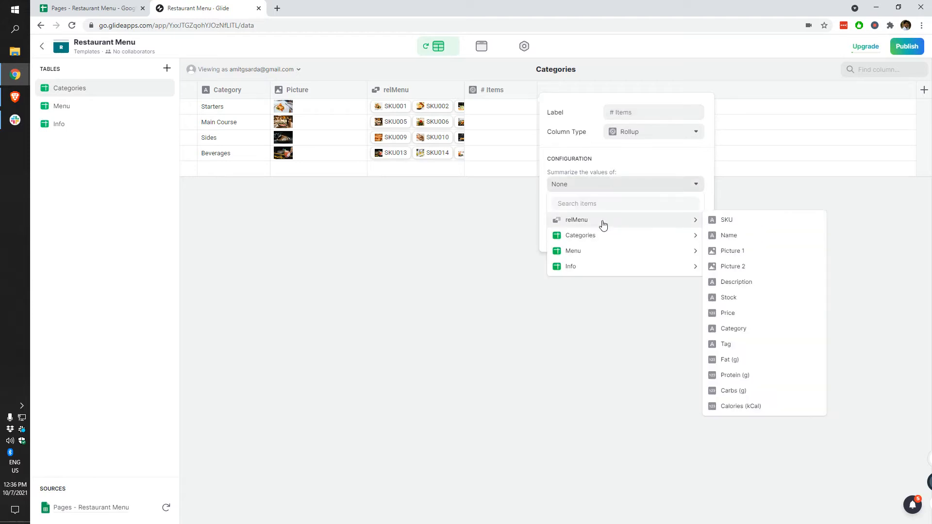
click(731, 224)
click(577, 212)
click(577, 212)
click(685, 238)
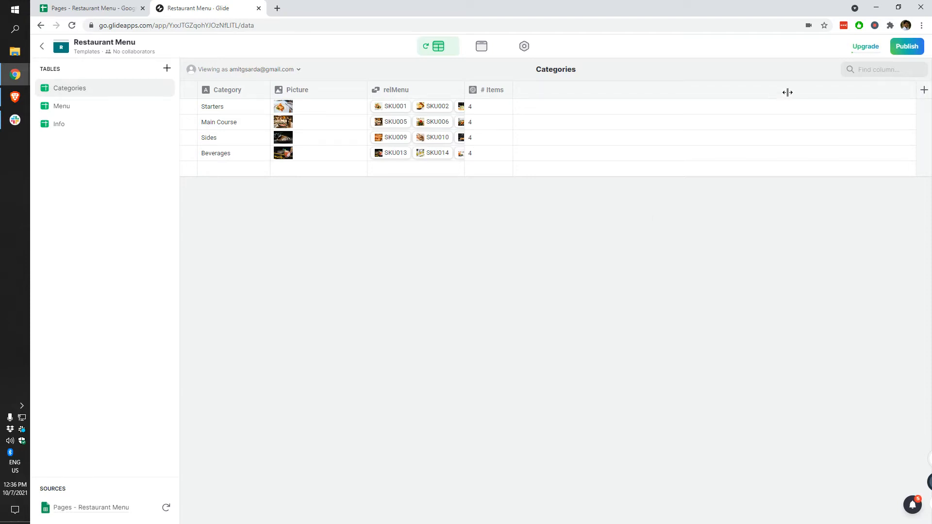
click(924, 98)
Step: Create a Template column named Headline with the template text 'A items'
click(448, 137)
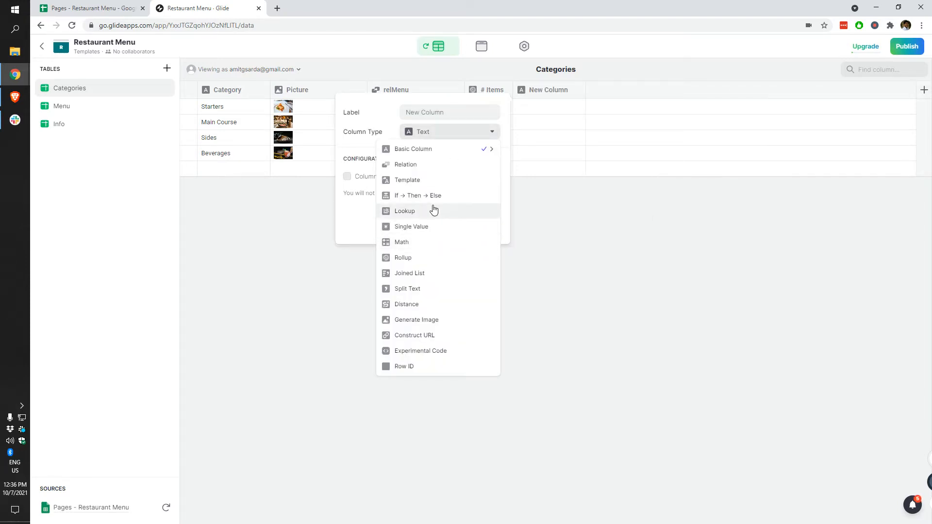
click(431, 181)
text(Headline)
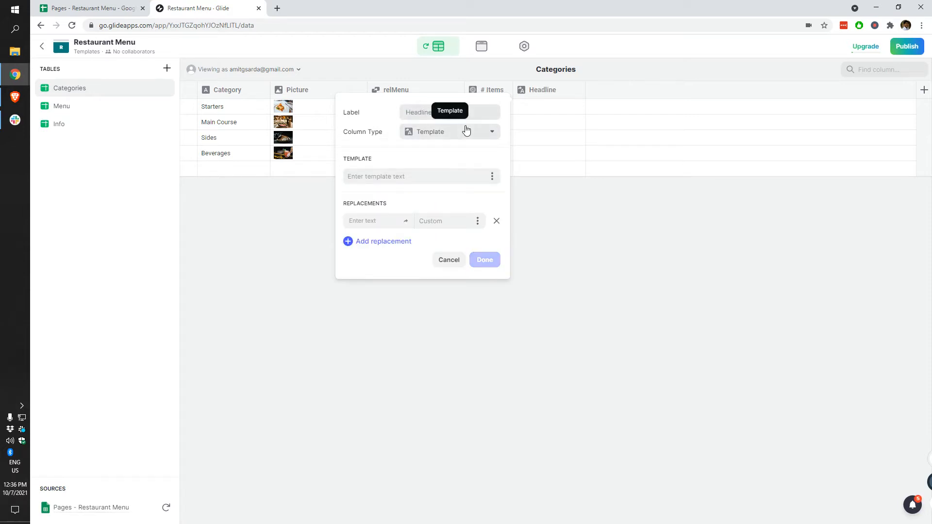
click(429, 177)
text(a)
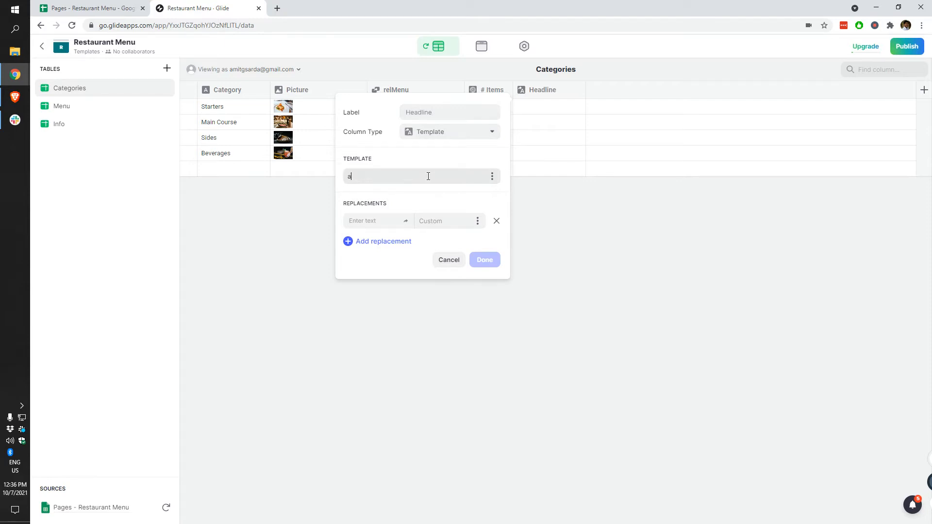
key(BackSpace)
text(A items)
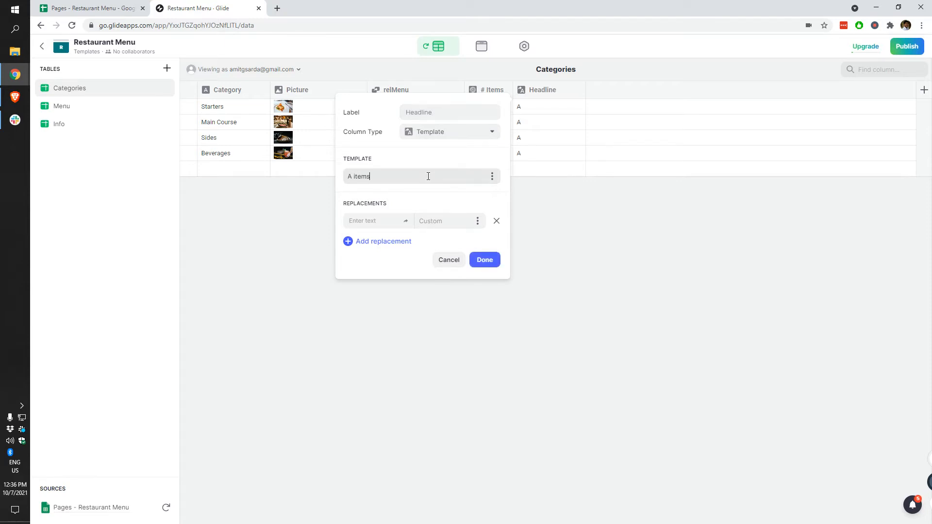
Step: Replace A with each category's # Items so Headline reads '4 items', then return to Layout
click(380, 217)
text(A)
click(477, 221)
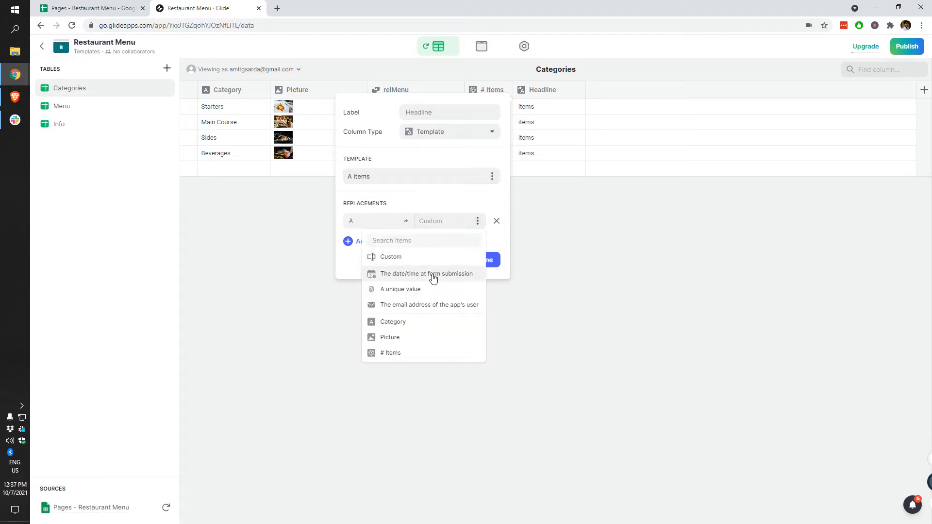
click(411, 353)
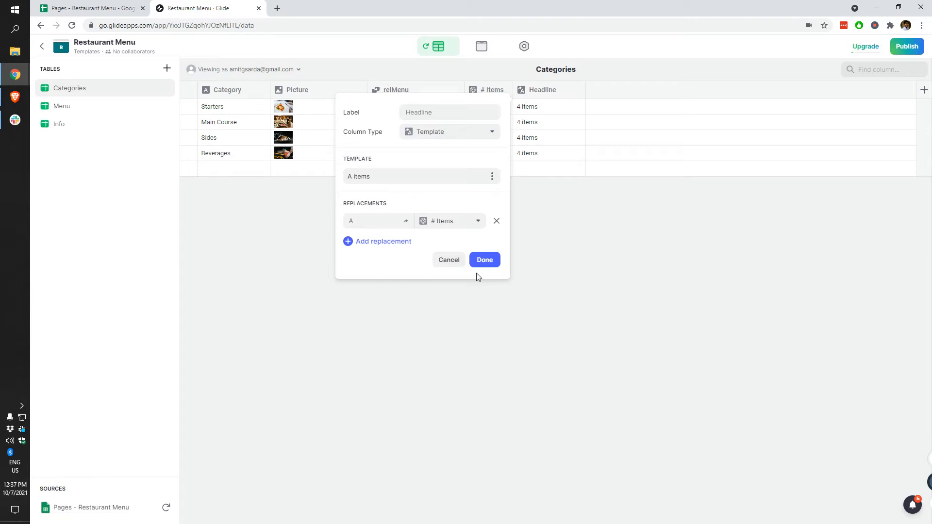
click(484, 260)
click(482, 49)
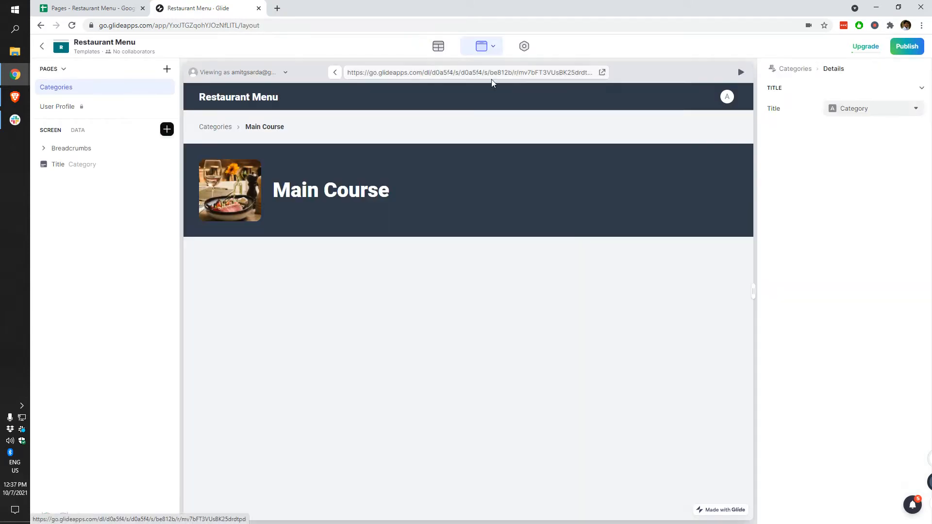
Step: Set the Main Course title's subtitle to Headline so it shows '4 items'
click(209, 169)
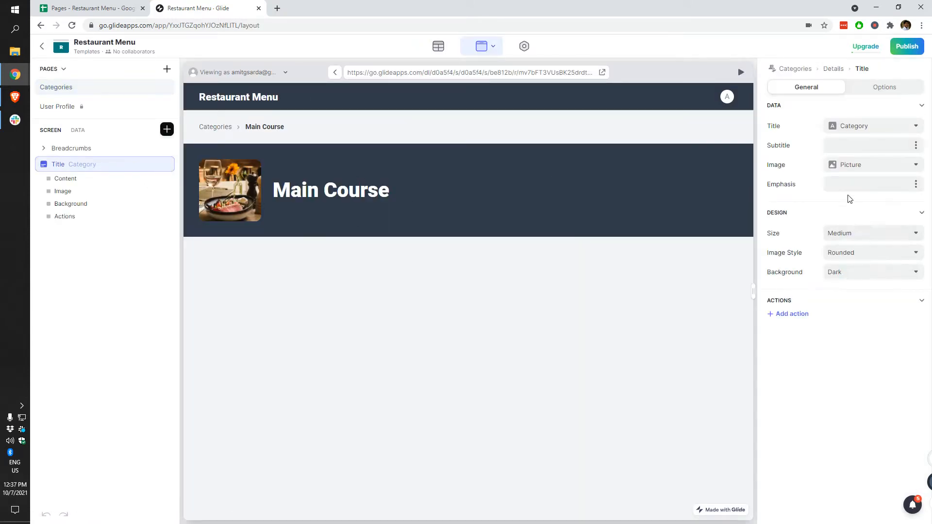
click(913, 147)
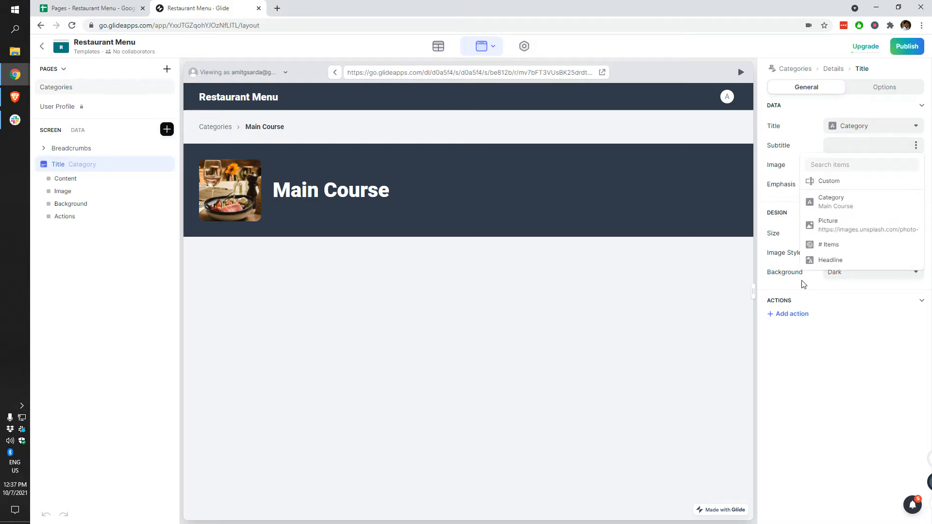
click(857, 261)
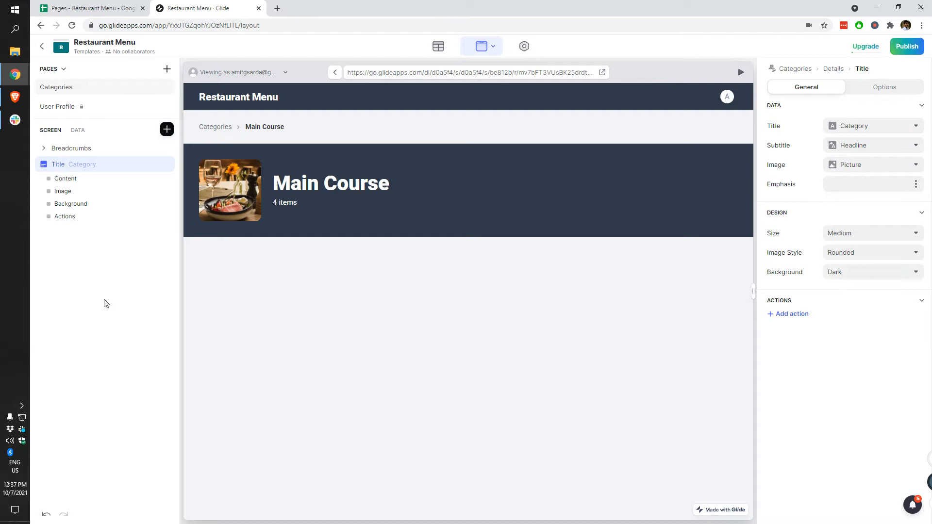
click(167, 129)
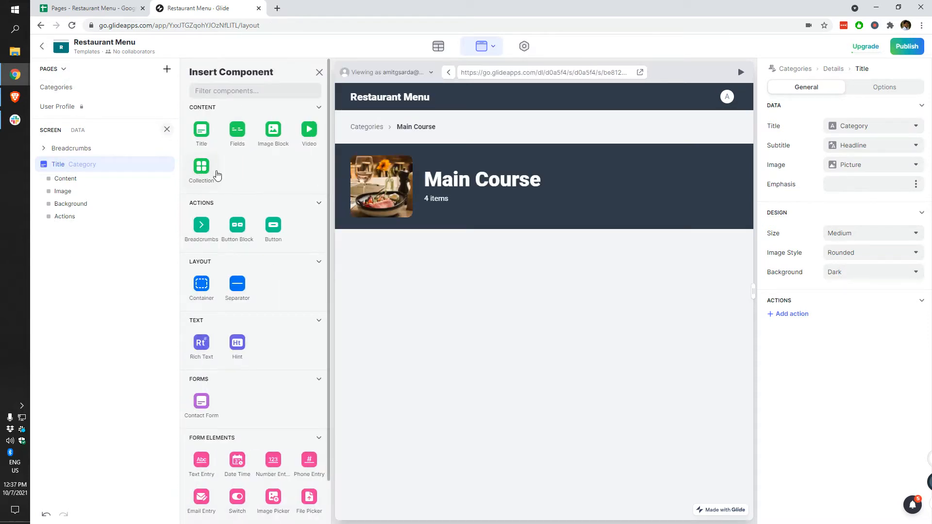
Step: Add a relMenu card collection showing each item's Description, with Price on the meta line
click(201, 175)
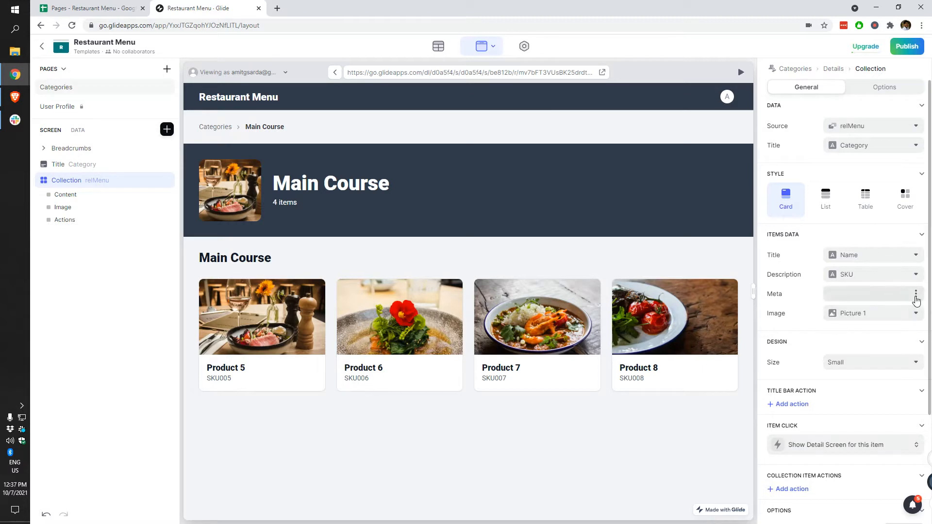
click(897, 275)
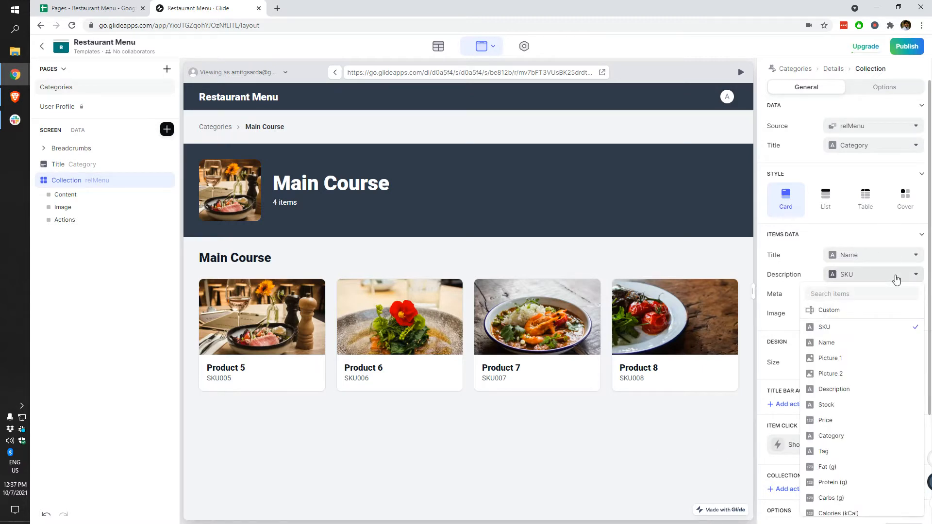
click(850, 387)
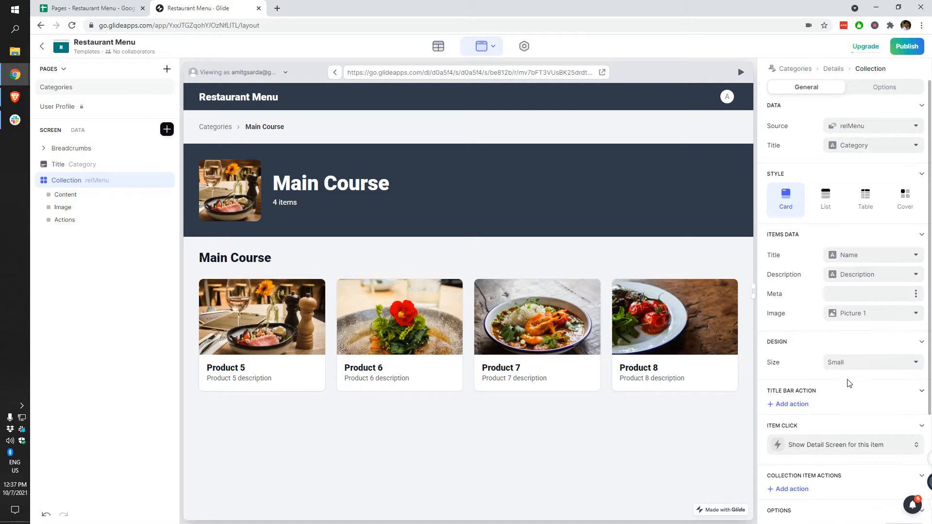
click(917, 295)
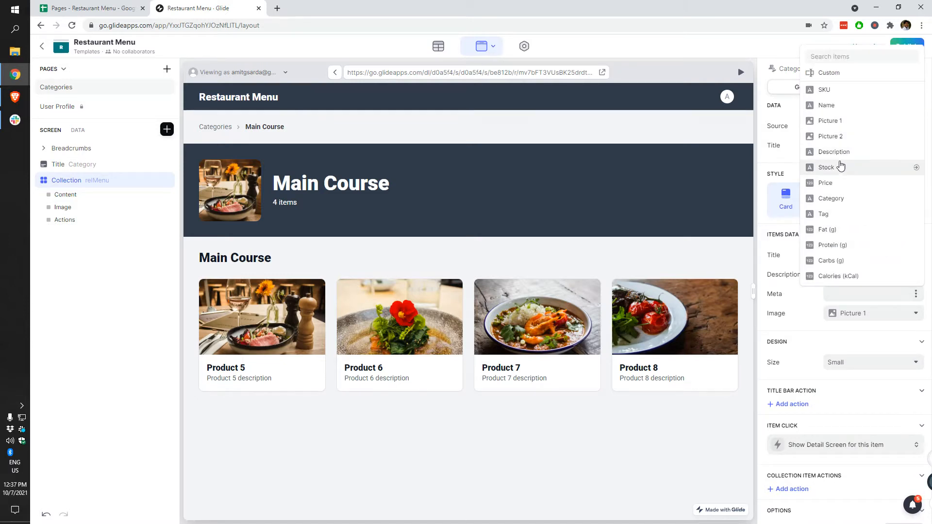
click(850, 185)
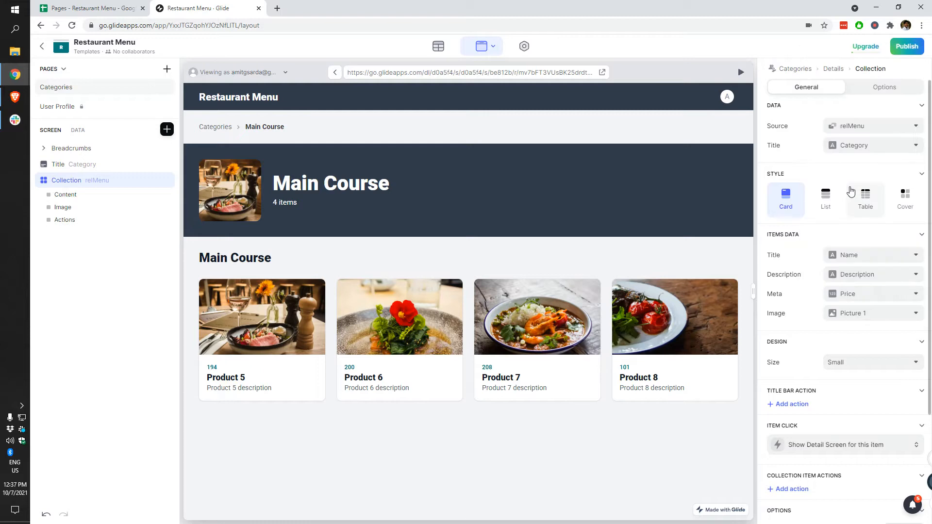
Step: Switch the cards' meta line to Stock, keep Picture 1 images, and open Product 5's detail
click(889, 316)
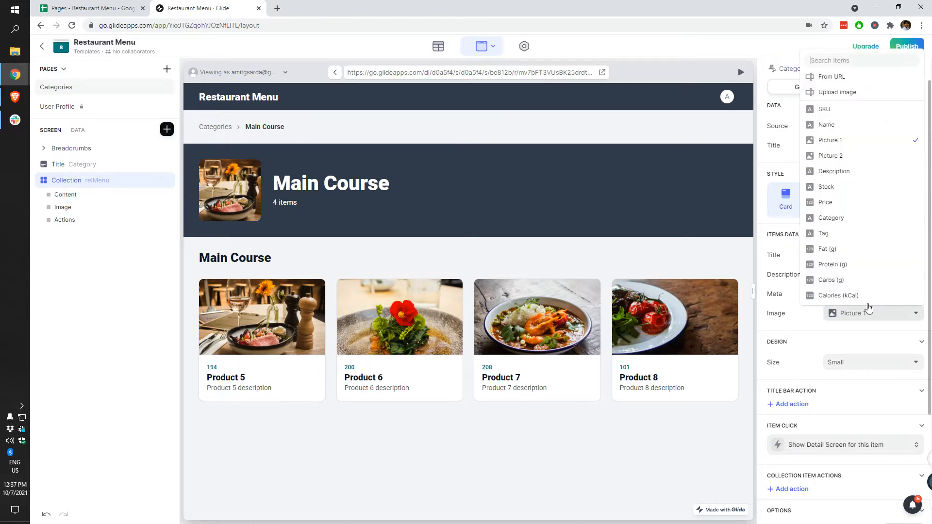
click(860, 187)
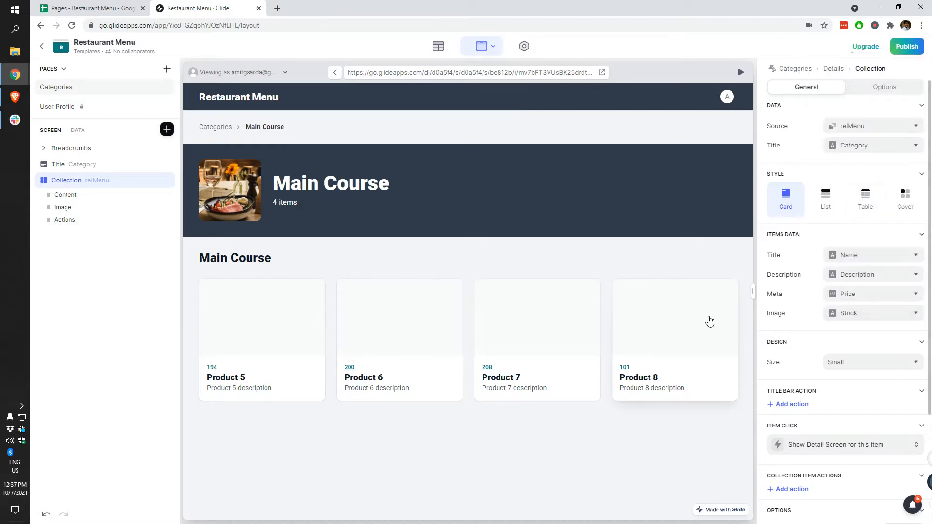
key(ctrl+z)
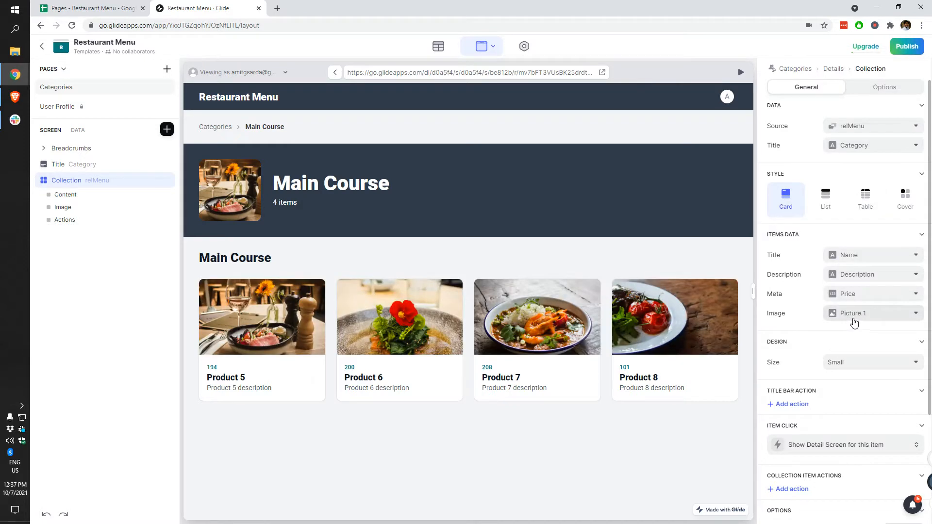
click(859, 301)
click(868, 168)
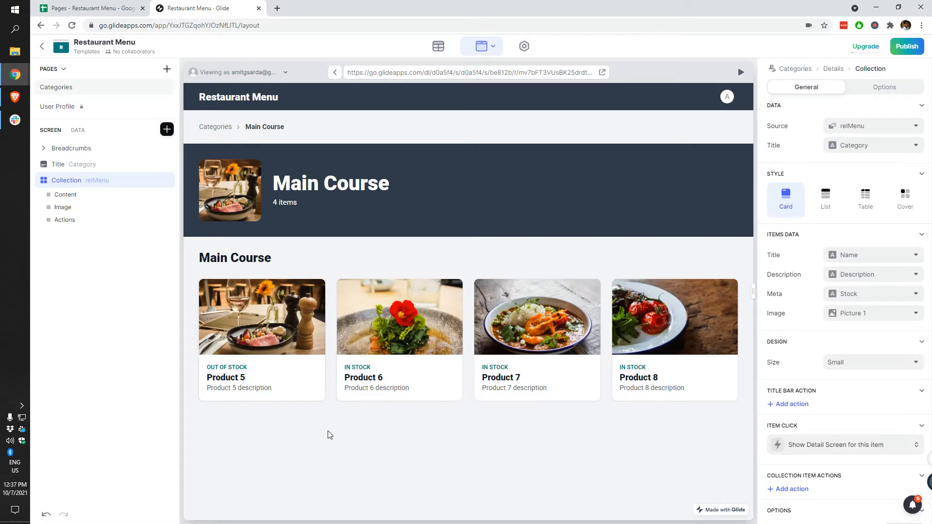
scroll(797, 429, down, 3)
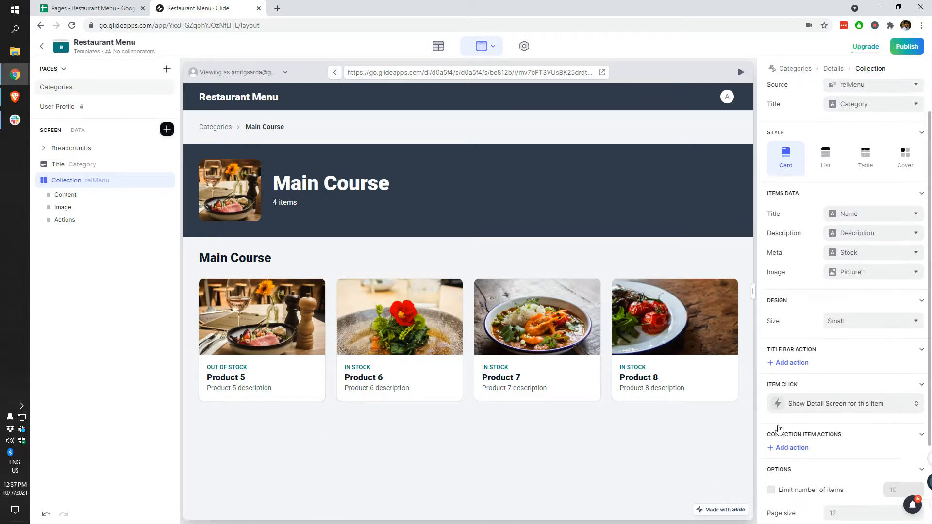
click(266, 295)
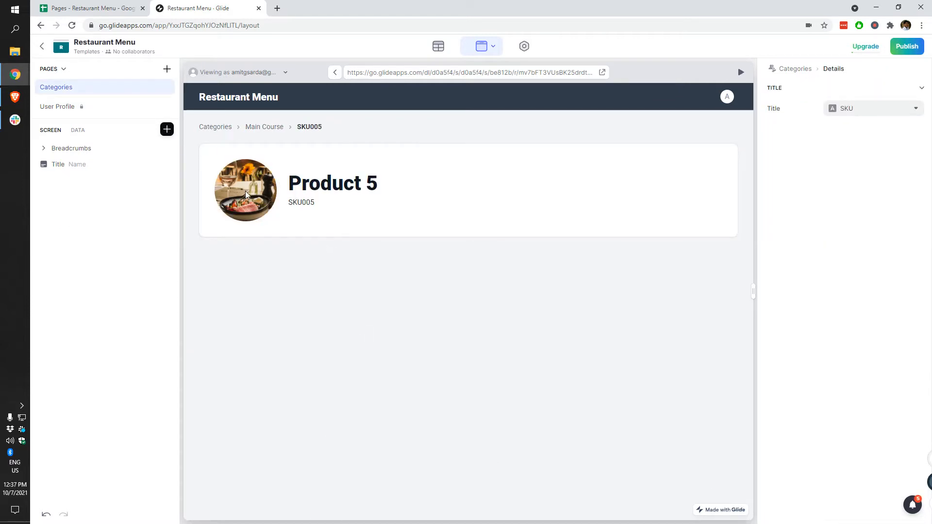
Step: Give the Product 5 title a Rounded image style, trying Dark before settling on Card background
click(61, 164)
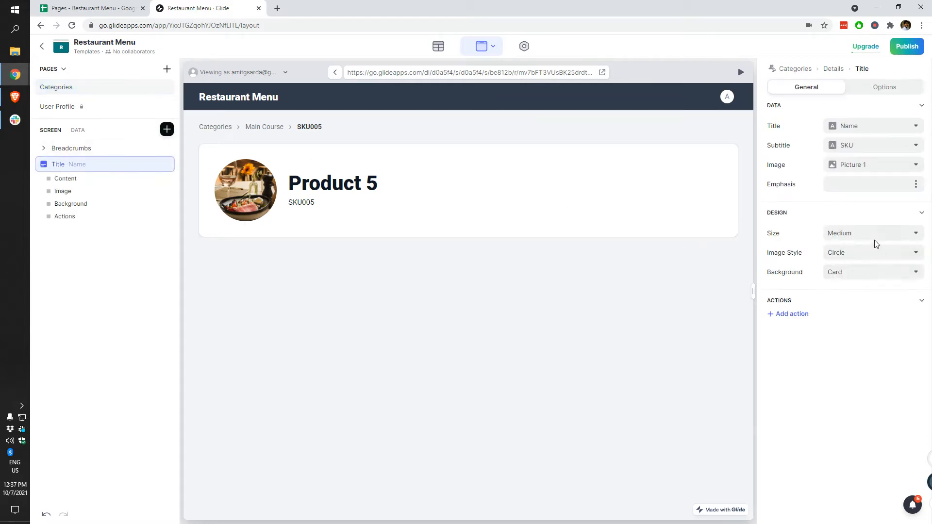
click(859, 253)
click(845, 284)
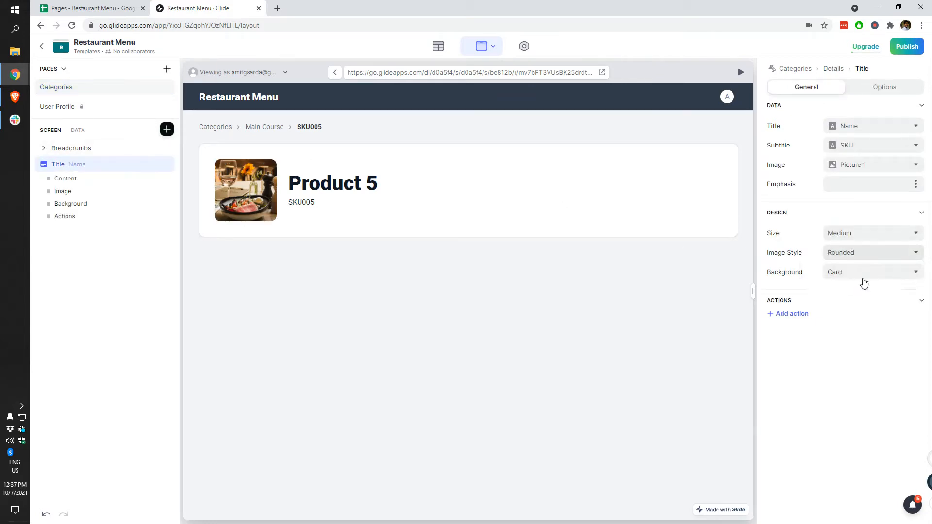
click(837, 274)
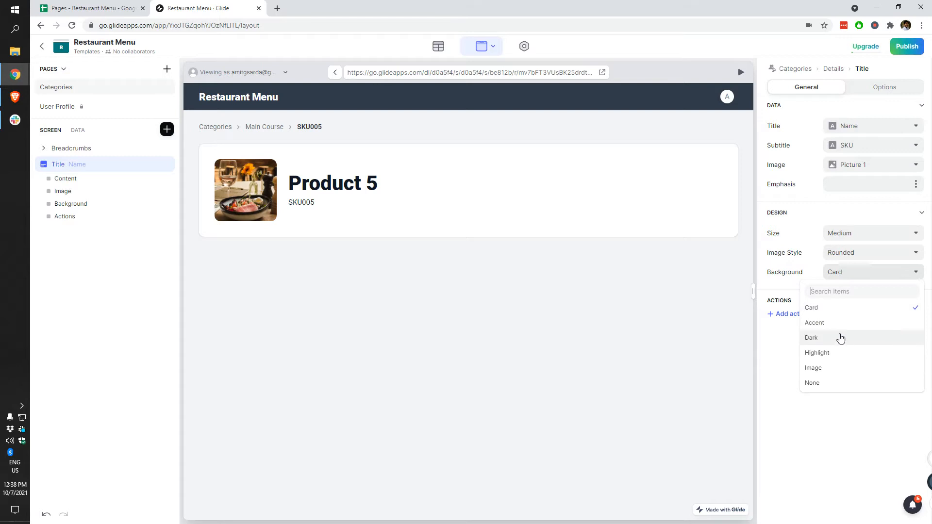
click(836, 339)
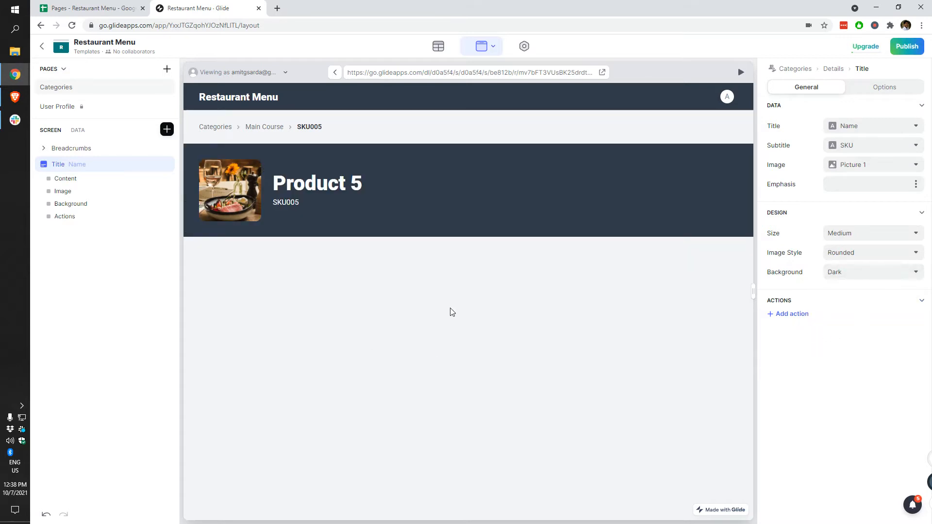
click(847, 274)
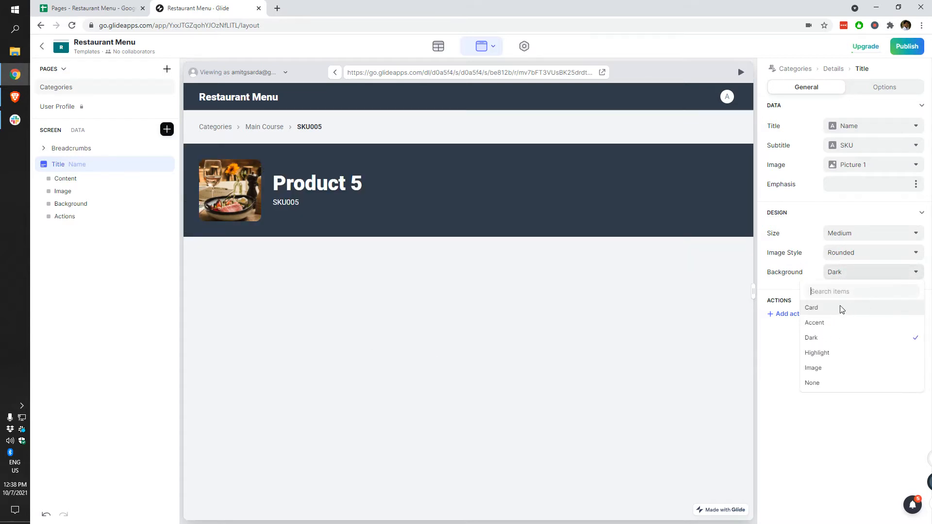
click(842, 309)
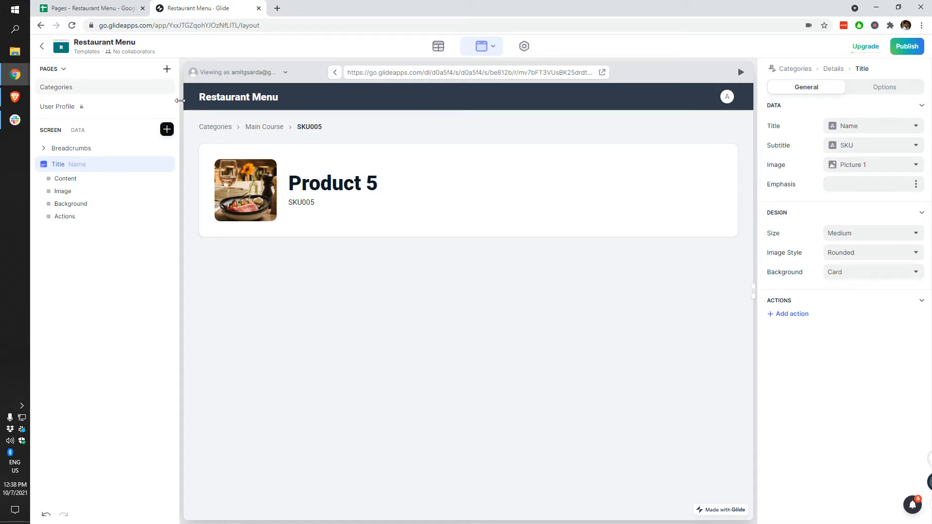
click(726, 98)
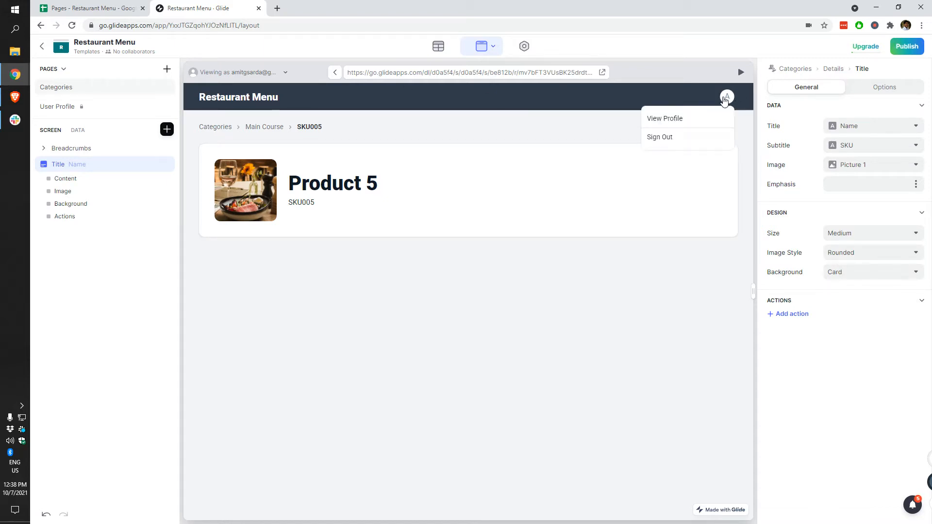
click(658, 141)
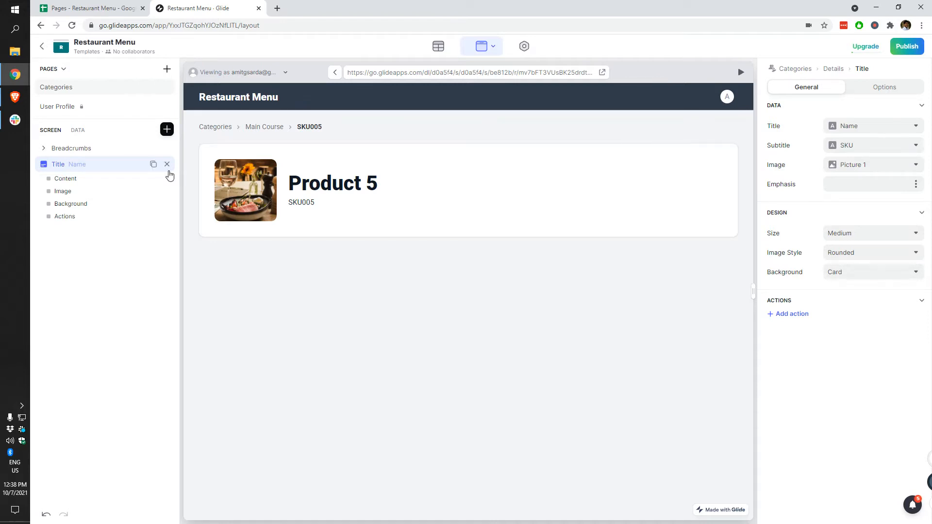
Step: Set the Starters category title to a Card background
click(215, 126)
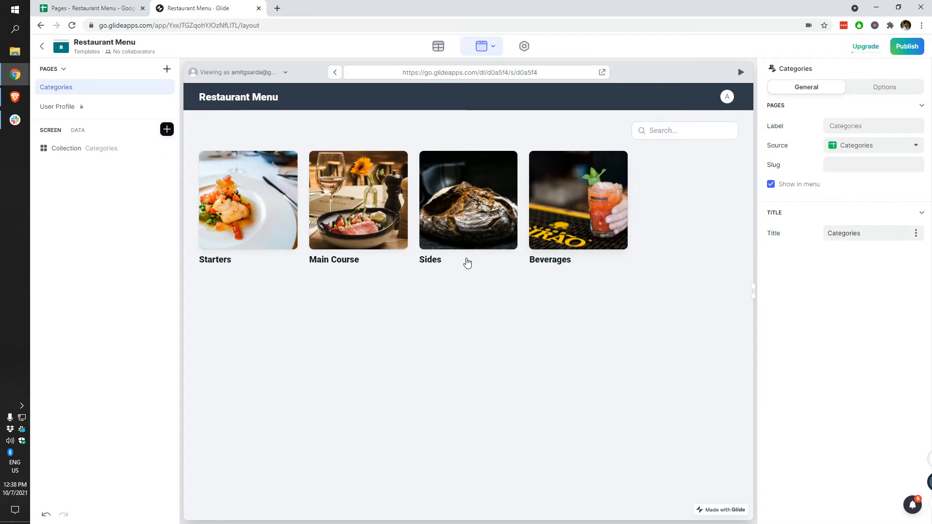
click(254, 213)
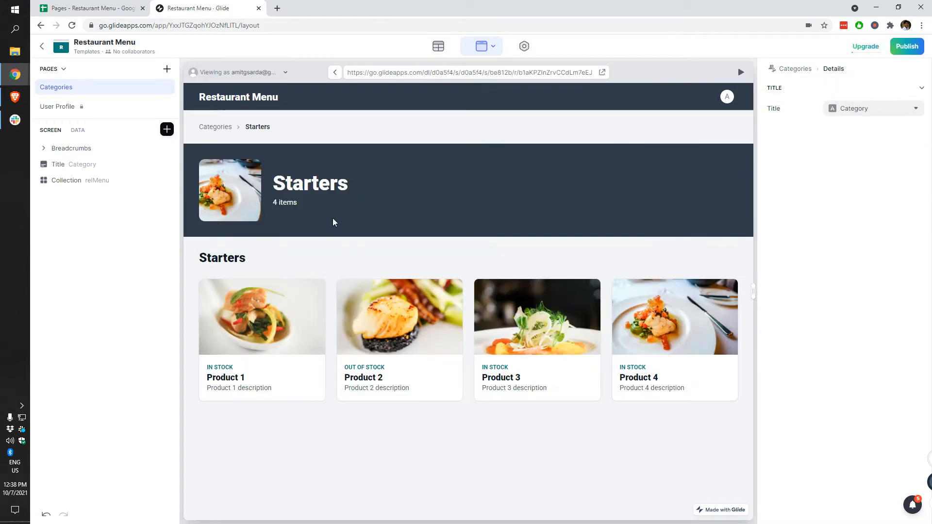
click(87, 164)
click(850, 272)
click(838, 316)
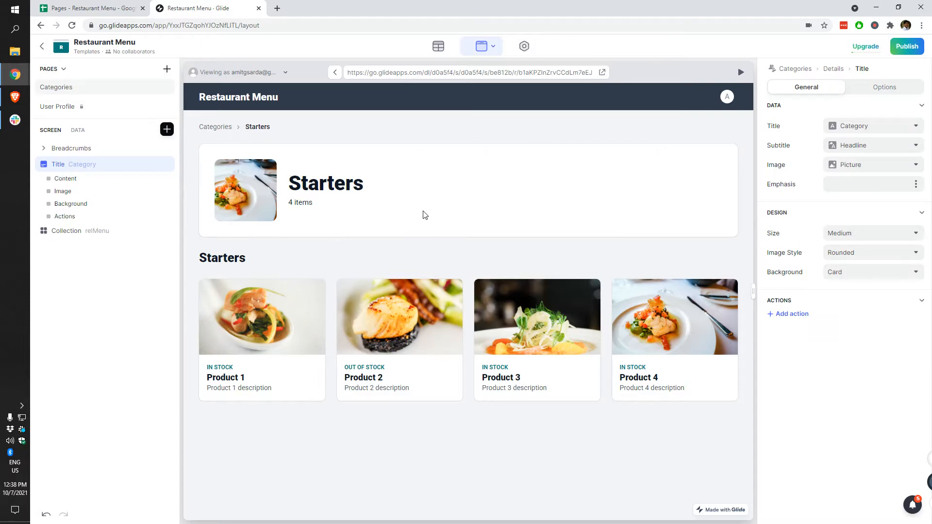
Step: Add an Image Block to the Product 1 detail screen and choose its image source
click(209, 334)
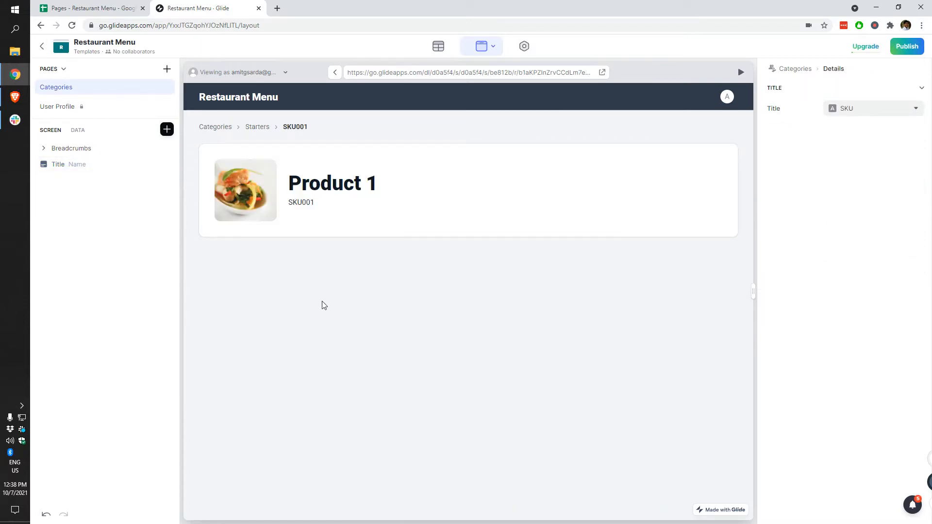
click(167, 130)
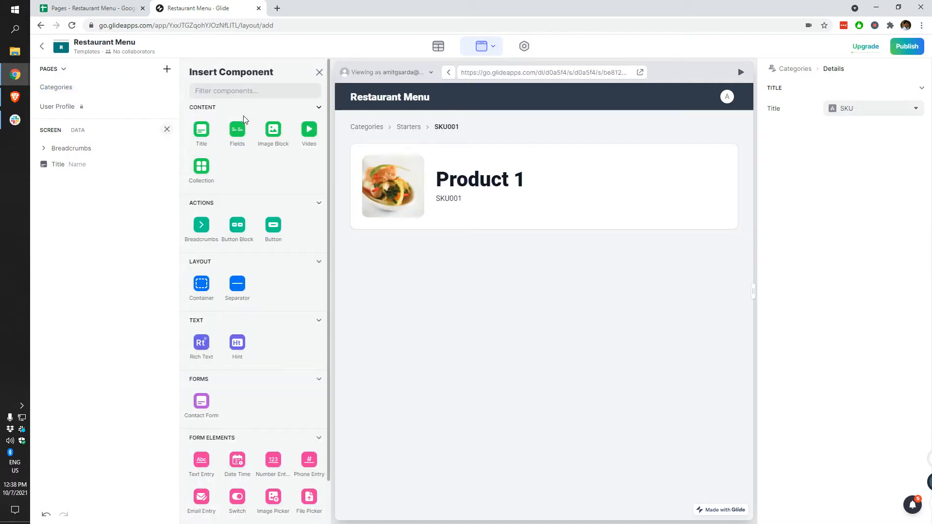
click(271, 134)
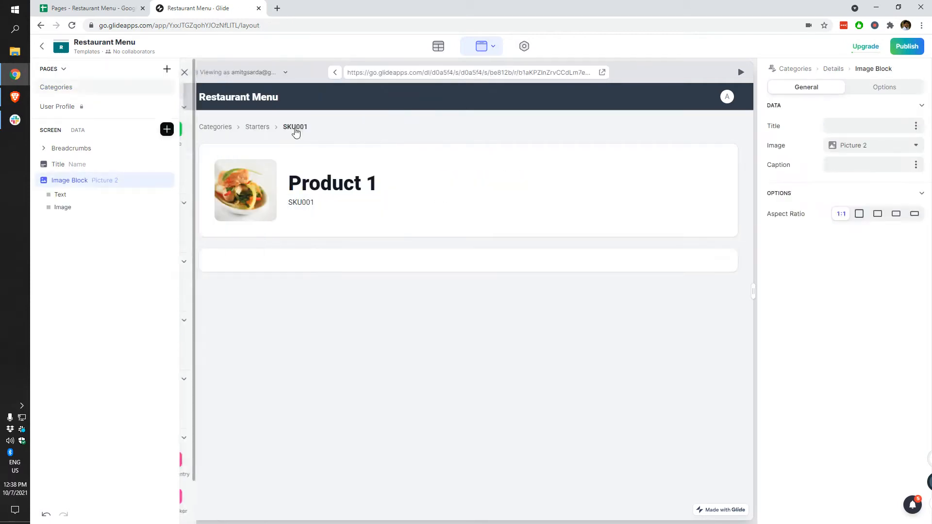
click(857, 147)
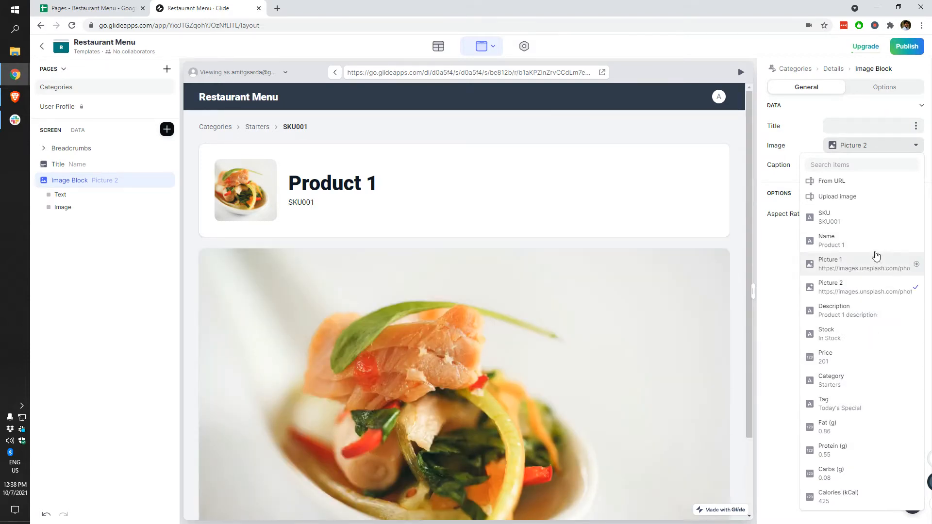
scroll(502, 353, down, 2)
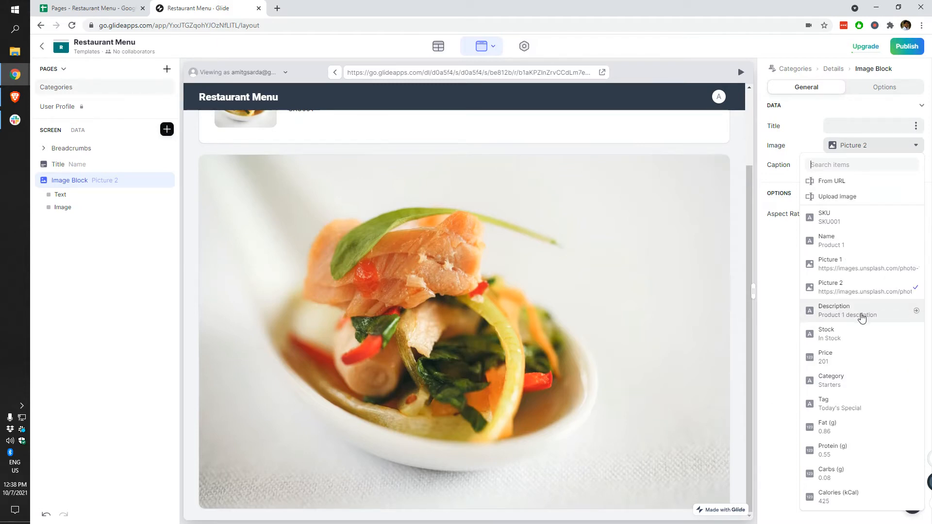
drag(549, 367, 389, 381)
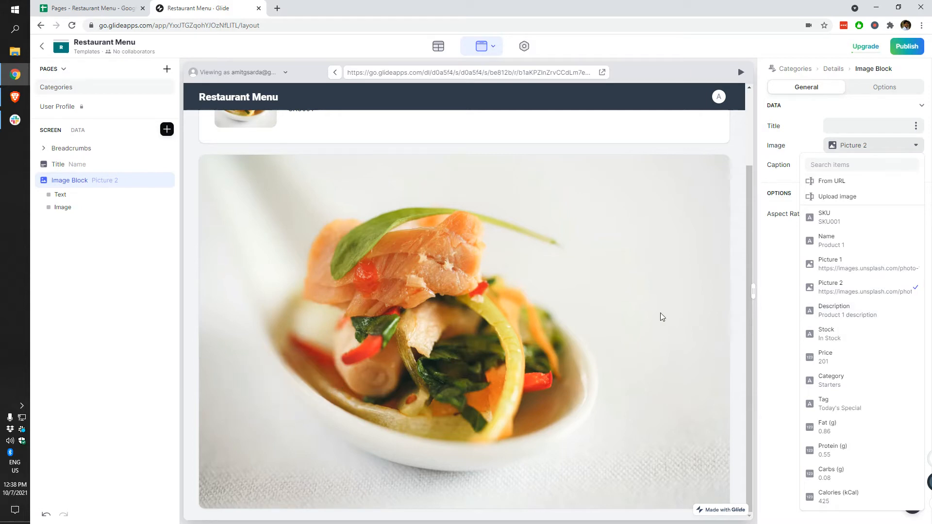
scroll(633, 283, up, 1)
scroll(634, 285, up, 2)
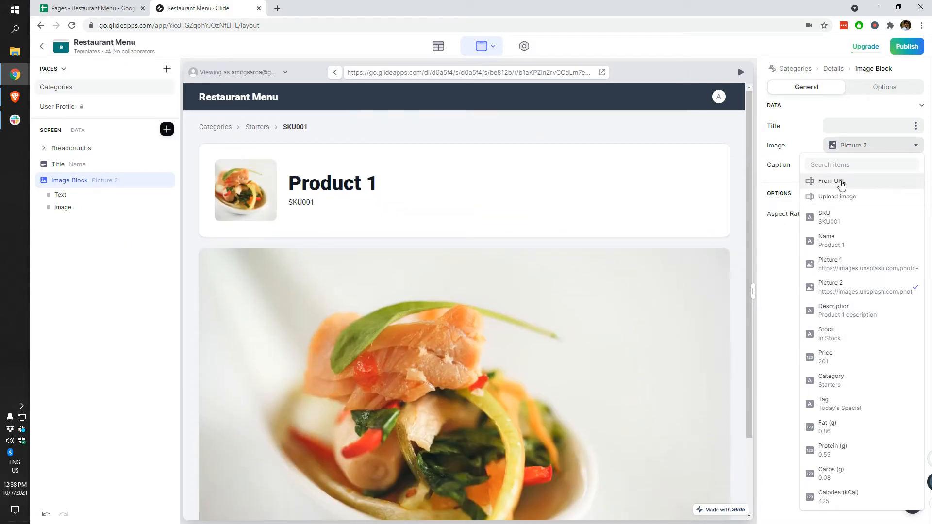
mouse_move(167, 186)
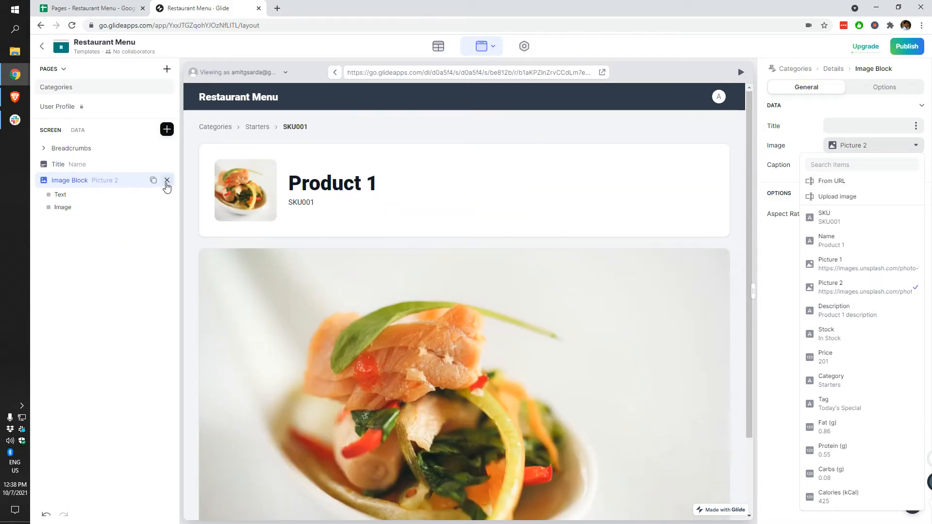
Step: Delete the duplicate image block from the product detail screen
click(88, 208)
click(865, 113)
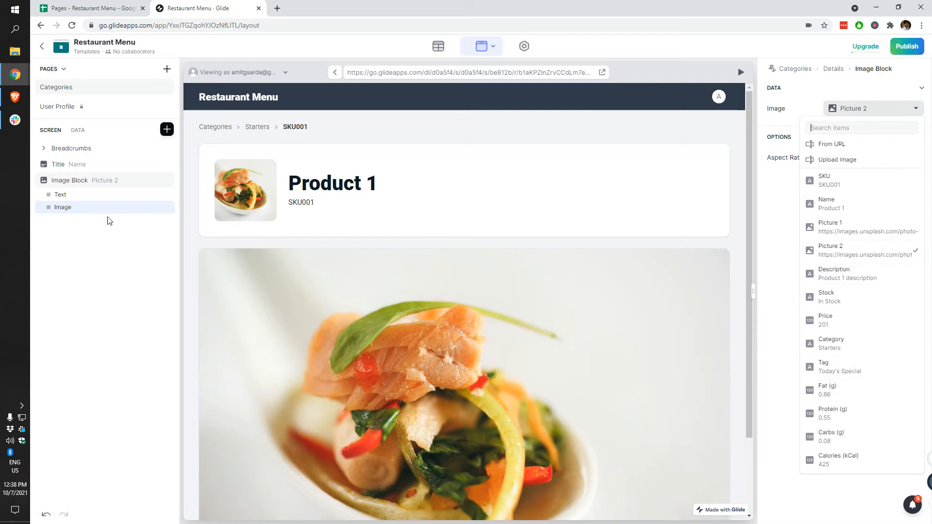
click(154, 180)
click(166, 181)
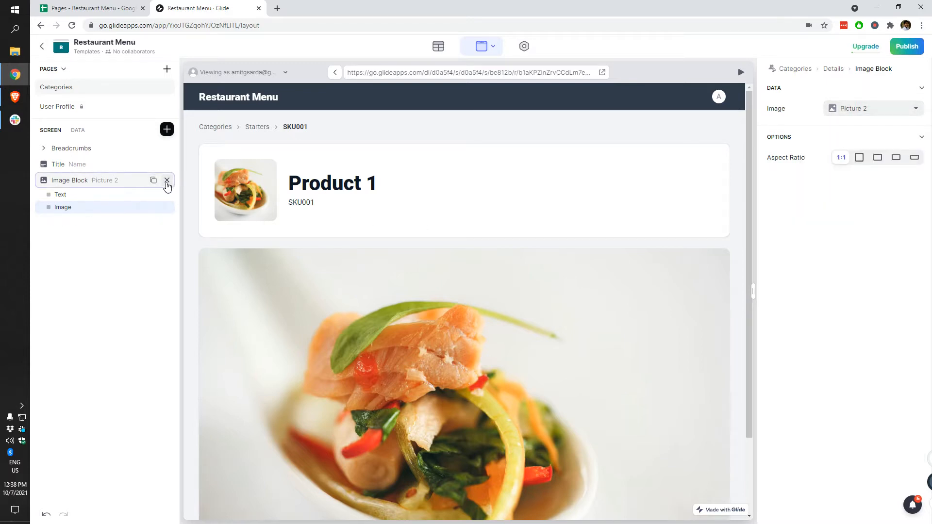
click(167, 180)
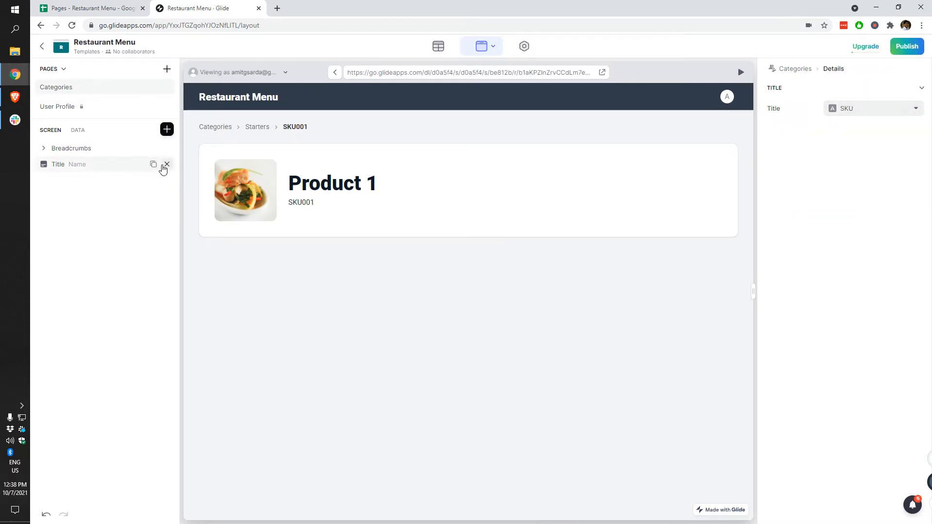
Step: Insert a Fields component with Fat (g) and Protein (g) as its first two fields
click(165, 133)
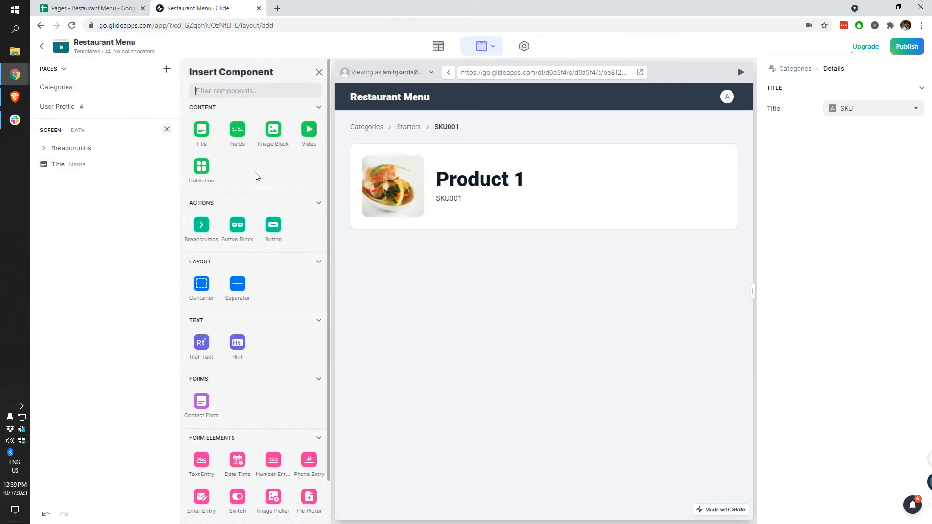
click(242, 136)
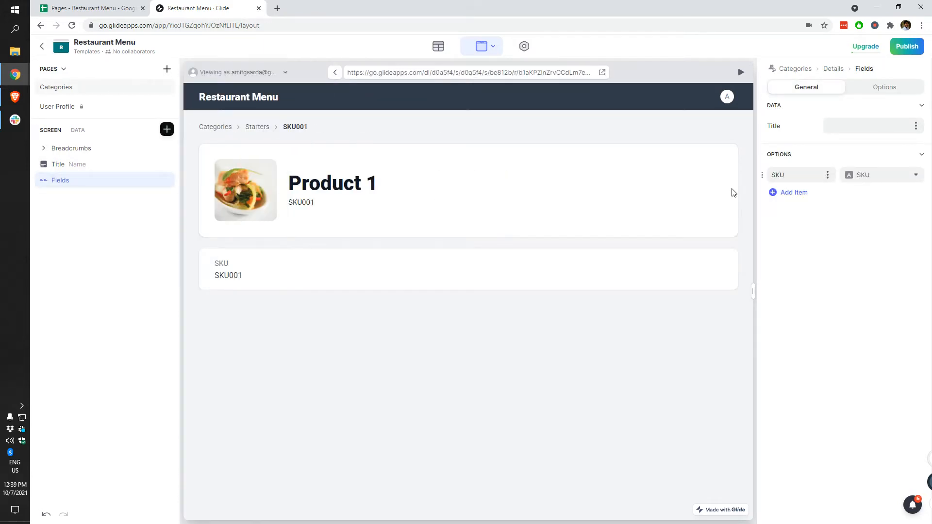
click(874, 175)
scroll(854, 439, down, 1)
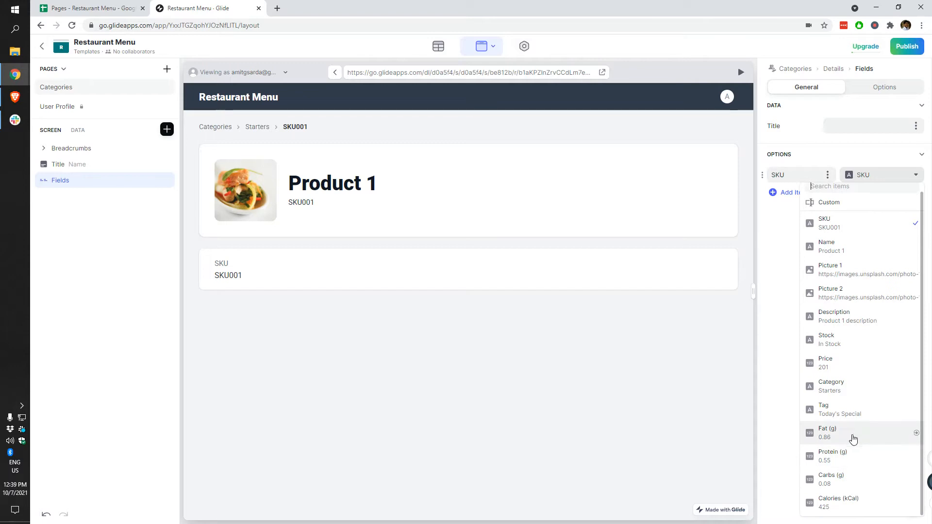
click(854, 437)
click(802, 192)
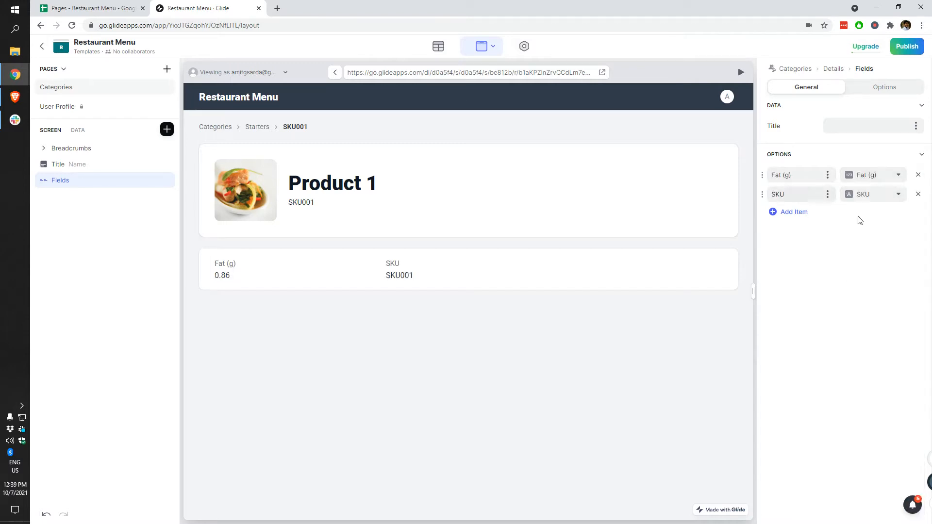
click(884, 195)
click(841, 483)
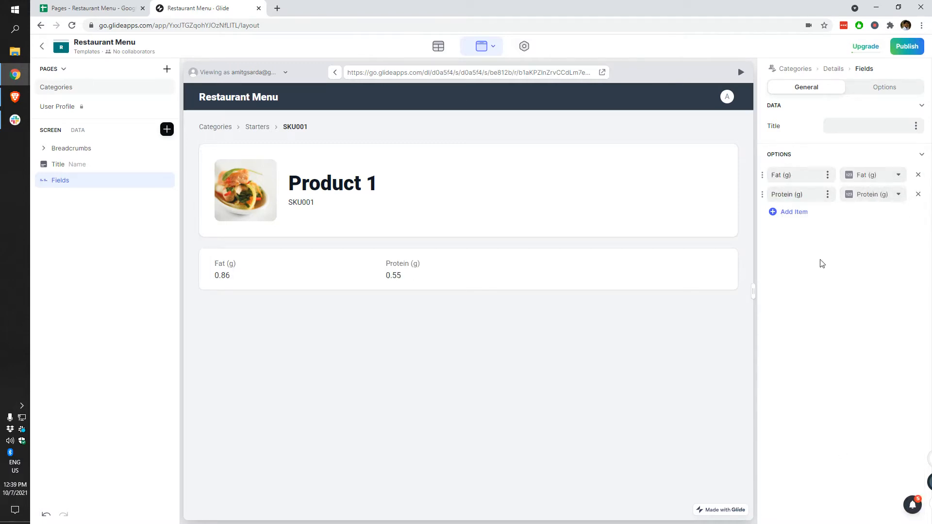
Step: Add Carbs (g) and Calories (kCal) as the third and fourth fields
click(797, 211)
click(884, 214)
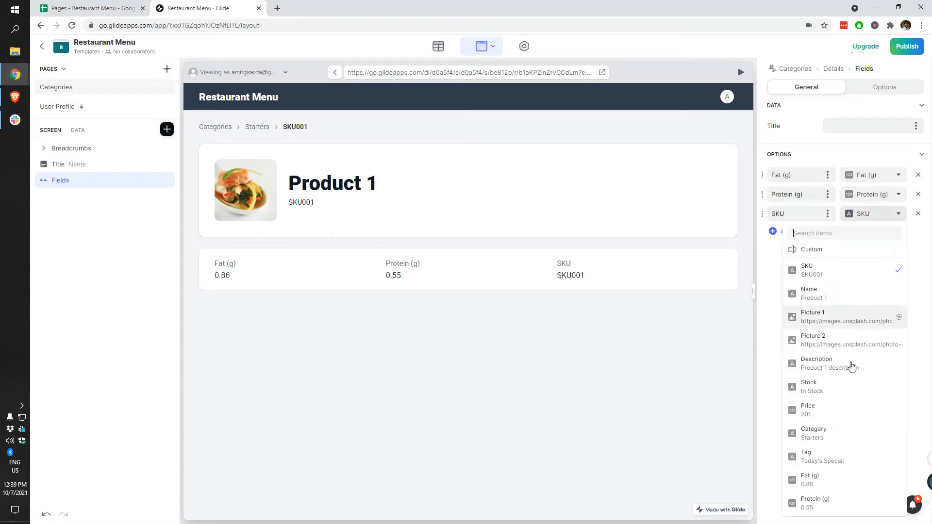
scroll(841, 491, down, 2)
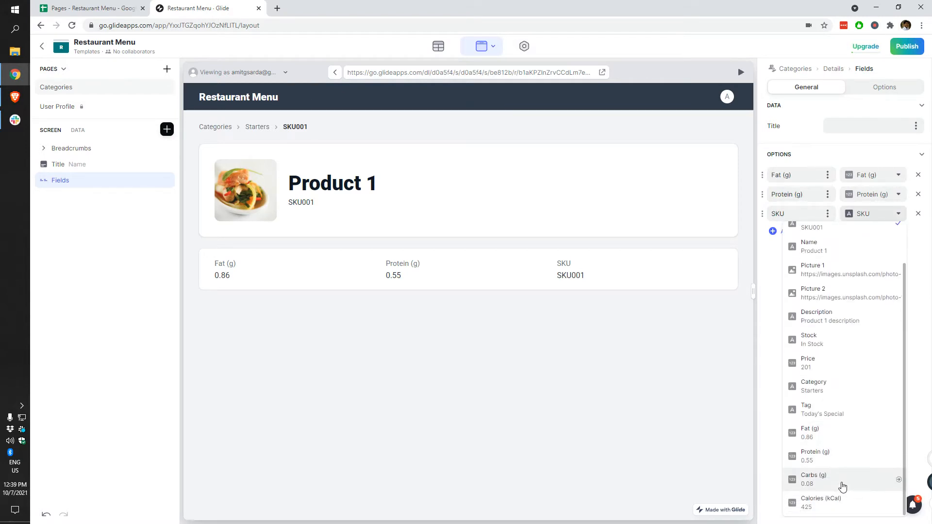
click(841, 477)
click(794, 231)
click(882, 234)
scroll(841, 503, down, 2)
click(842, 503)
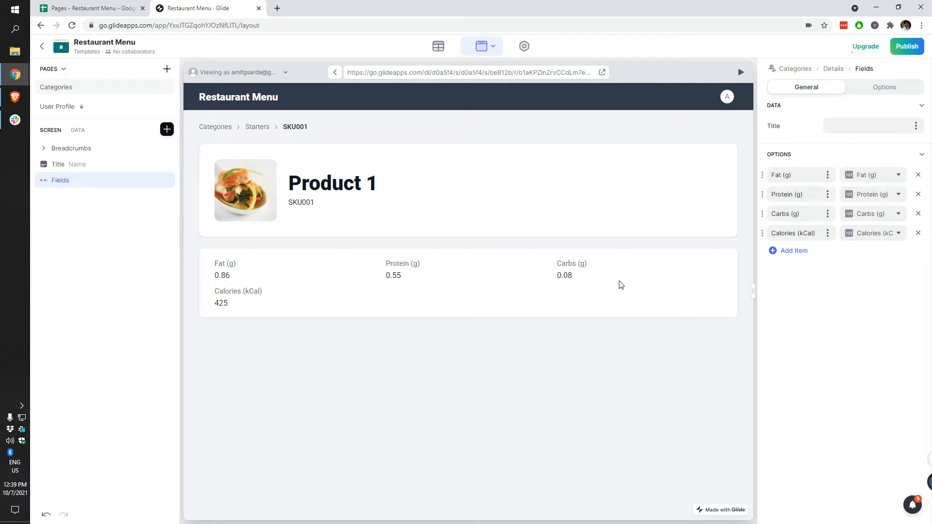
click(167, 130)
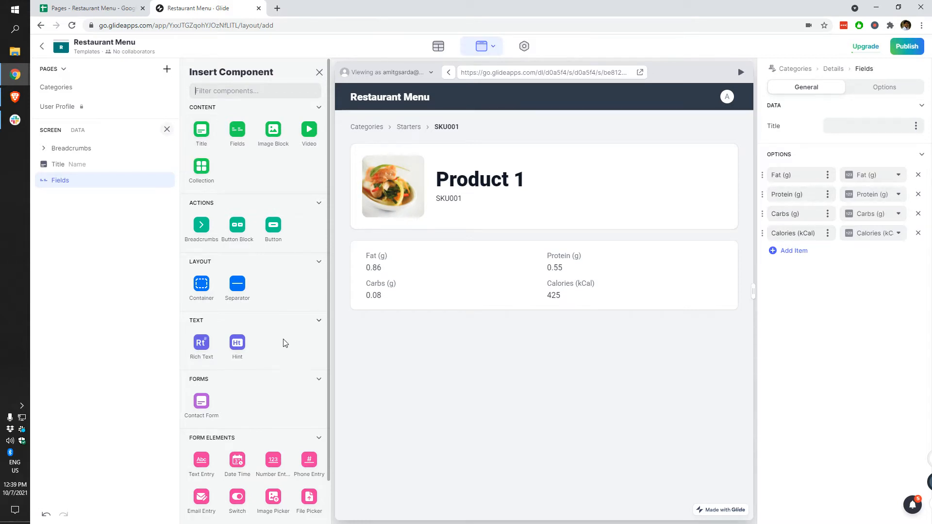
Step: Remove the stray Title component and head the Fields card 'Nutritional Information'
scroll(281, 343, down, 1)
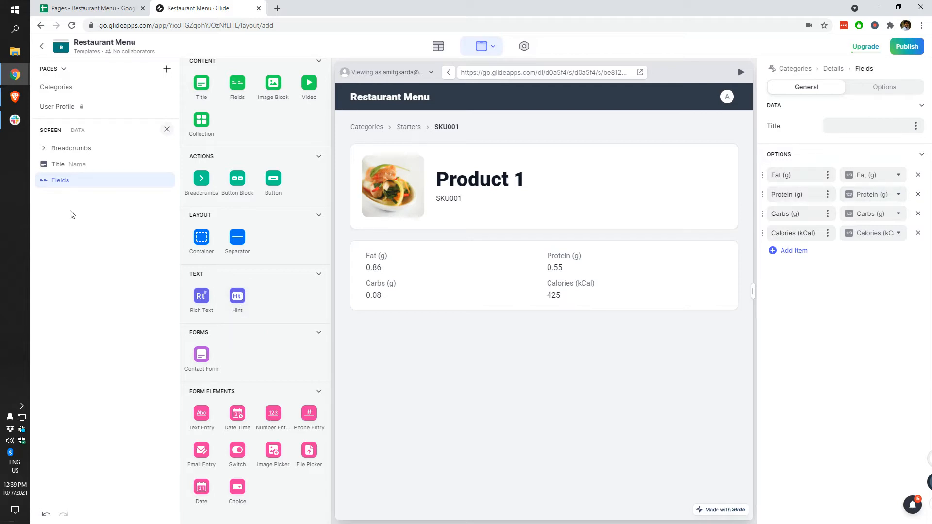
scroll(233, 228, up, 1)
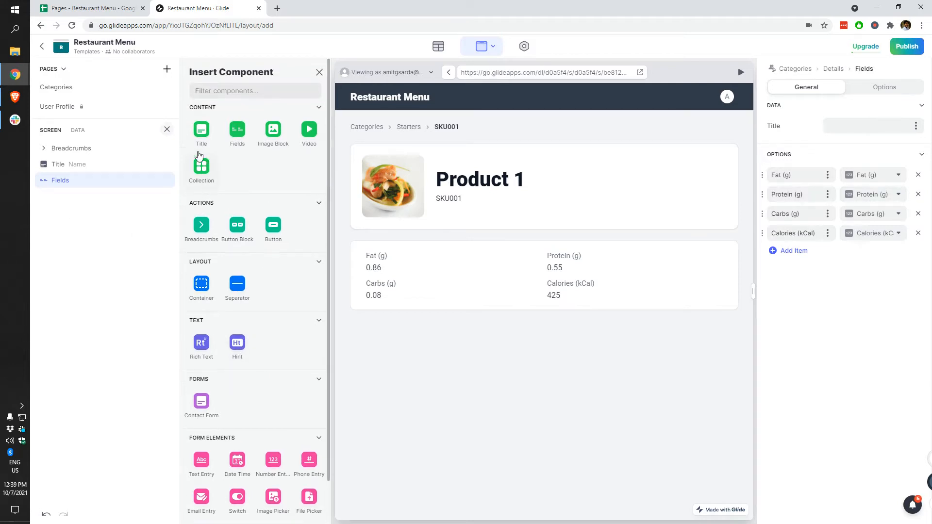
click(202, 129)
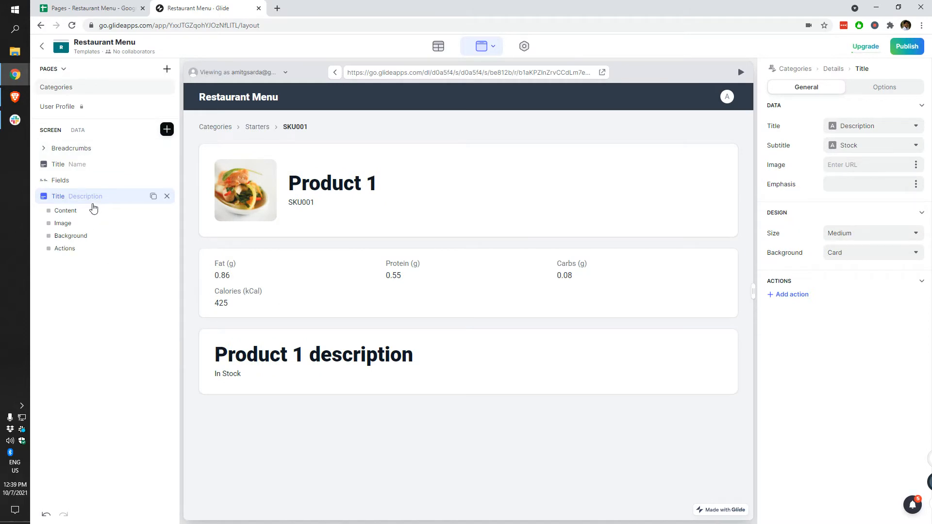
click(164, 197)
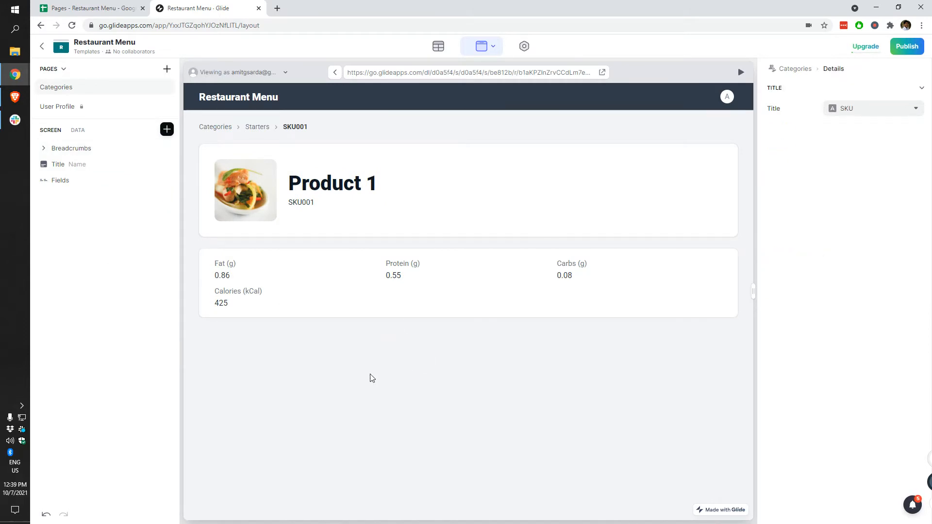
click(88, 181)
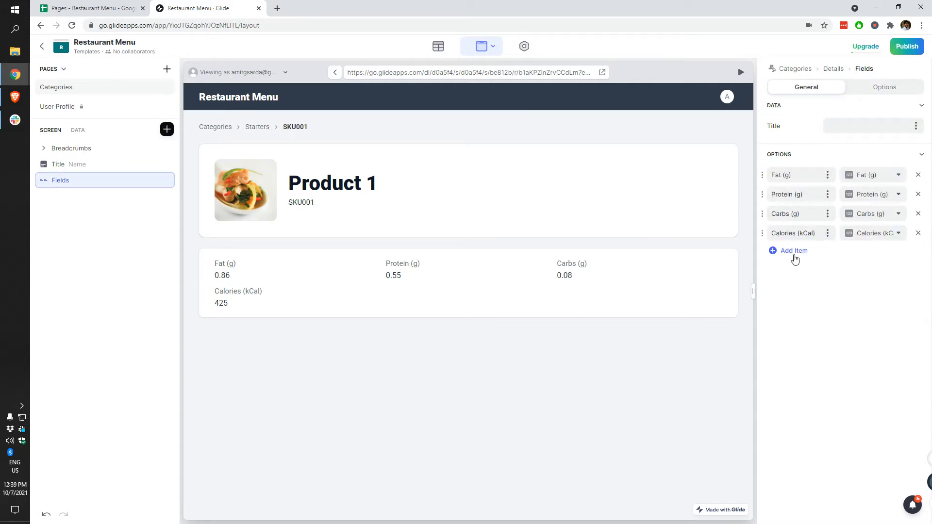
click(858, 127)
text(Nutri)
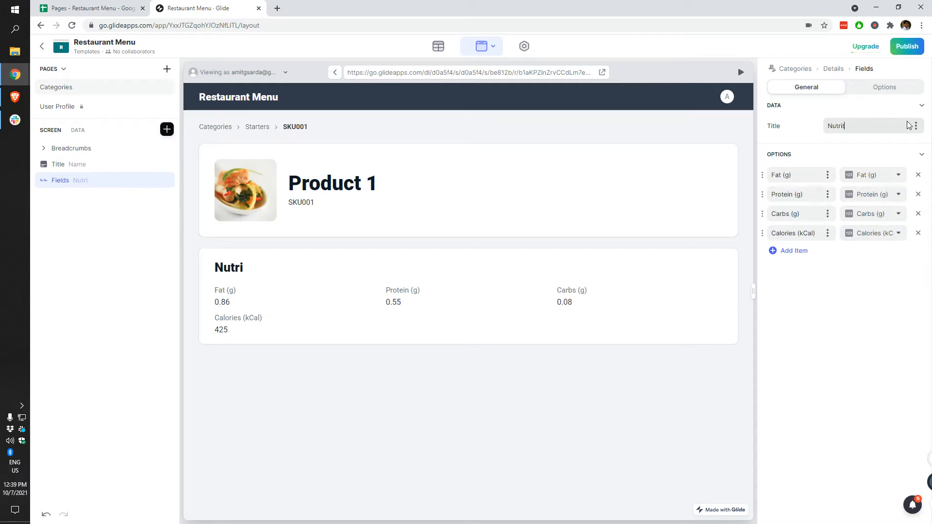
text(tional Information)
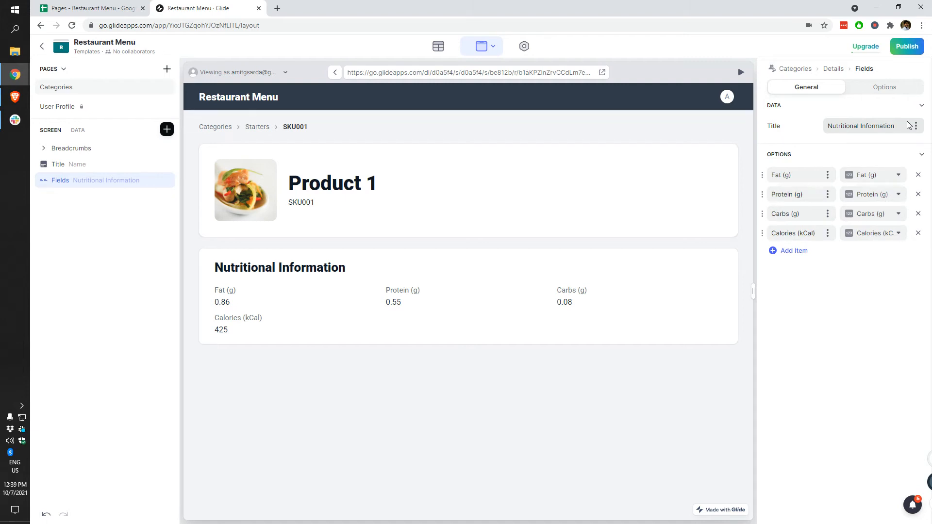
click(102, 165)
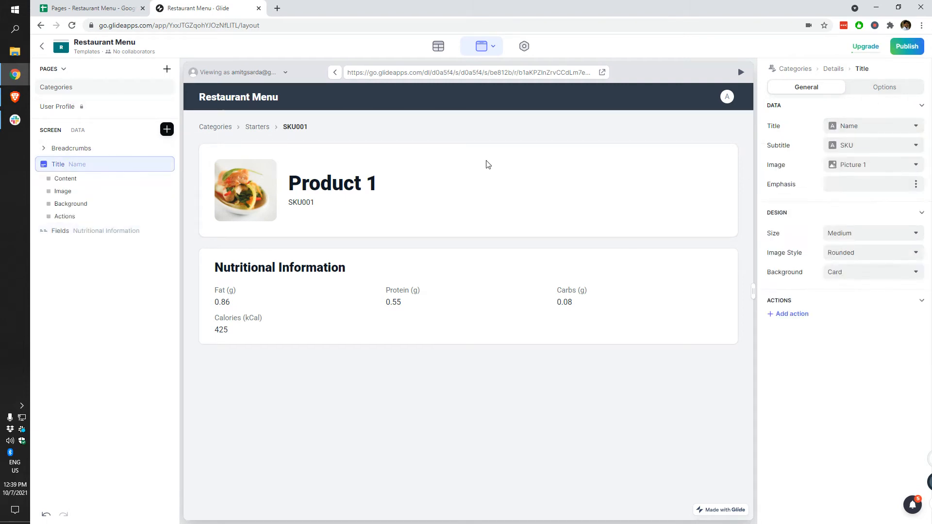
Step: Show Category as the title's emphasis and Description as its subtitle
click(916, 185)
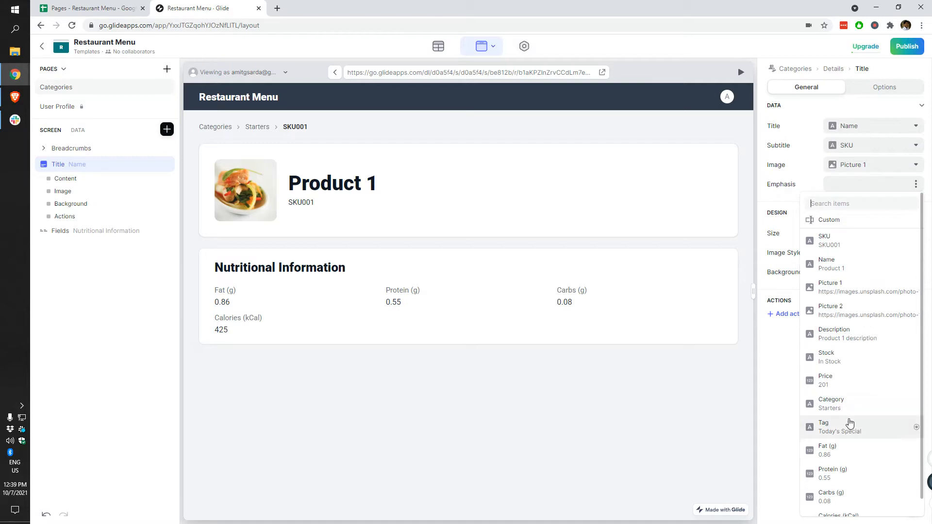
click(844, 385)
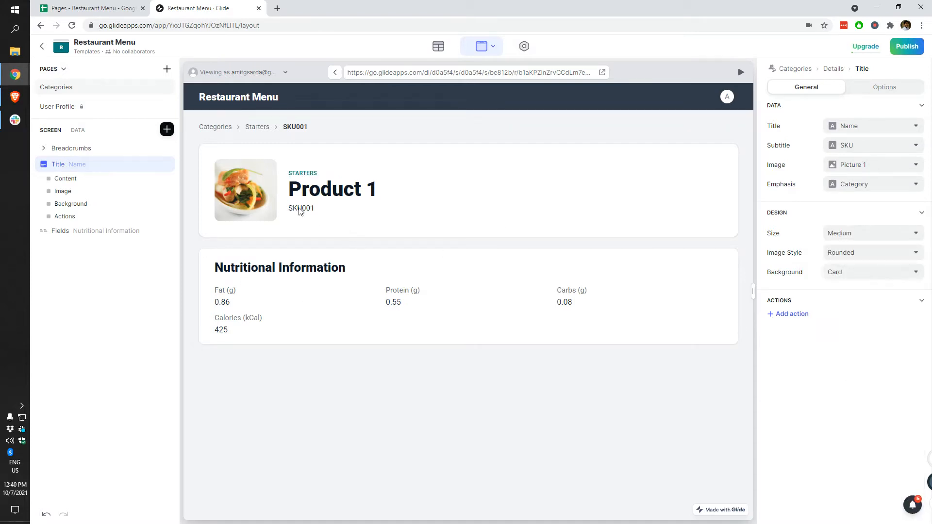
click(868, 147)
click(849, 294)
Step: Try Large and XLarge title card sizes, then set it back to Medium
click(855, 235)
click(845, 287)
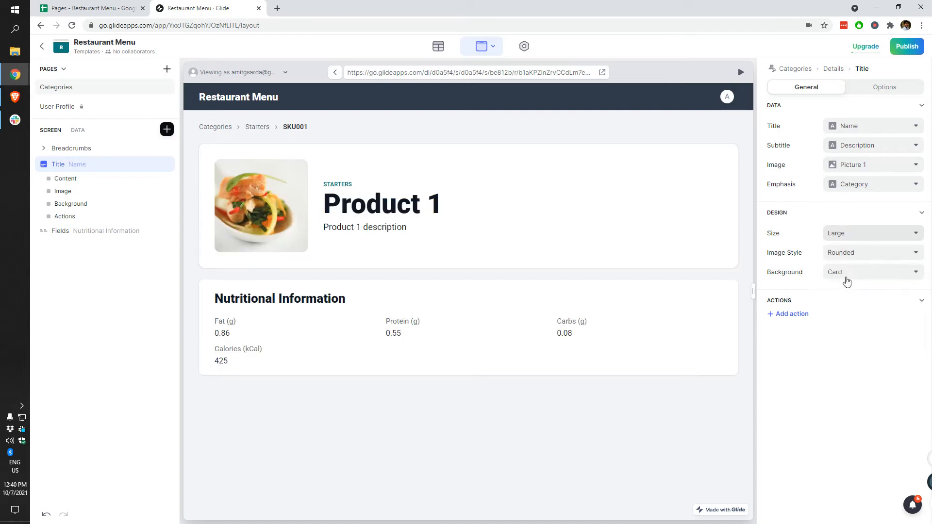
click(861, 234)
click(851, 304)
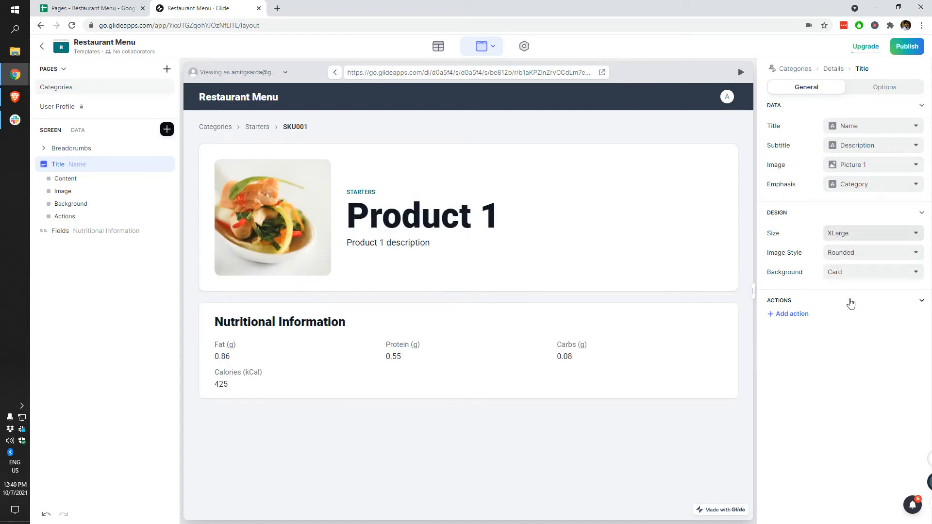
click(876, 241)
click(806, 264)
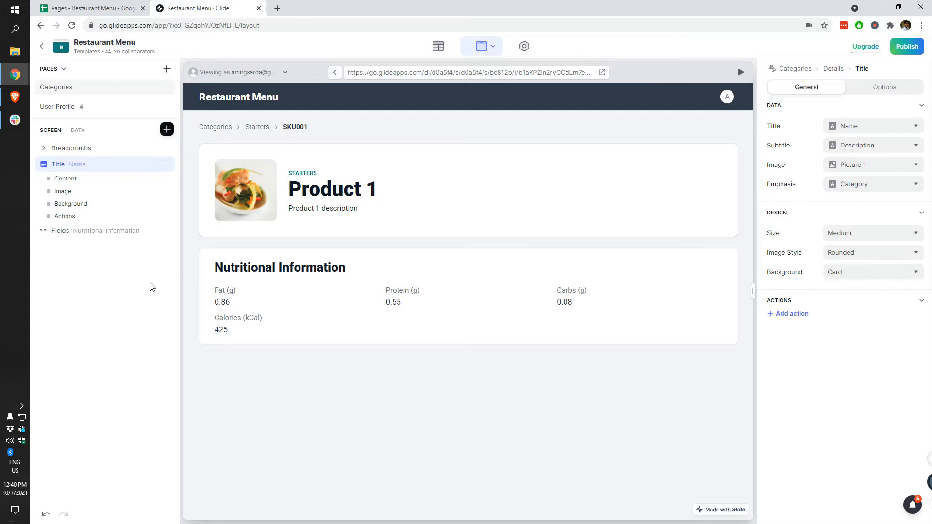
Step: Browse the component list, then switch to the Pages - Restaurant Menu spreadsheet's Menu sheet
click(166, 129)
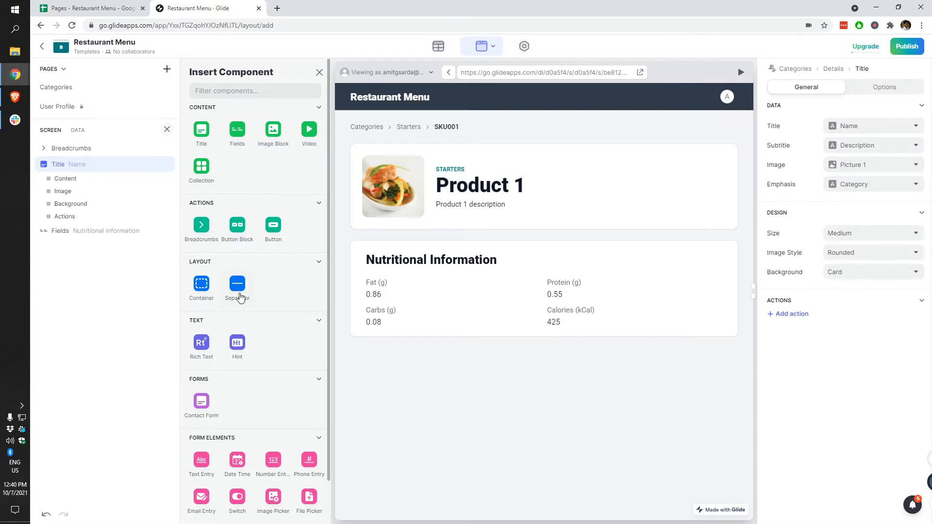
scroll(255, 285, down, 1)
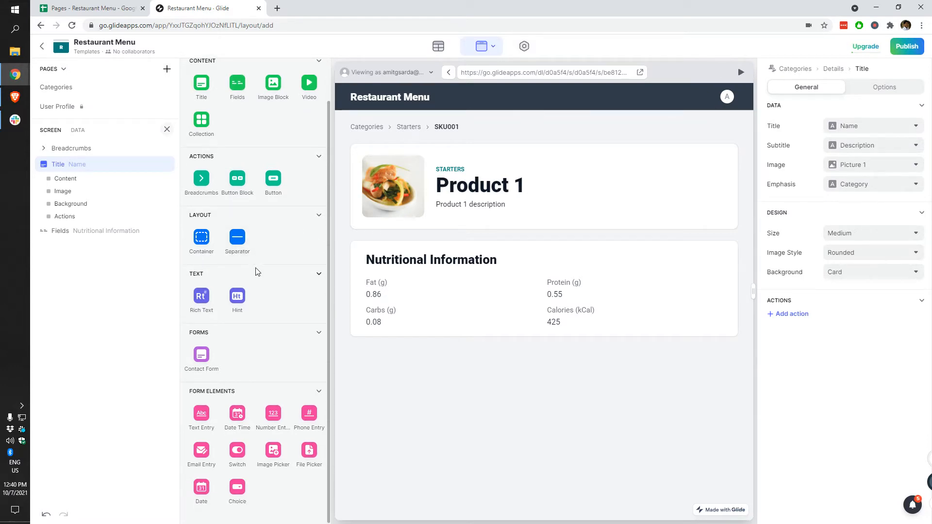
scroll(259, 274, up, 1)
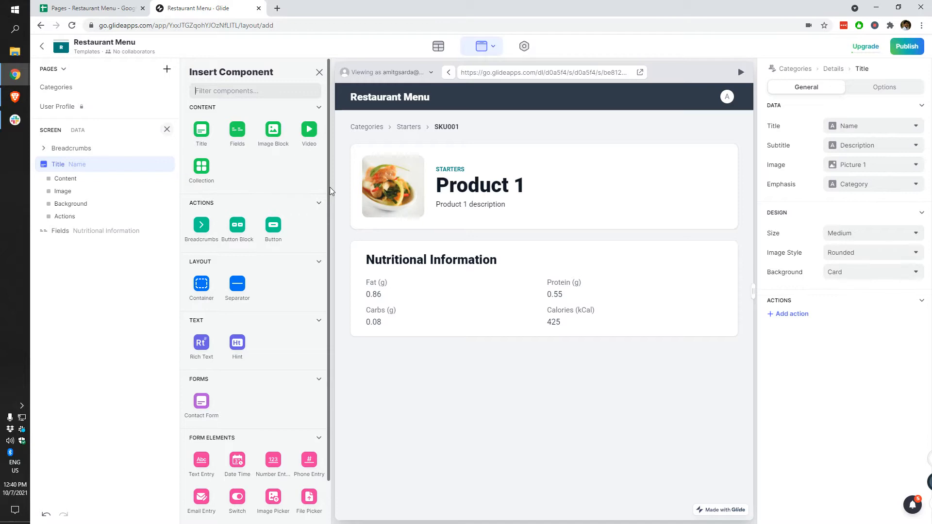
click(89, 9)
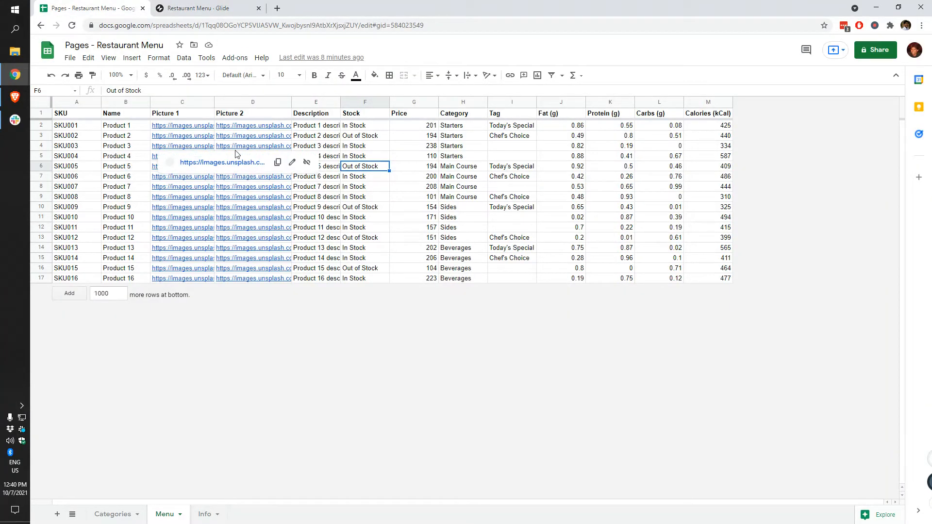
Step: After checking the Stock column, set the Product 1 title's emphasis to Stock
click(318, 137)
click(348, 136)
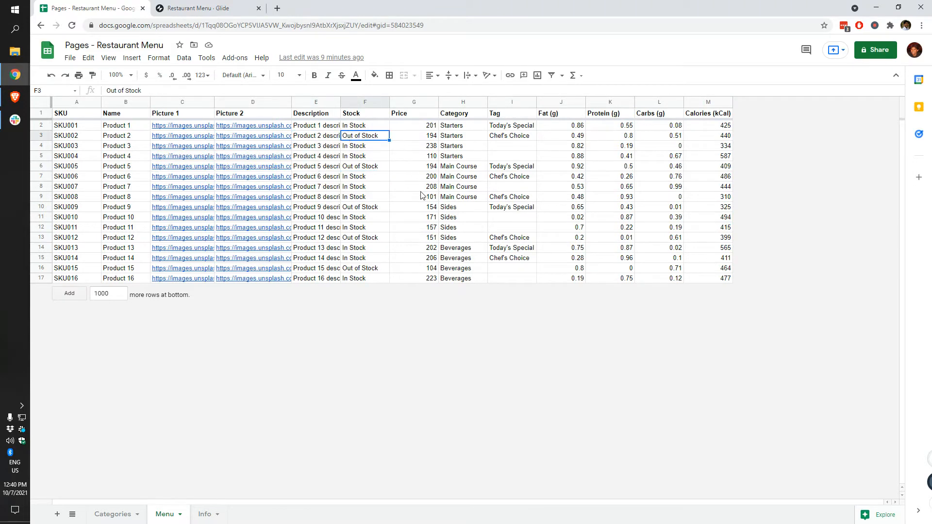
click(189, 9)
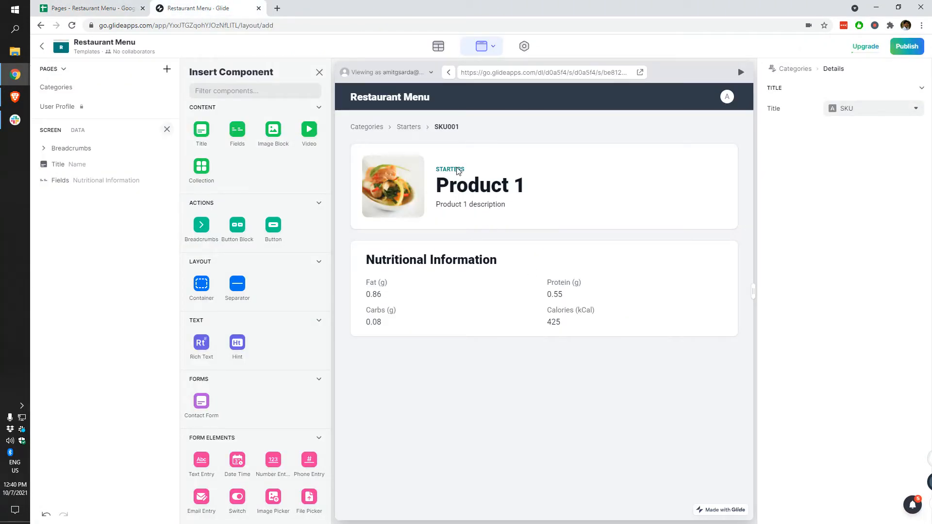
click(84, 161)
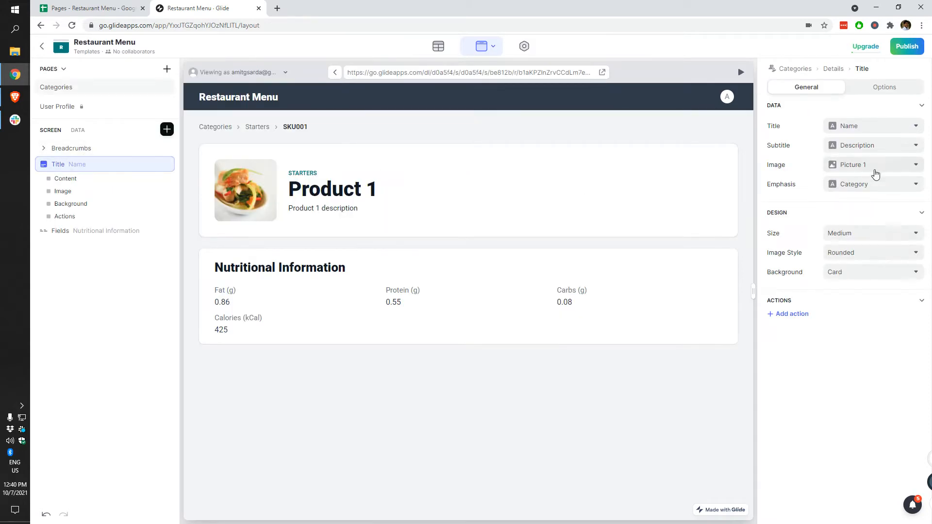
click(889, 184)
click(847, 360)
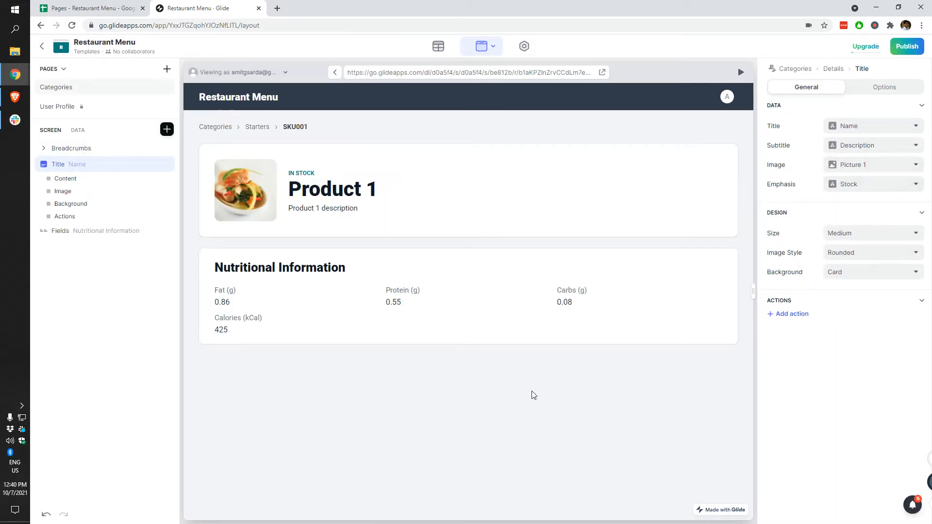
Step: Check Product 3's price and Product 2's Chef's Choice tag in the spreadsheet
click(95, 6)
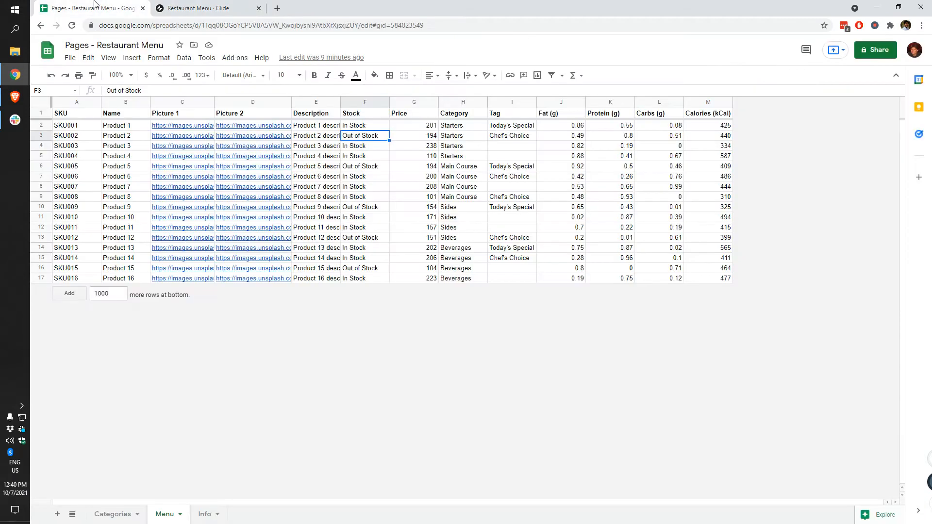
click(424, 148)
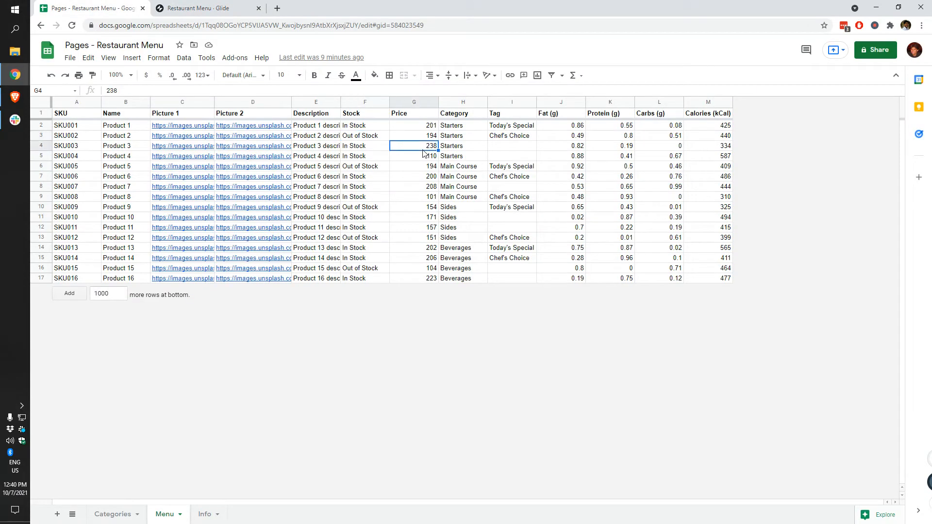
click(506, 140)
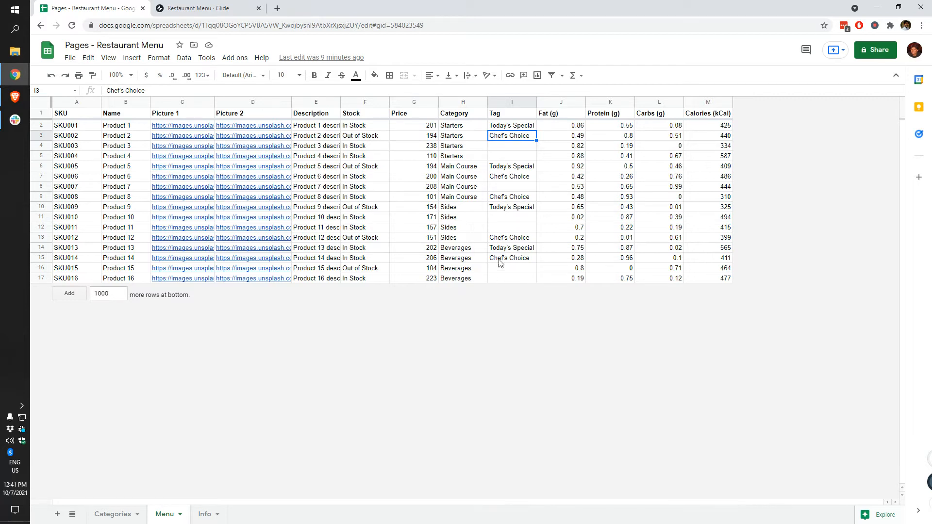
click(253, 6)
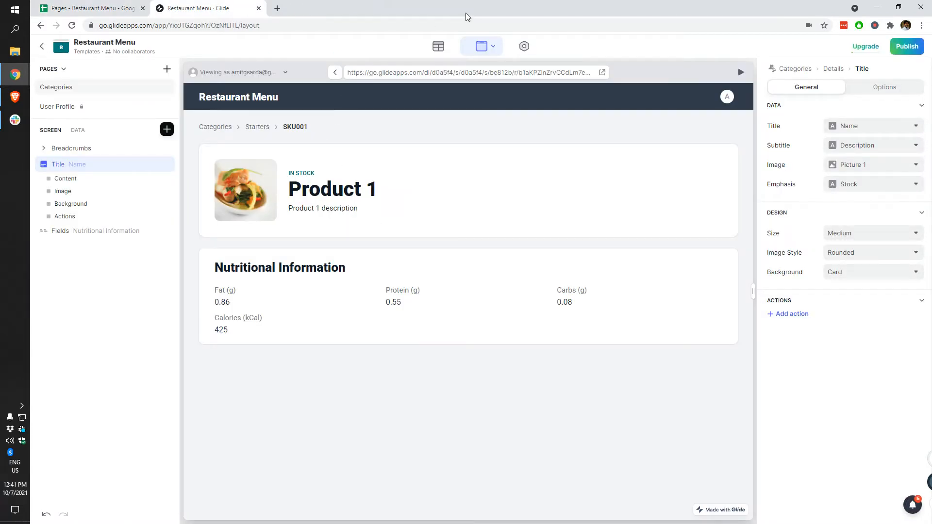
Step: Open the Menu table's Price column settings with precision kept at 1.00, and start a new browser tab
click(439, 46)
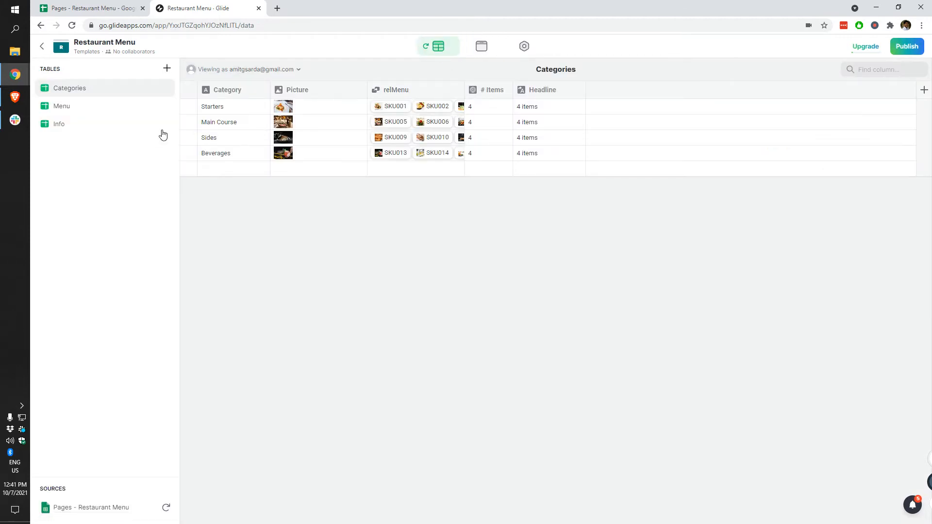
click(71, 109)
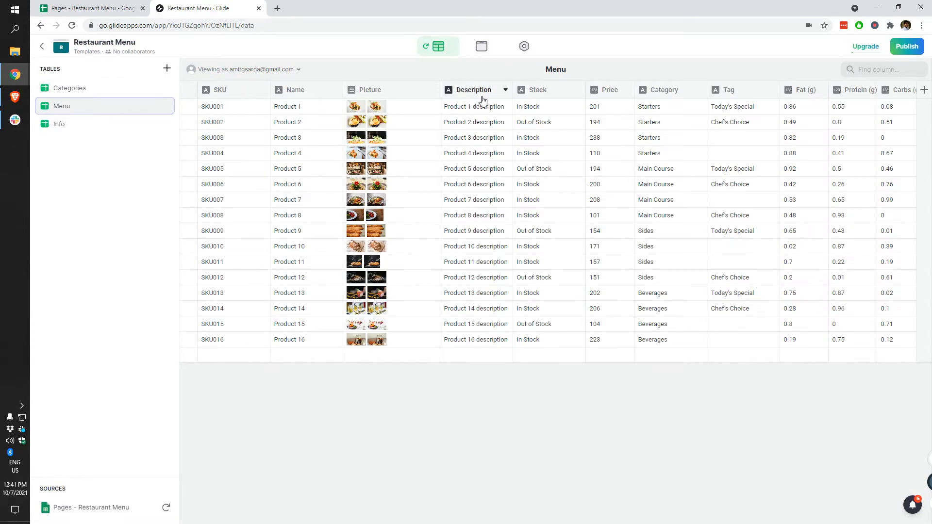
click(630, 93)
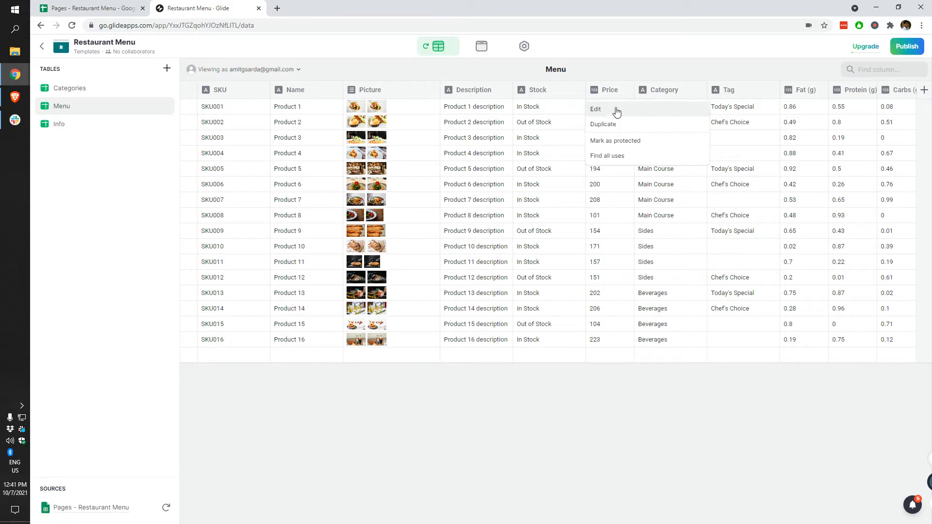
click(596, 109)
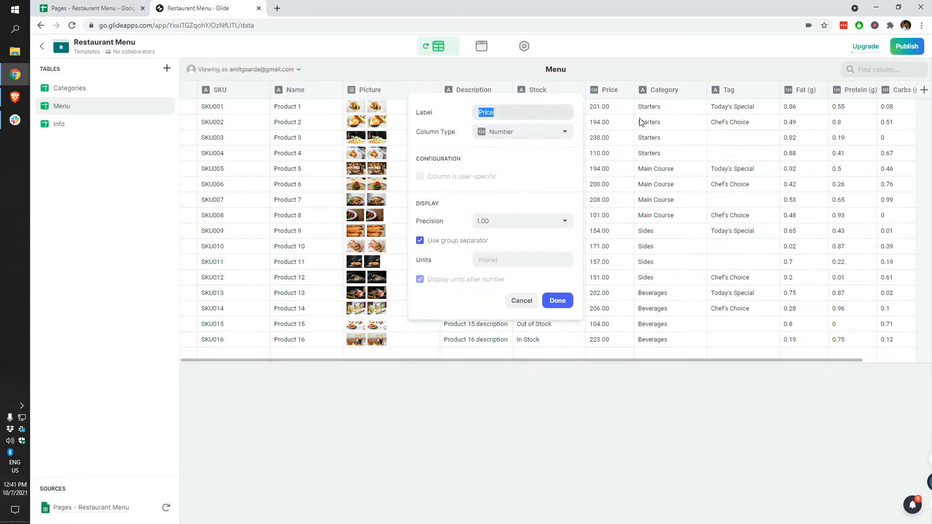
click(527, 225)
click(529, 226)
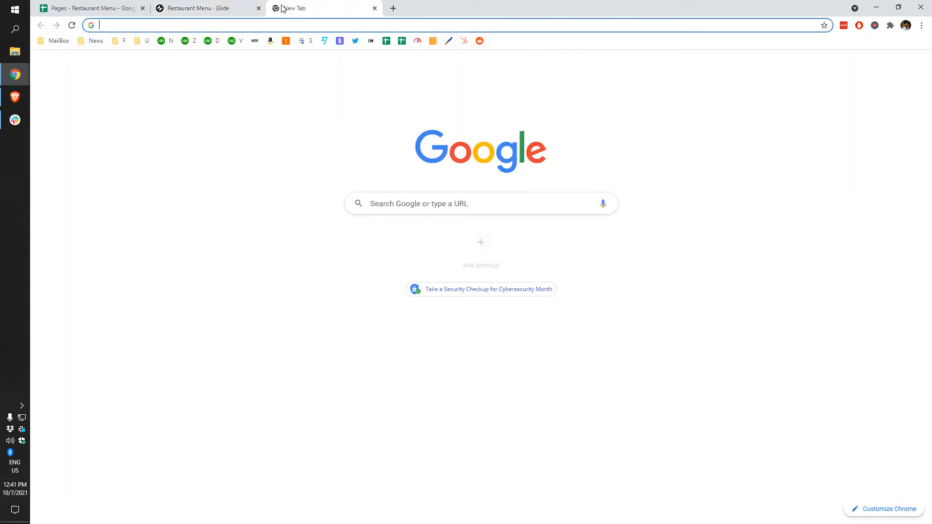
click(275, 8)
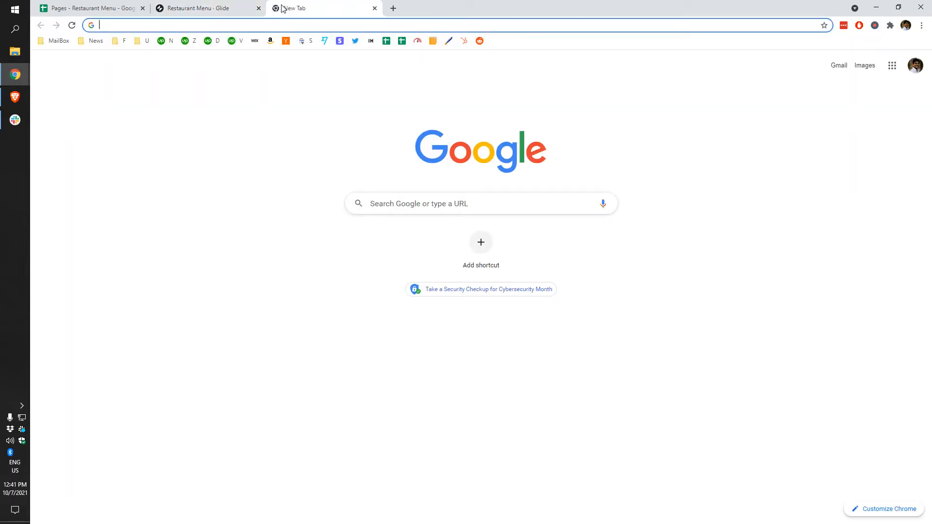
Step: Search Google for 'inr' and select the ₹ rupee symbol from the results
text(inr)
key(Return)
key(ctrl+Tab)
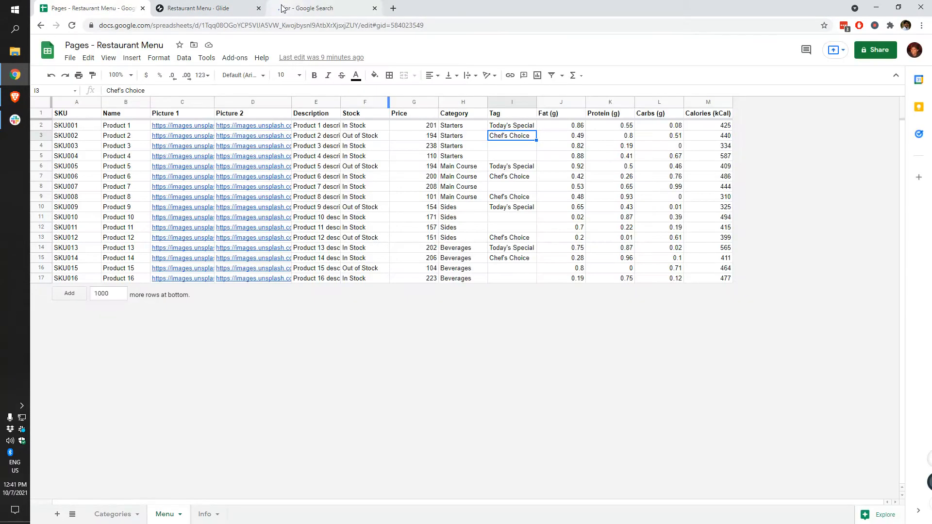
click(209, 6)
click(280, 6)
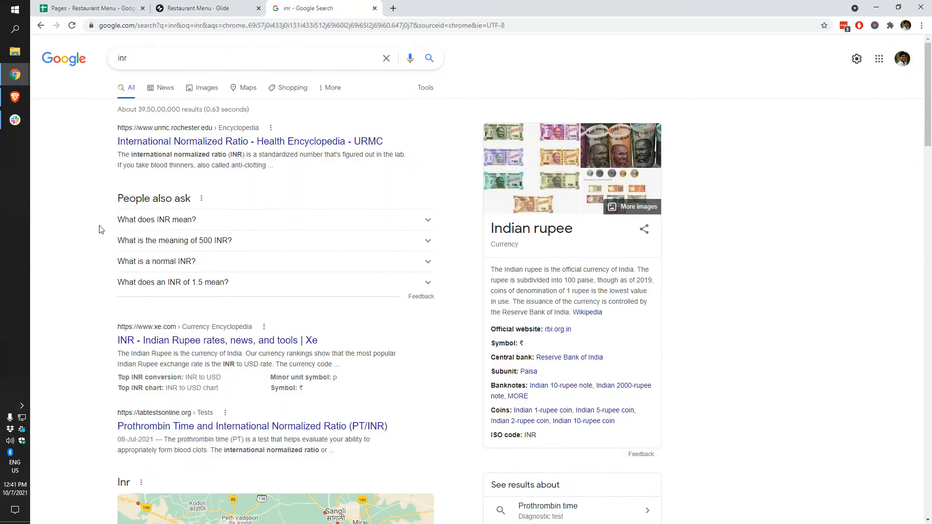
drag(527, 351, 516, 346)
click(228, 8)
Step: Set the Price column's units to ₹, displayed before the amount
click(509, 257)
text(₹)
click(474, 278)
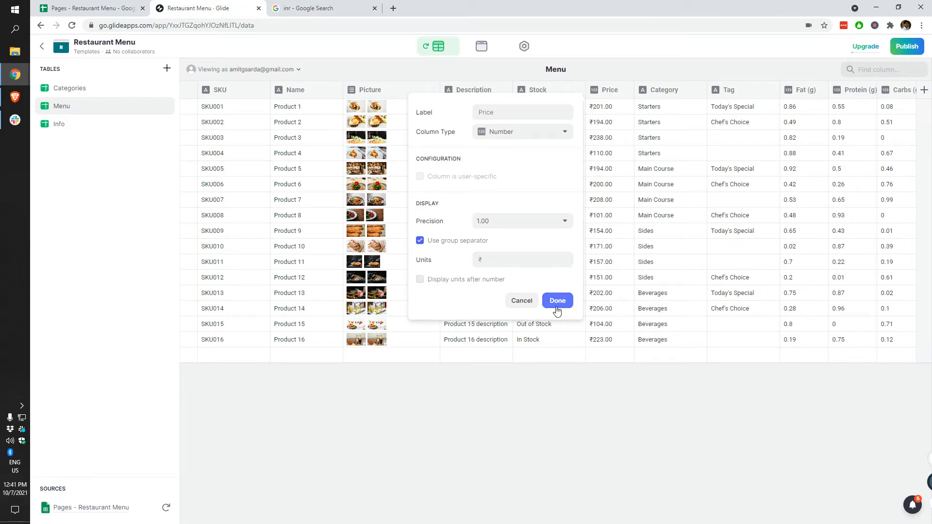
click(558, 303)
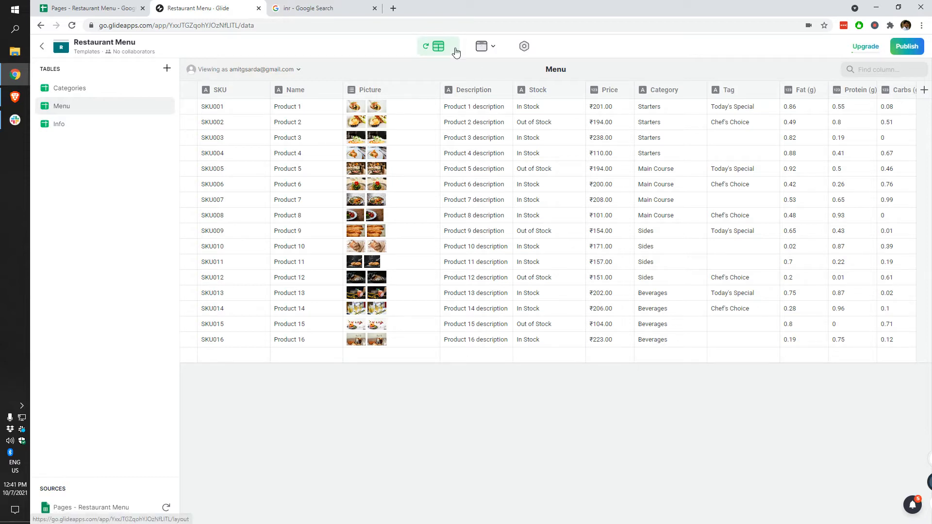
Step: Reopen the Price column settings and reconfirm its decimal precision
click(626, 89)
click(614, 107)
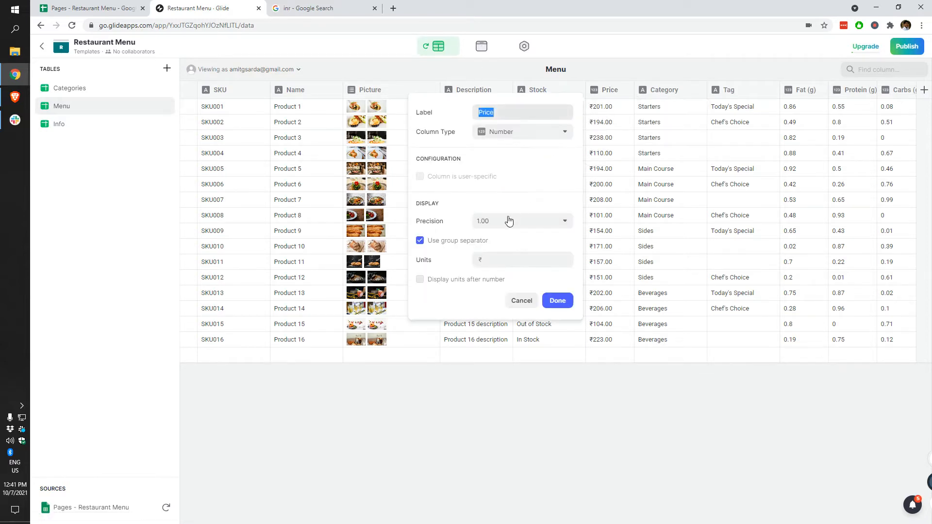
click(501, 222)
click(491, 265)
click(558, 301)
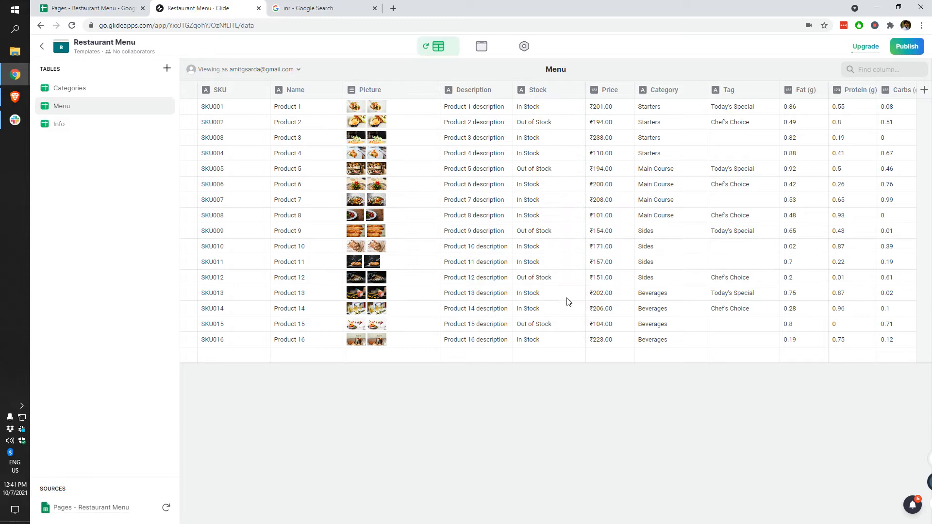
click(482, 46)
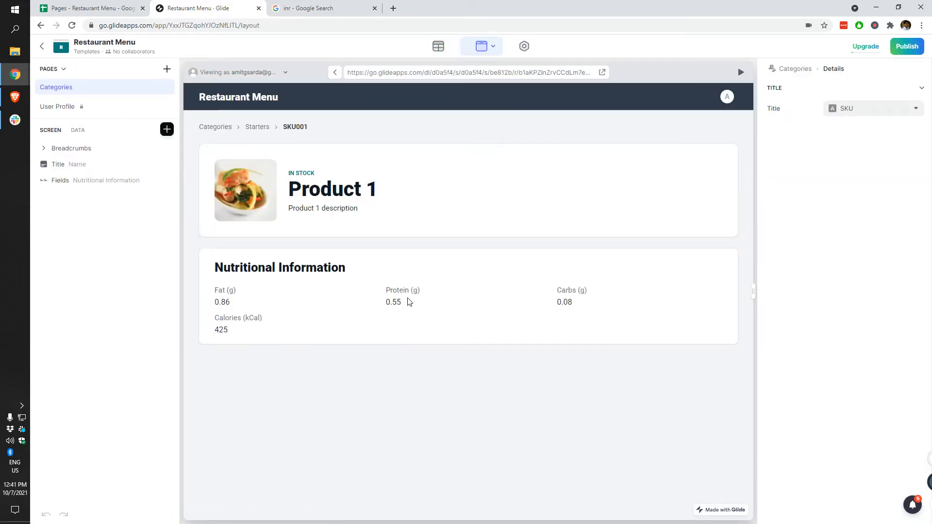
Step: Duplicate the Nutritional Information card, clear its title, remove Fat and Protein, and show Price
click(81, 181)
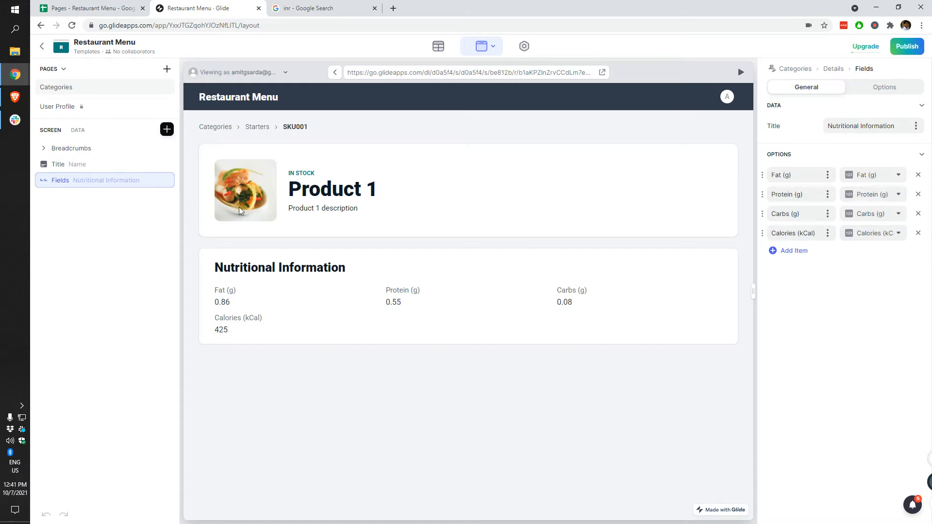
click(153, 181)
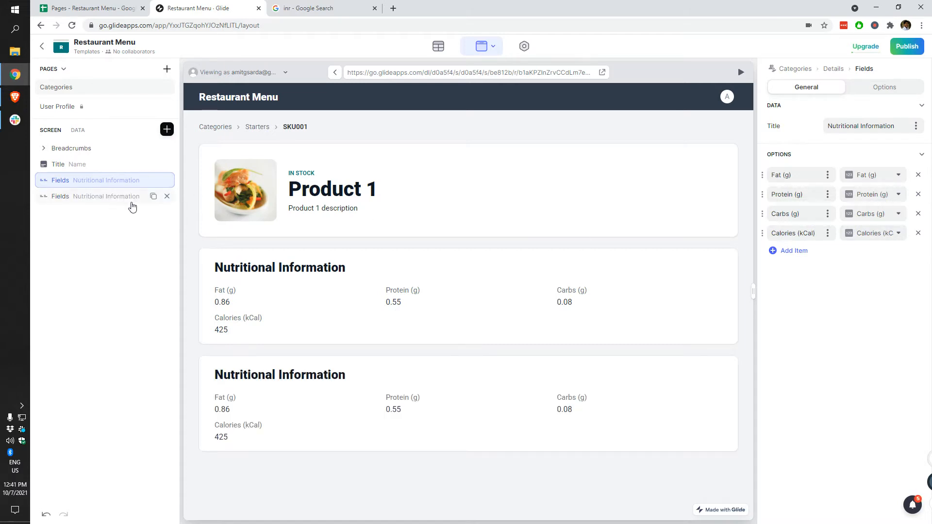
double_click(845, 125)
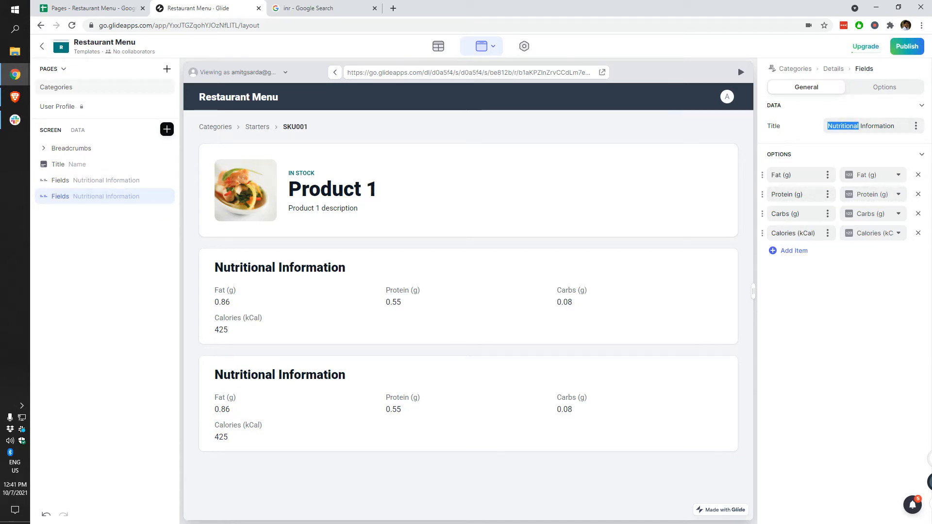
key(ctrl+a)
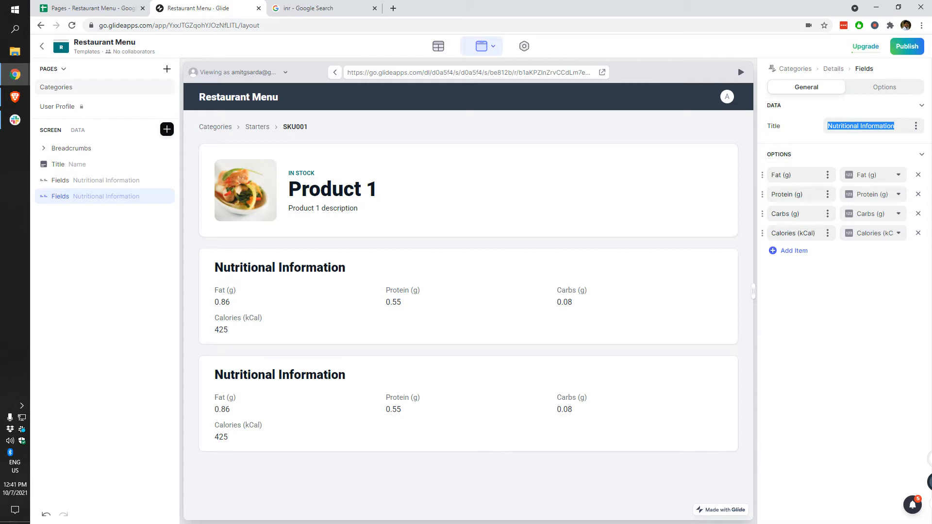
key(BackSpace)
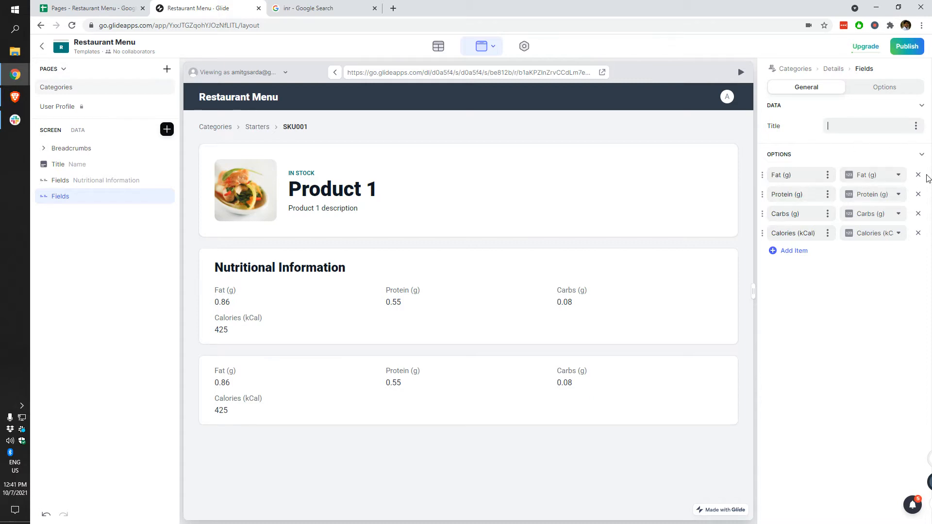
click(918, 175)
click(918, 176)
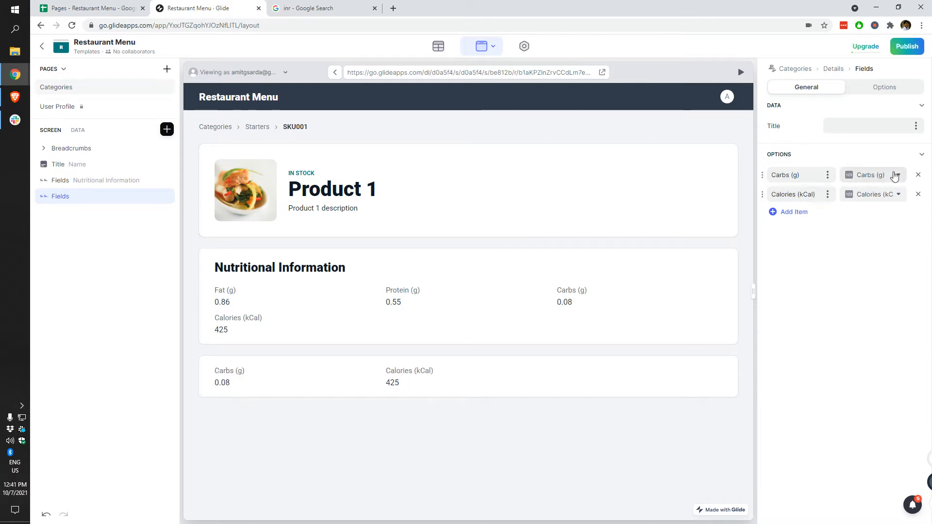
click(894, 174)
click(835, 368)
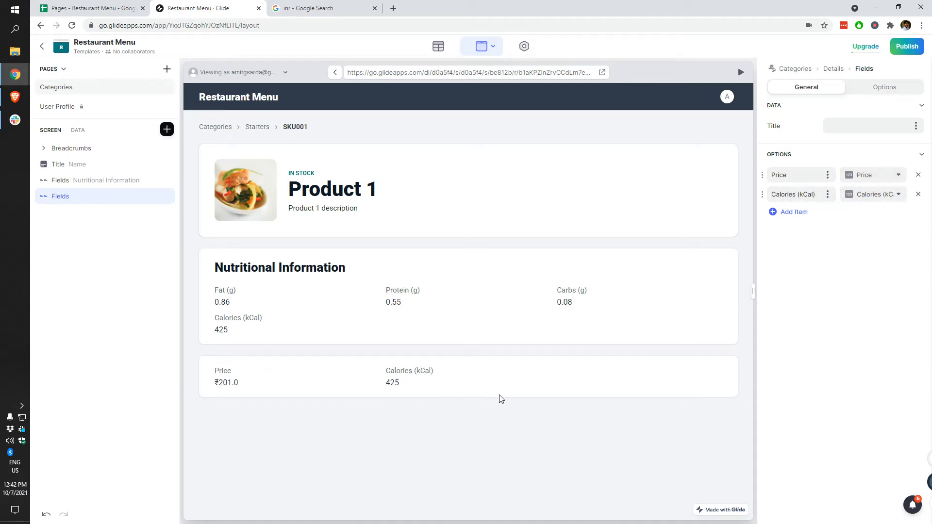
Step: Remove Calories from the original card and place Calories (kCal) above Price in the Price card
click(125, 180)
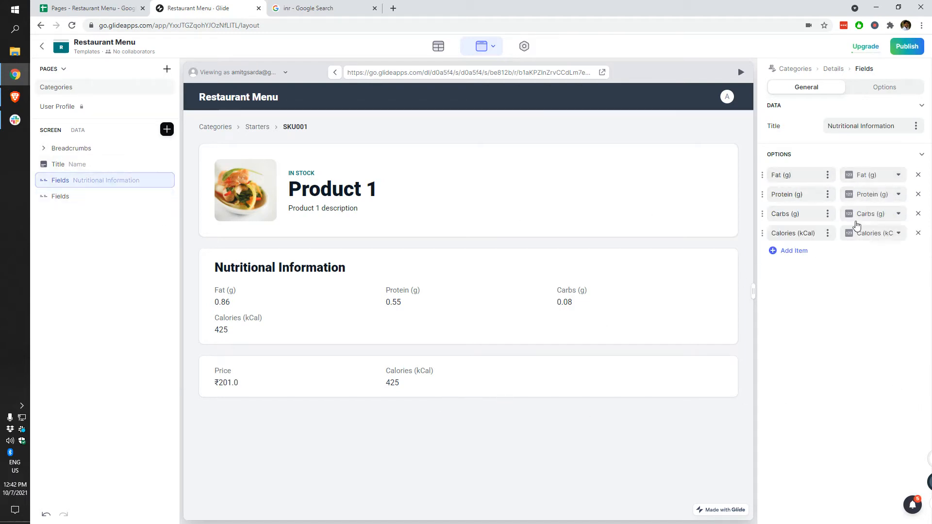
click(919, 233)
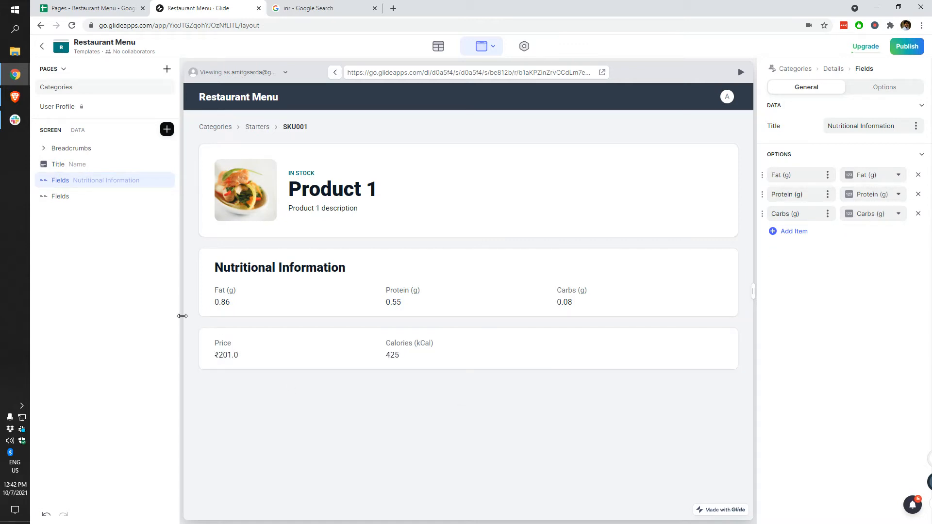
click(60, 196)
click(857, 126)
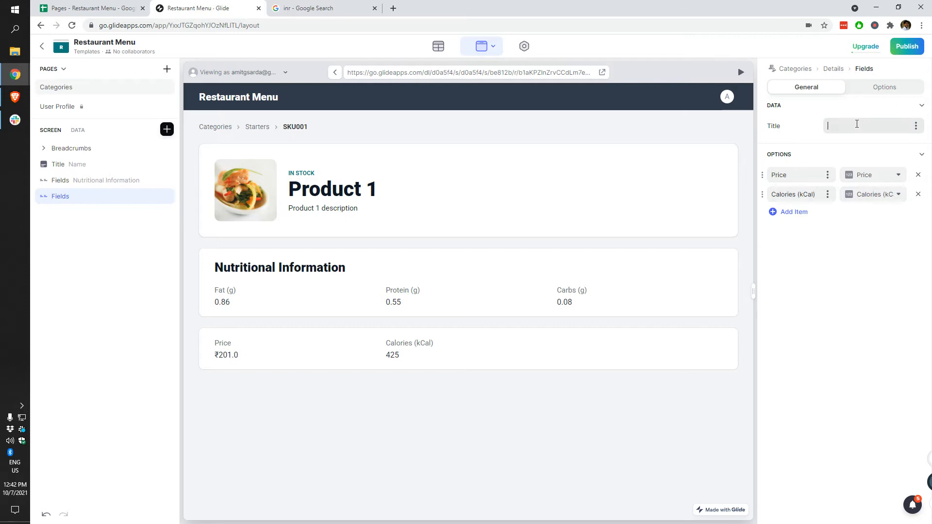
click(865, 178)
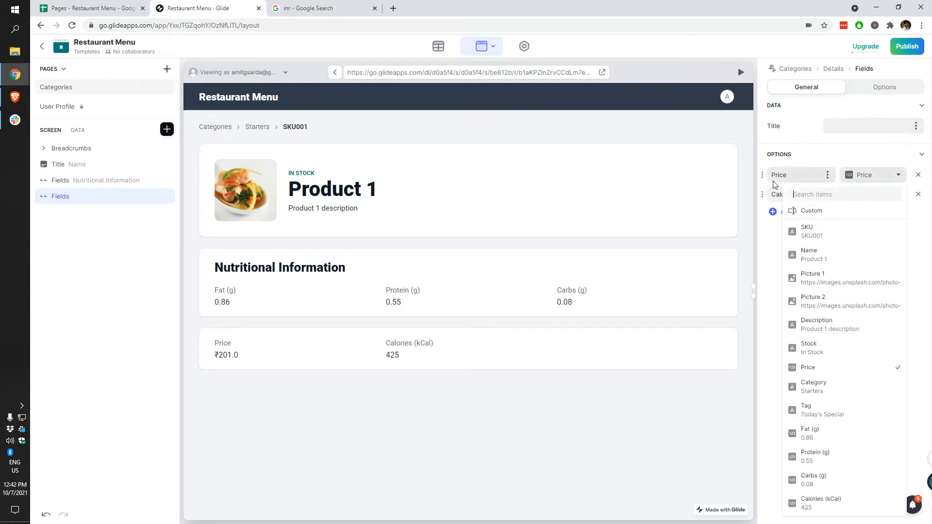
drag(763, 196, 765, 173)
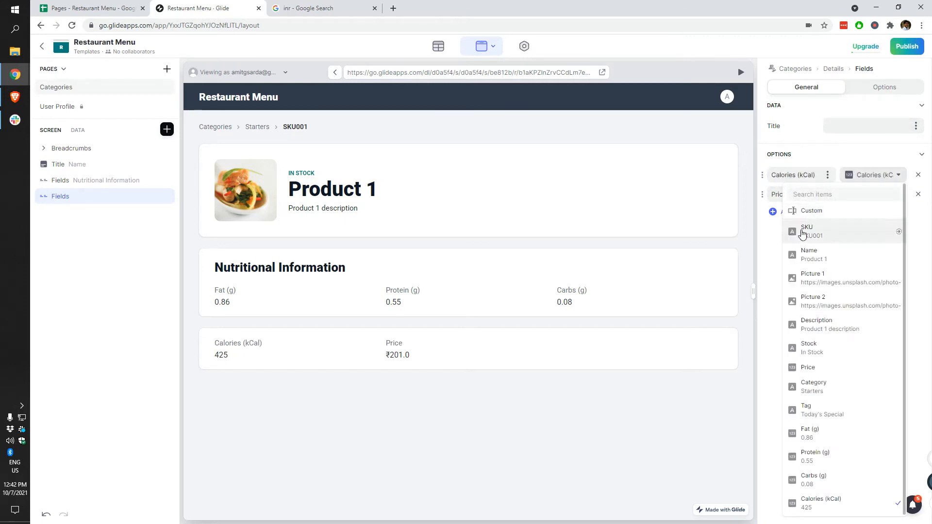
click(768, 295)
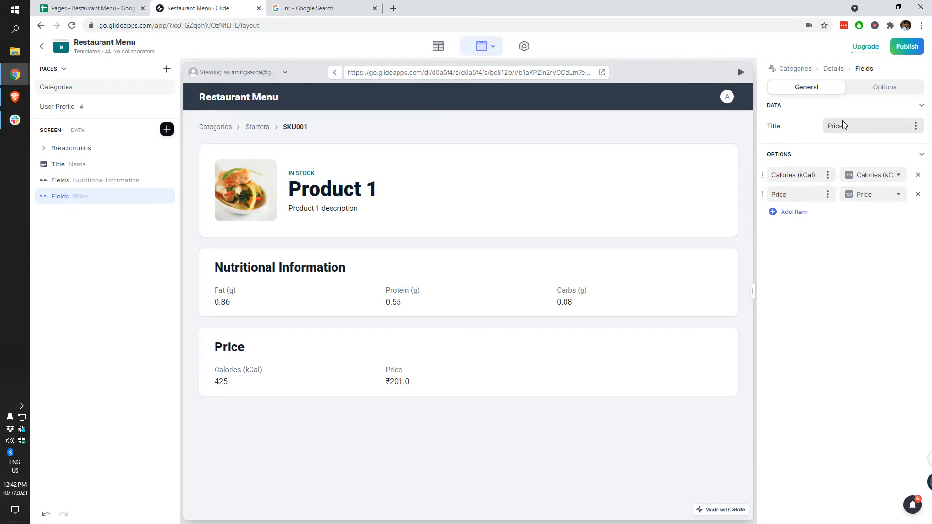
Step: Add and delete a test SKU title card, then inspect the Product 1 title's background, content and actions
click(167, 129)
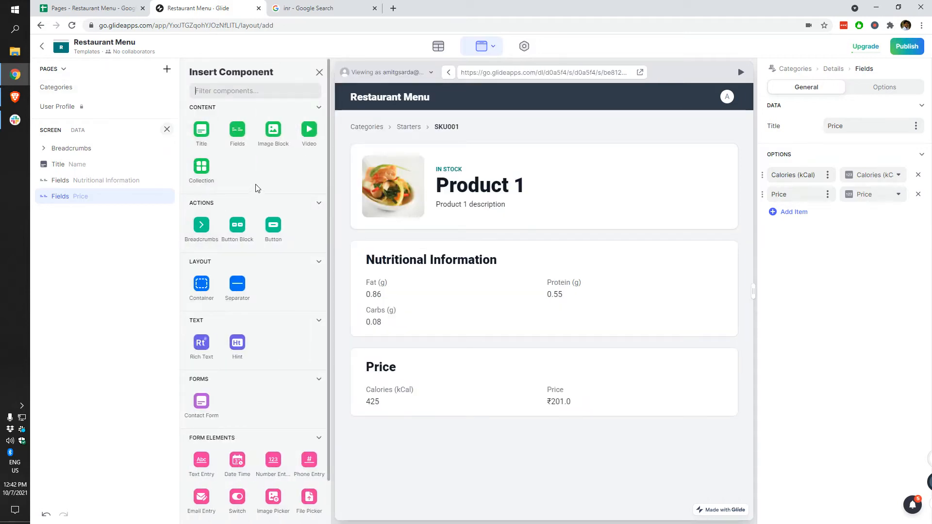
click(209, 142)
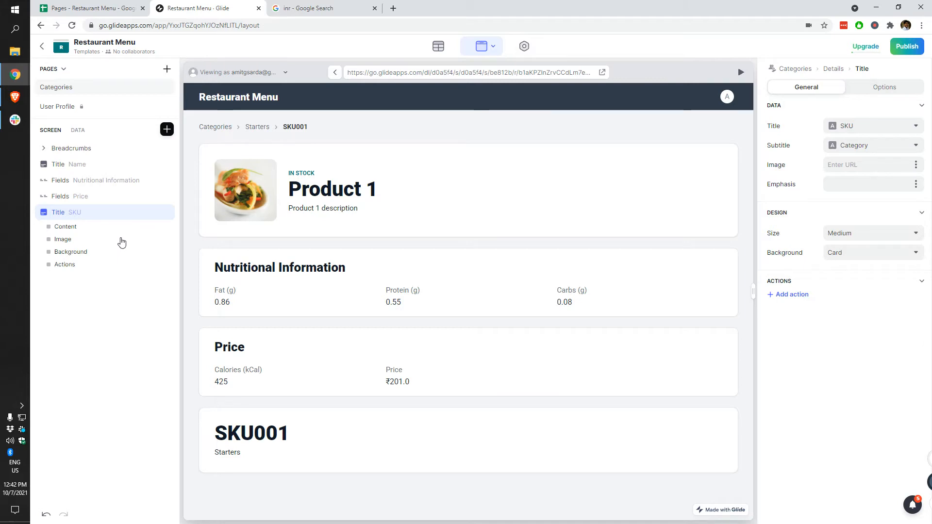
click(167, 215)
click(94, 165)
click(80, 206)
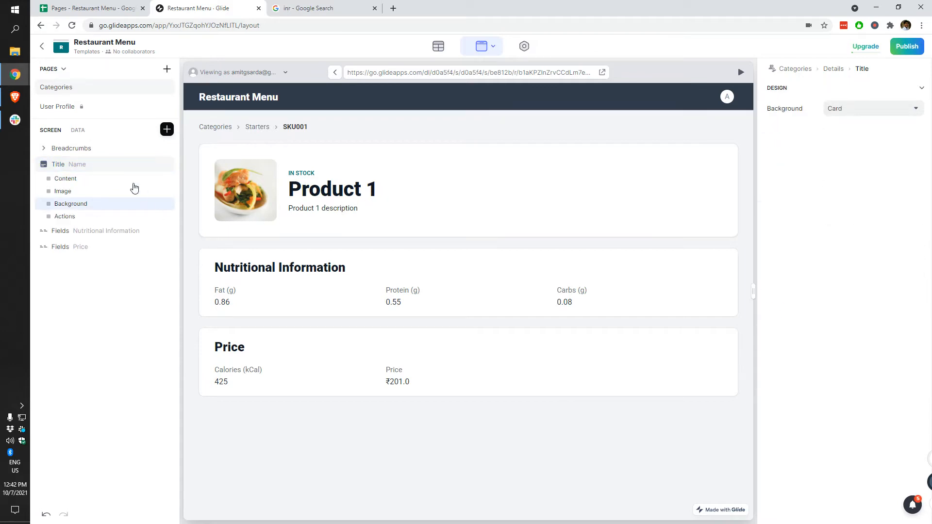
click(87, 179)
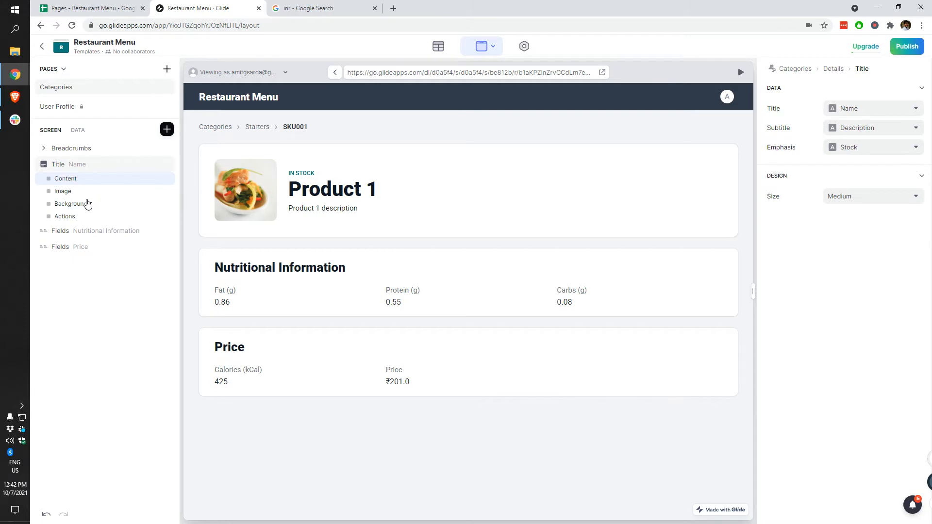
click(71, 217)
Step: Add an action to the title card labelled with the Price column
click(792, 101)
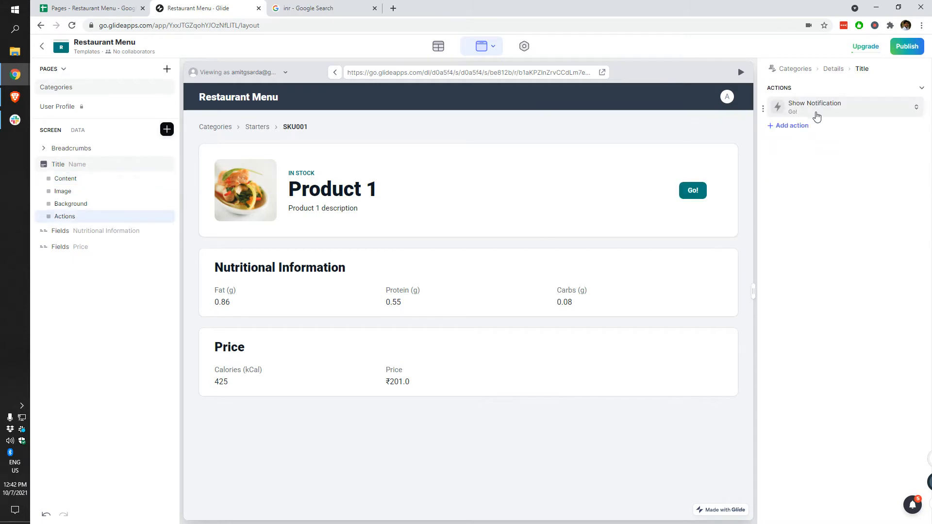
click(814, 115)
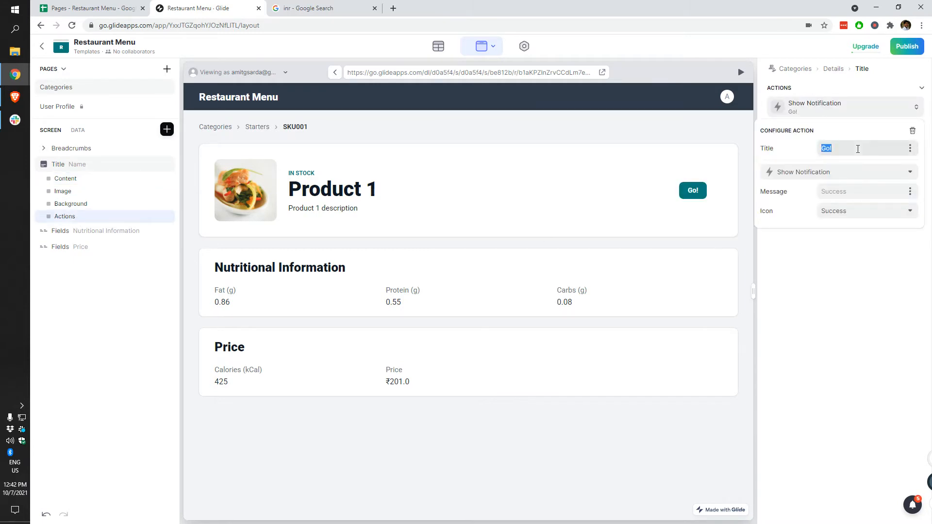
click(911, 148)
click(838, 295)
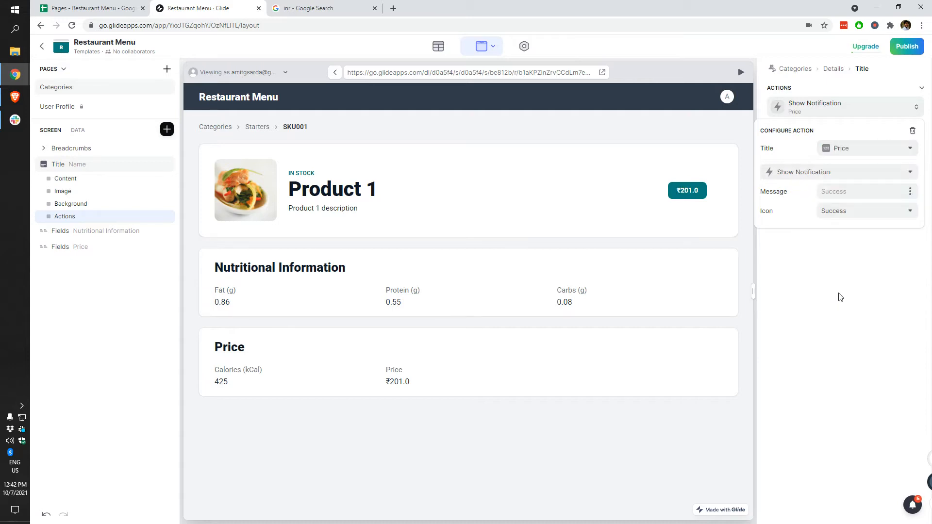
Step: Change the action type to Increment Number and review its column choices
click(818, 173)
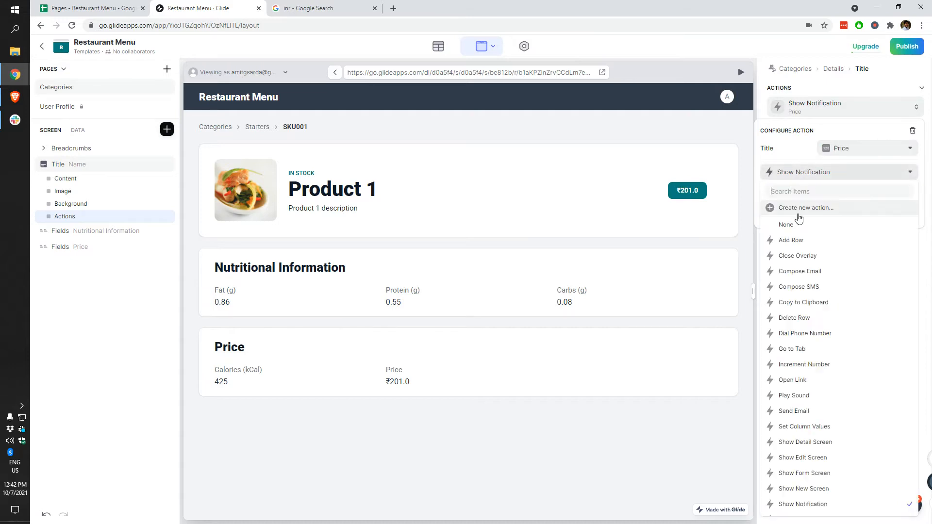
click(831, 216)
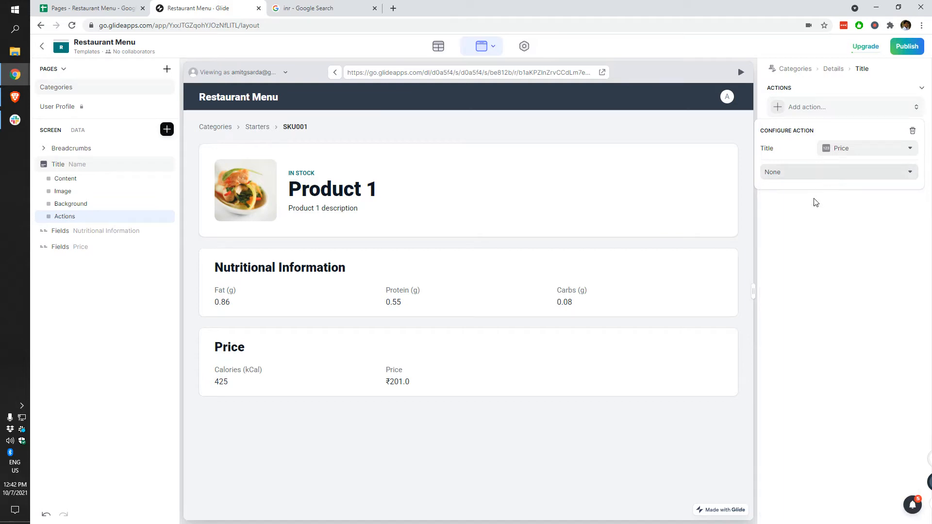
click(834, 172)
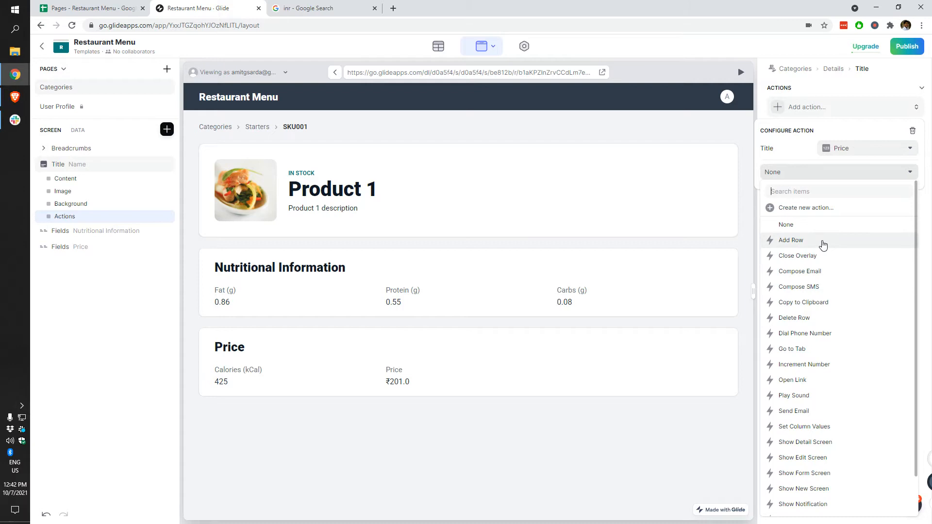
click(826, 366)
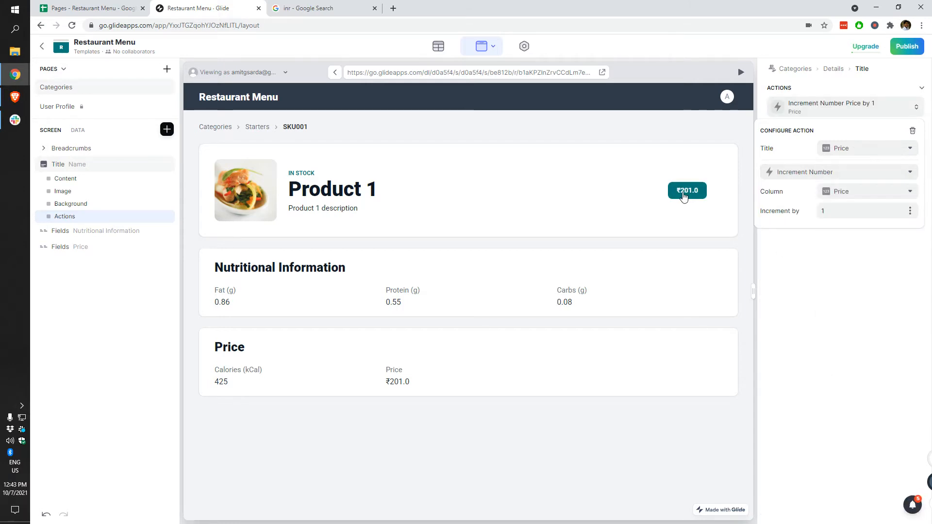
click(855, 193)
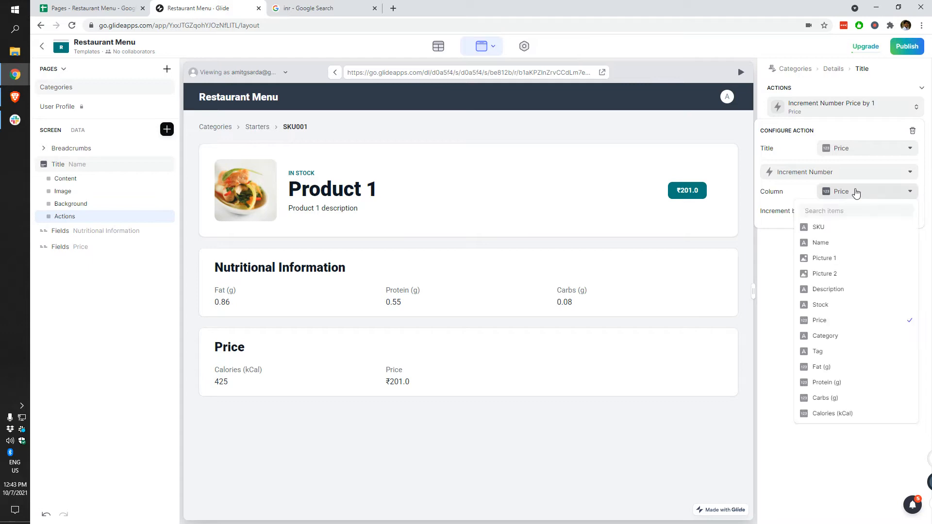
click(525, 432)
click(438, 46)
Step: Insert a Checkouts column right of Calories (kCal) in the Menu sheet
click(107, 7)
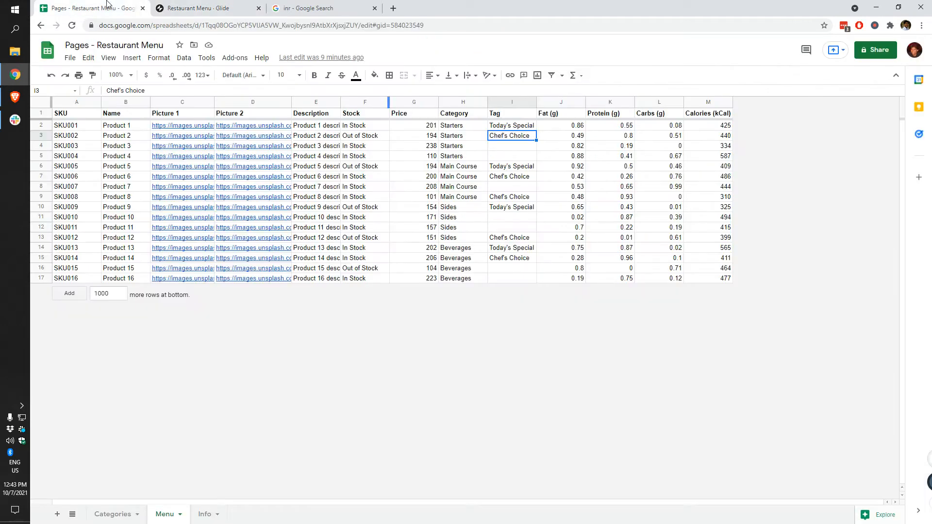
right_click(701, 107)
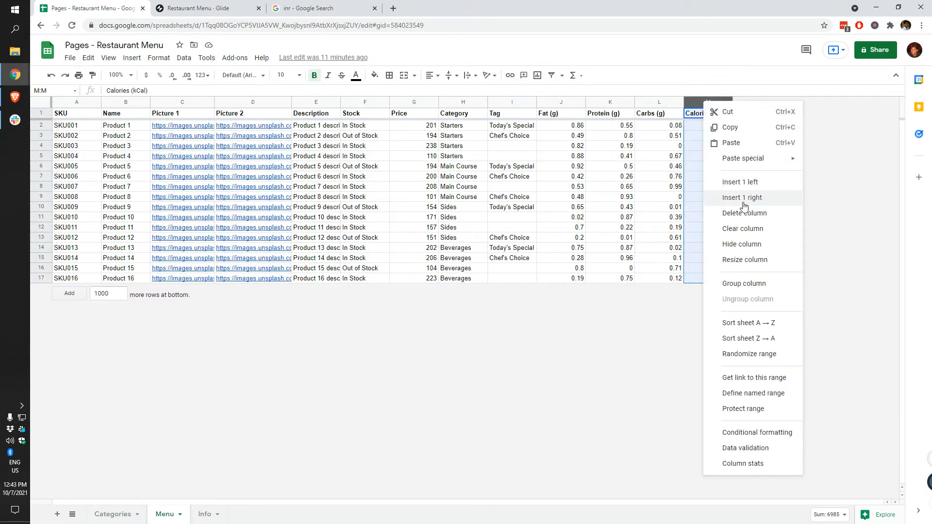
click(728, 196)
text(Checkouts)
key(Return)
key(ctrl+Tab)
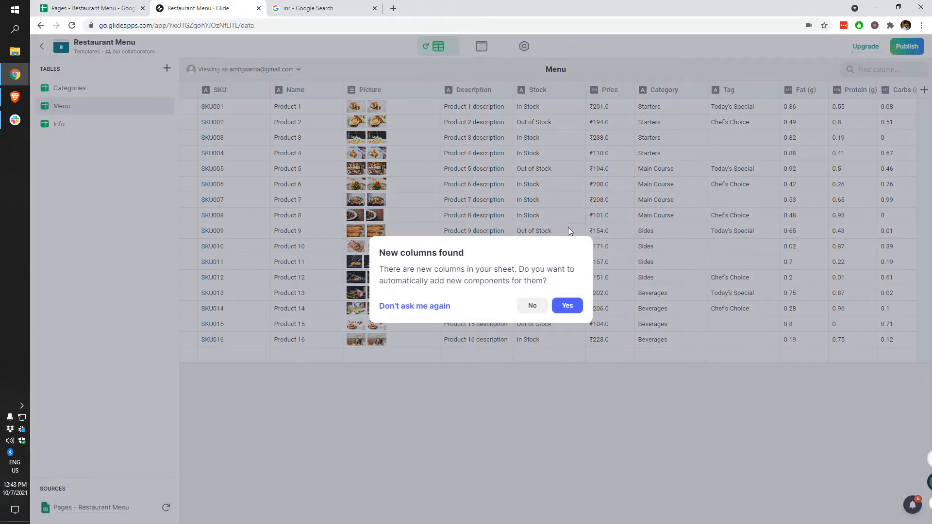
Step: Decline the new-column prompt, test the price button (₹202.0), and label it with Checkouts
click(534, 306)
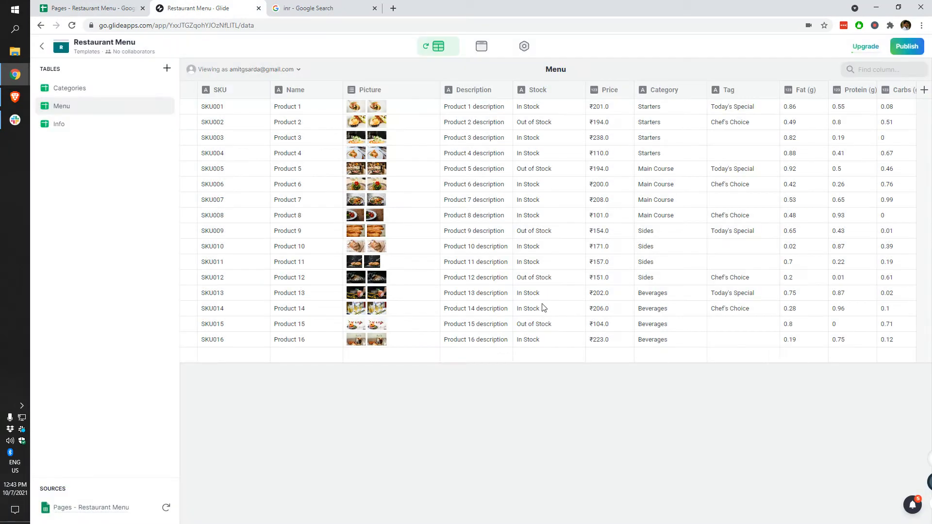
click(482, 46)
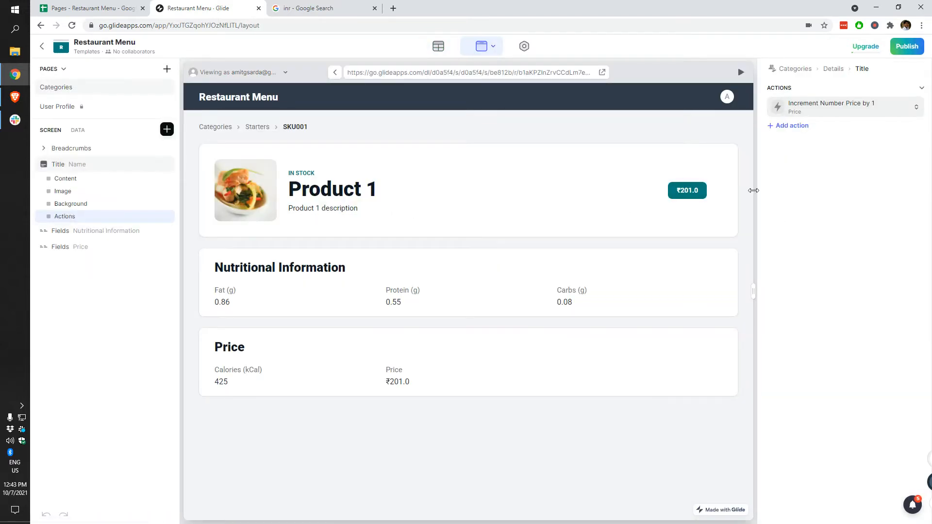
click(673, 196)
click(808, 116)
click(870, 151)
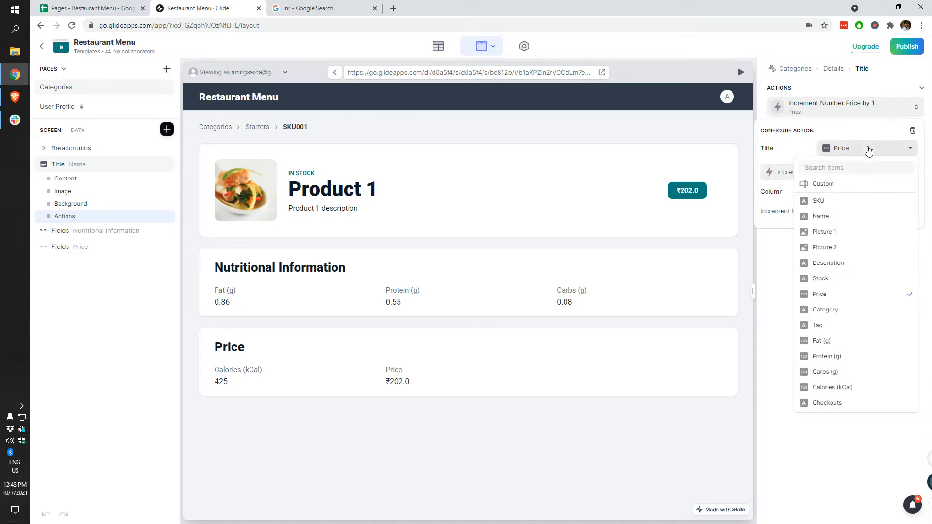
click(852, 403)
Step: Switch the button label to custom text and make the action increment Checkouts by 1
click(846, 199)
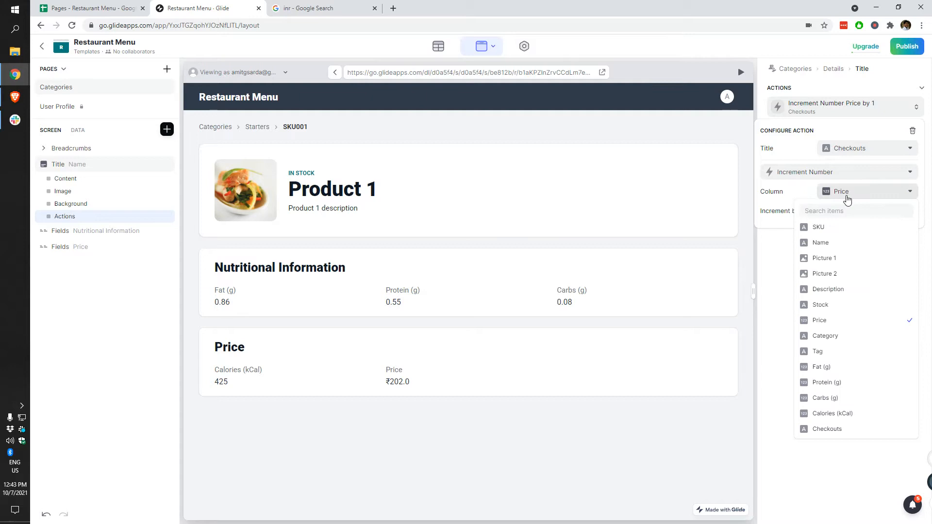
click(865, 148)
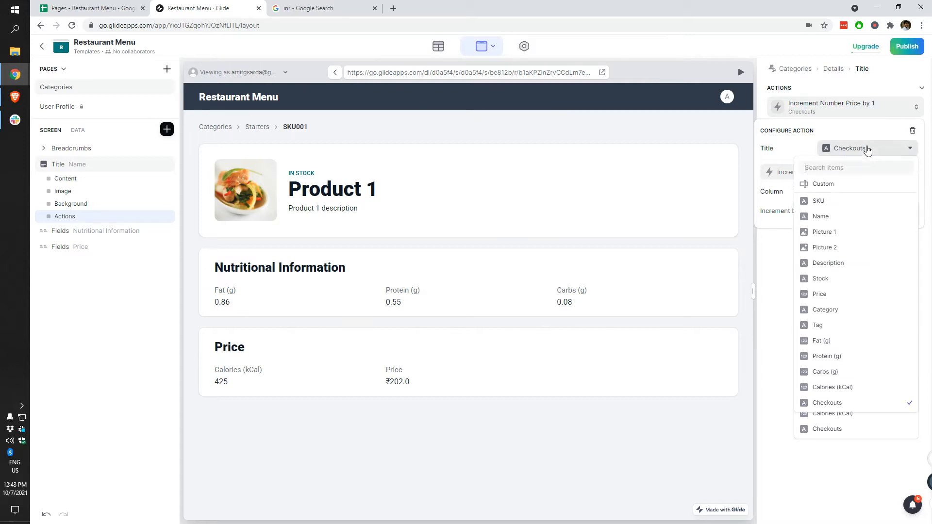
click(843, 185)
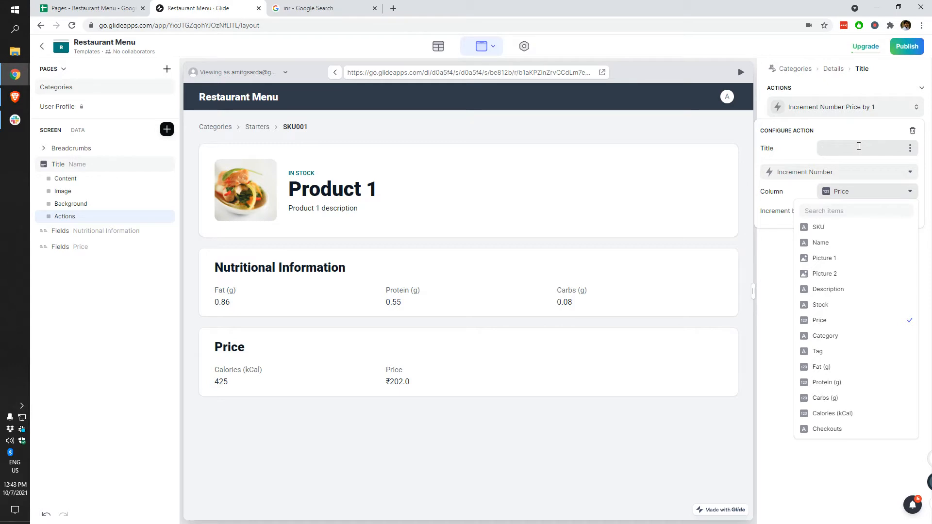
click(832, 322)
click(842, 194)
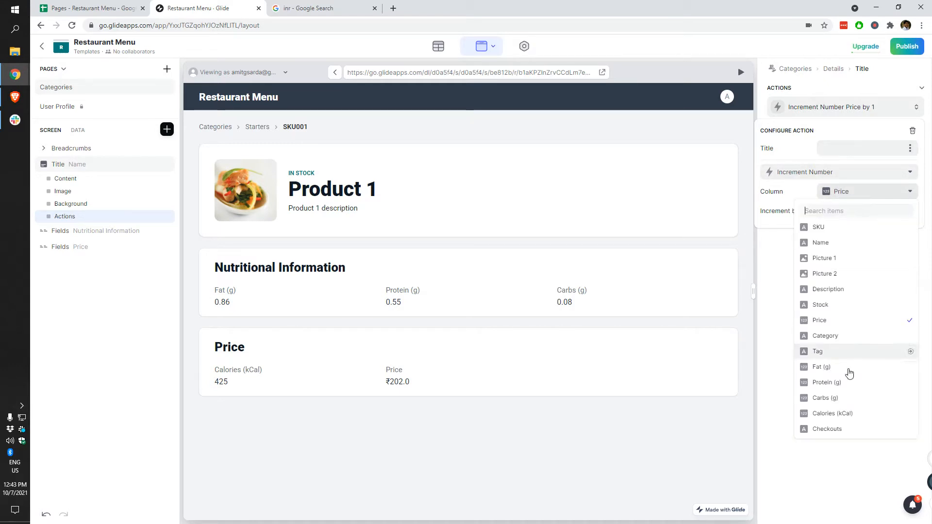
click(849, 432)
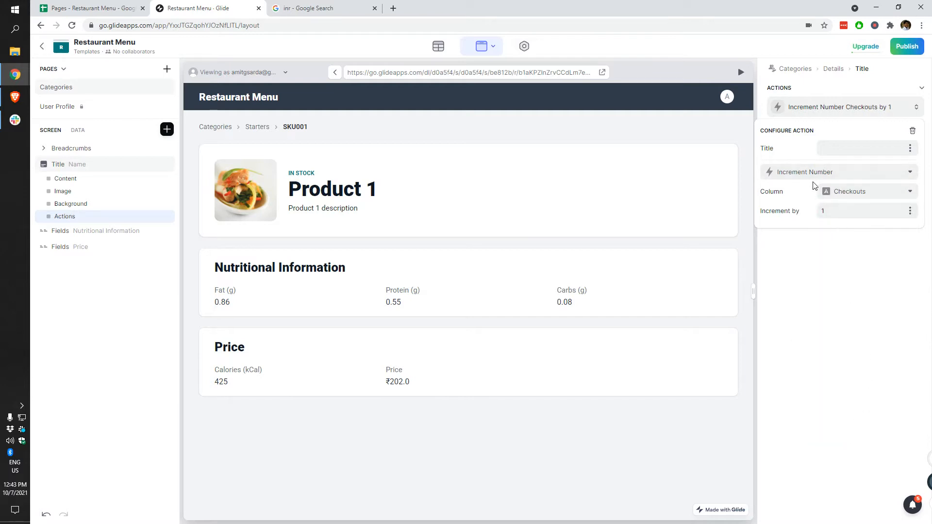
click(816, 258)
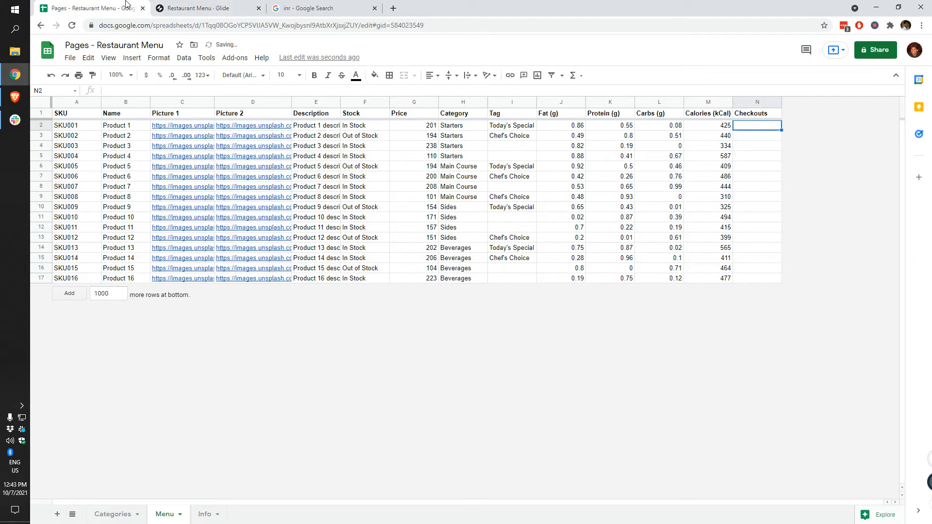
Step: Enter 189 as Product 1's price in cell G2 of the Menu sheet
click(129, 7)
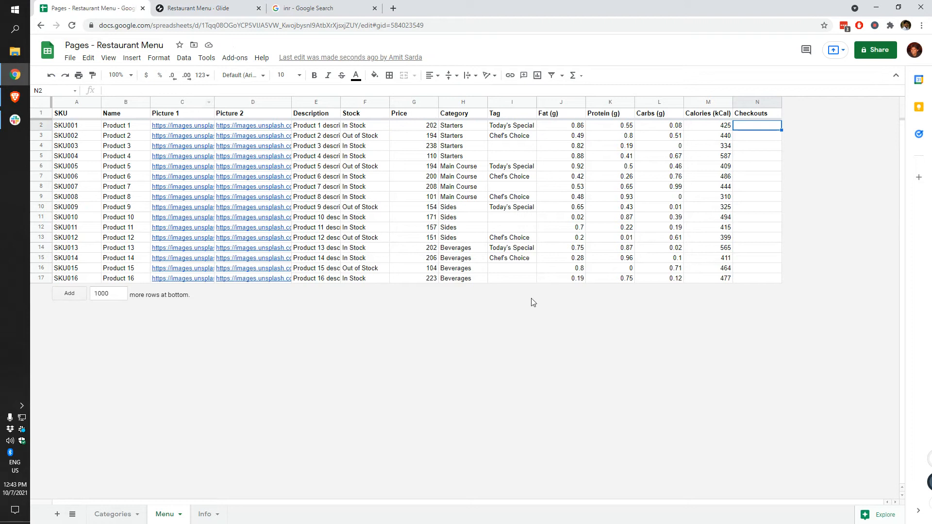
key(Left)
key(Left)
key(Left)
key(Left)
key(Left)
key(Left)
key(Left)
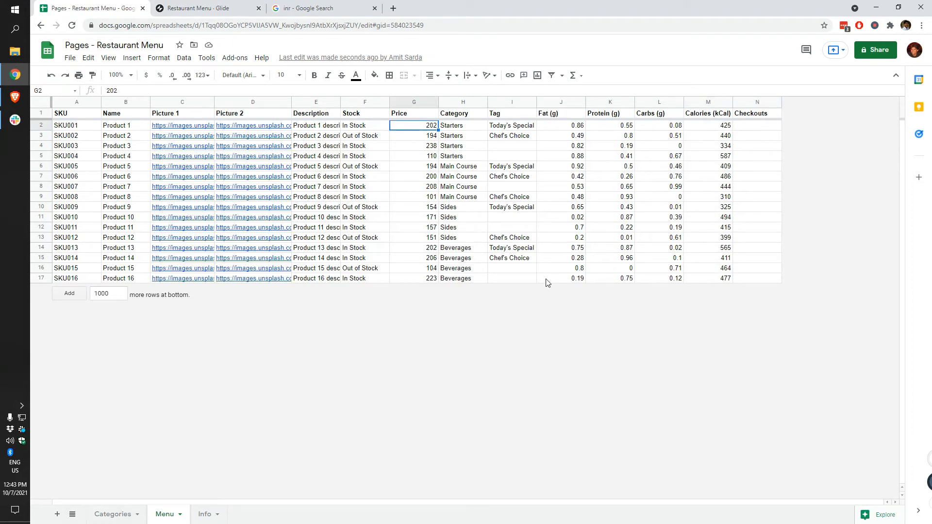
text(18)
text(9)
key(Tab)
key(ctrl+Tab)
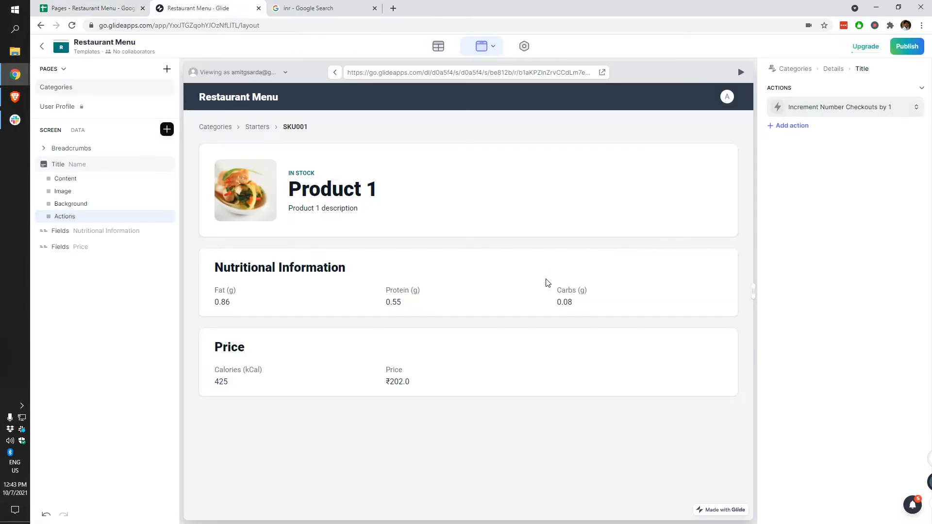
Step: Reload the sheet data and title the increment-Checkouts action with the Price column
click(425, 49)
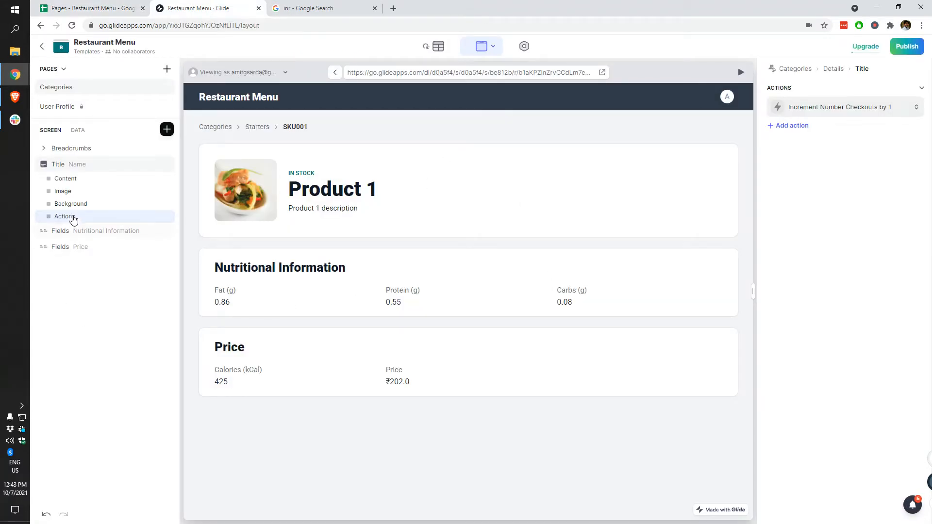
click(826, 111)
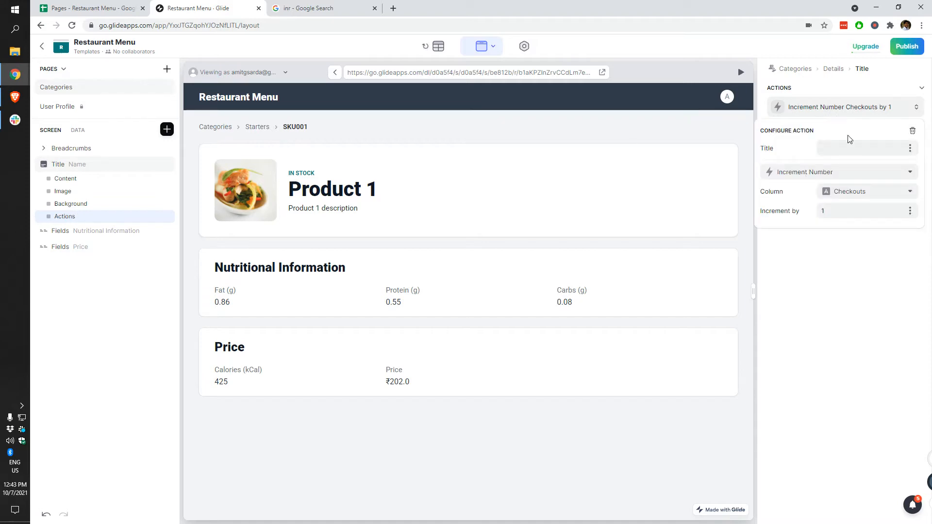
click(910, 148)
click(849, 277)
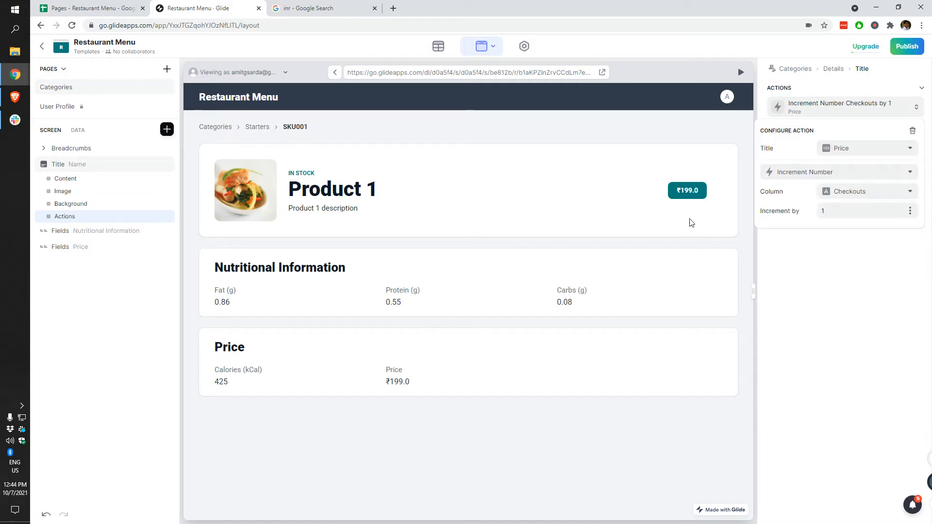
click(693, 198)
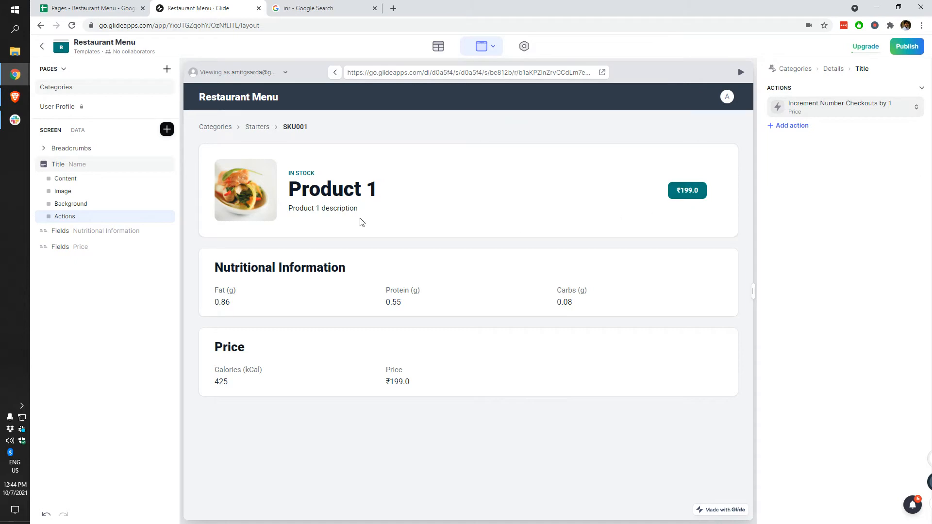
Step: Check Product 1's Checkouts value in the spreadsheet against the Glide builder
click(121, 6)
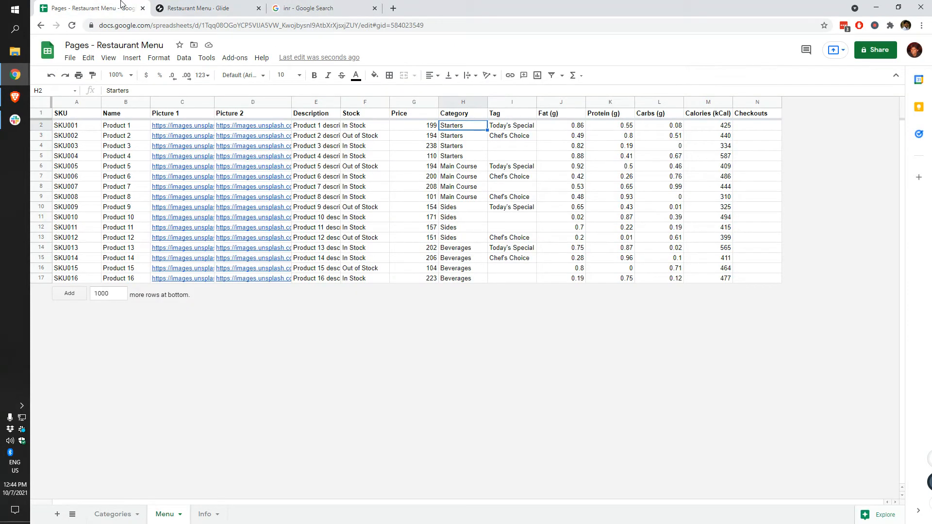
click(229, 9)
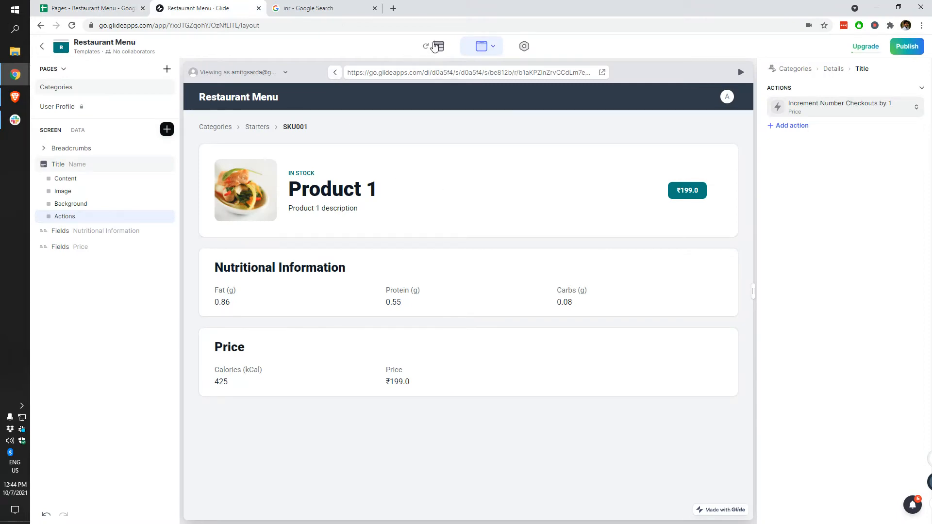
click(80, 4)
click(243, 4)
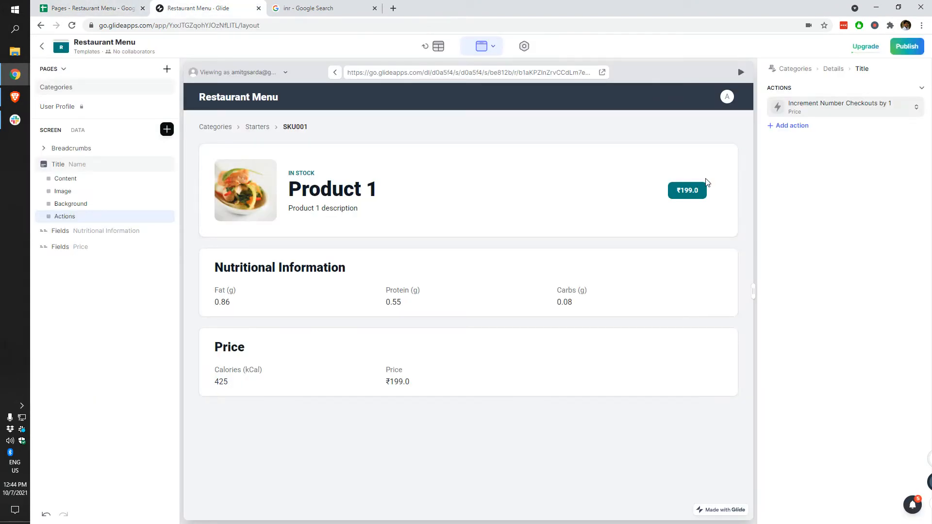
click(95, 3)
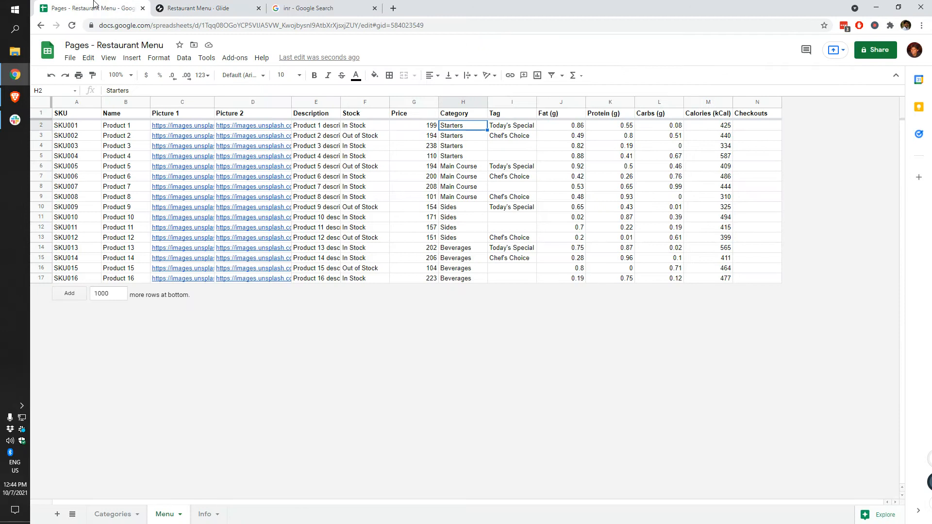
click(748, 125)
click(220, 5)
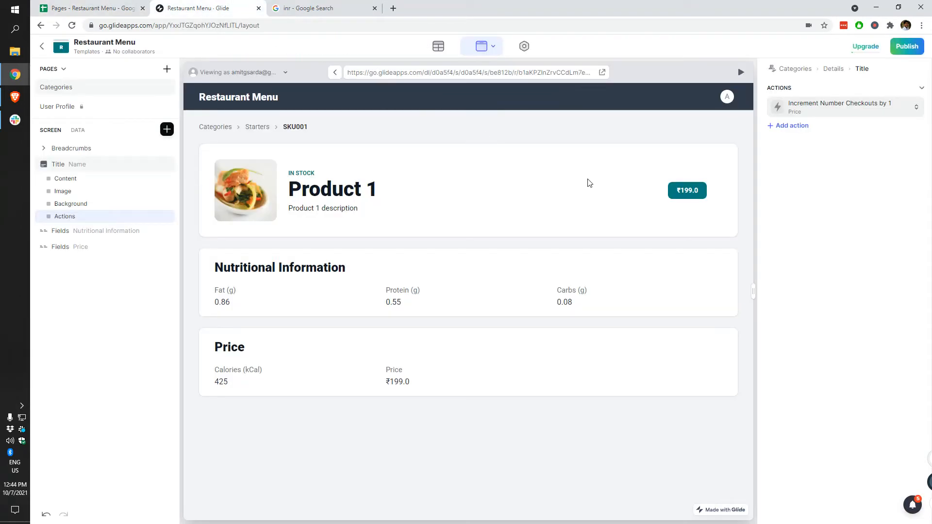
Step: Review the increment action, then add a second Go! Show Notification action to the title
click(795, 116)
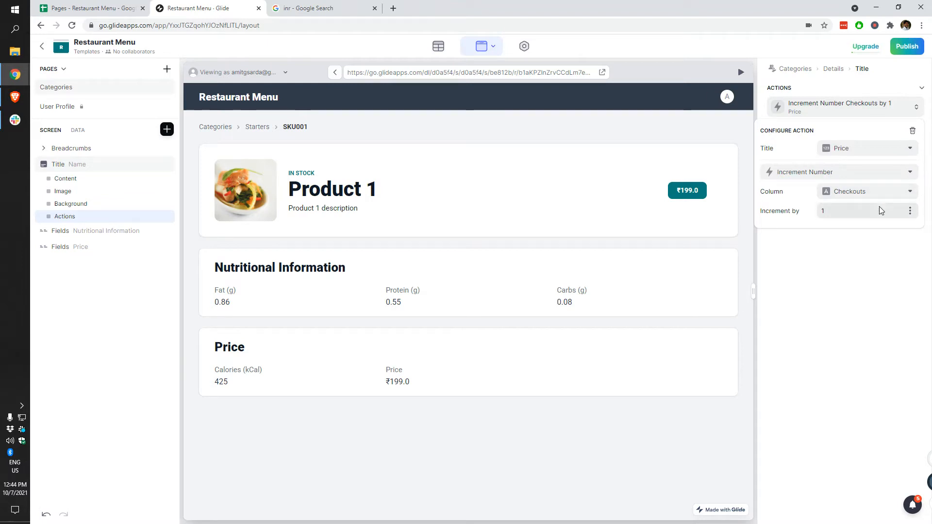
click(866, 286)
click(786, 127)
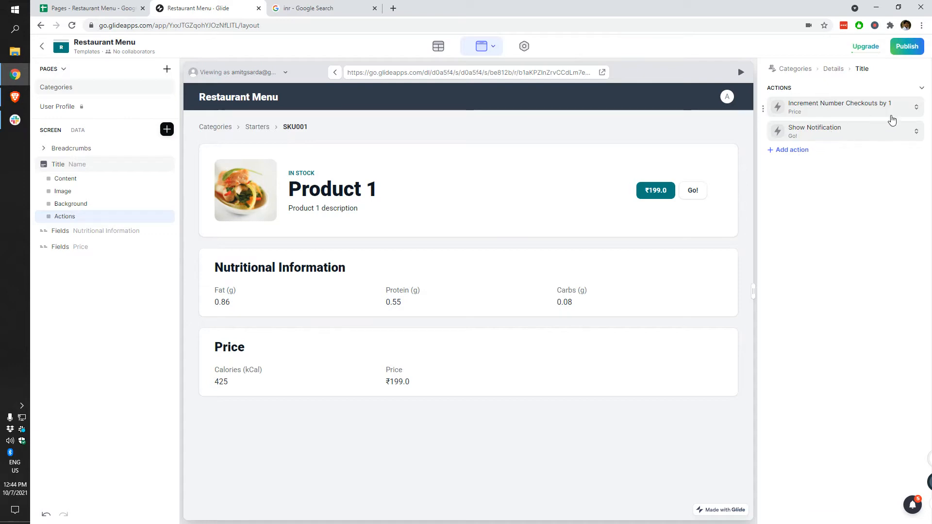
Step: Delete the Go! notification action and review the increment-Checkouts action's settings
click(889, 132)
click(913, 156)
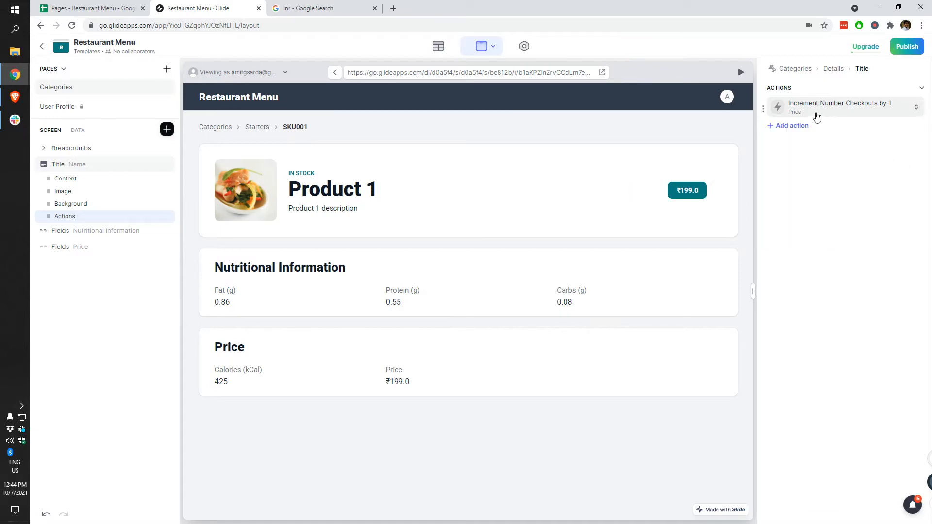
click(816, 114)
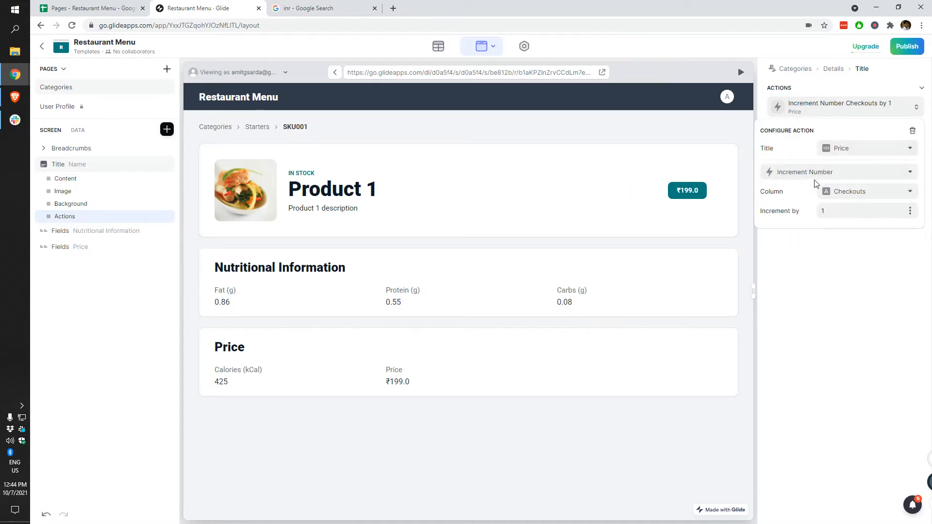
triple_click(794, 212)
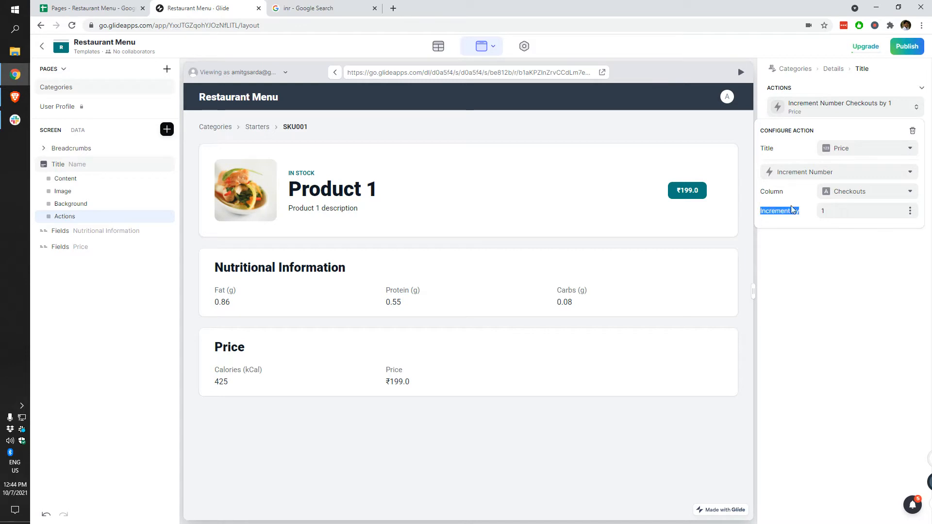
click(788, 143)
click(823, 265)
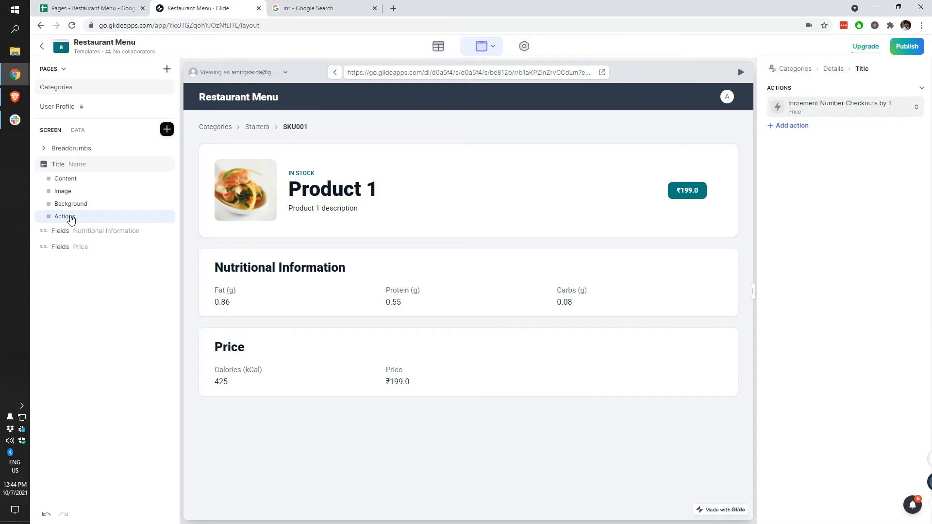
Step: Recheck the Increment Number action and the extra options in the Title's General tab
click(64, 165)
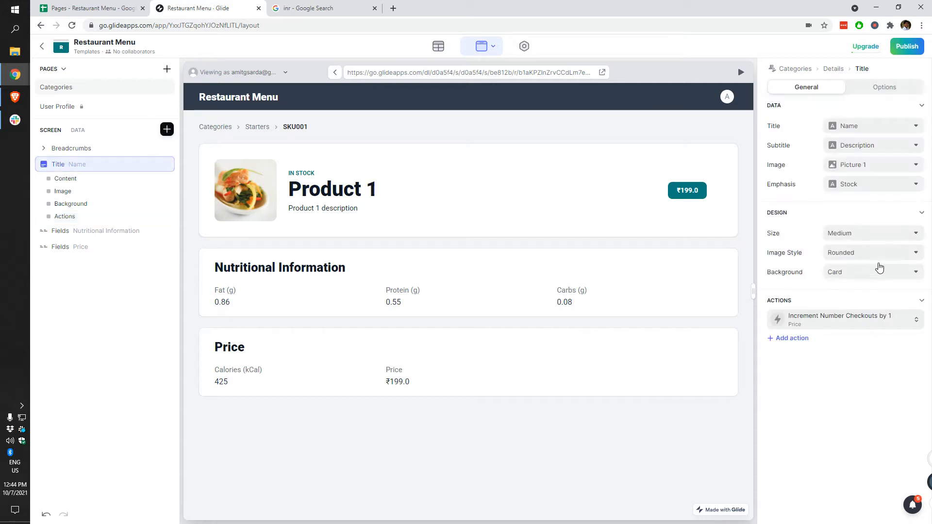
click(871, 318)
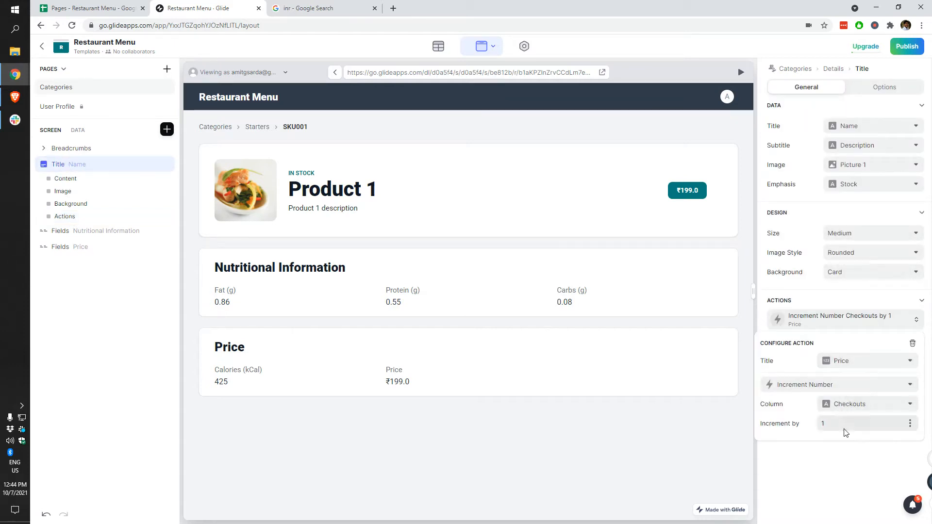
click(839, 503)
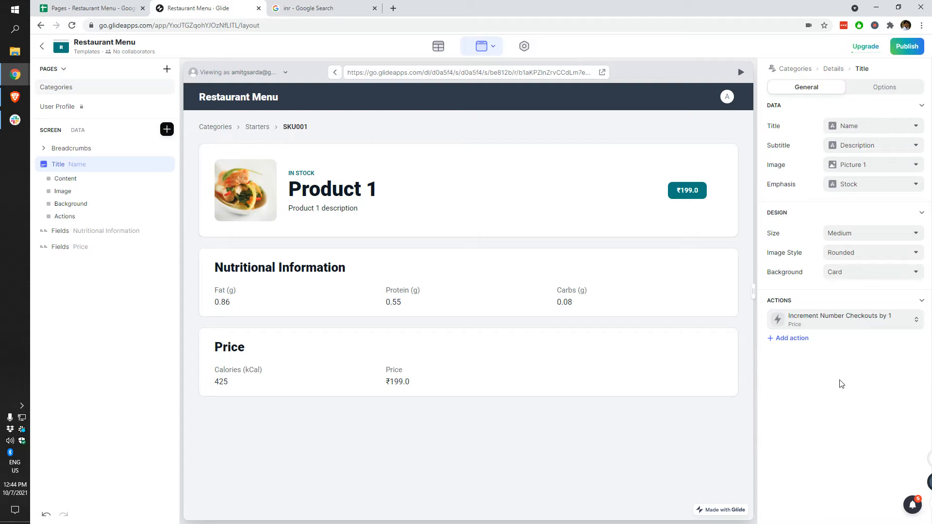
click(885, 87)
click(791, 89)
Step: Replace the Price fields card with an Image Block below Nutritional Information, showing Picture 2
click(83, 247)
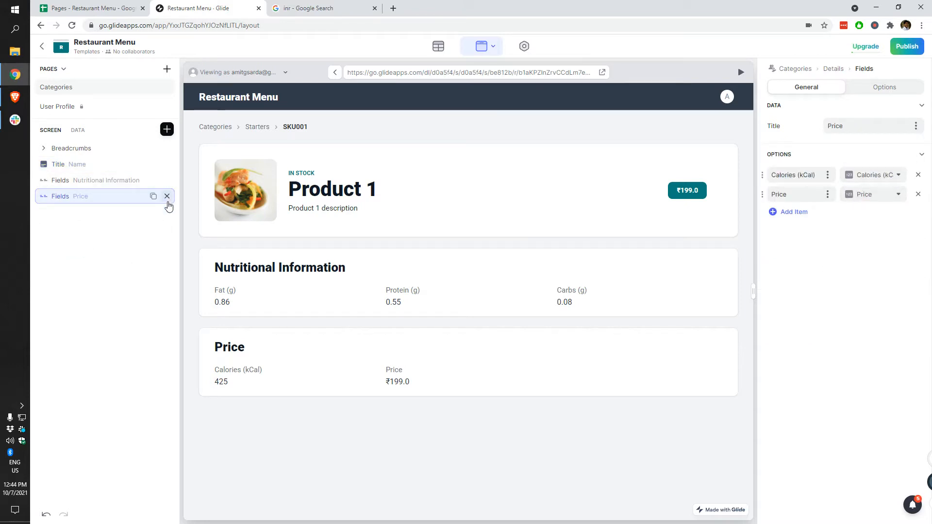
click(168, 196)
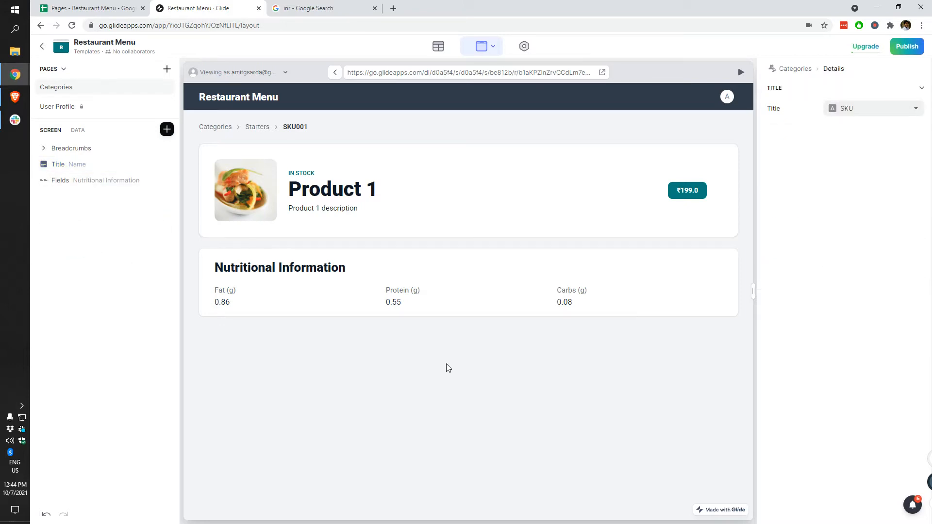
click(167, 129)
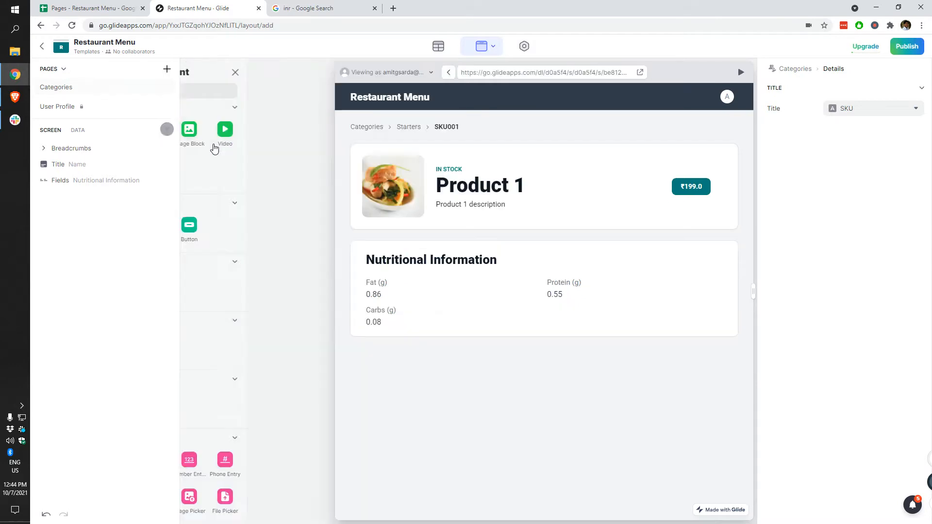
click(272, 129)
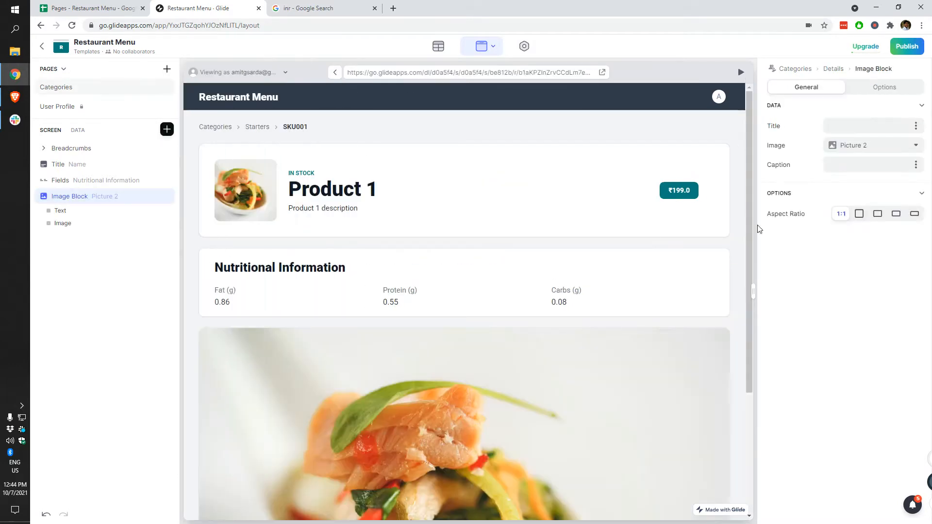
click(884, 150)
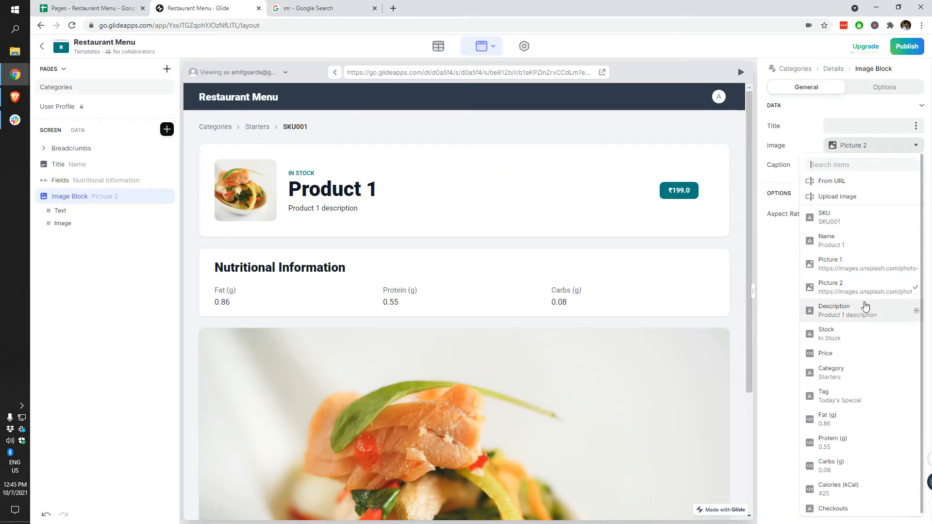
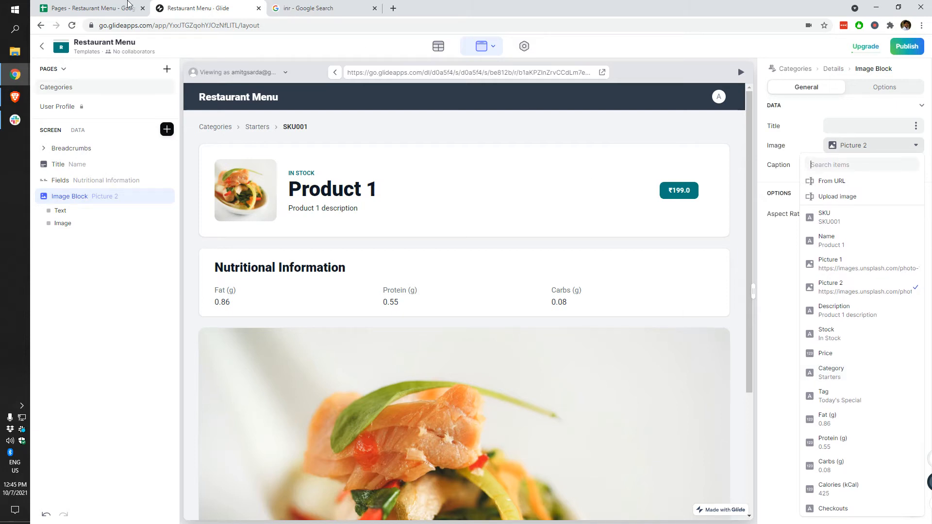
Step: Glance at the menu spreadsheet, then open the Menu table in Glide's data editor
click(115, 8)
click(154, 5)
click(439, 49)
Step: Make the Checkouts column a Number column with precision 1
drag(615, 362, 780, 373)
click(883, 170)
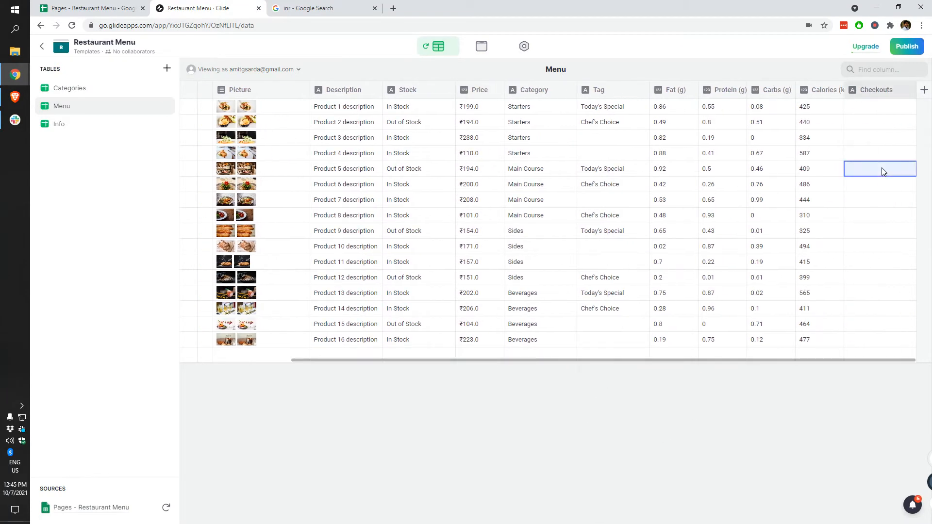
click(904, 90)
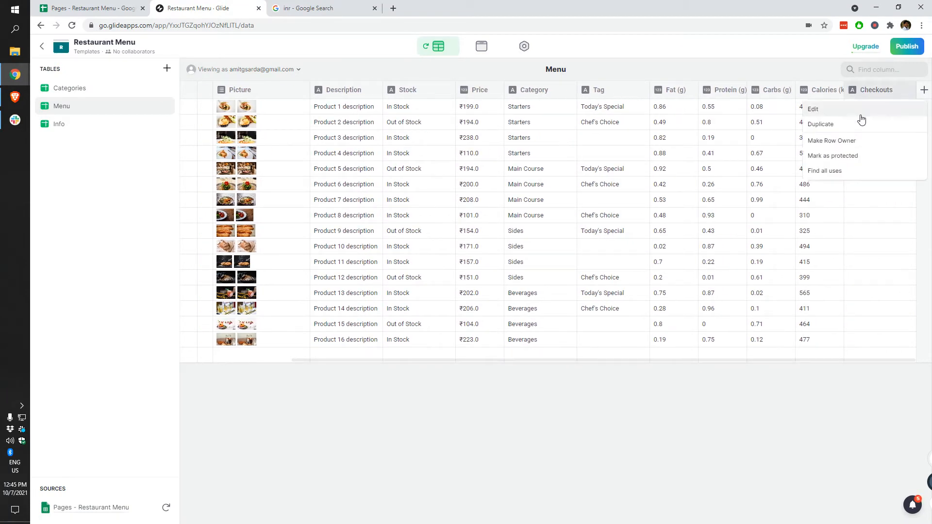
click(811, 108)
click(754, 132)
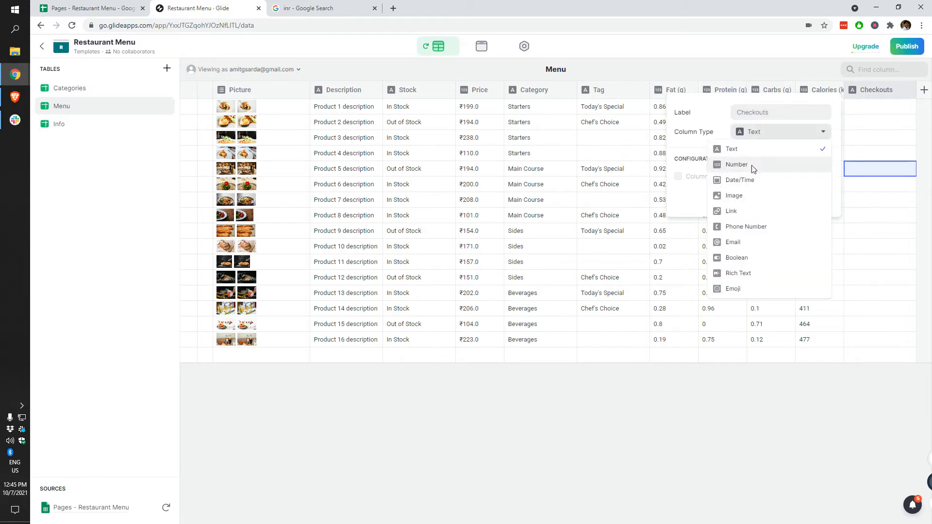
click(752, 165)
click(806, 219)
click(773, 238)
click(840, 301)
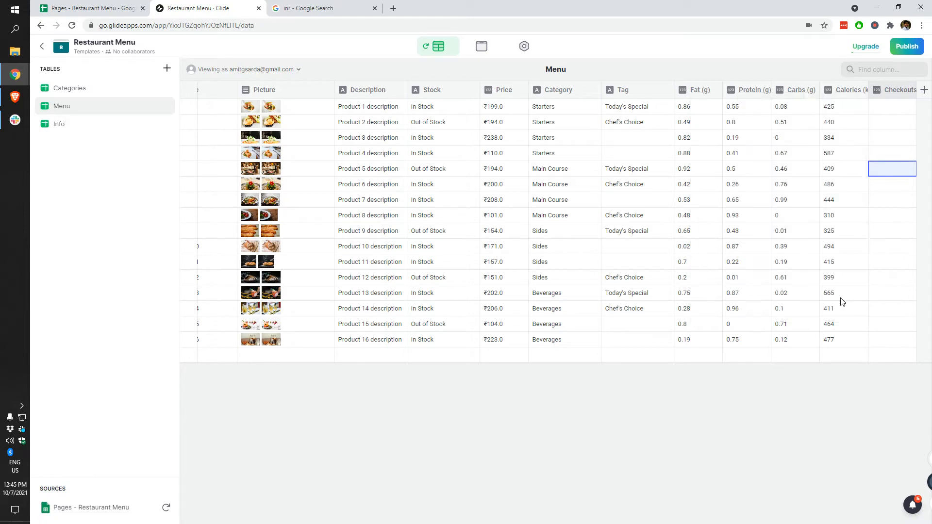
Step: Compare Checkouts with the spreadsheet, confirming Product 1 shows 4 checkouts
click(135, 5)
click(208, 8)
click(481, 46)
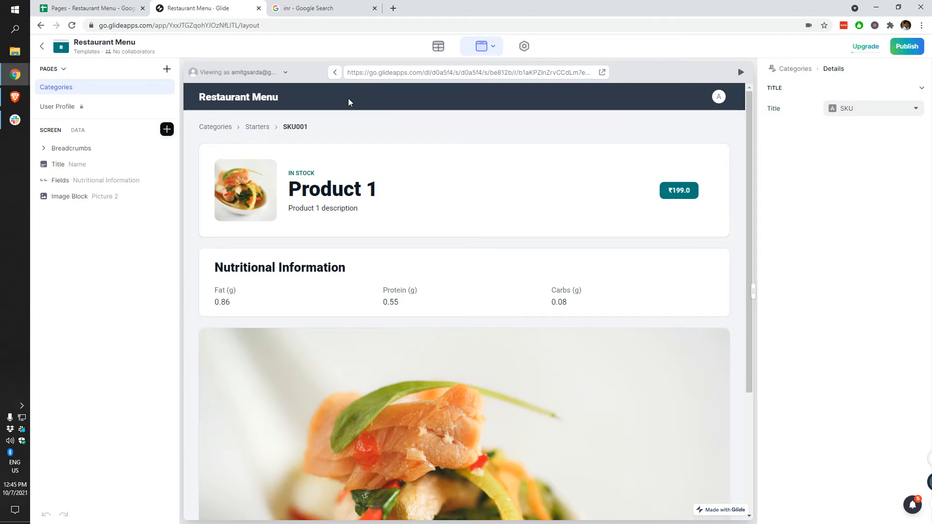
click(437, 45)
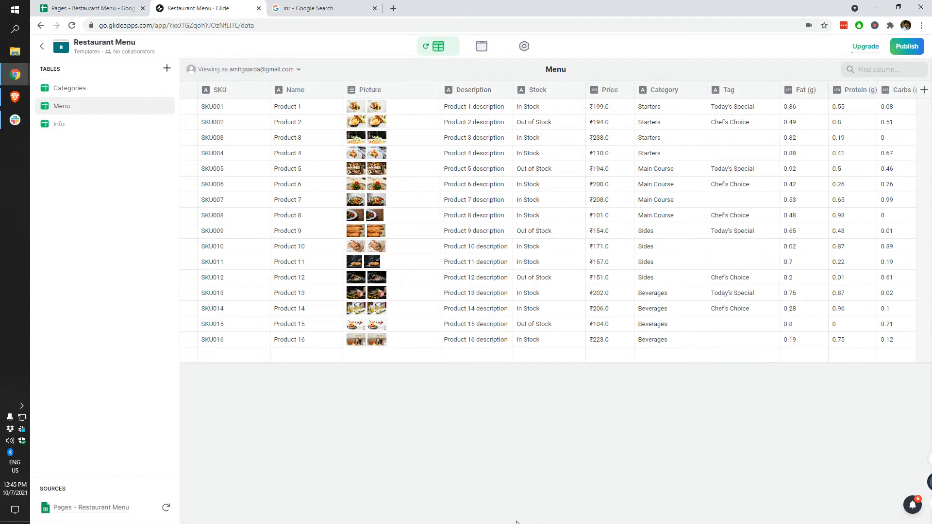
drag(448, 361, 604, 372)
click(94, 4)
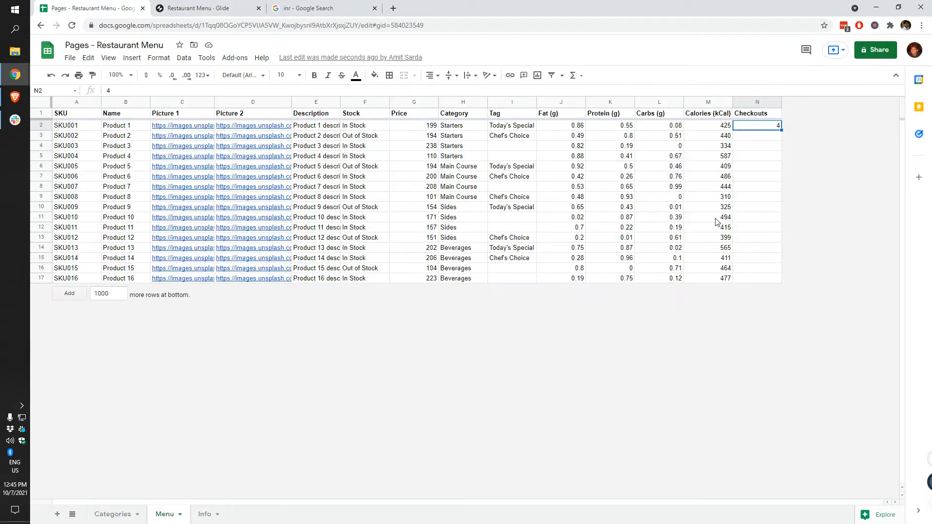
click(157, 5)
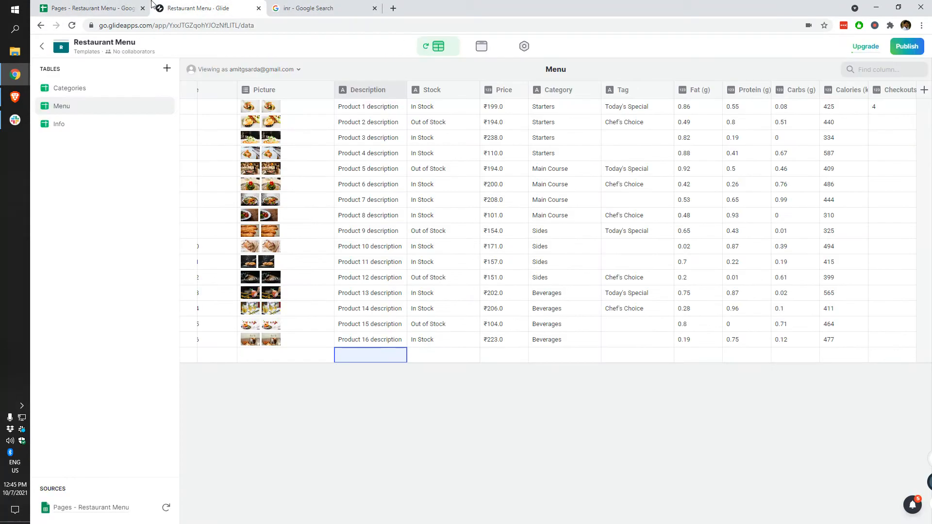
Step: Return to the Product 1 detail screen layout and scroll through its preview
click(481, 46)
scroll(377, 299, down, 3)
scroll(377, 308, up, 4)
scroll(388, 320, down, 4)
scroll(380, 320, up, 1)
scroll(383, 328, down, 1)
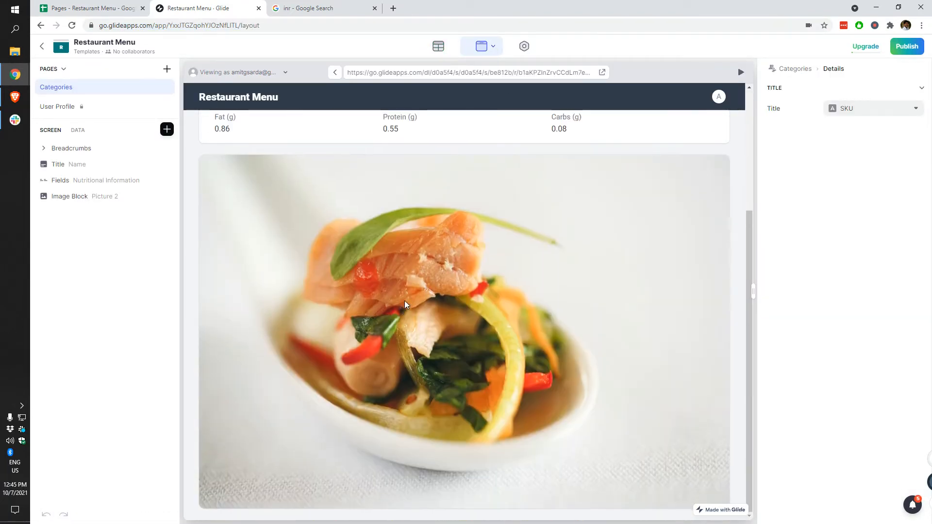
scroll(403, 294, up, 4)
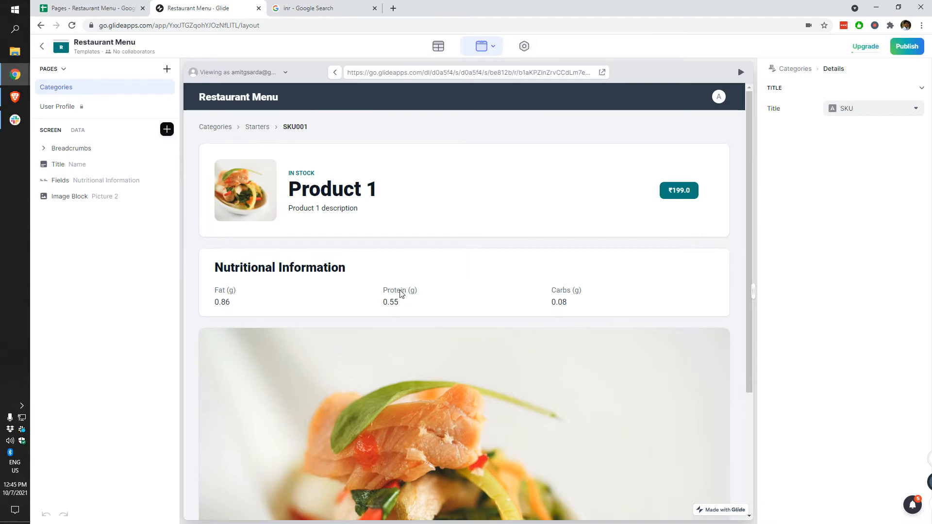
scroll(401, 295, down, 1)
scroll(403, 297, up, 1)
Step: Add a second Title action after the Checkouts increment, creating a Go! button beside the price
click(59, 164)
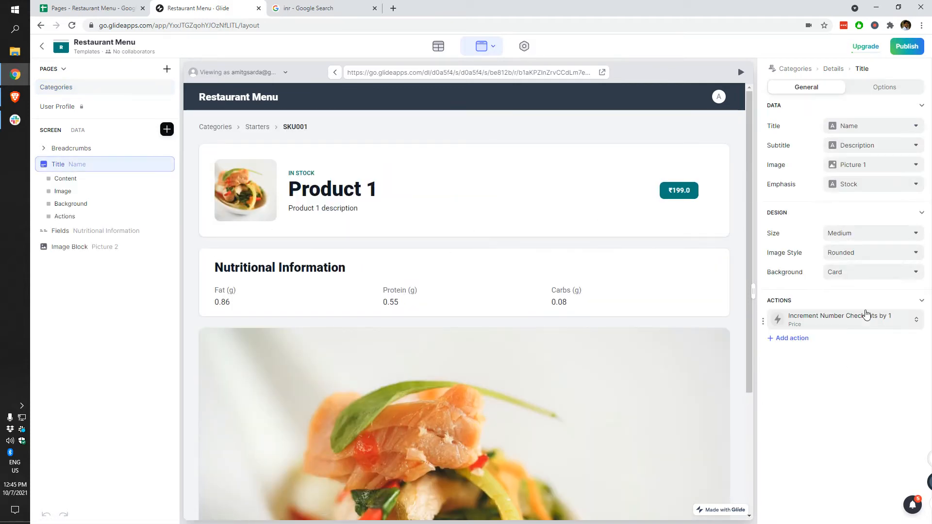
click(794, 342)
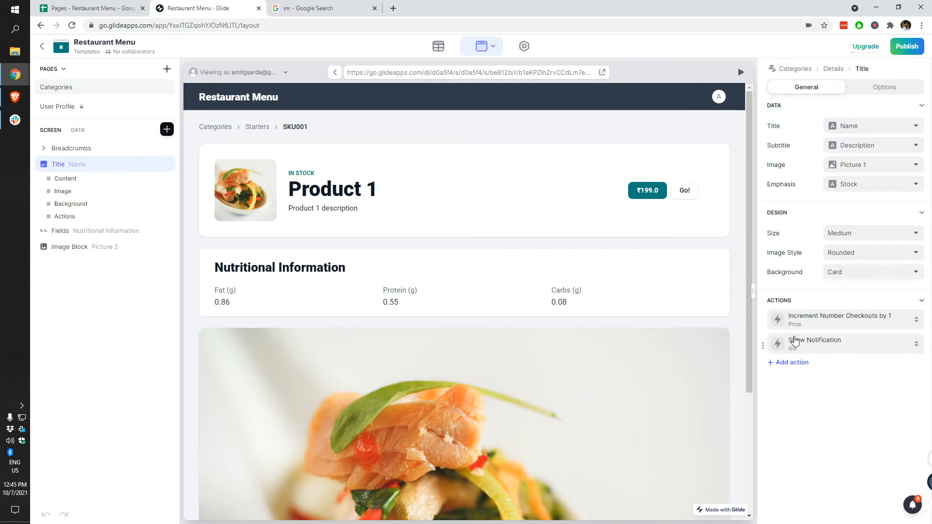
click(825, 349)
click(823, 410)
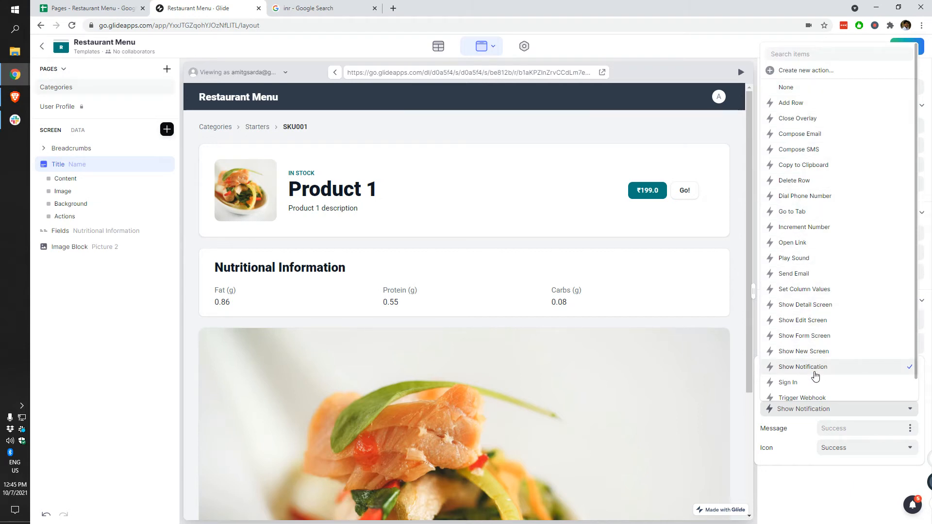
Step: Set the Go! action to Show New Screen for This item as a Large overlay, and test it
scroll(828, 306, down, 1)
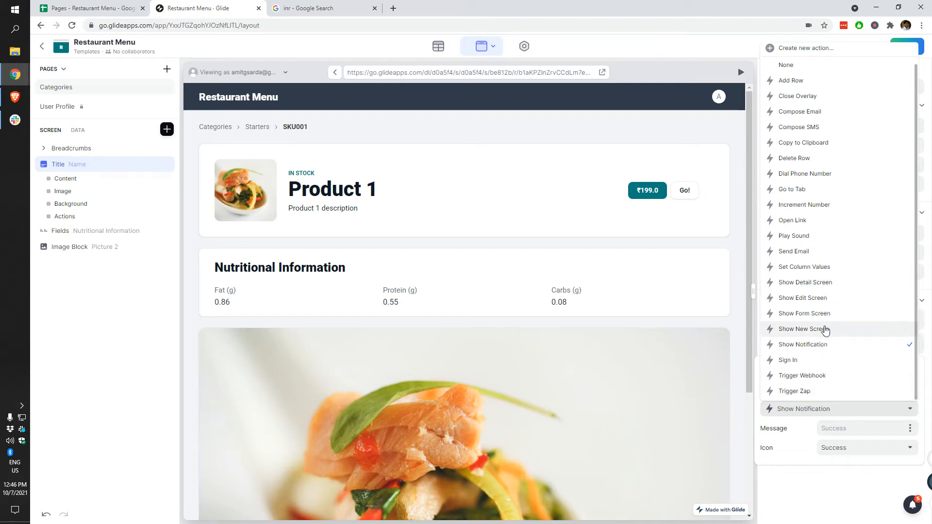
click(825, 330)
click(850, 432)
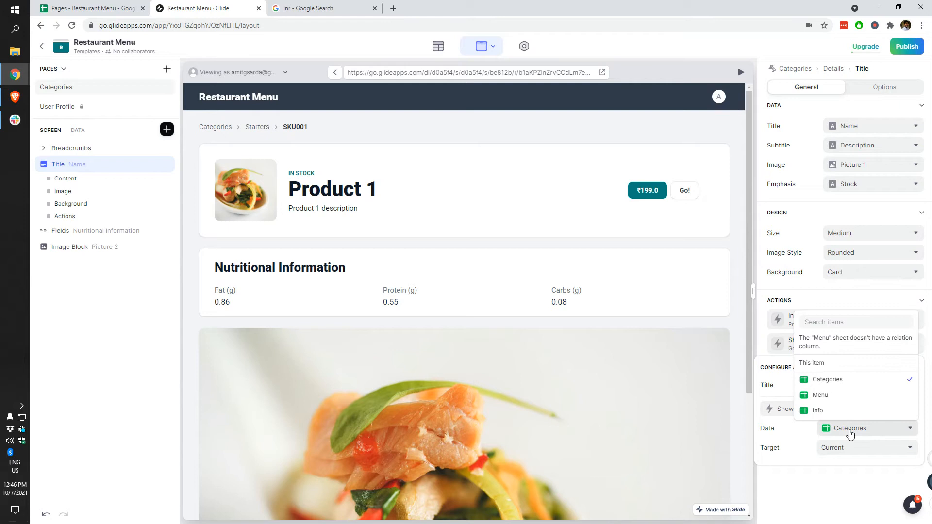
click(842, 365)
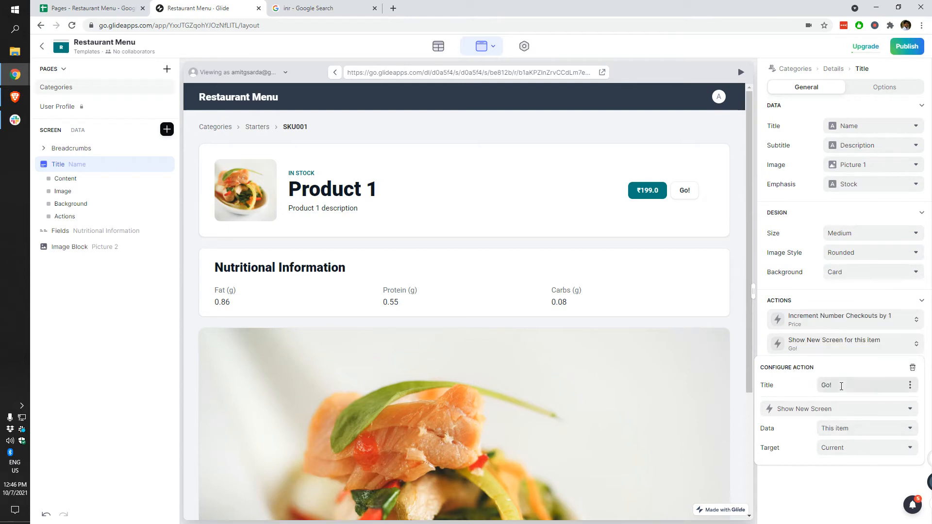
click(842, 456)
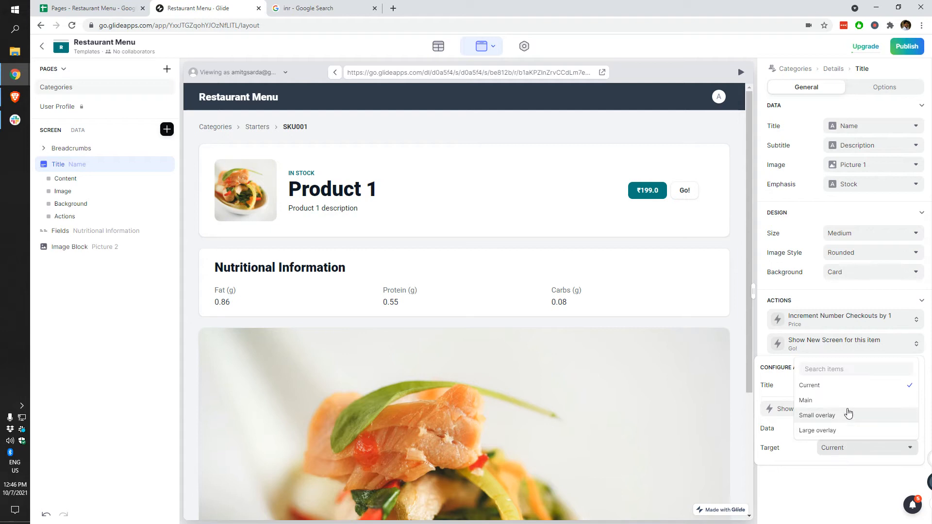
click(836, 430)
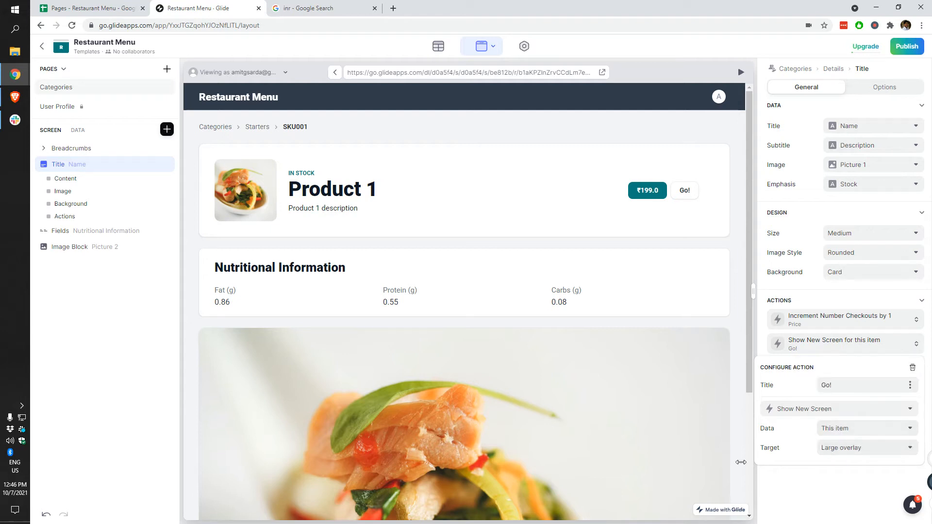
click(686, 196)
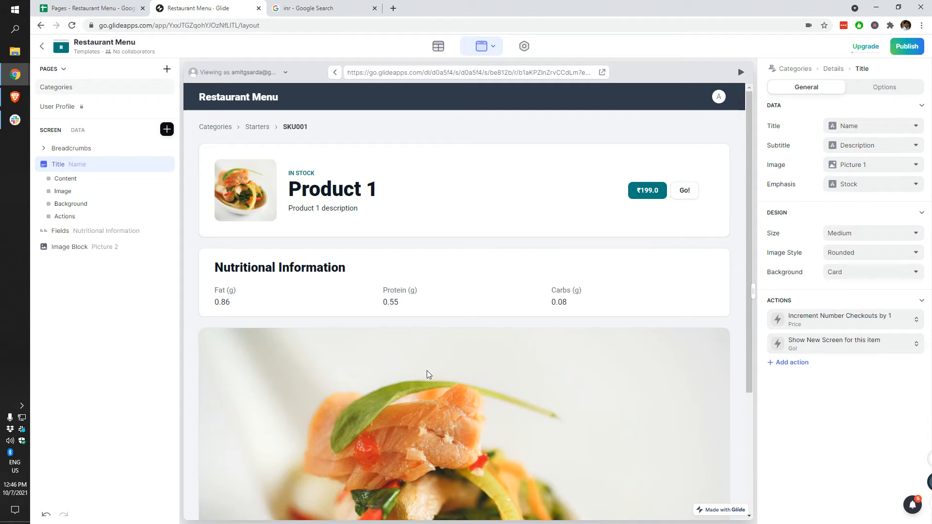
scroll(539, 344, down, 4)
scroll(556, 332, up, 4)
click(684, 191)
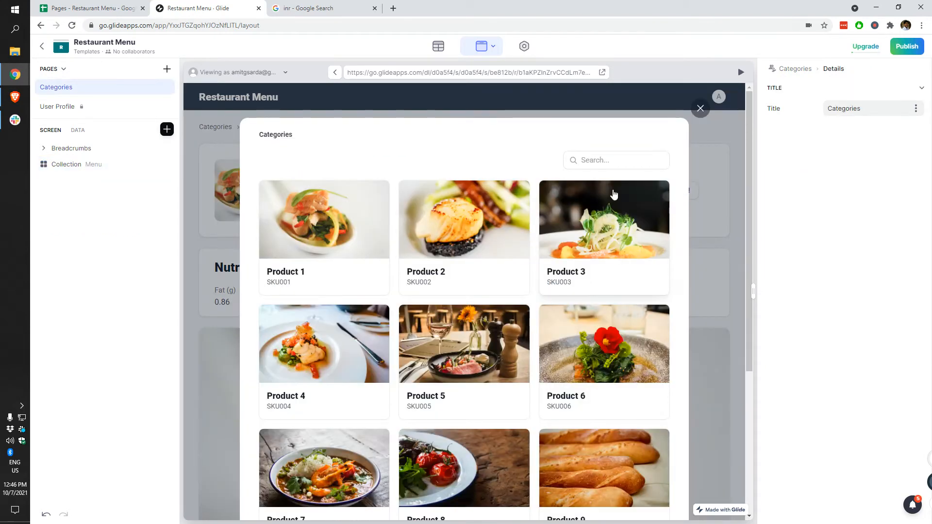
scroll(481, 330, down, 4)
scroll(493, 354, up, 4)
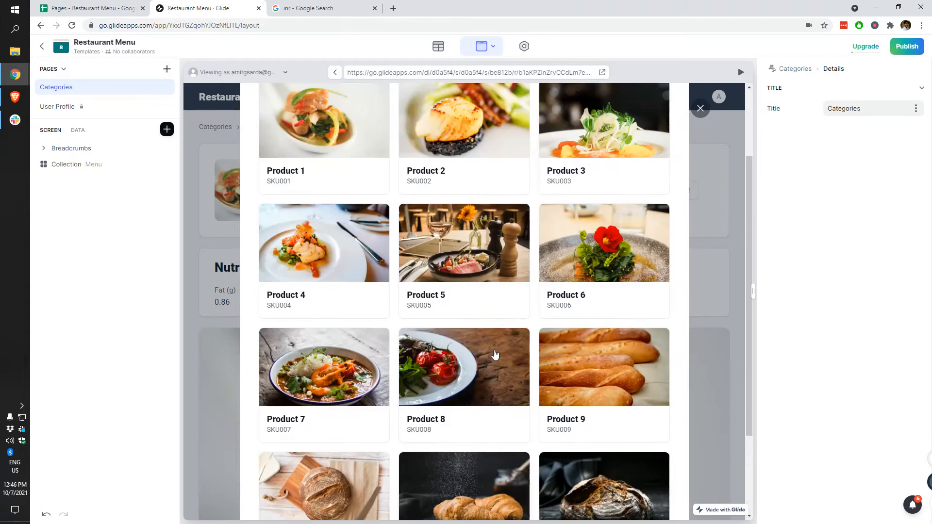
Step: Change the new screen's target to Main and test the Go! button again
click(701, 108)
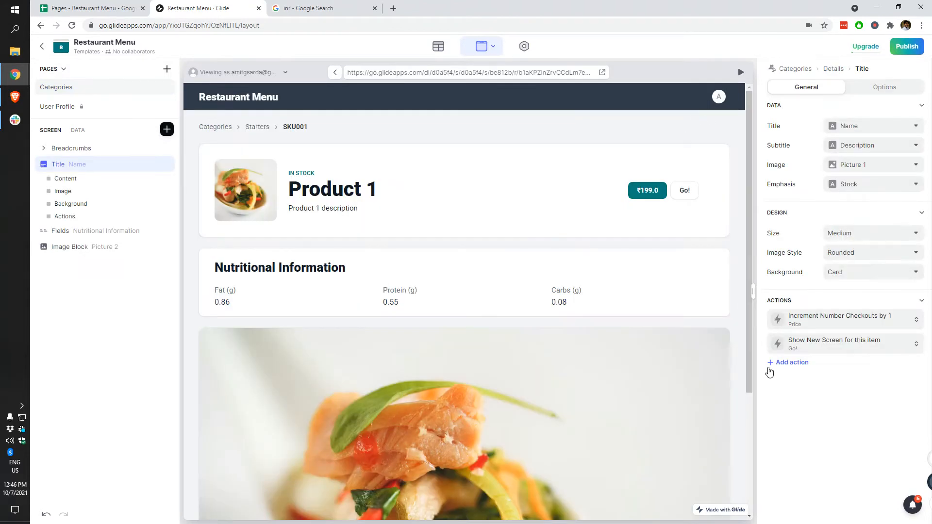
click(814, 349)
click(845, 429)
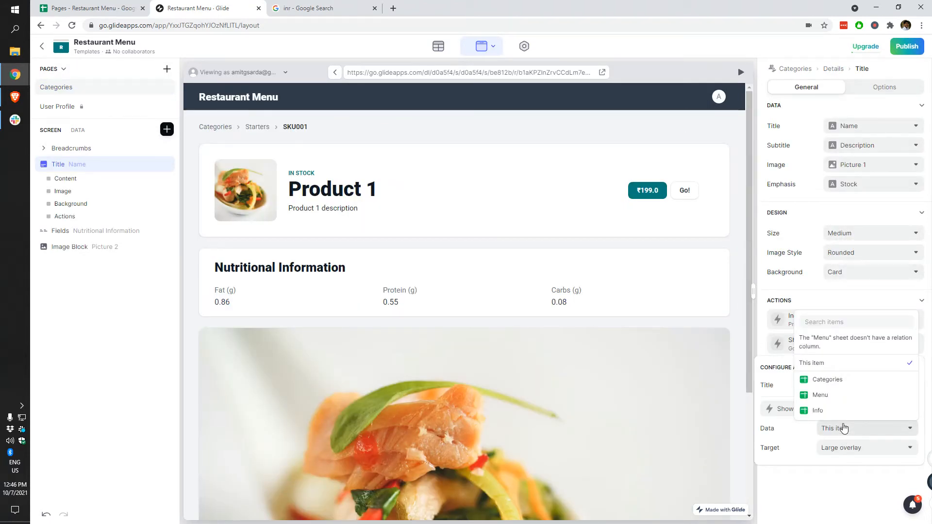
click(830, 451)
click(831, 402)
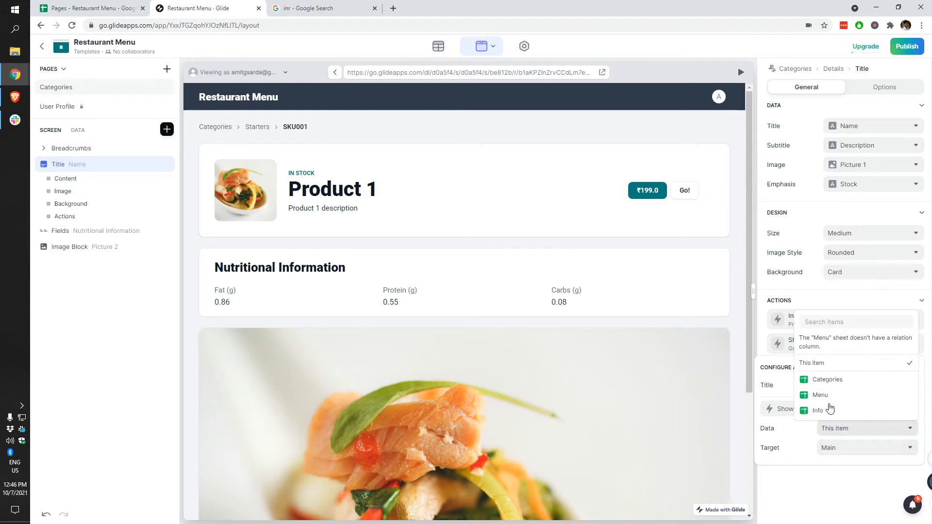
click(685, 191)
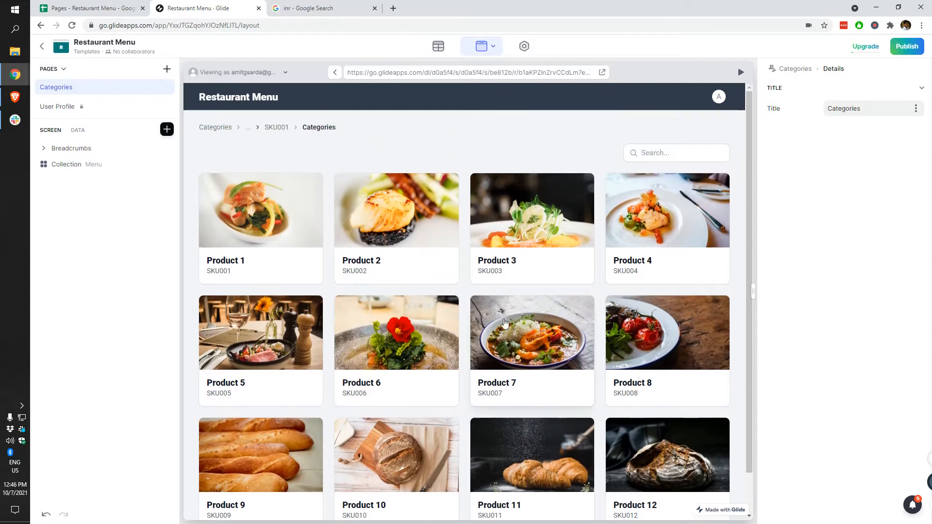
Step: Change the Go! action to Show Detail Screen with target Small overlay
click(274, 128)
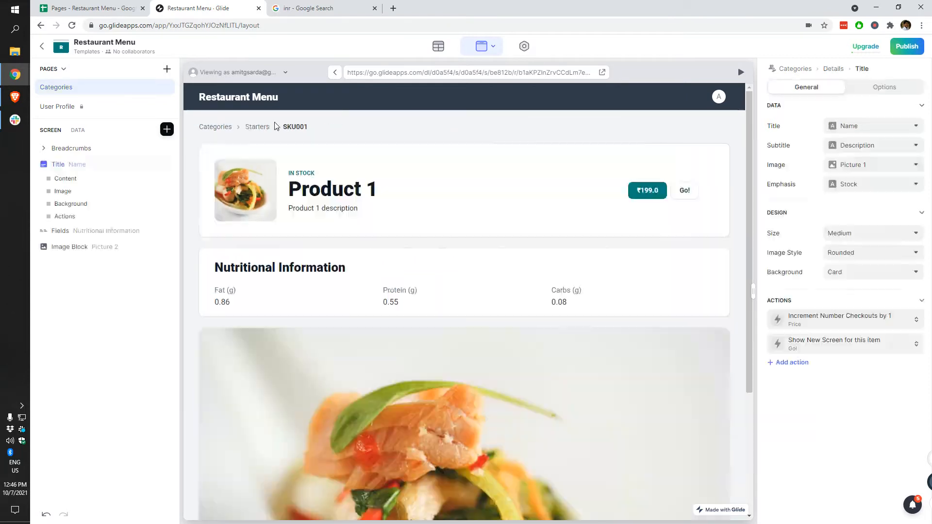
click(810, 348)
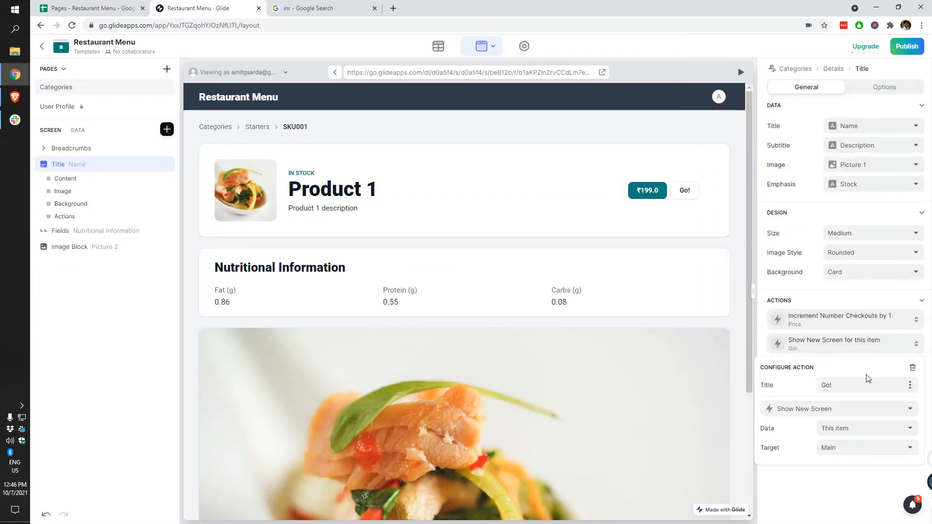
click(842, 417)
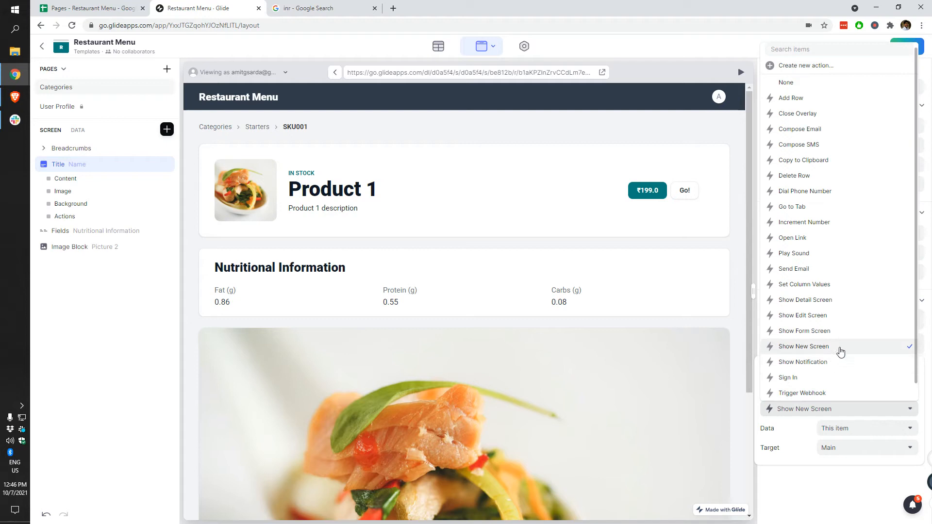
click(820, 301)
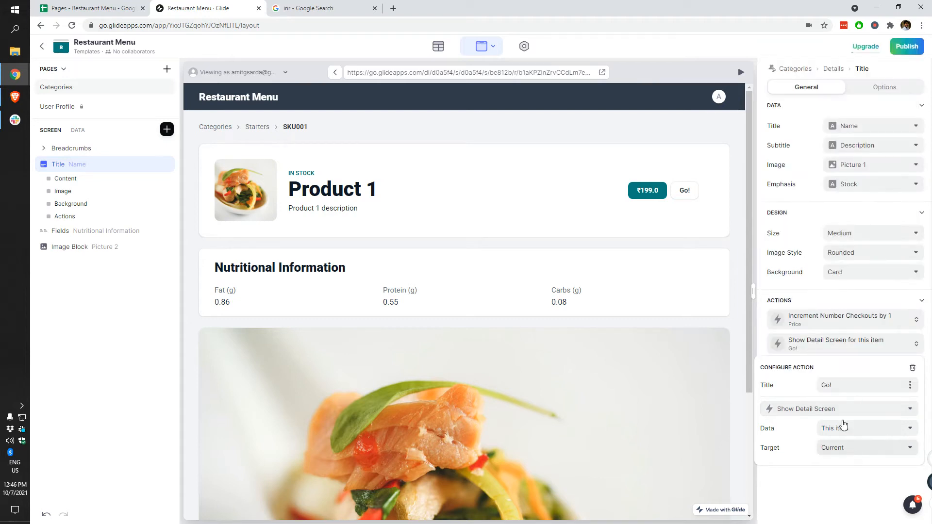
click(853, 452)
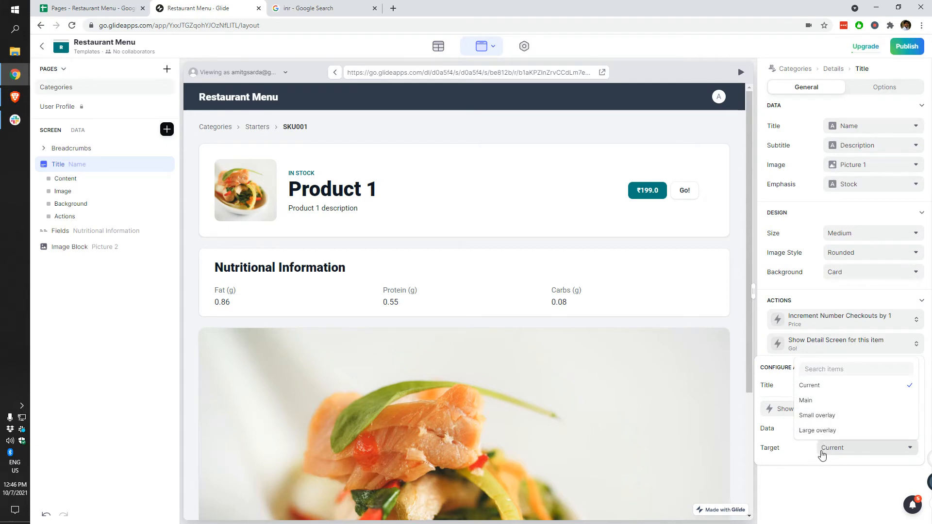
click(818, 415)
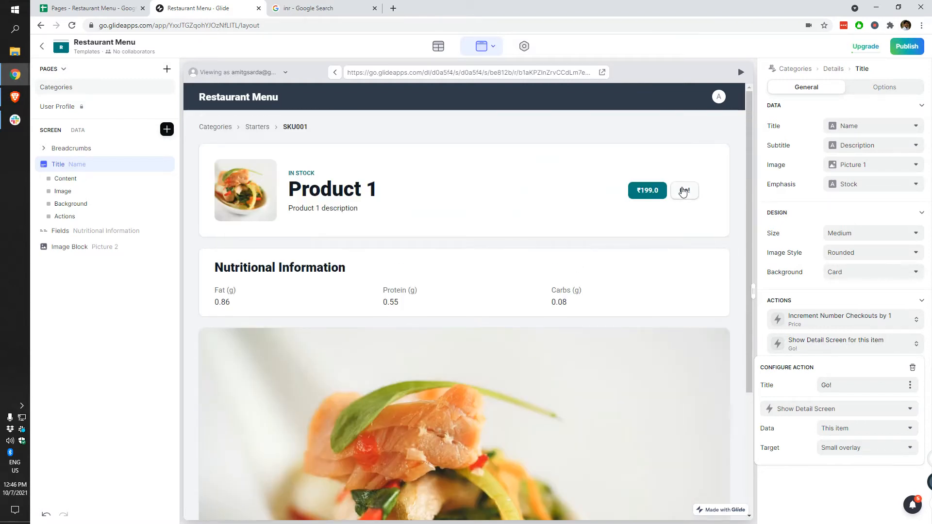
click(684, 190)
Step: Test Go! in the preview, scrolling Product 1's details and nutritional information in the overlay
click(684, 190)
scroll(536, 322, down, 3)
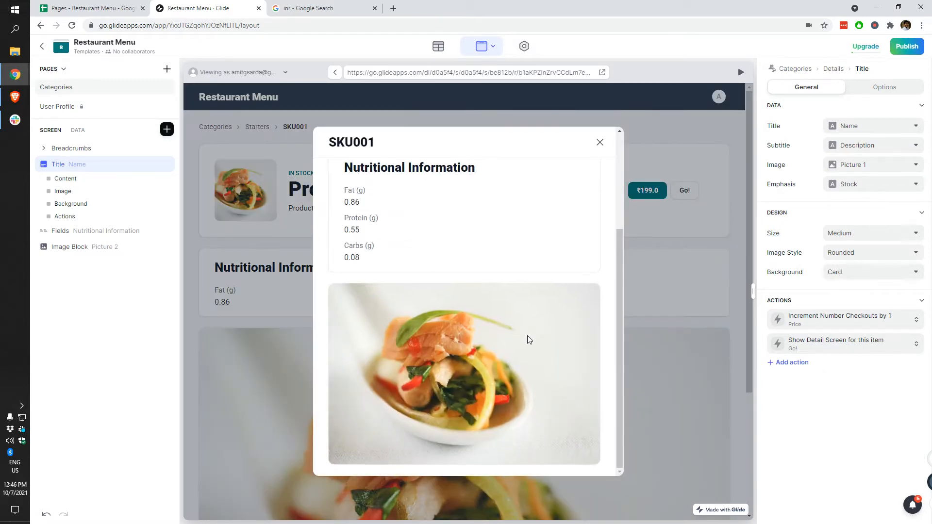
scroll(524, 346, up, 3)
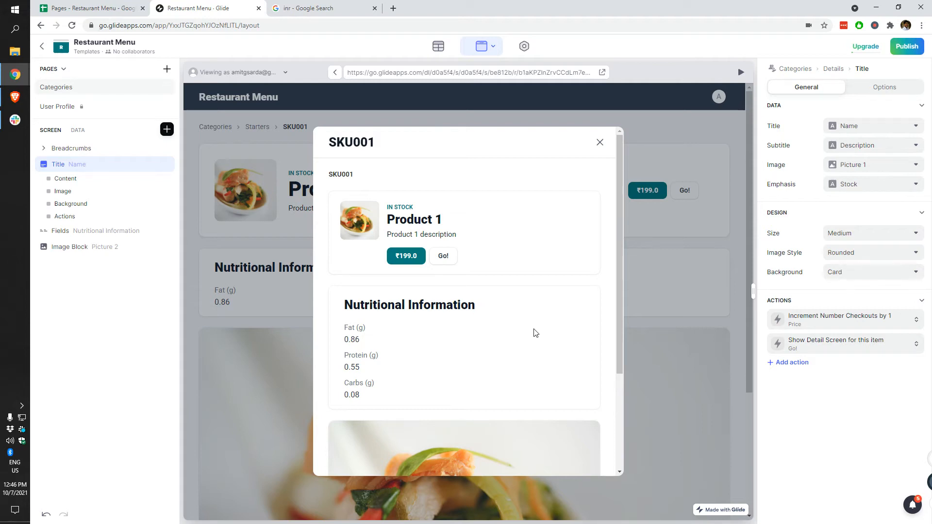
scroll(505, 340, down, 3)
scroll(515, 355, up, 3)
click(858, 126)
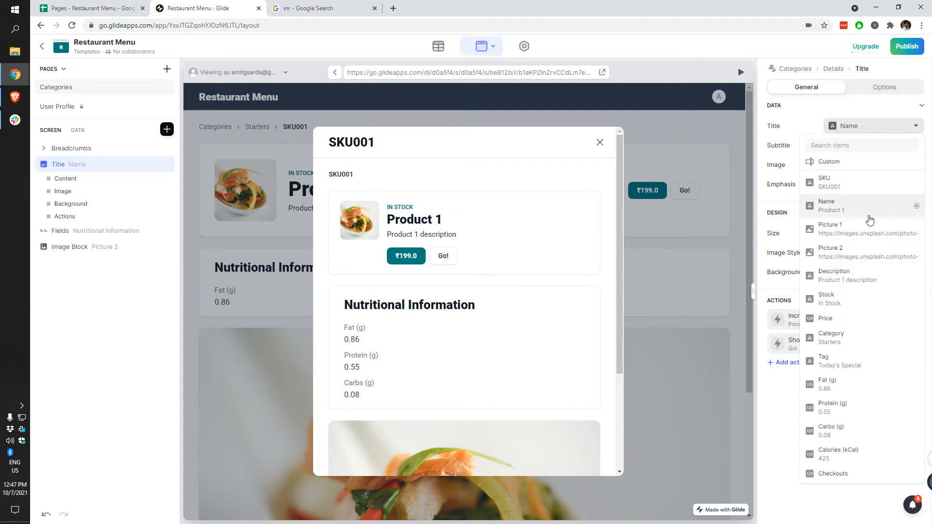
click(783, 144)
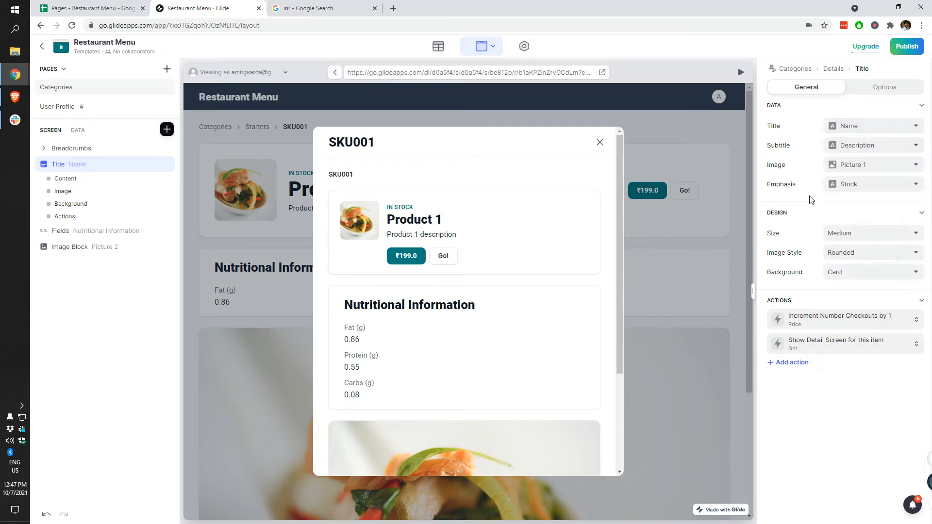
click(876, 239)
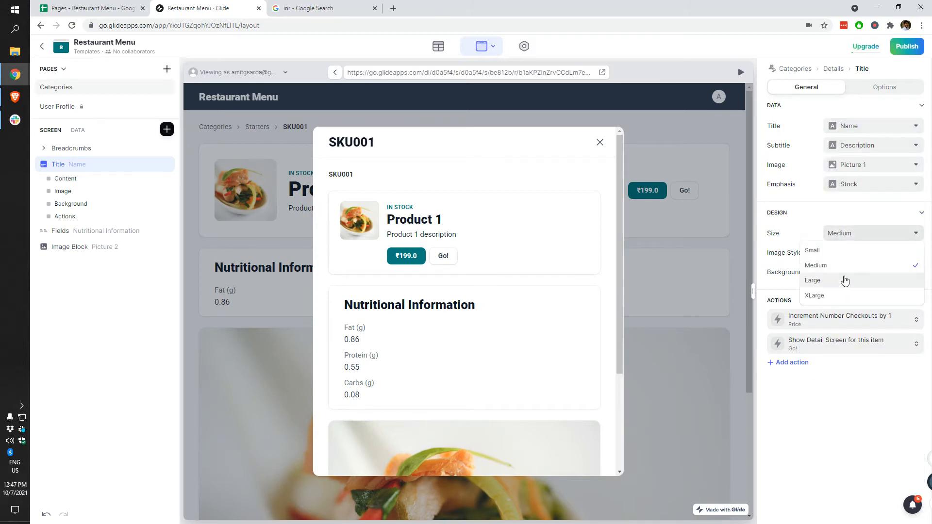
click(845, 281)
click(859, 233)
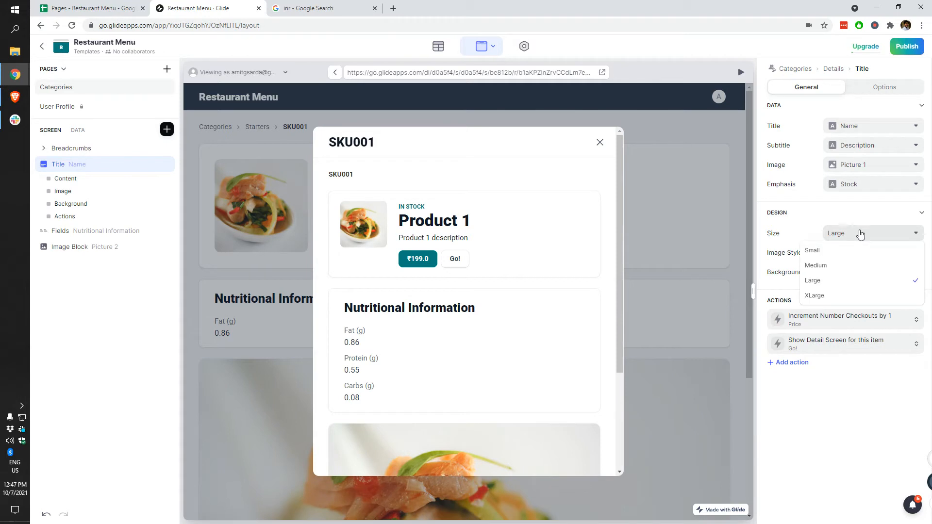
click(846, 265)
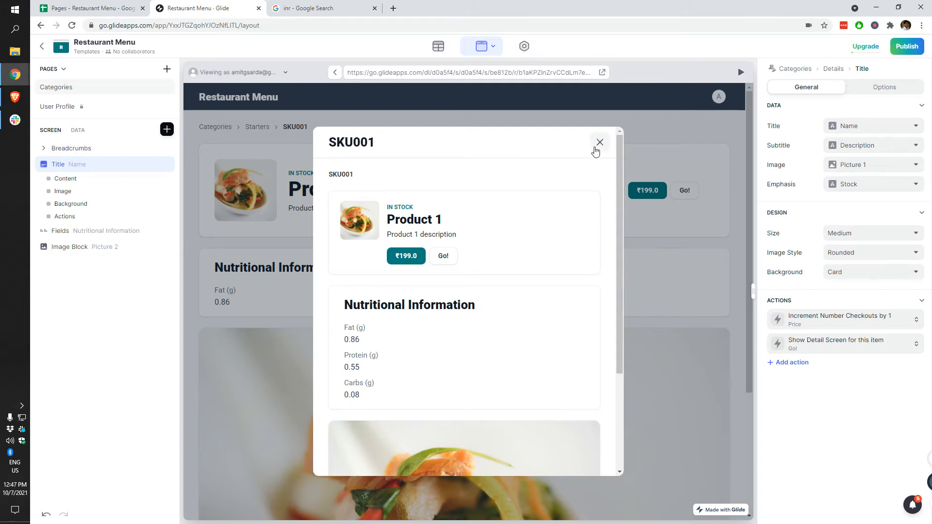
Step: Change the Go! action's target to Large overlay, then to Current
click(830, 345)
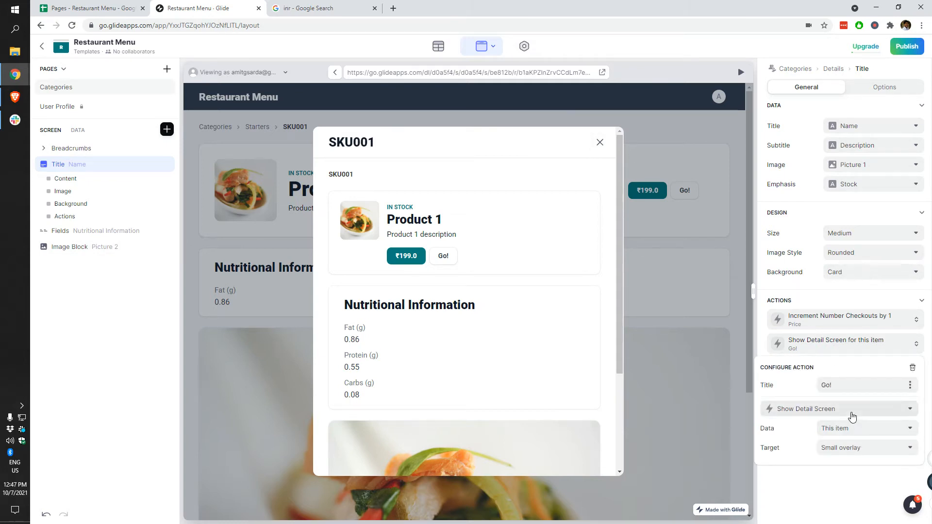
click(461, 297)
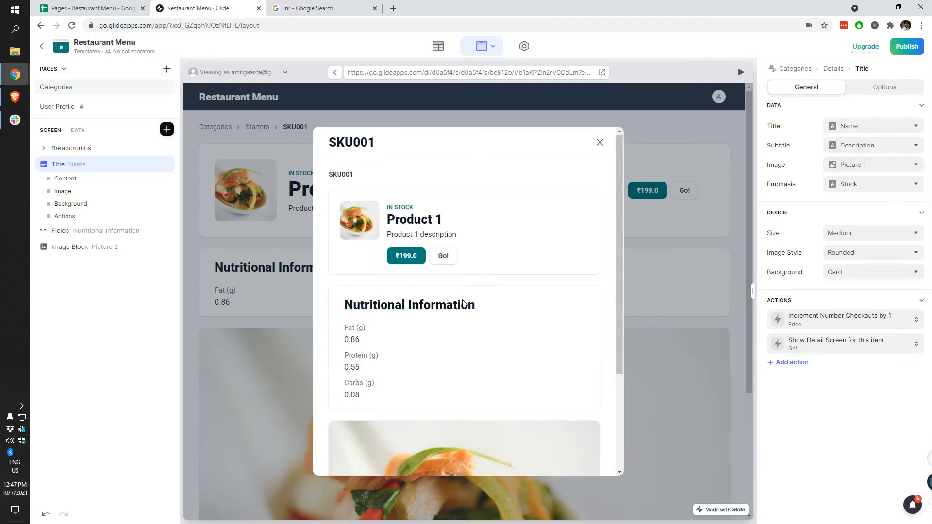
click(802, 348)
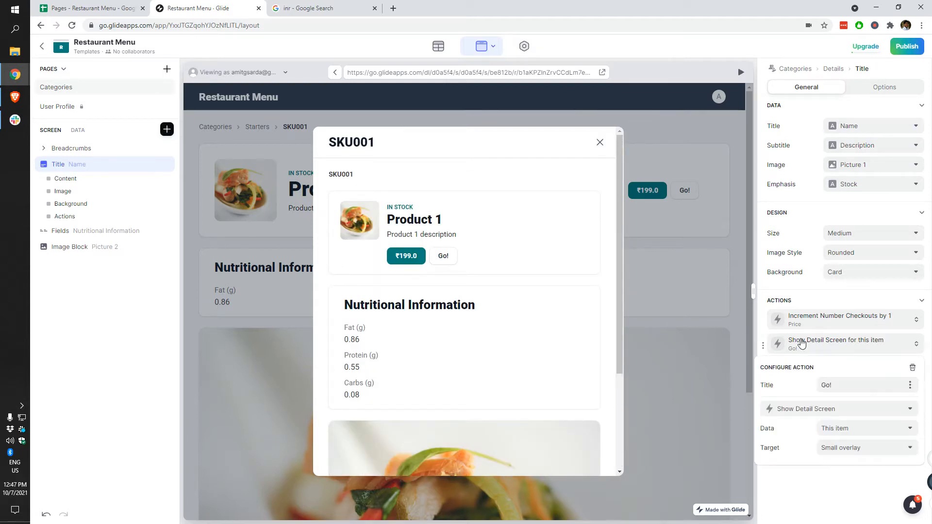
click(857, 453)
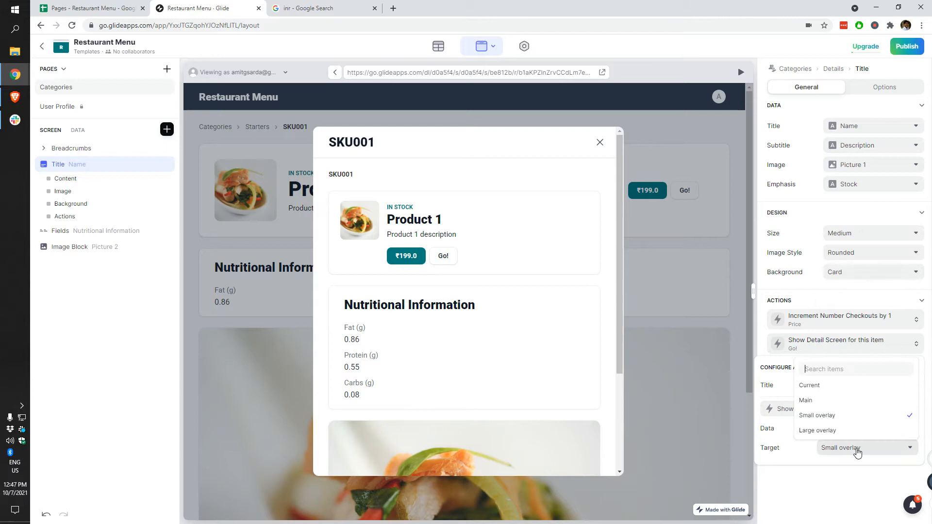
click(857, 434)
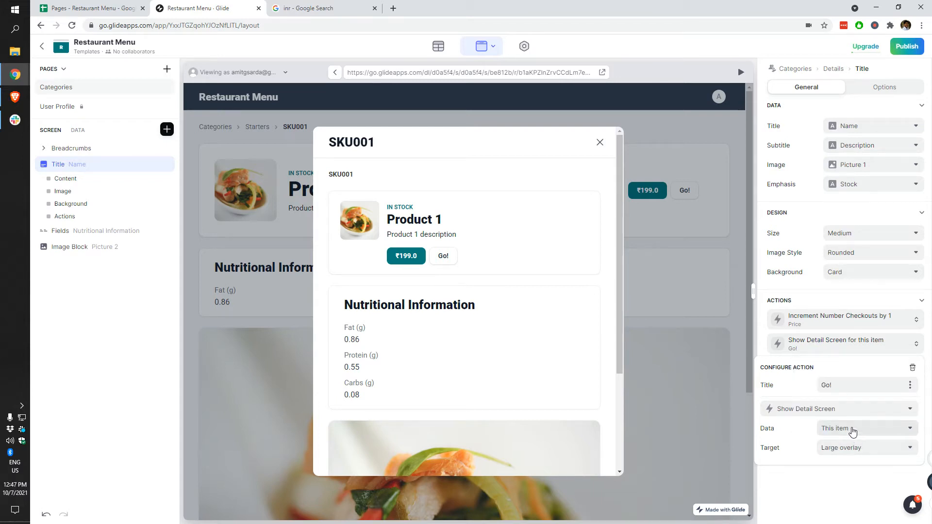
click(862, 450)
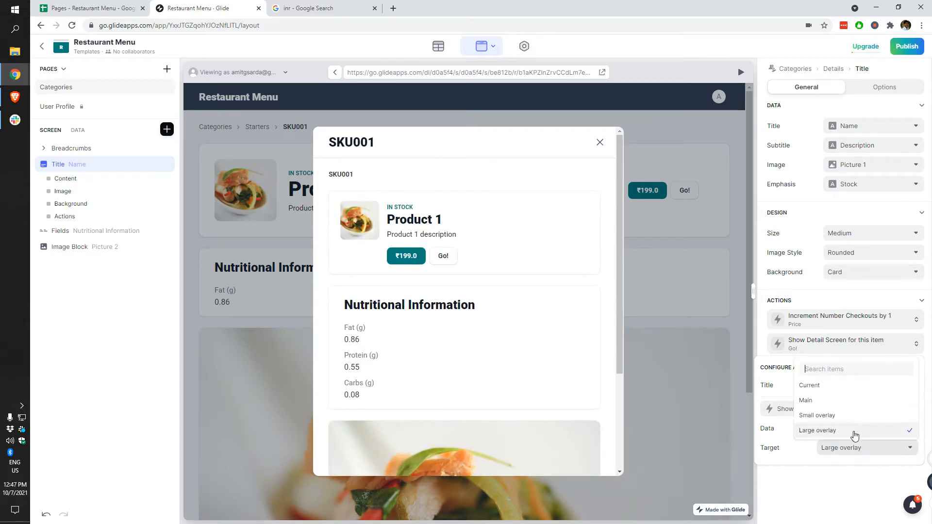
click(839, 385)
Step: Close the action settings and the SKU001 overlay in the preview
scroll(502, 320, down, 3)
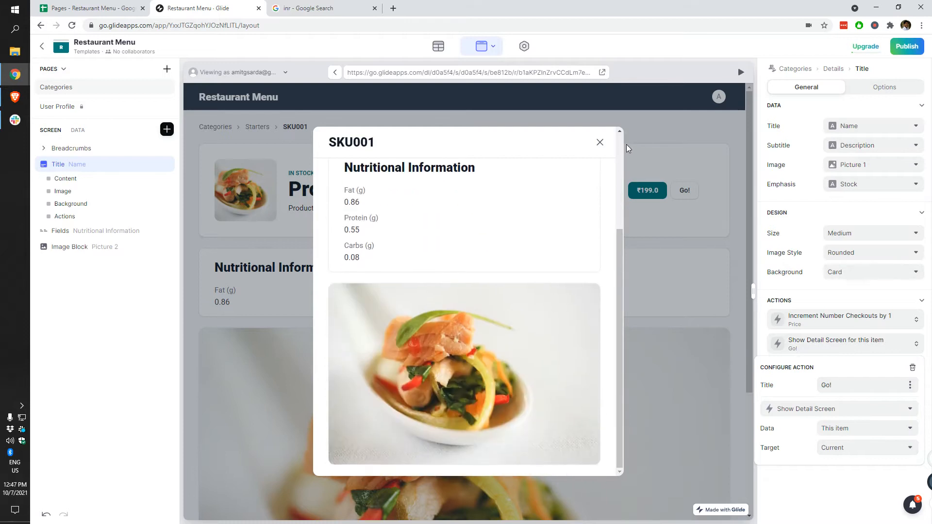
click(587, 144)
click(599, 145)
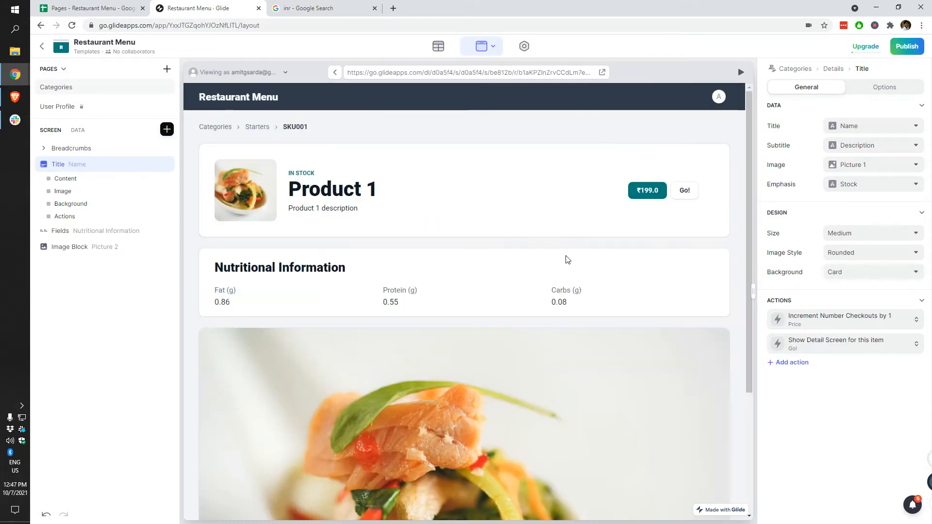
scroll(505, 349, down, 4)
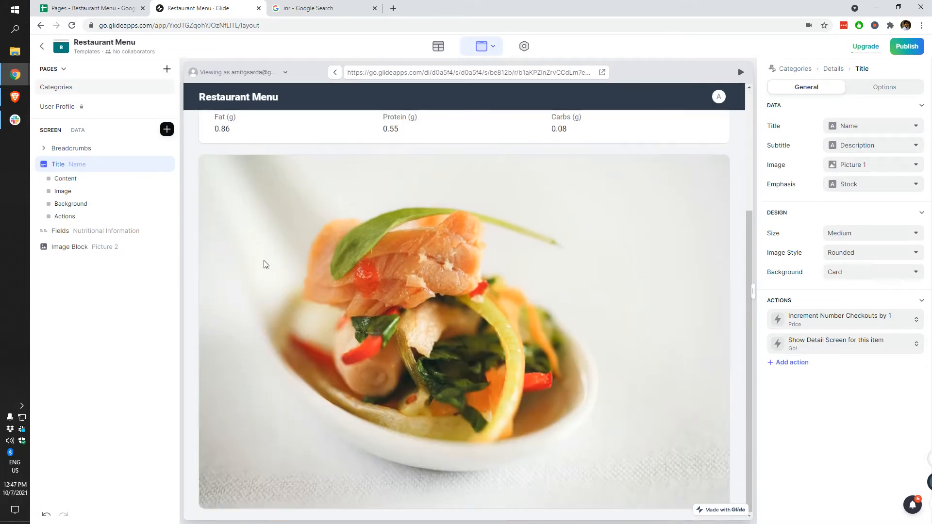
Step: Delete the Picture 2 Image Block from the Product 1 screen, leaving Title and Nutritional Information
scroll(686, 376, up, 4)
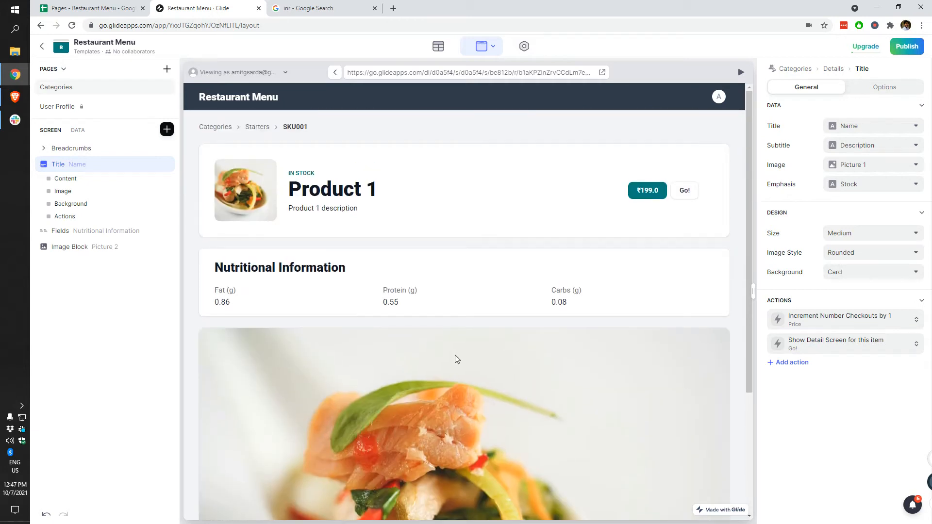
scroll(437, 362, down, 4)
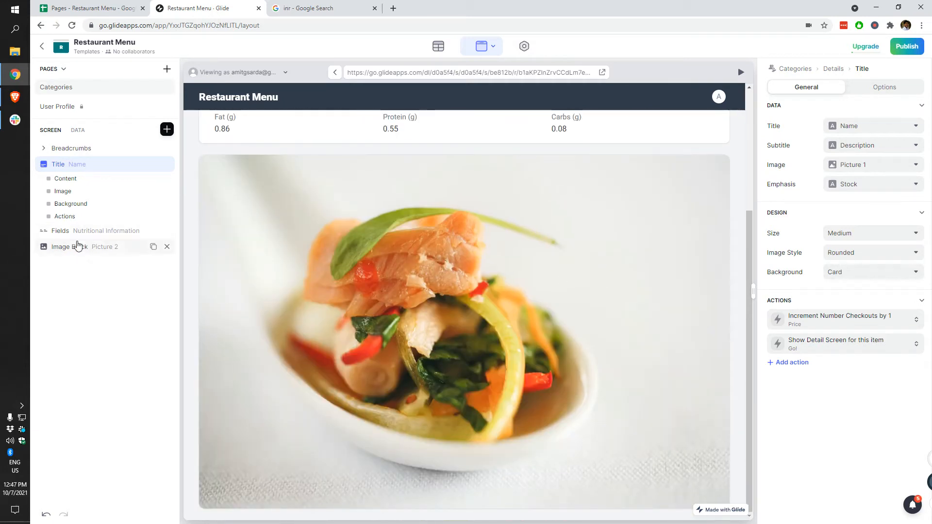
click(76, 246)
click(166, 196)
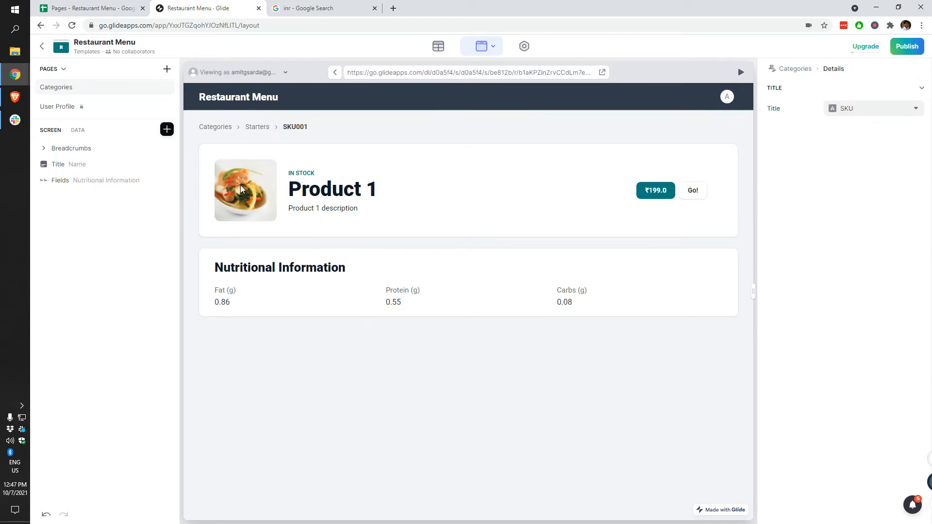
click(97, 164)
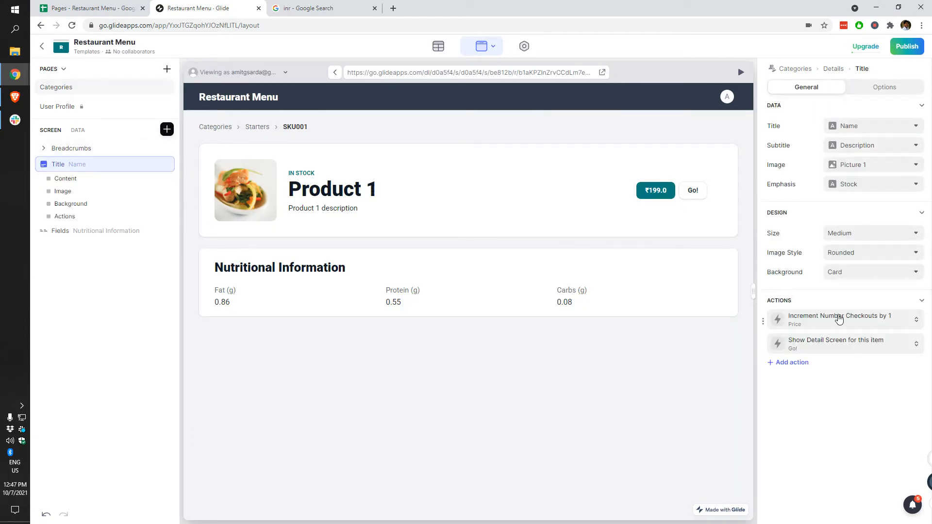
click(840, 344)
Step: Switch the Go! action from Show Detail Screen to Close Overlay
click(846, 408)
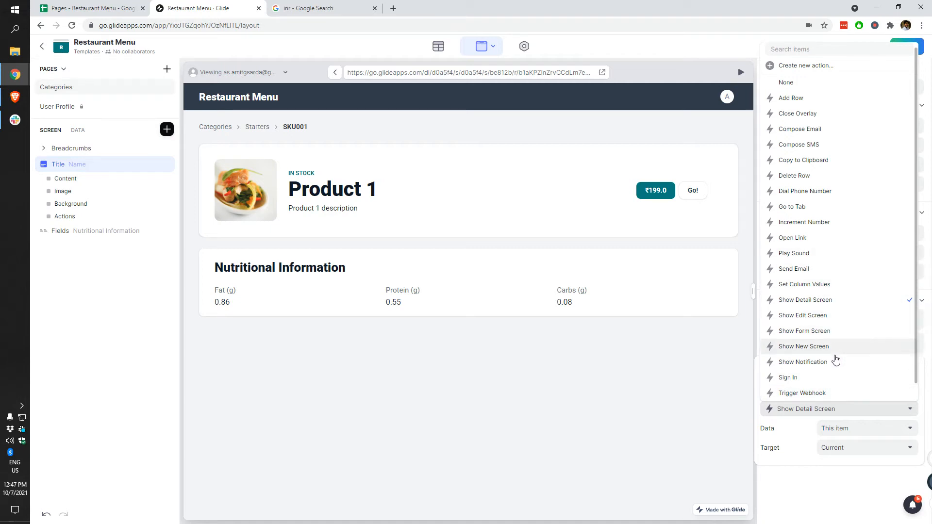
click(796, 118)
click(695, 194)
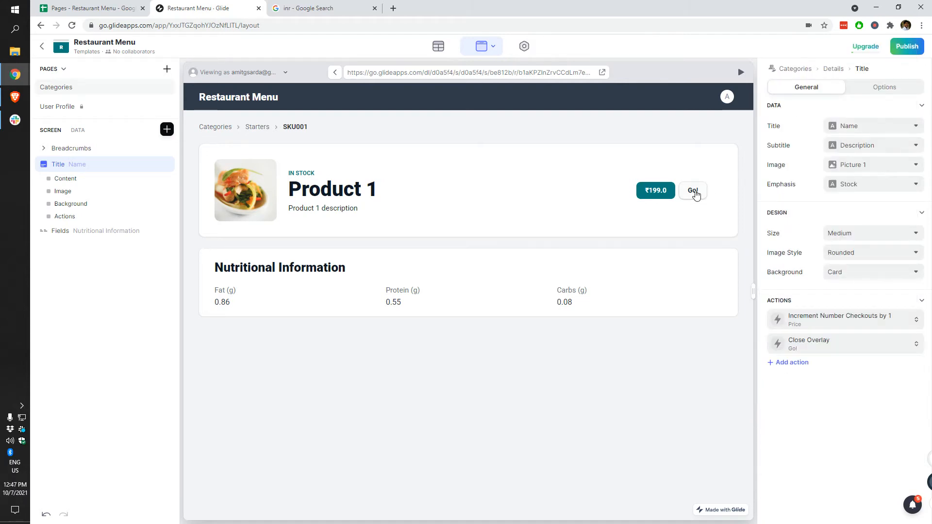
click(810, 344)
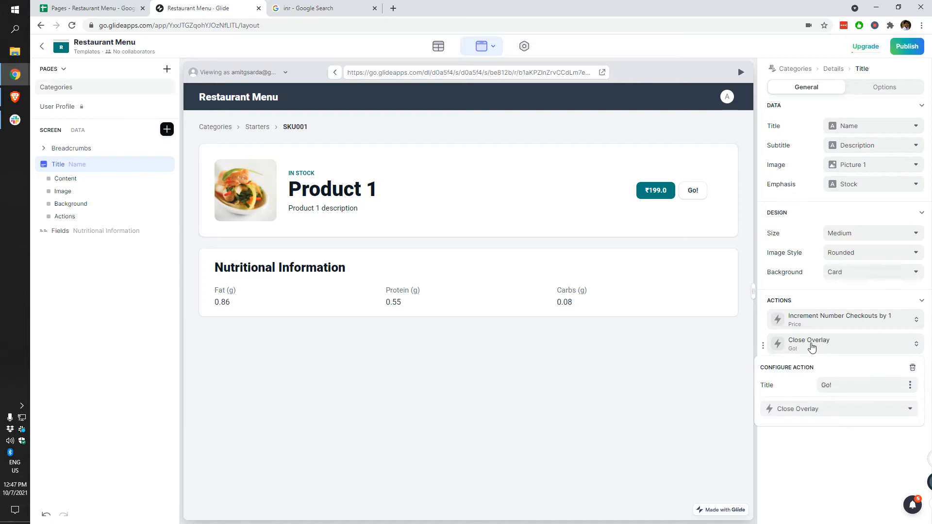
click(818, 409)
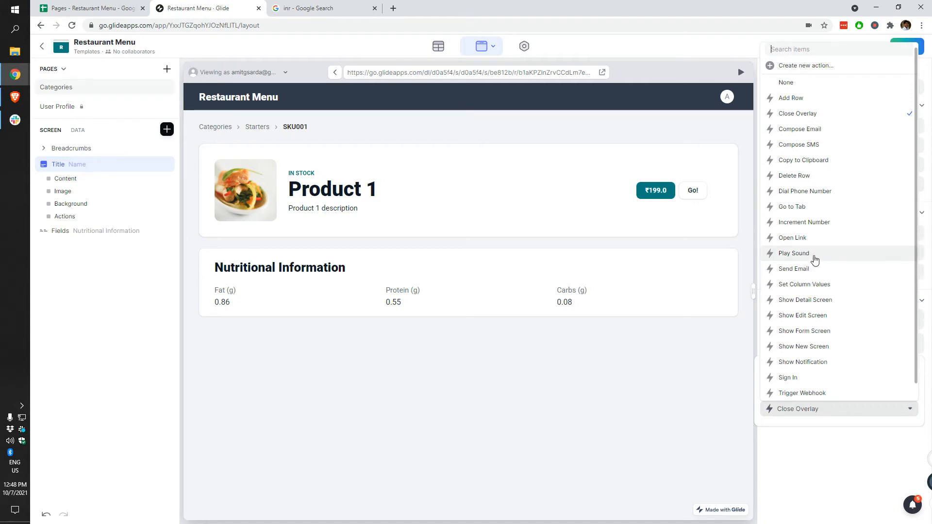
scroll(816, 258, down, 1)
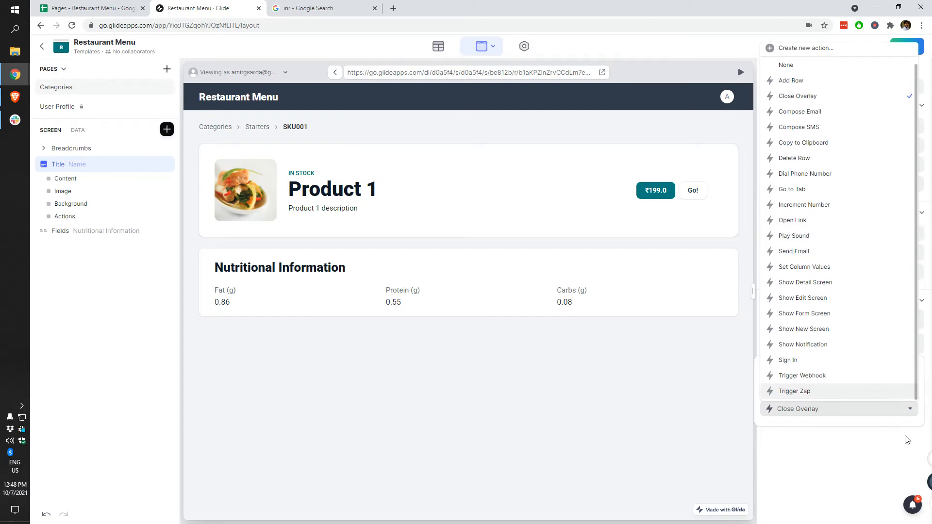
click(913, 515)
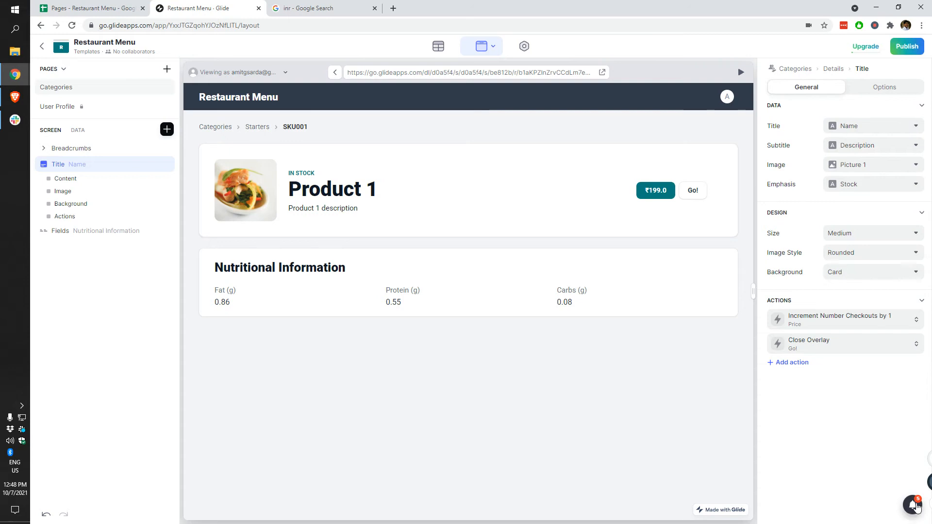
Step: Browse the Glide Updates feed, then open Help > Documentation in a new tab
click(913, 505)
scroll(788, 342, down, 3)
scroll(788, 343, down, 2)
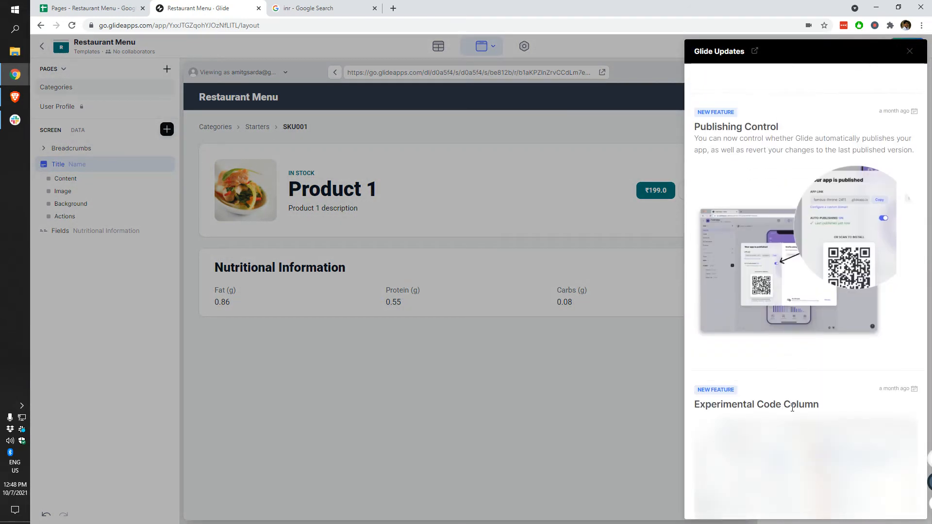
scroll(884, 83, down, 5)
scroll(854, 173, up, 10)
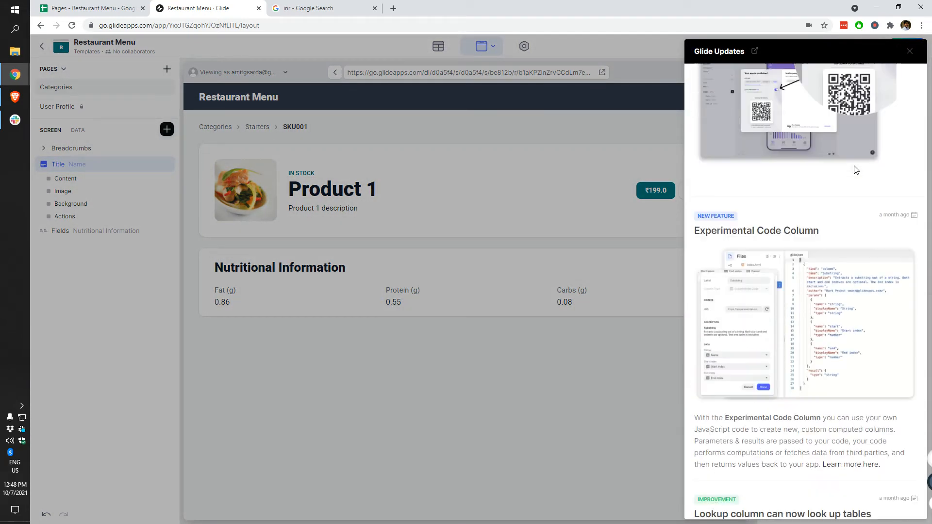
click(910, 51)
click(912, 503)
click(897, 430)
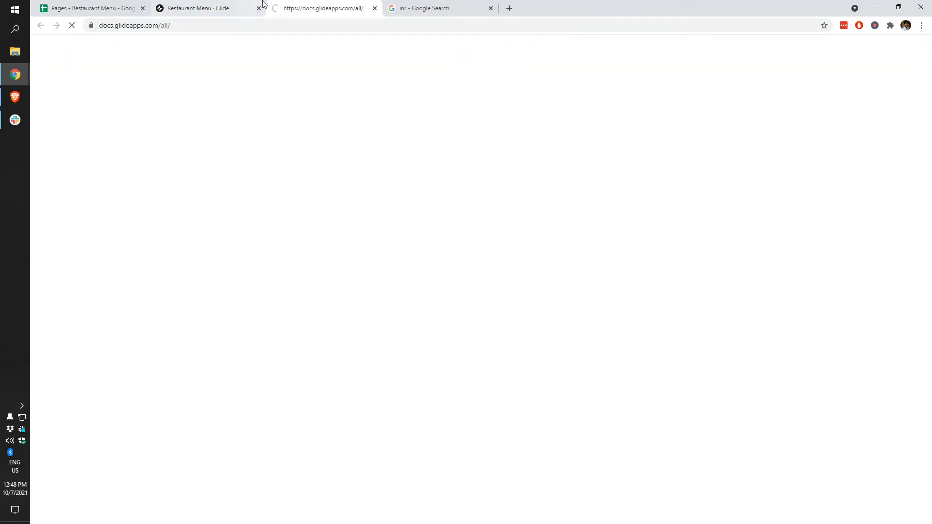
Step: Search the Glide docs for 'over' and open the Overlays documentation page
click(223, 4)
click(294, 4)
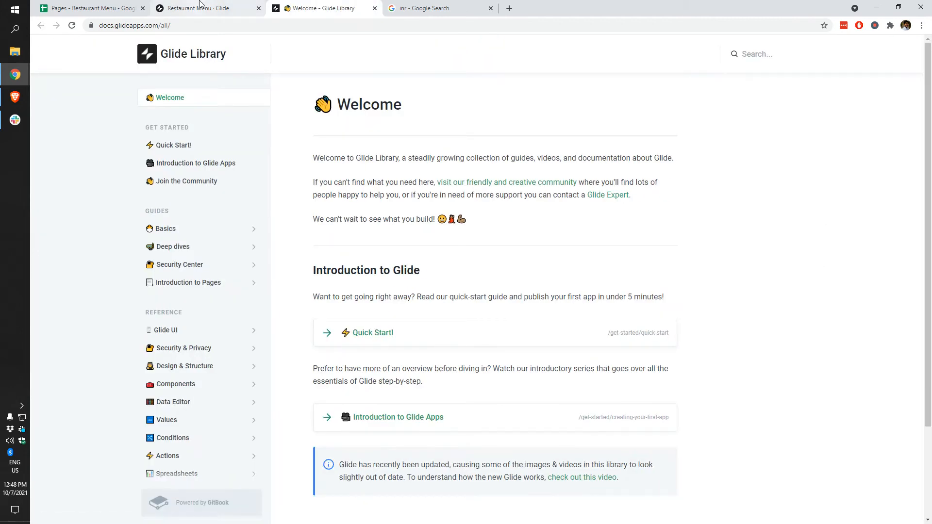
click(741, 56)
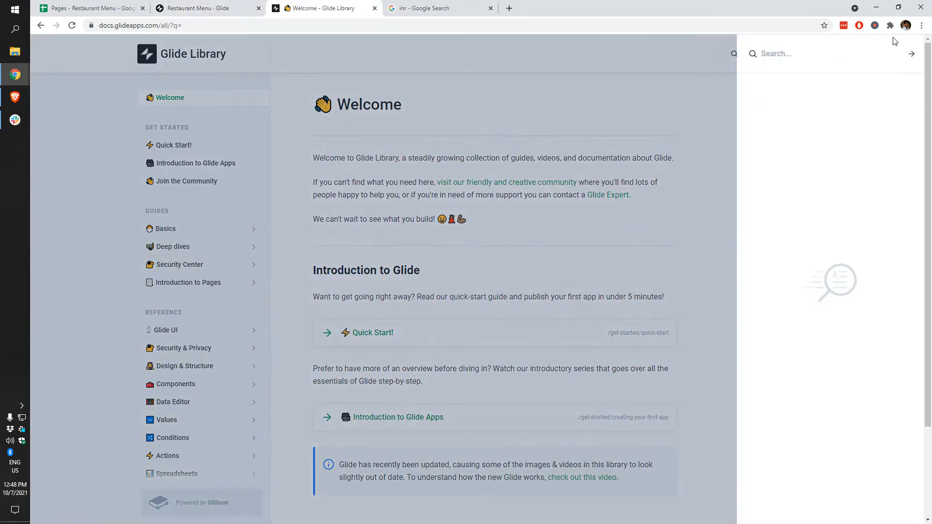
text(overlay)
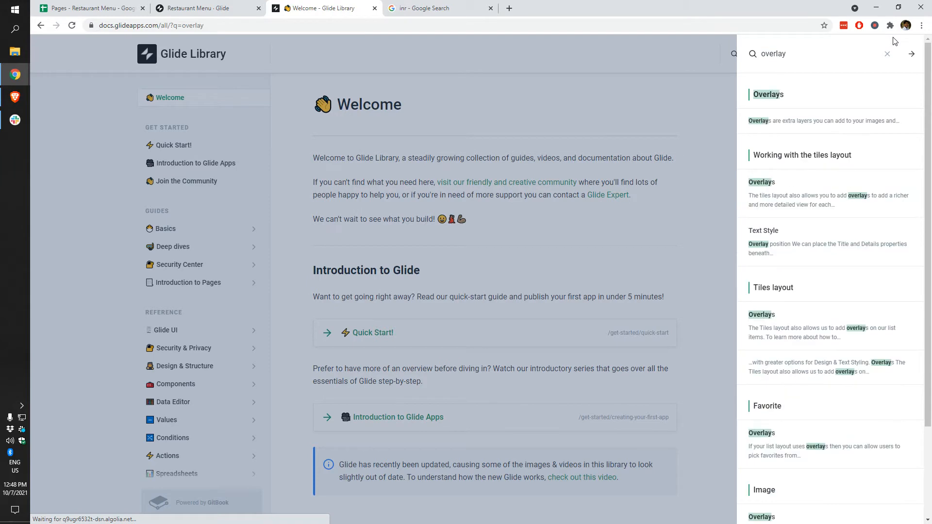
click(804, 92)
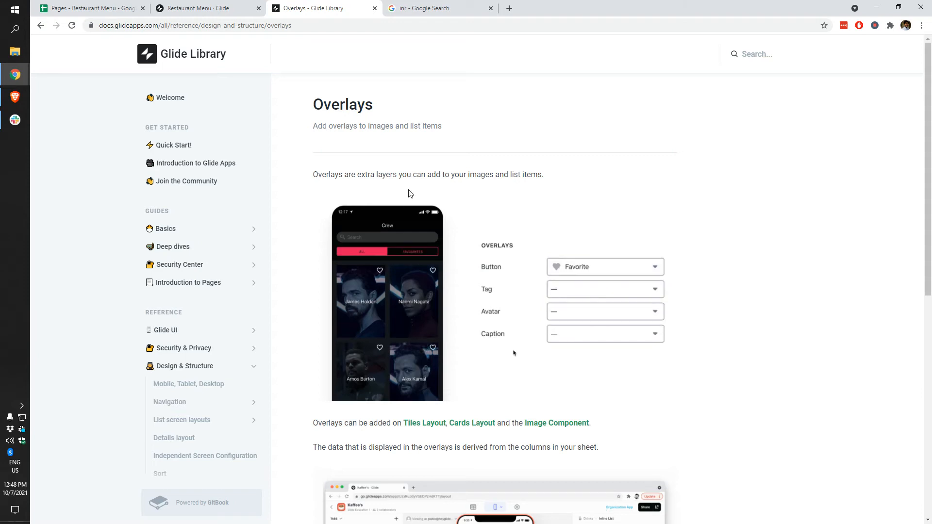
scroll(536, 202, down, 3)
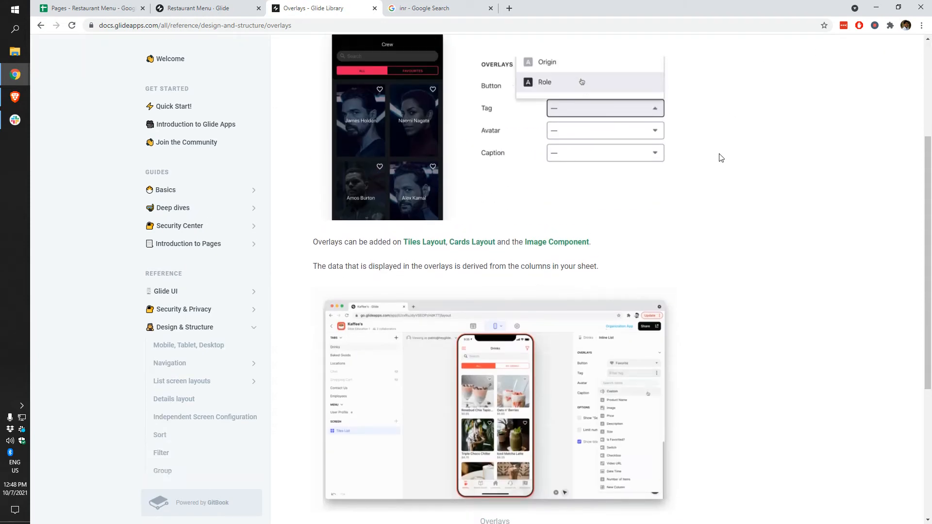
scroll(748, 59, up, 3)
Step: Search the docs for 'close overlay', read through the Overlays article, then return to the Restaurant Menu editor
click(748, 59)
text(c)
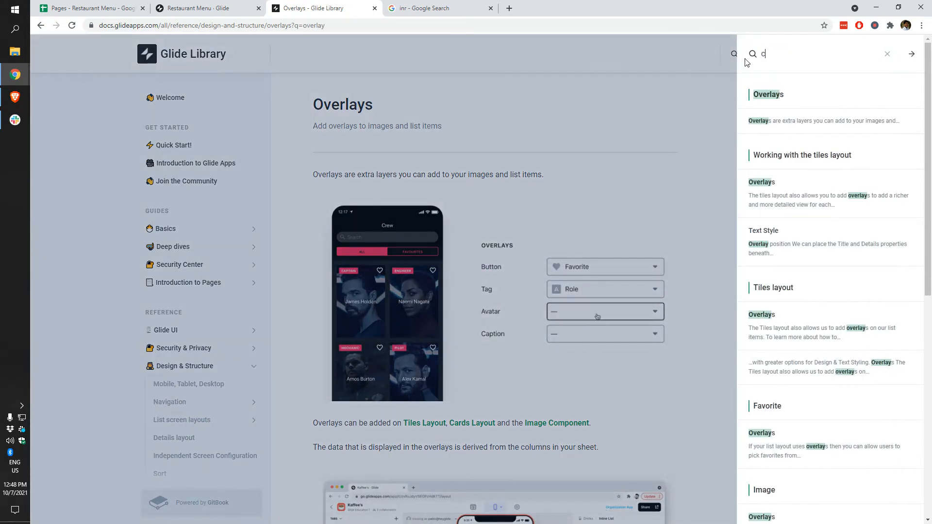
text(lose overlay)
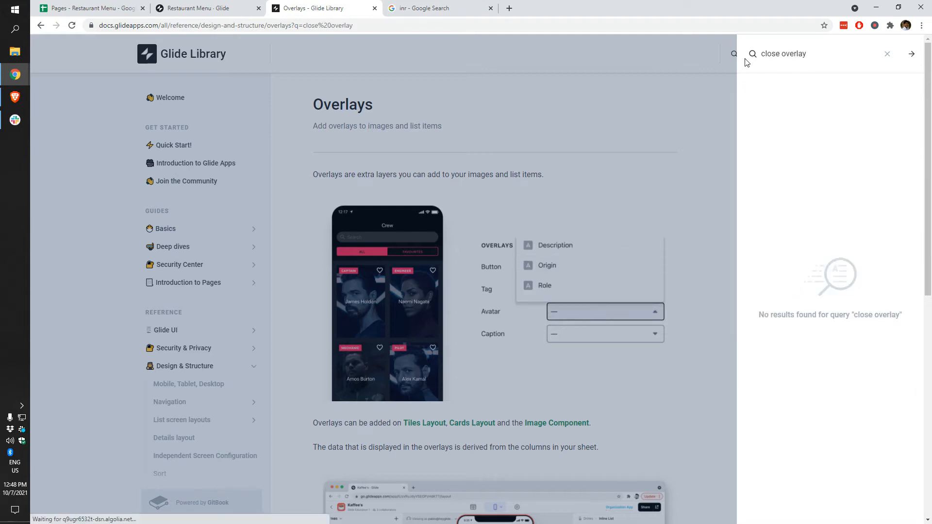
key(ctrl+shift+Tab)
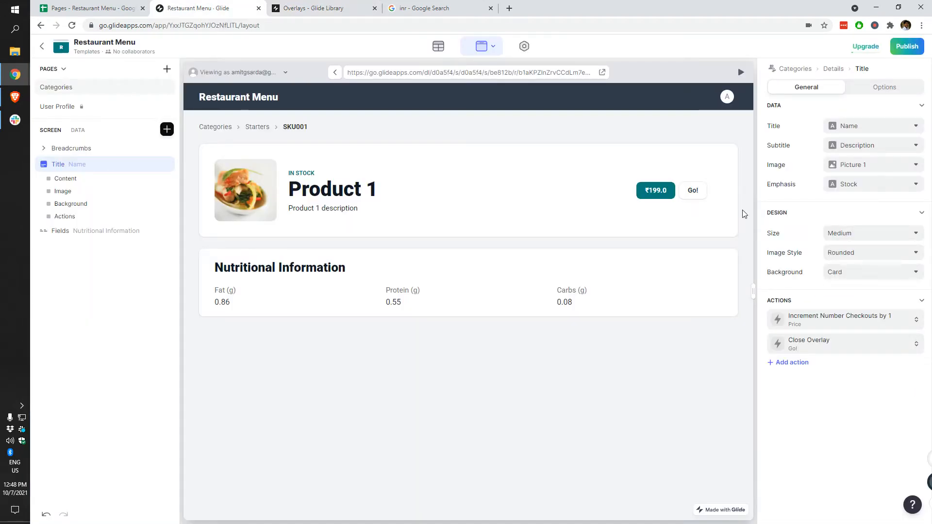
click(330, 8)
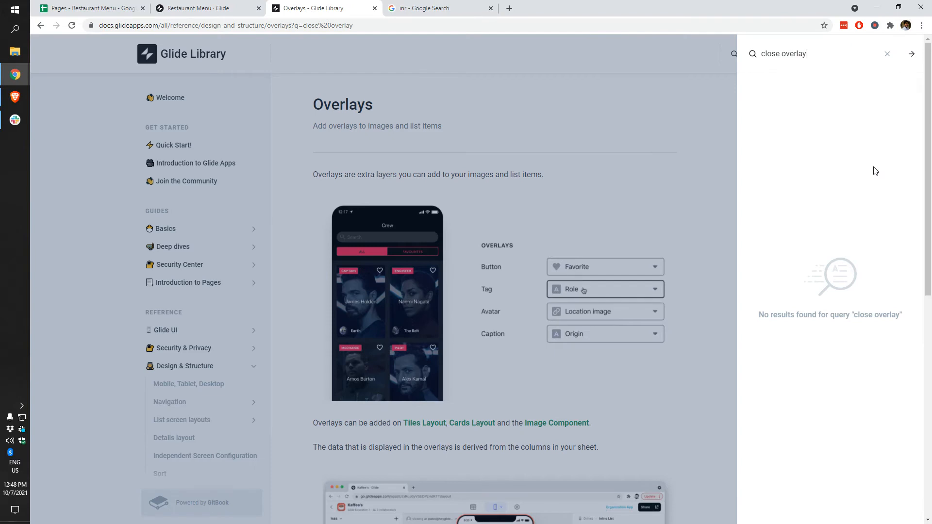
key(ctrl+BackSpace)
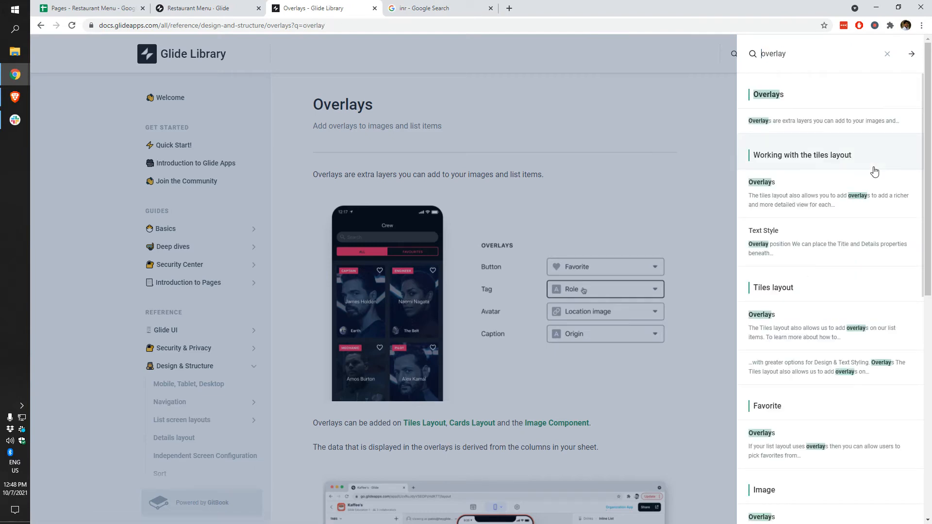
scroll(864, 359, down, 9)
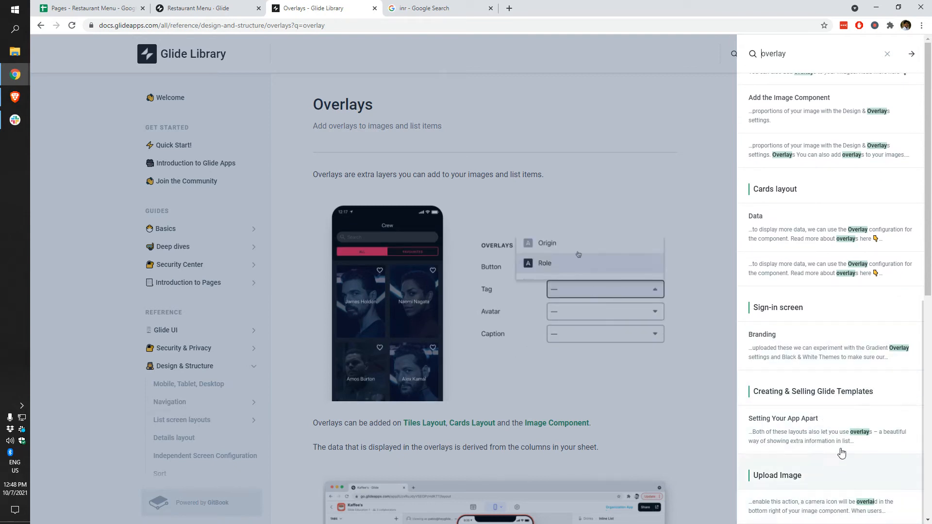
scroll(826, 504, down, 5)
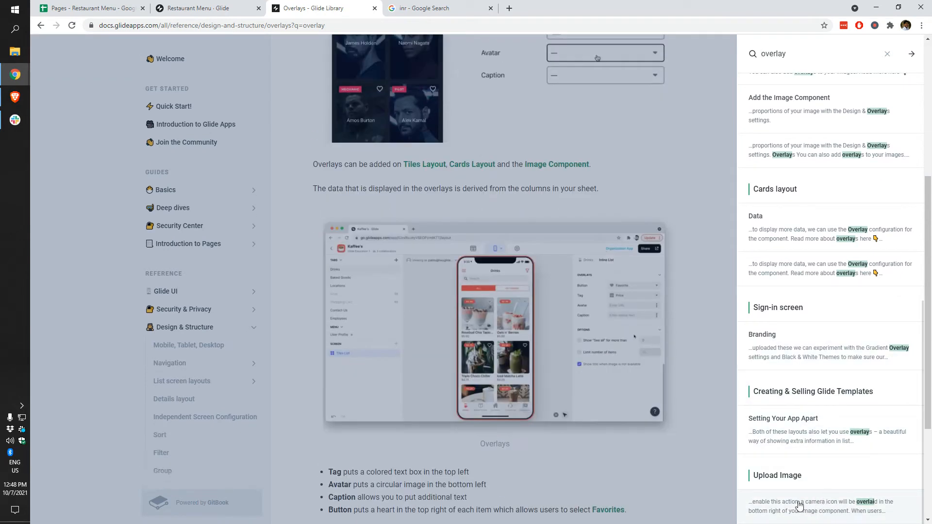
click(589, 358)
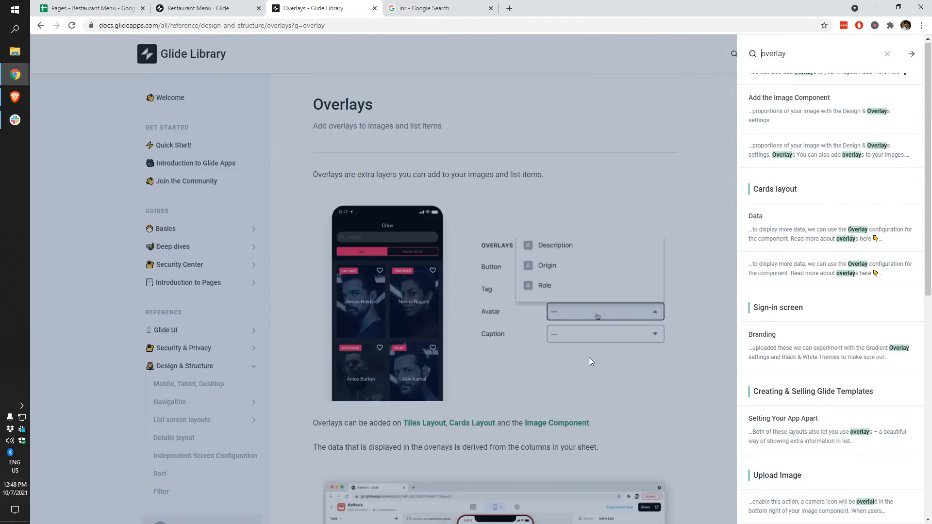
click(218, 13)
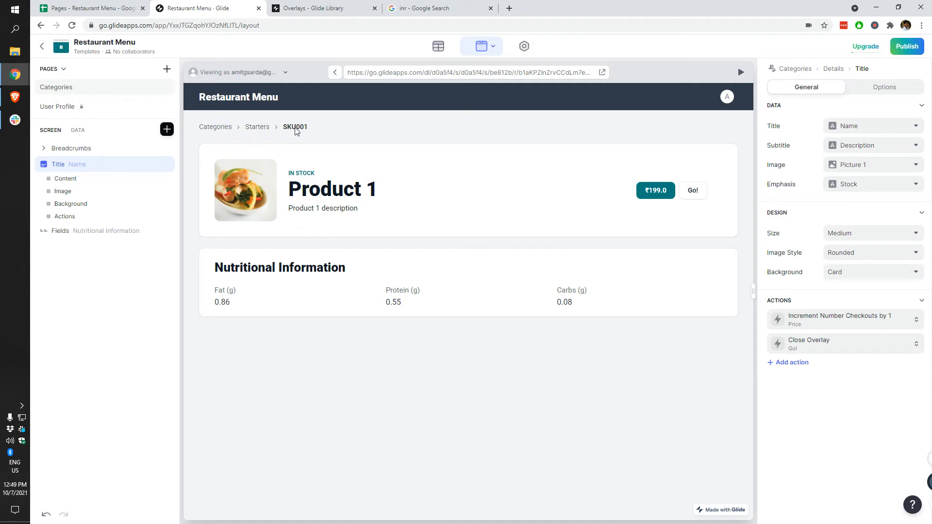
Step: On Product 1's detail screen, set the Breadcrumbs Title to Name, then go back to Categories
click(257, 127)
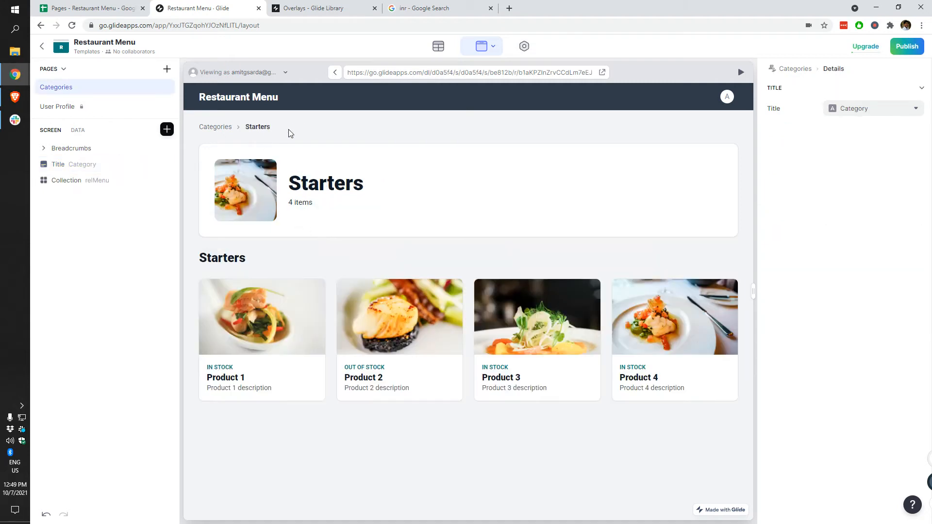
click(275, 330)
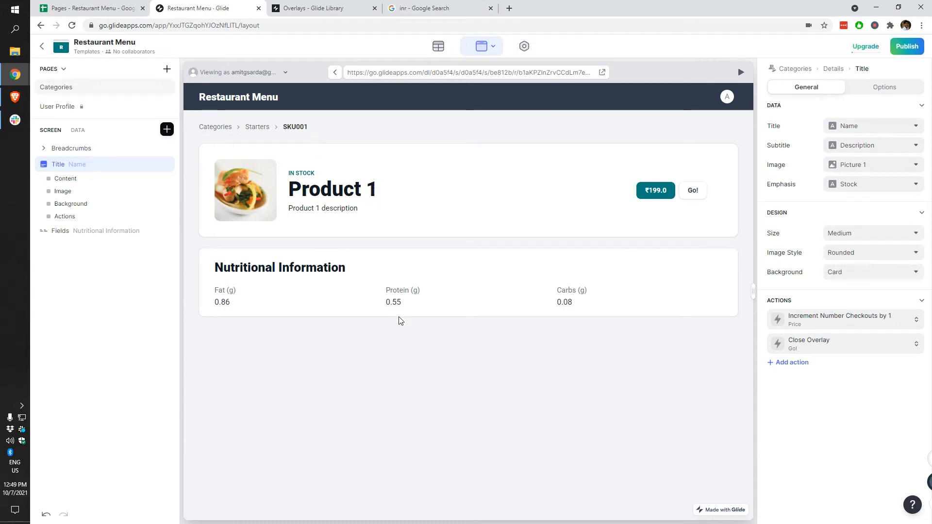
click(97, 148)
click(848, 127)
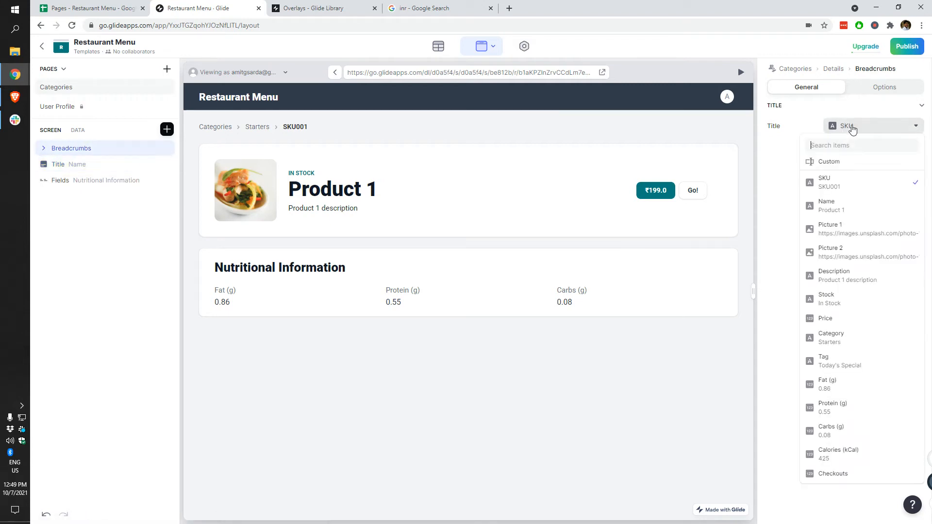
click(846, 203)
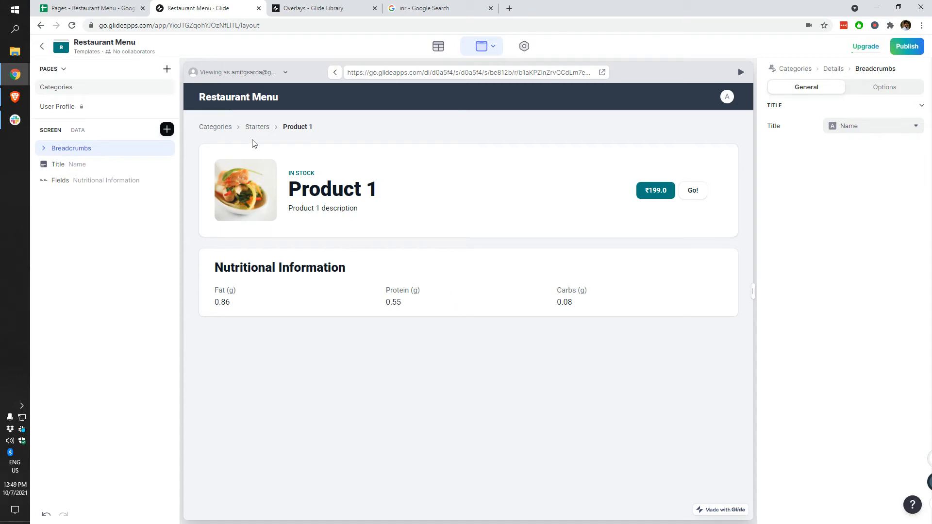
click(205, 128)
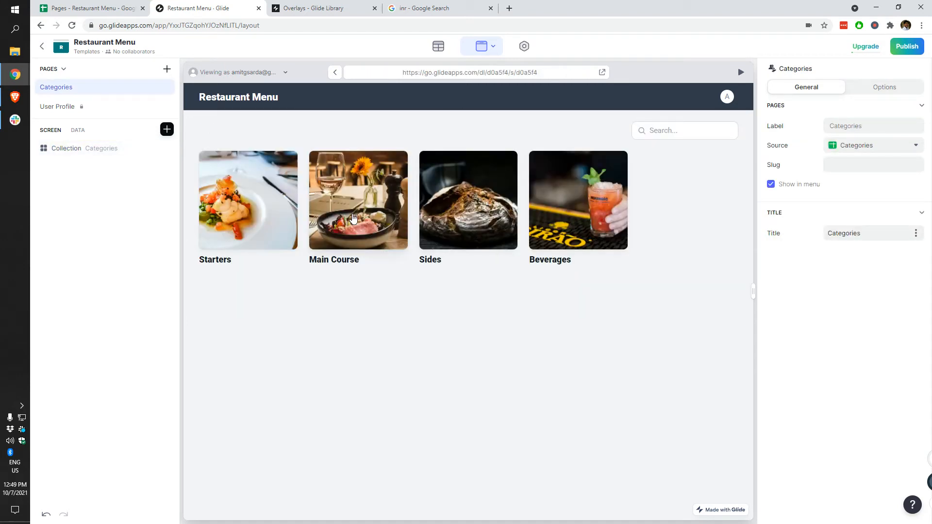
Step: On Main Course > Product 6, delete the Title's Go! Close Overlay action
click(389, 222)
click(402, 320)
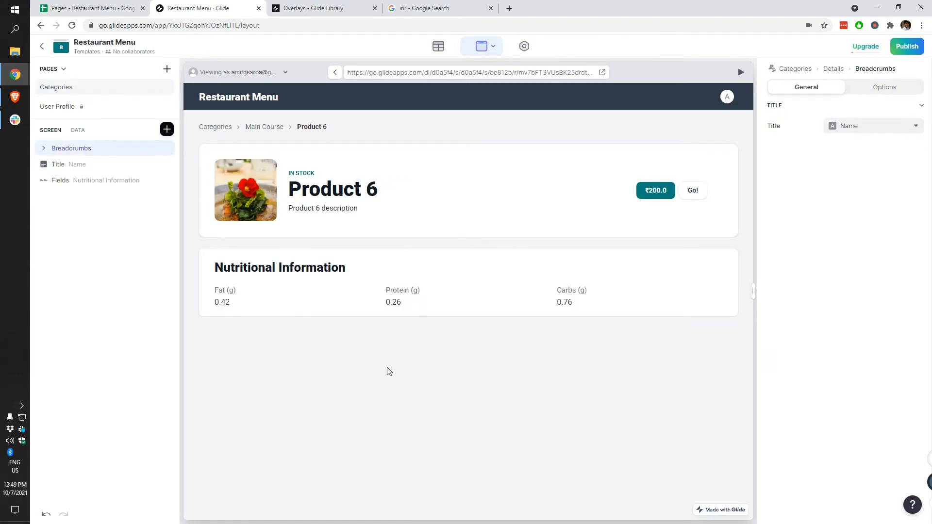
click(73, 165)
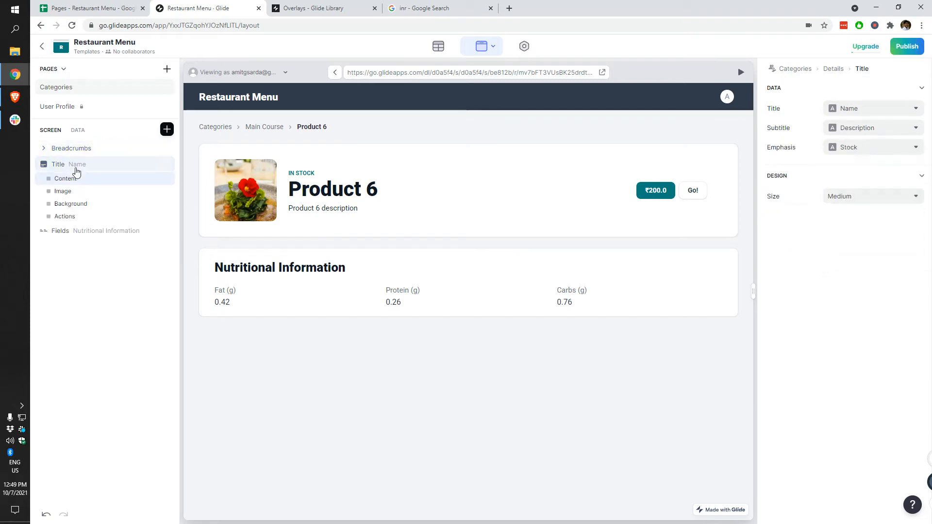
click(74, 166)
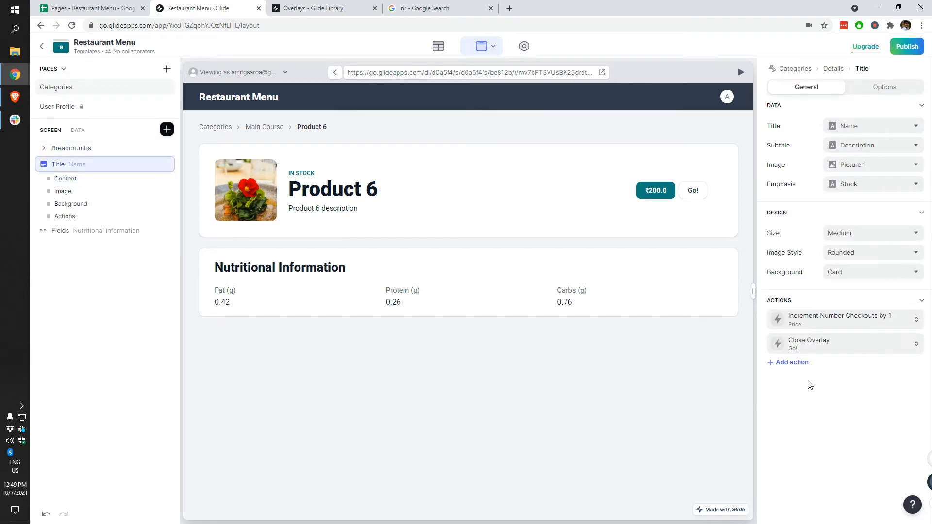
click(856, 344)
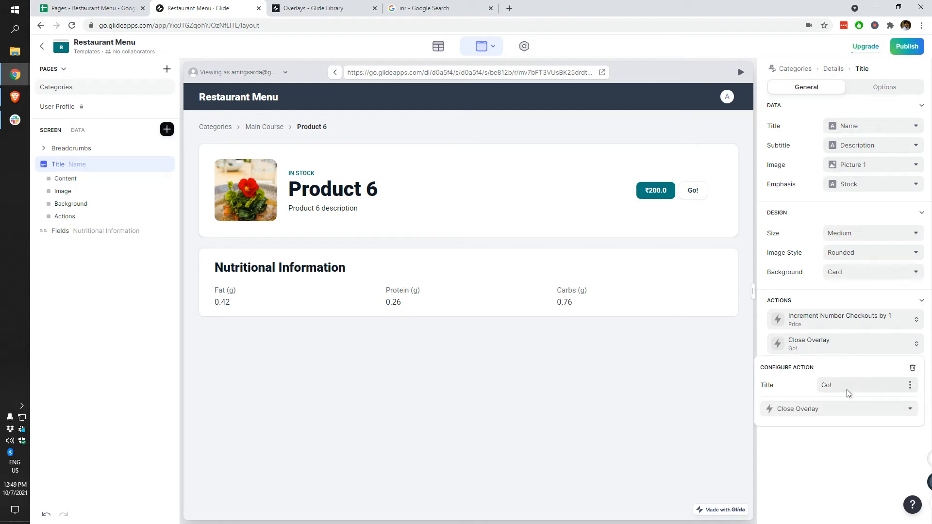
click(843, 408)
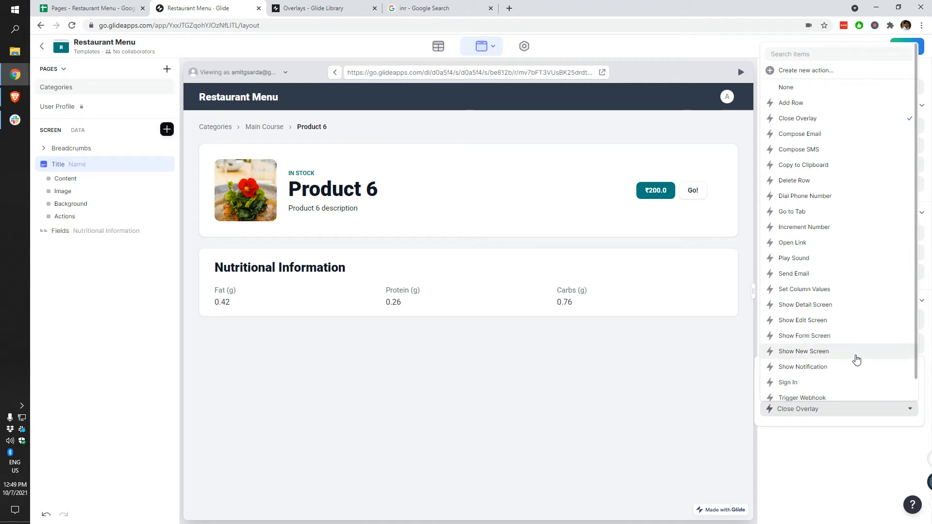
scroll(855, 350, down, 1)
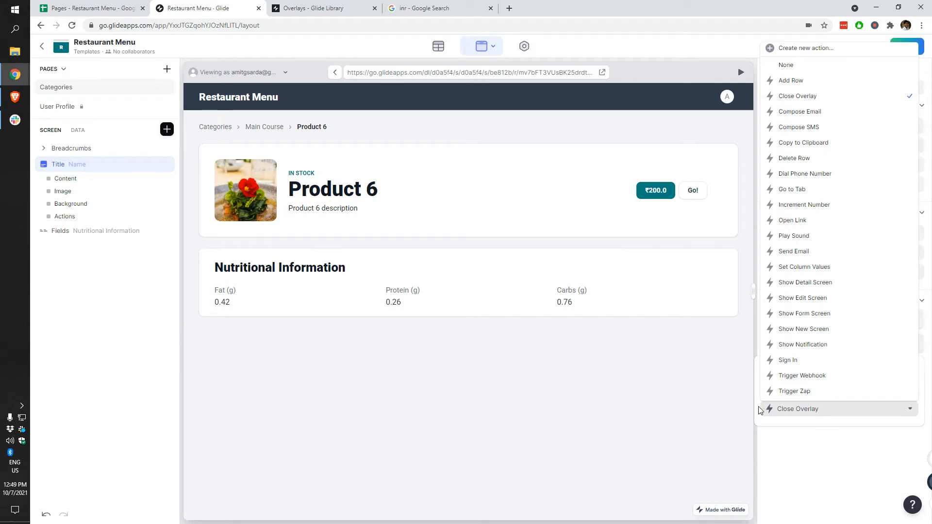
click(719, 381)
click(914, 350)
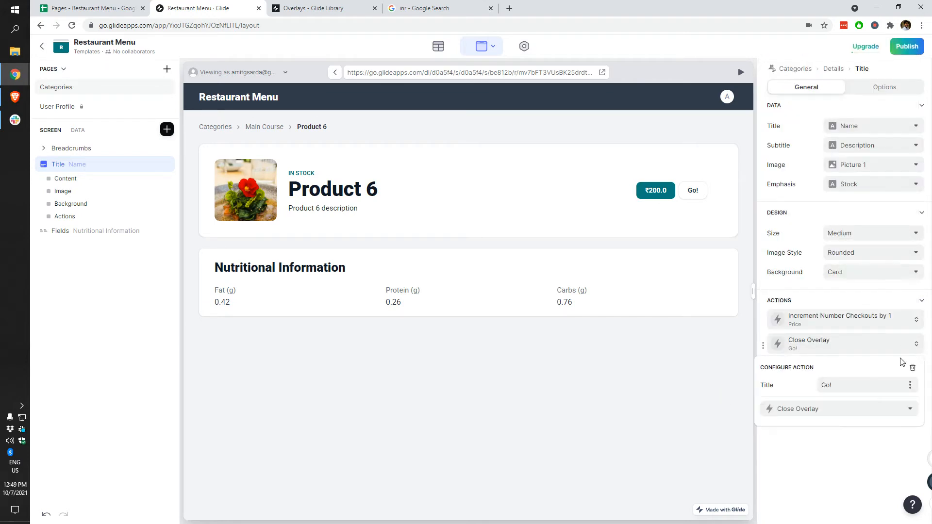
click(914, 369)
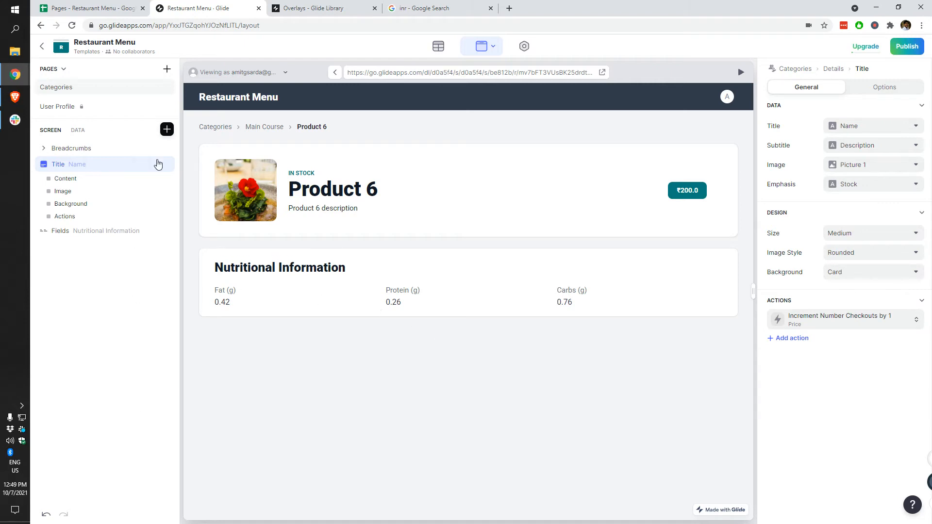
Step: Add an Image Block showing Picture 1, trying Square before choosing the widest aspect ratio
click(167, 130)
click(272, 145)
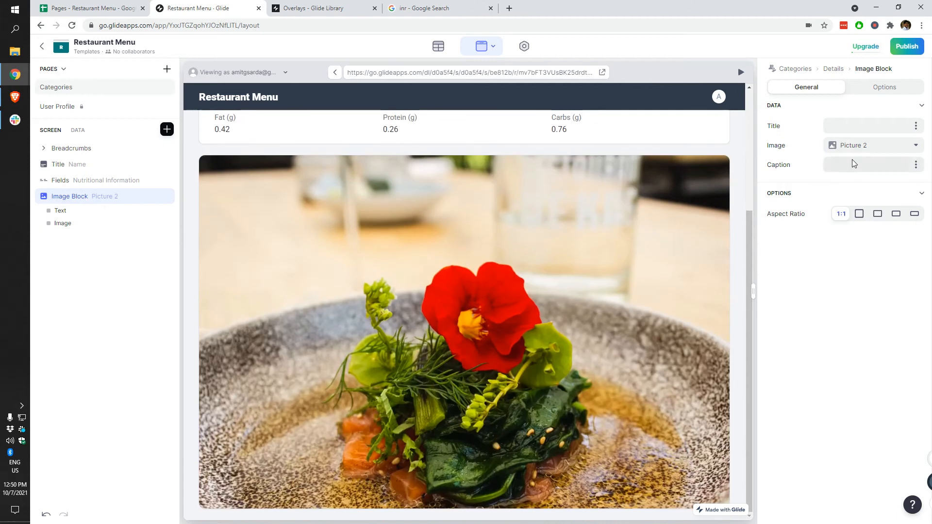
click(855, 147)
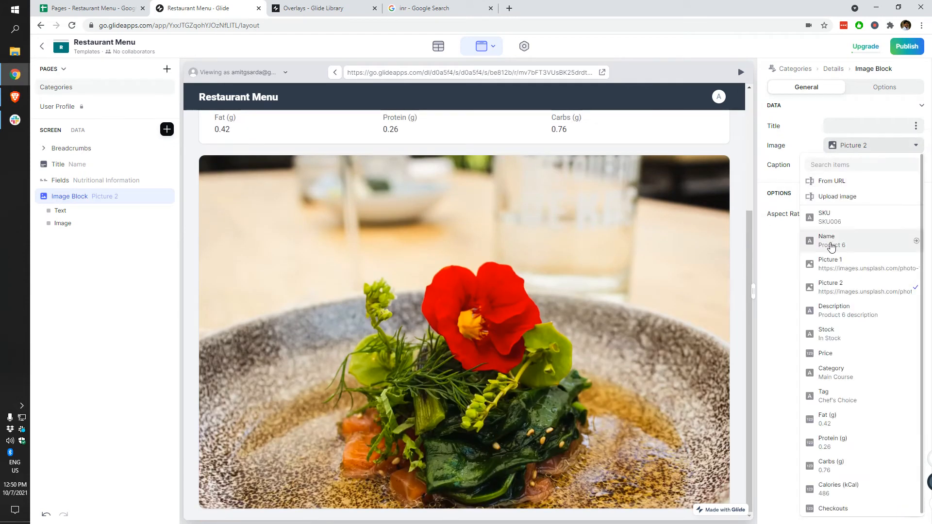
click(857, 267)
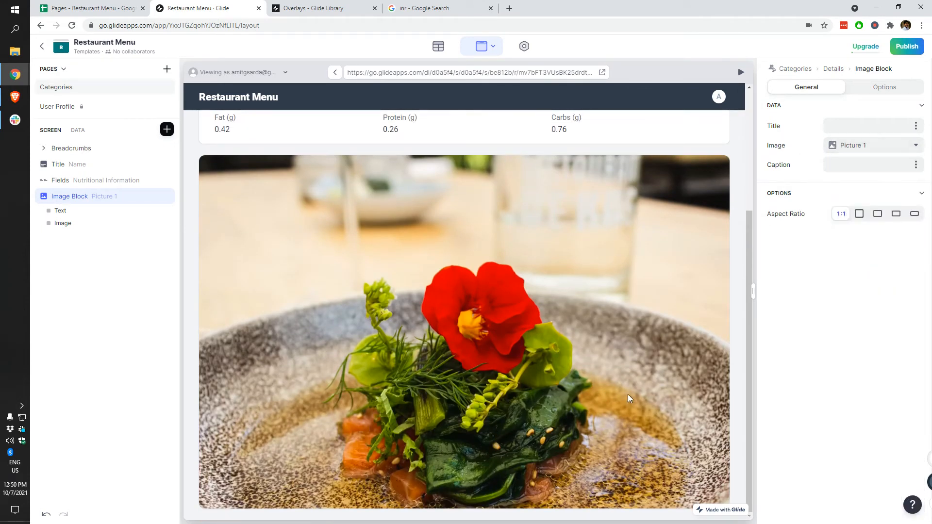
click(859, 214)
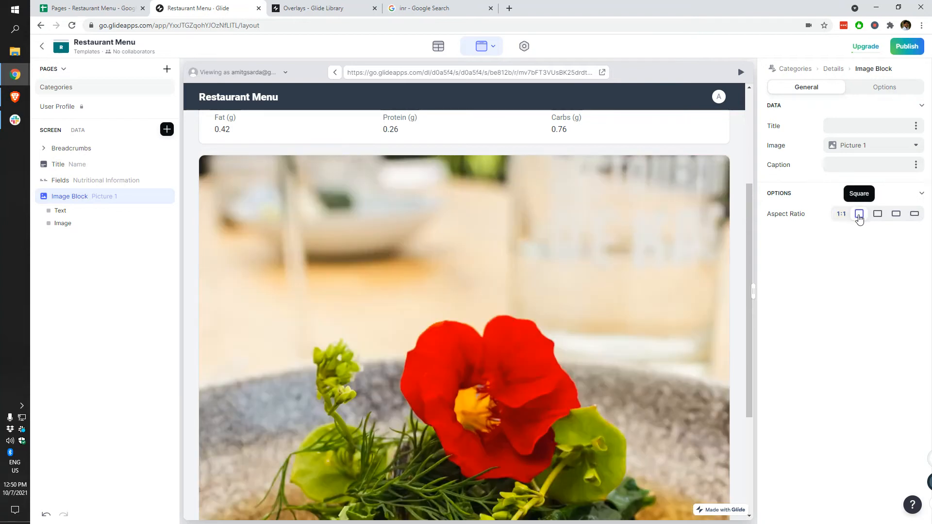
click(915, 214)
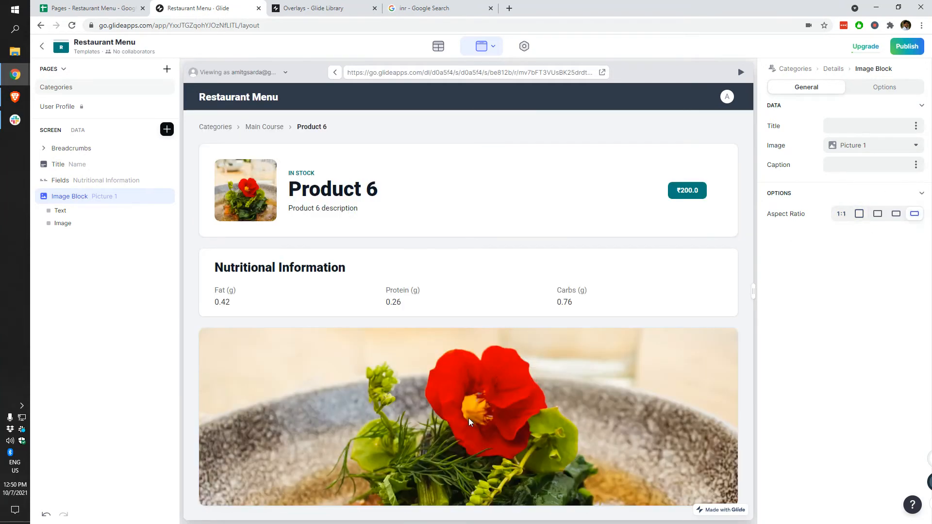
Step: Set the image block to 16:9 and drag it above the Title component
drag(755, 291, 622, 329)
click(896, 213)
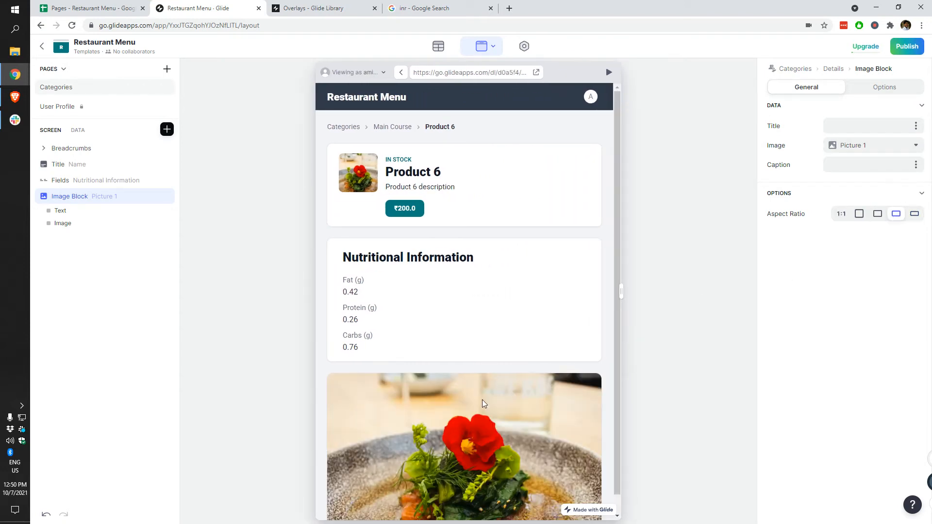
scroll(494, 428, down, 1)
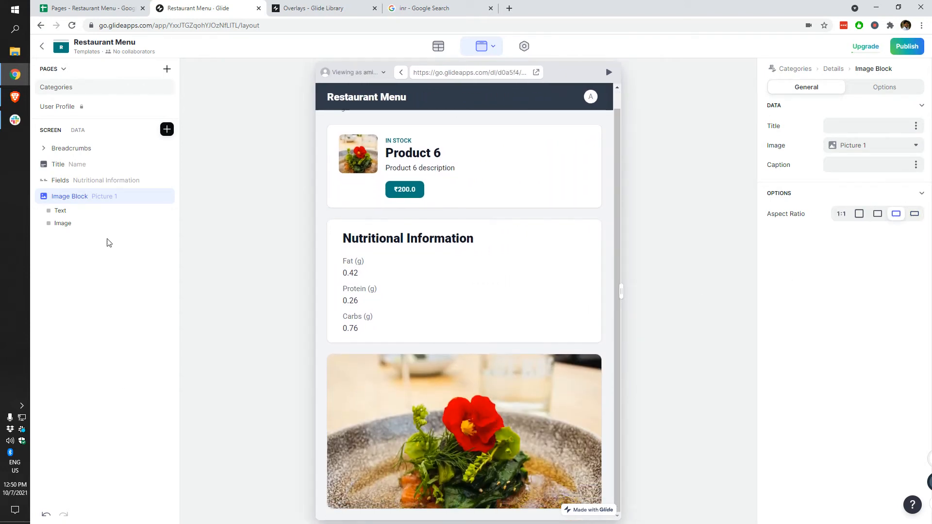
drag(97, 199, 98, 163)
click(172, 285)
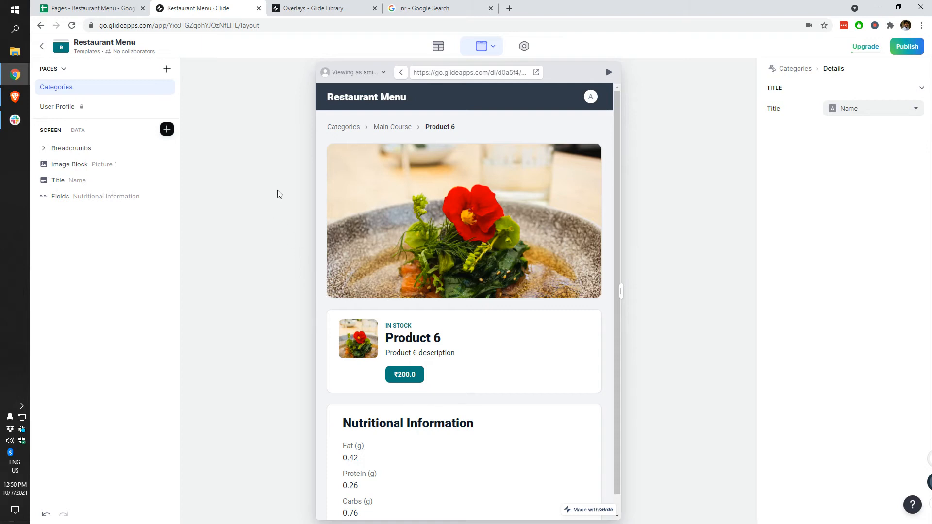
Step: Check the preview at phone and desktop widths and try the navigation and profile menus
drag(623, 287, 664, 285)
scroll(529, 317, down, 2)
scroll(558, 284, up, 2)
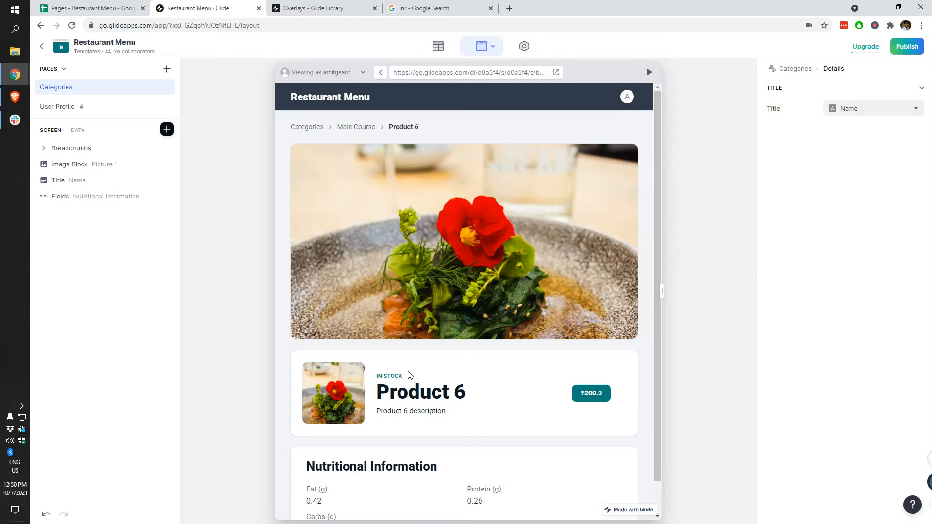
scroll(409, 375, down, 1)
drag(661, 287, 719, 292)
scroll(312, 494, down, 1)
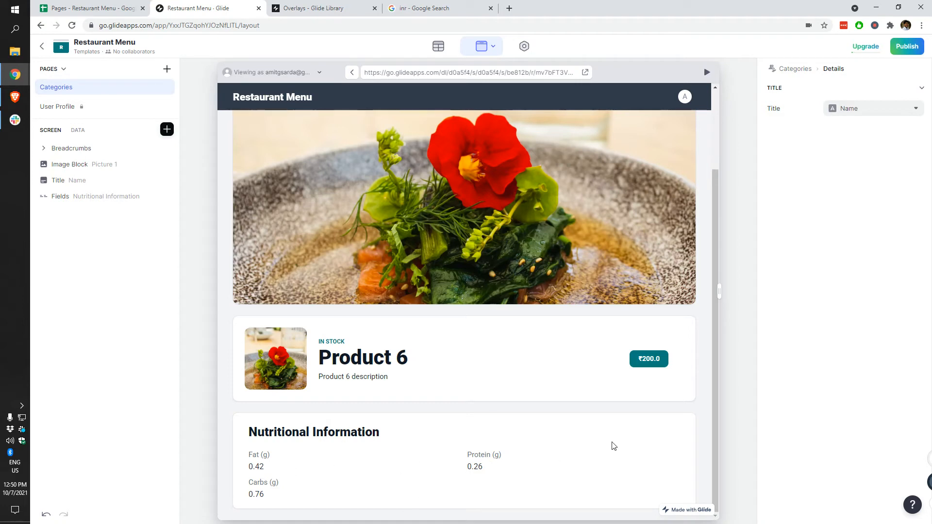
drag(718, 291, 538, 318)
drag(426, 335, 535, 334)
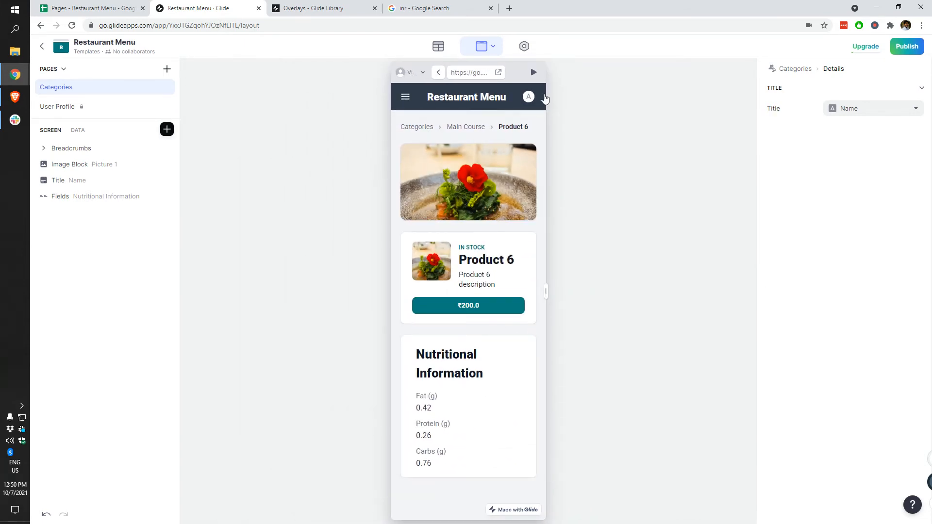
click(403, 101)
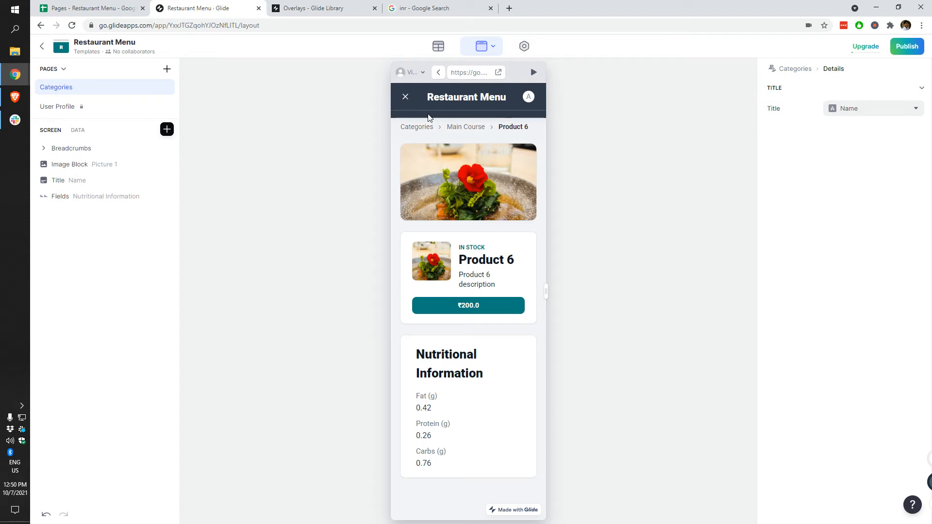
click(406, 98)
click(528, 98)
click(469, 137)
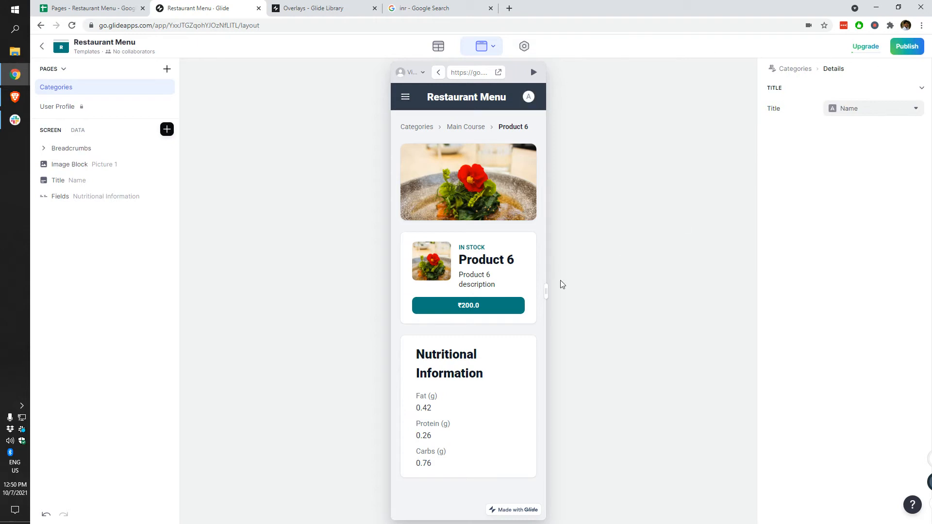
drag(547, 290, 742, 283)
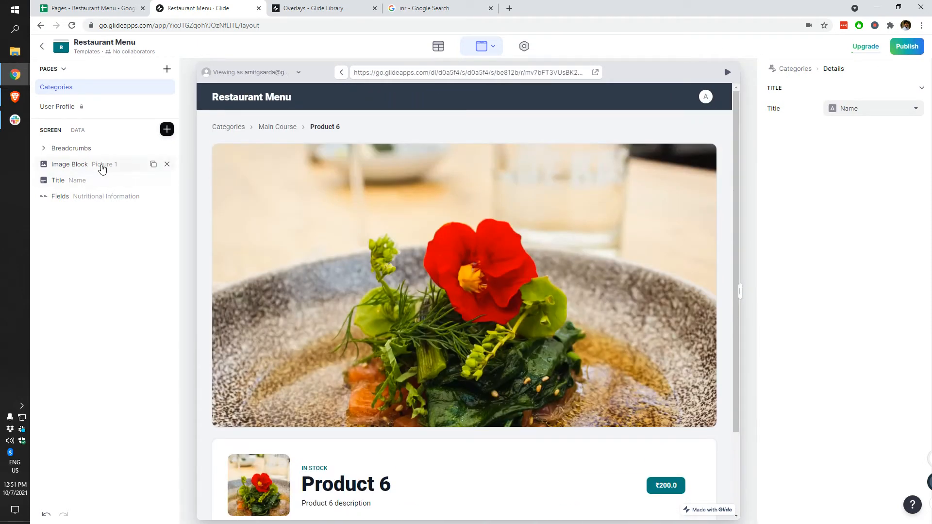
Step: Try a 3:1 ratio on the image block, then set it back to 16:9
click(100, 165)
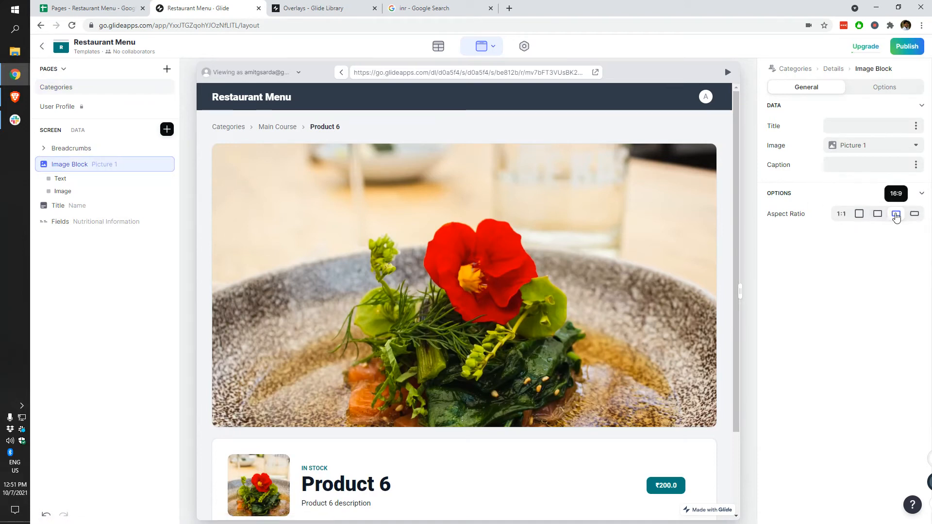
click(913, 218)
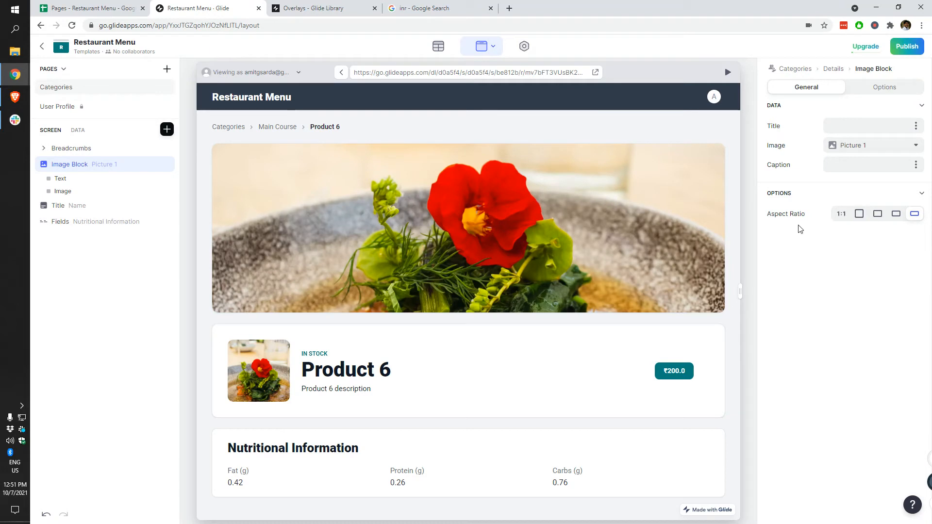
click(896, 214)
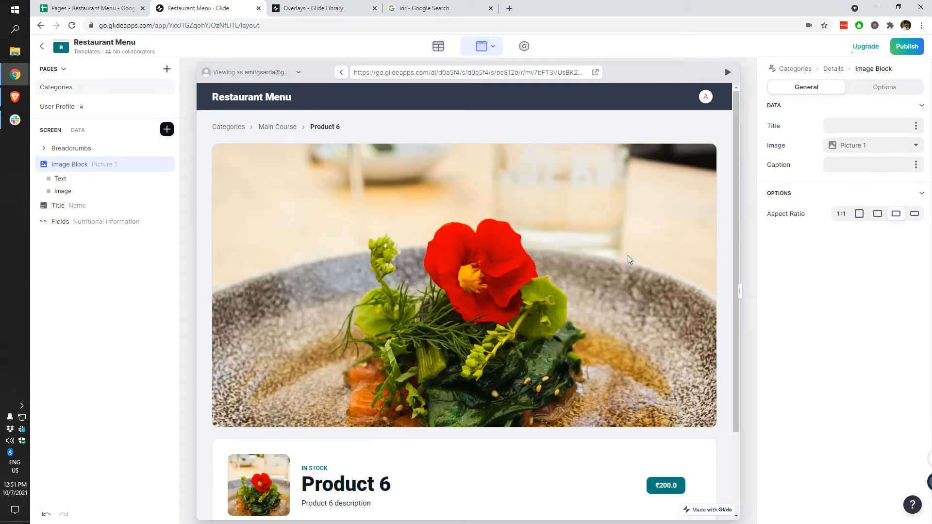
scroll(578, 239, down, 2)
scroll(293, 190, up, 3)
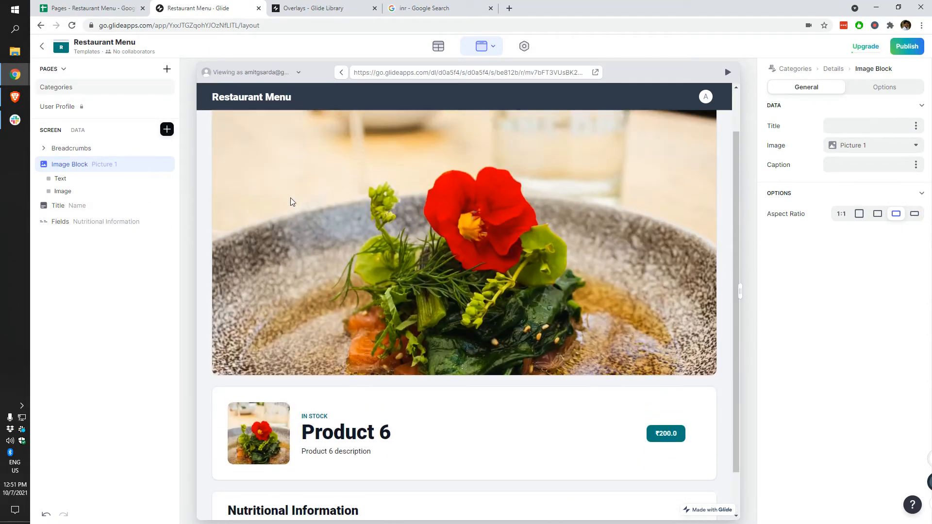
Step: Open Product 7's detail page from the Main Course breadcrumb
click(277, 127)
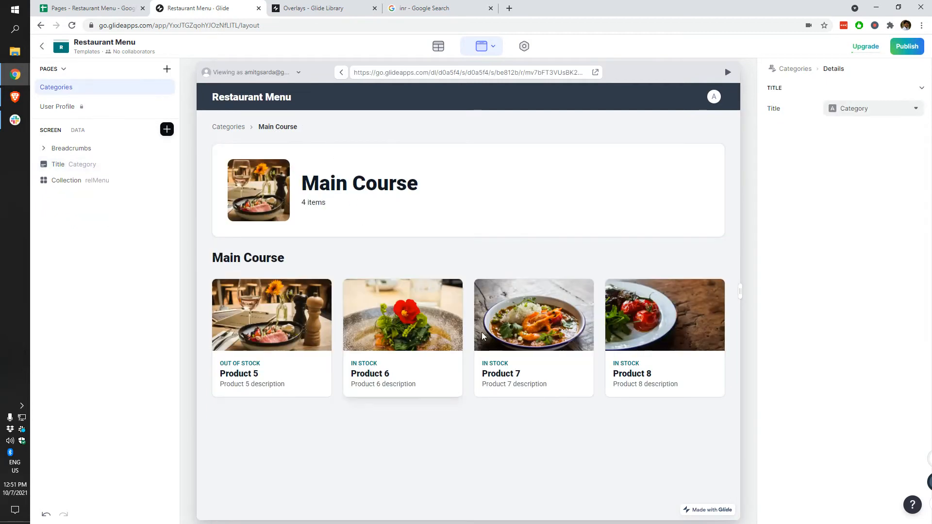
click(574, 309)
scroll(554, 298, down, 2)
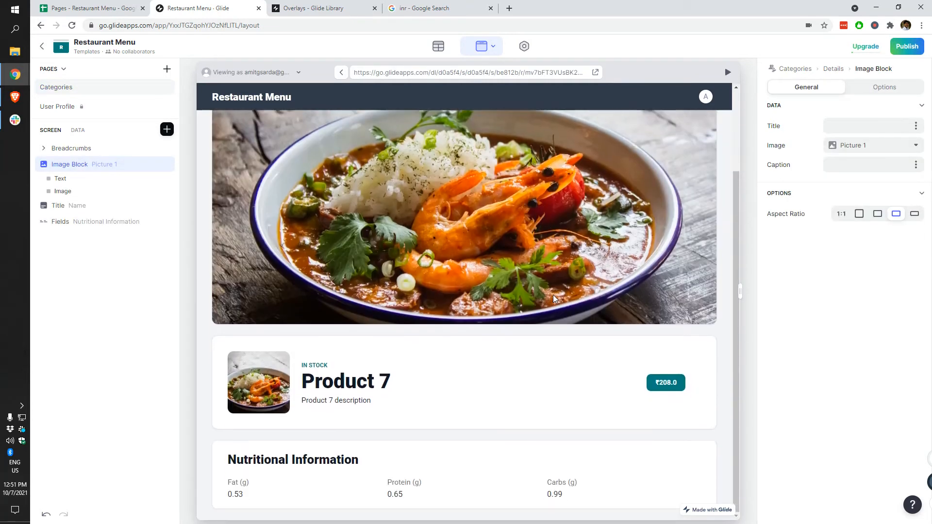
Step: Publish the app, change its link to menus.glide.page, and copy the new link
click(907, 46)
click(524, 367)
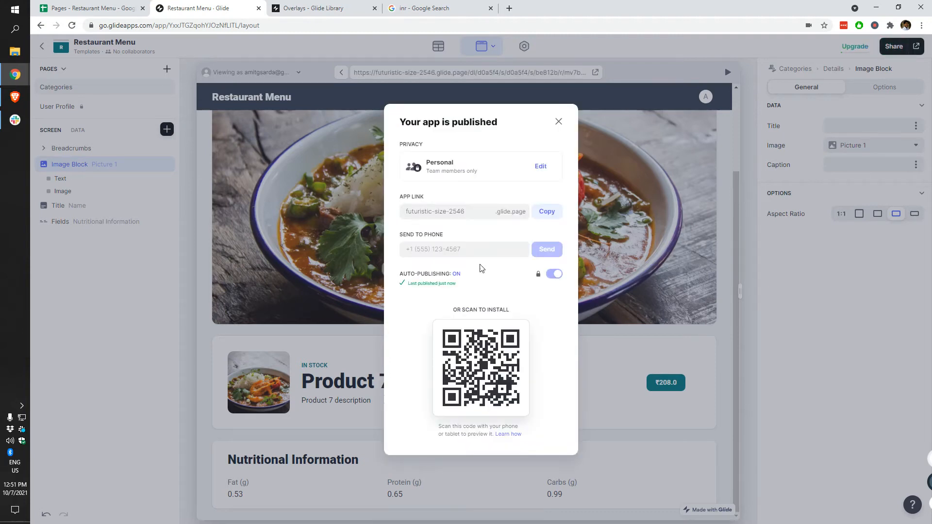
triple_click(447, 212)
text(menu)
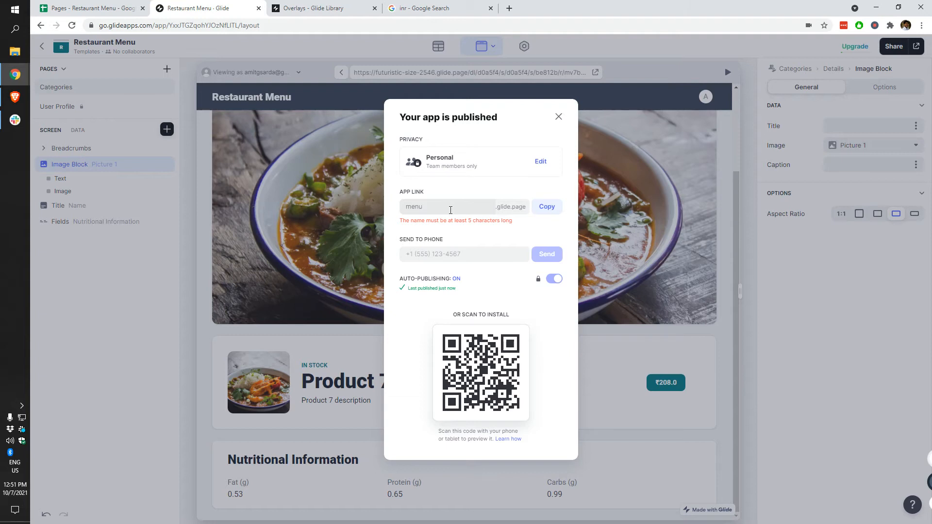
text(s)
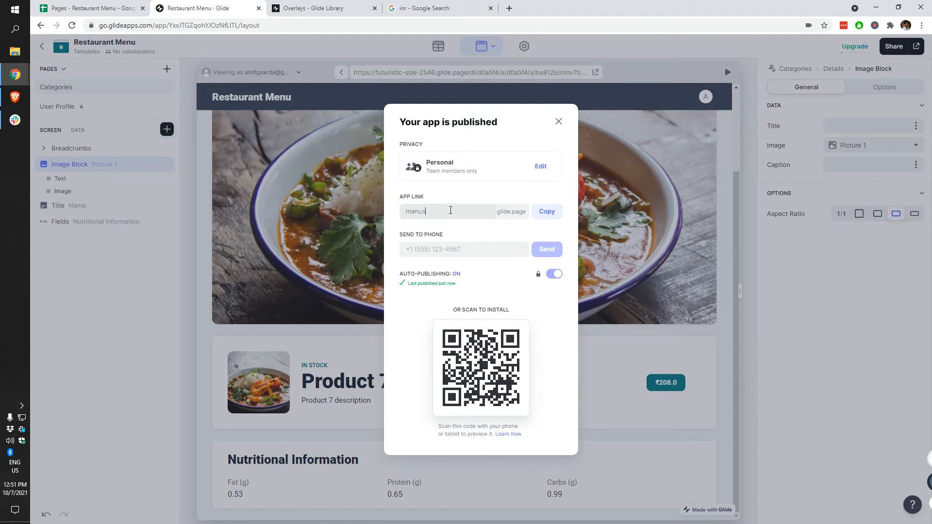
click(547, 211)
click(560, 123)
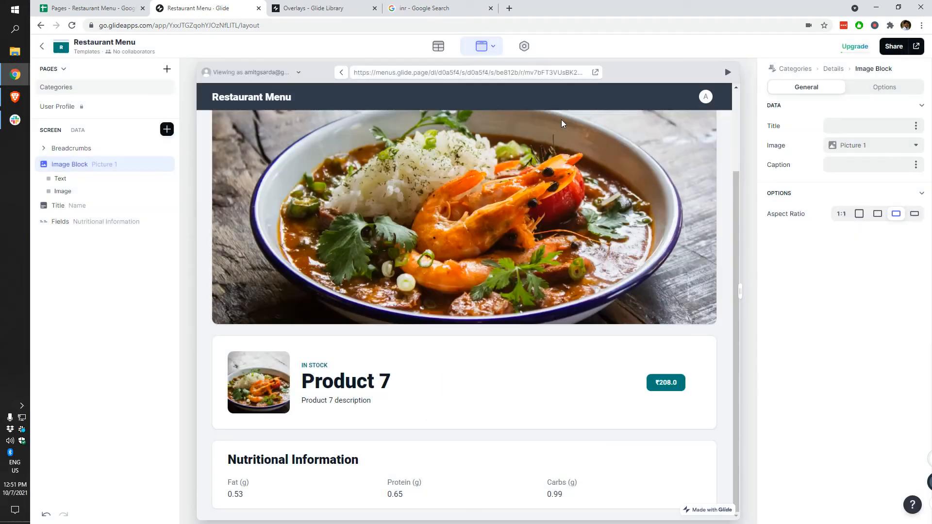
Step: Open the published app in a new tab and close the Overlays and Google Search tabs
click(917, 46)
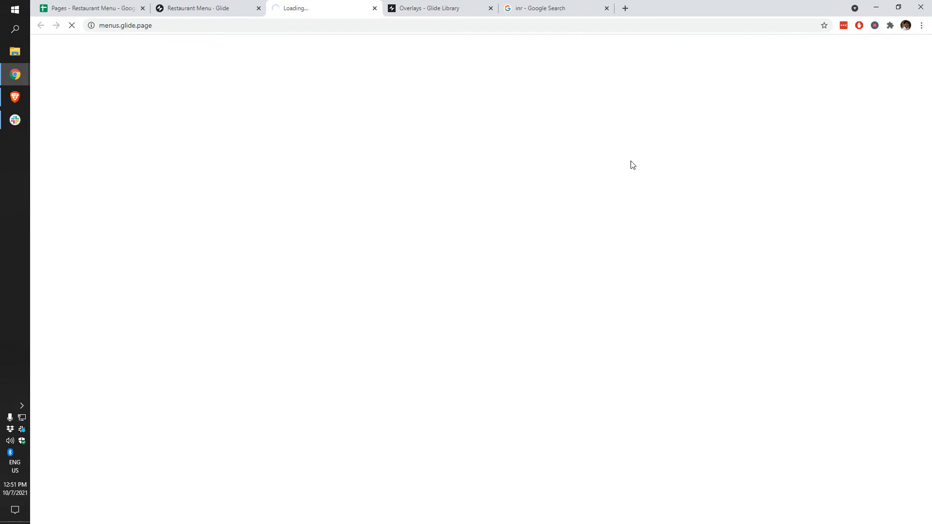
click(490, 8)
click(490, 8)
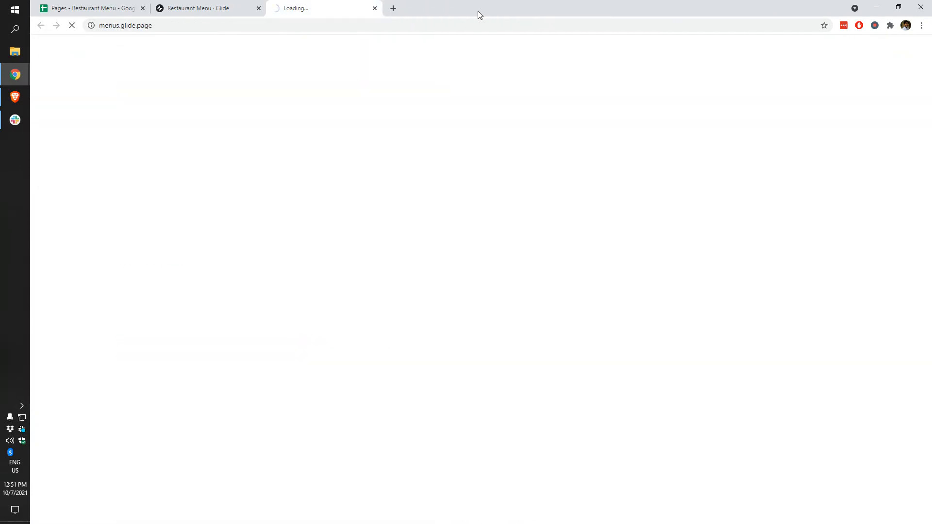
Step: Load PageSpeed Insights in a new tab, then switch to the published Restaurant Menu app
click(394, 7)
text(page)
text(speed)
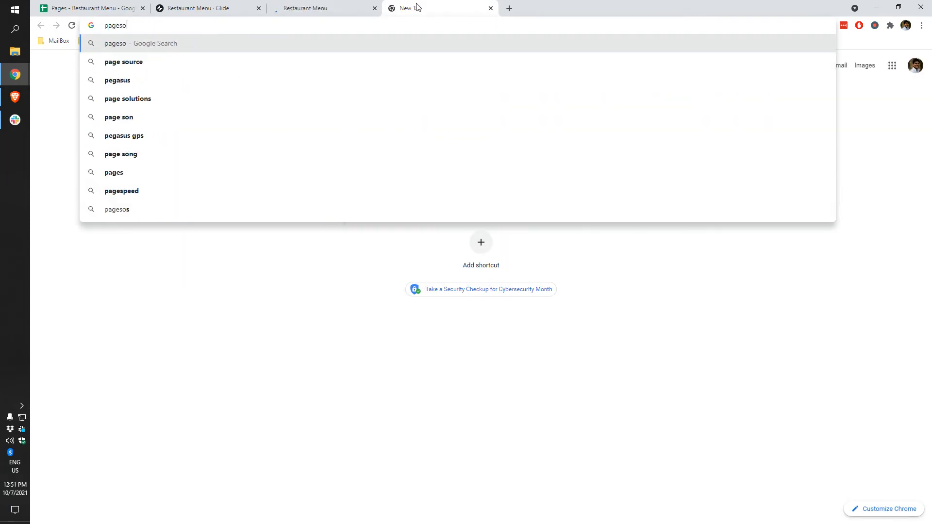
key(Up)
key(Up)
key(Up)
key(Return)
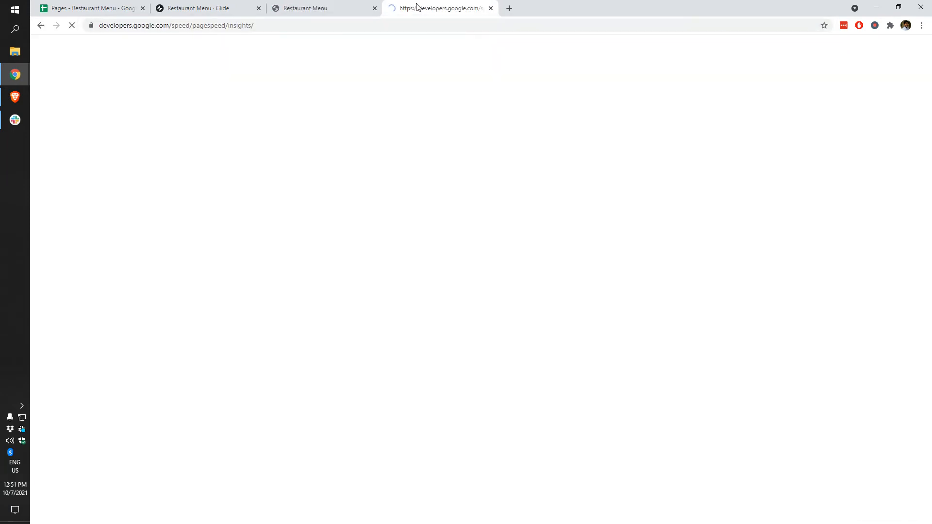
click(358, 7)
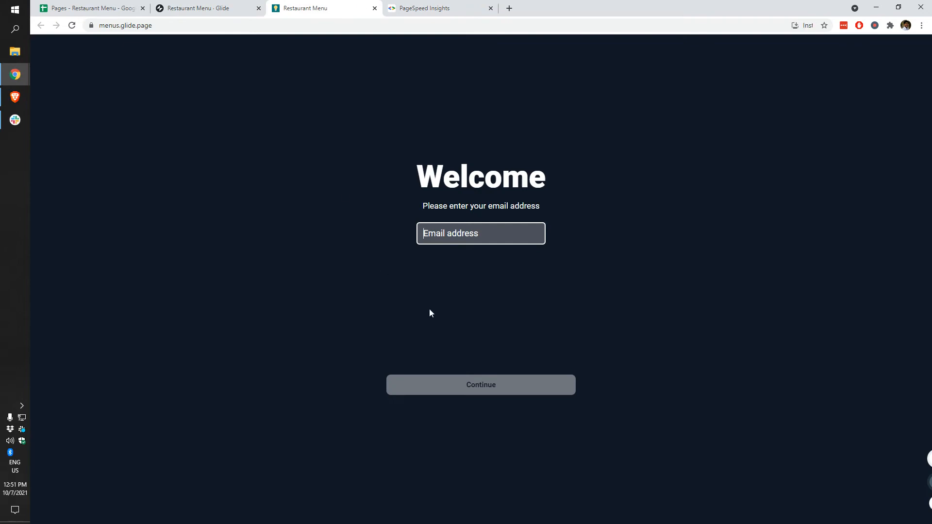
Step: In Settings > Privacy, try Sign-in Required, then set sign-in back to None
click(199, 8)
click(524, 47)
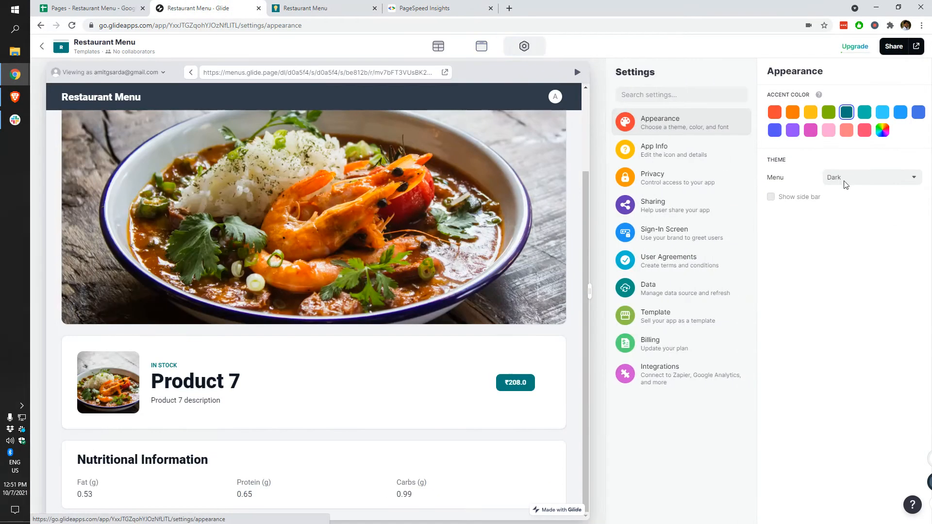
click(680, 177)
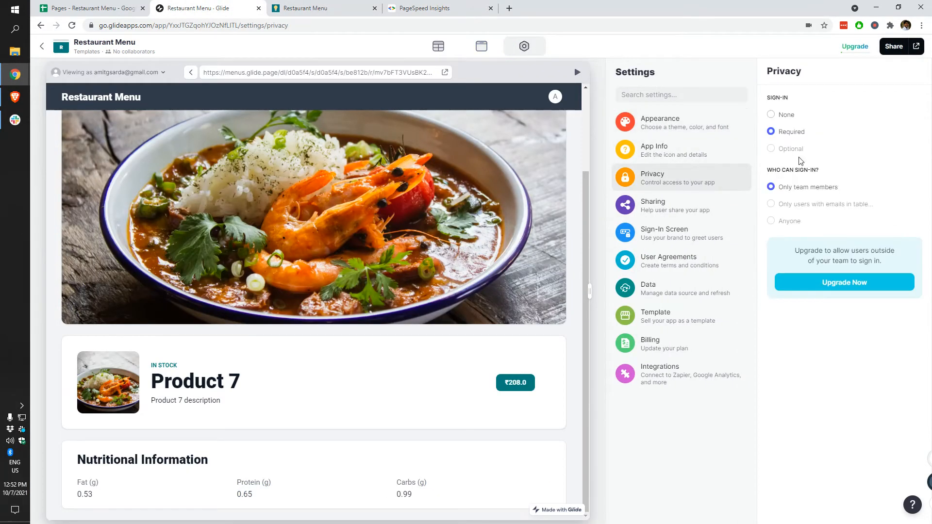
click(787, 115)
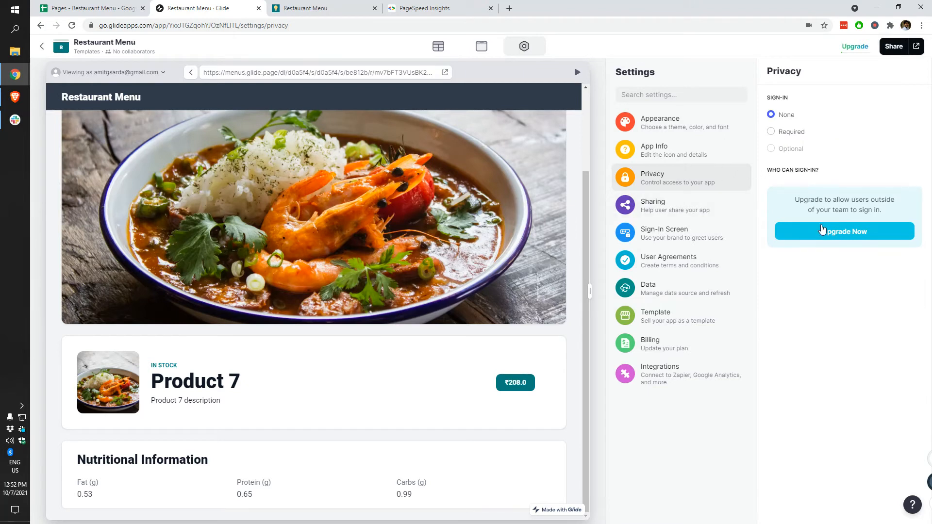
click(345, 5)
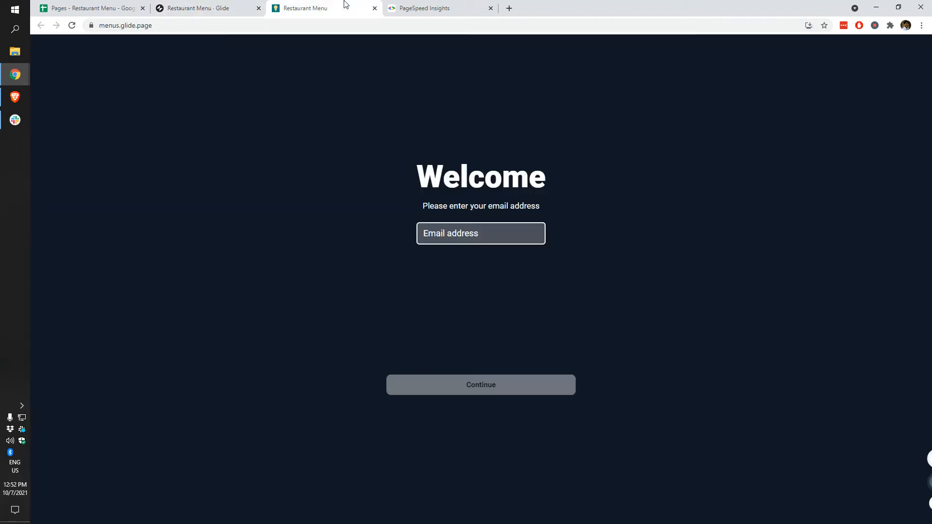
click(231, 5)
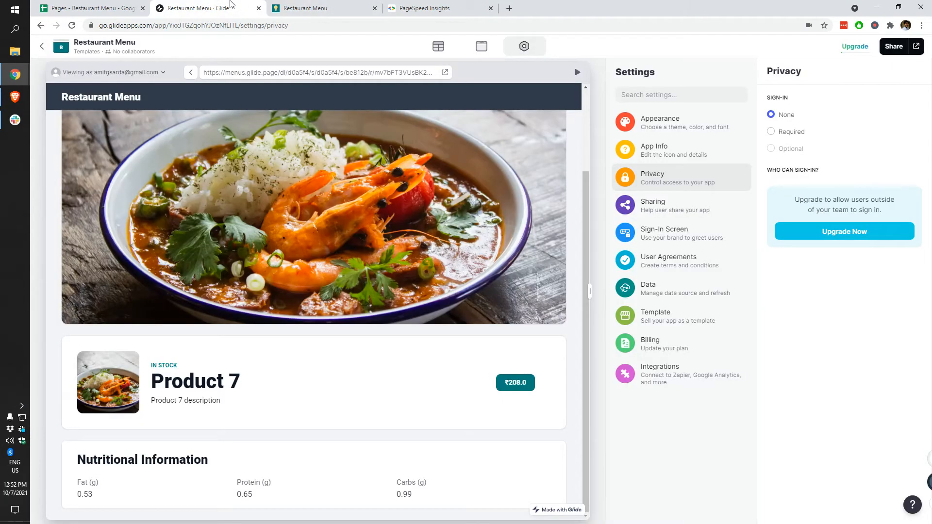
click(784, 134)
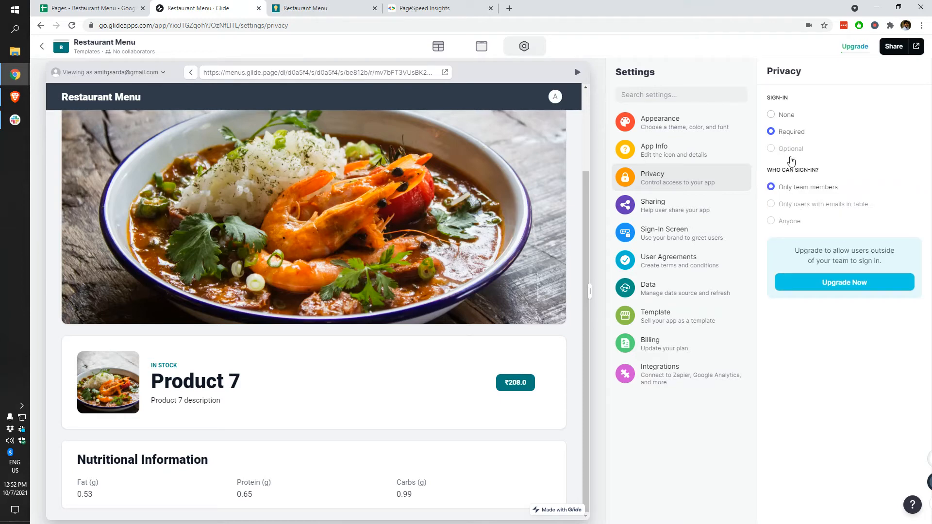
click(791, 115)
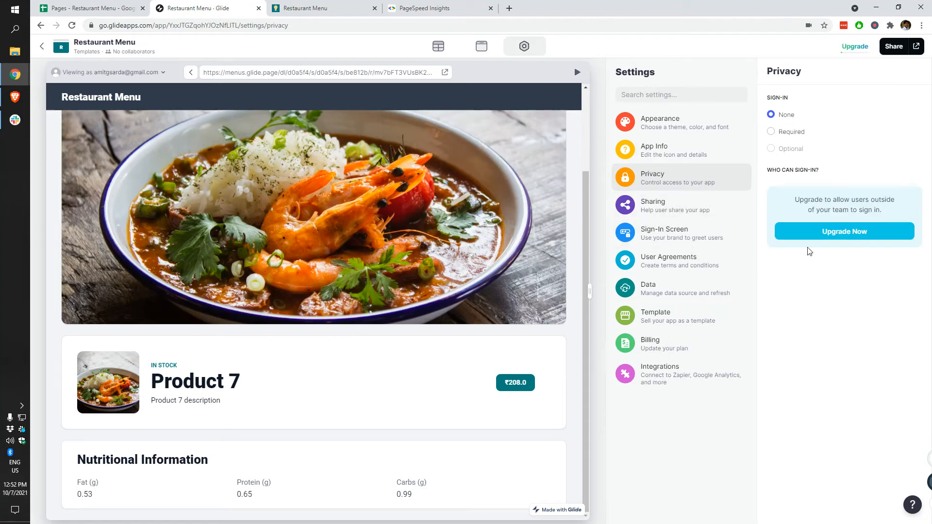
Step: Reload the published app and select its web address
click(301, 8)
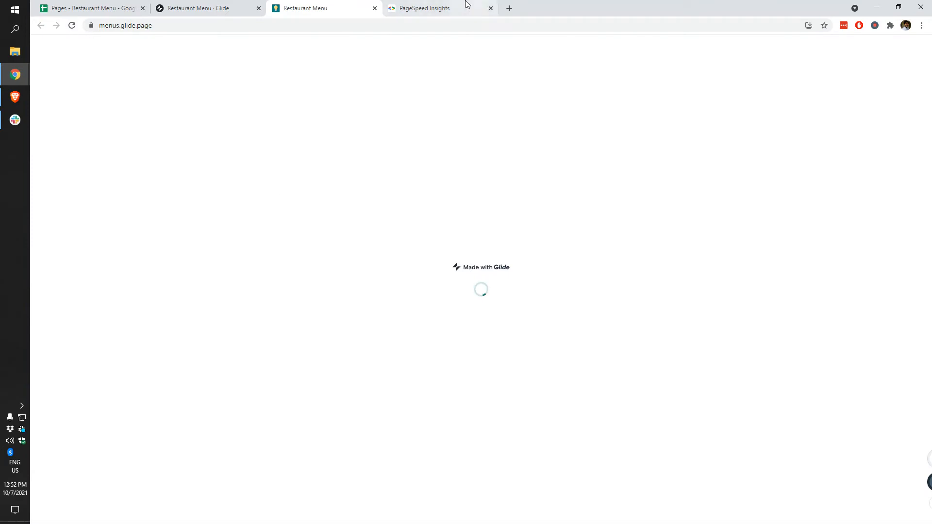
click(404, 9)
click(311, 9)
click(249, 26)
key(ctrl+c)
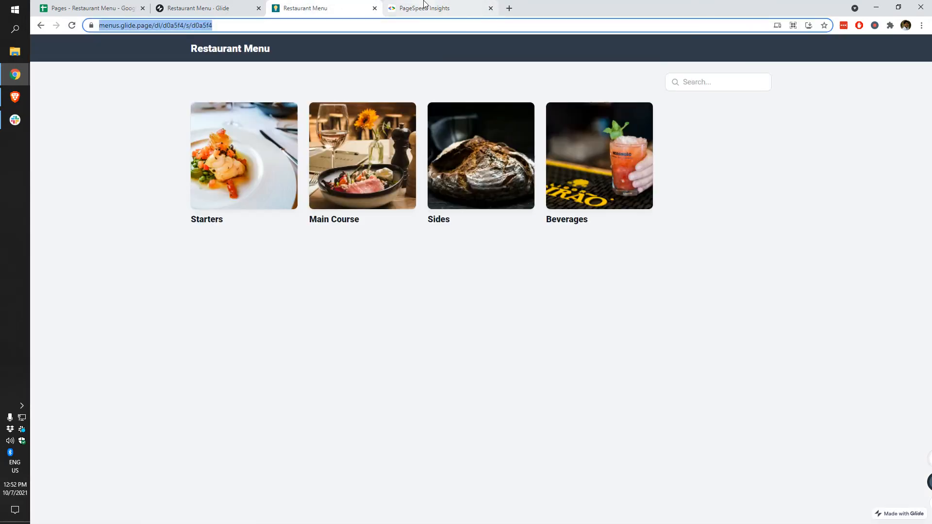
Step: Paste the app URL into PageSpeed Insights, trim it to menus.glide.page, and run the analysis
click(424, 6)
click(350, 131)
key(ctrl+v)
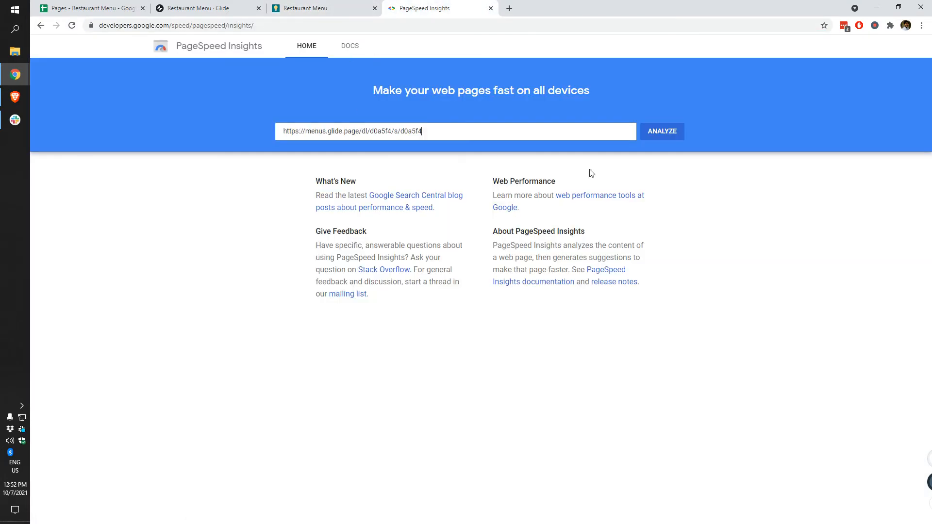
click(671, 139)
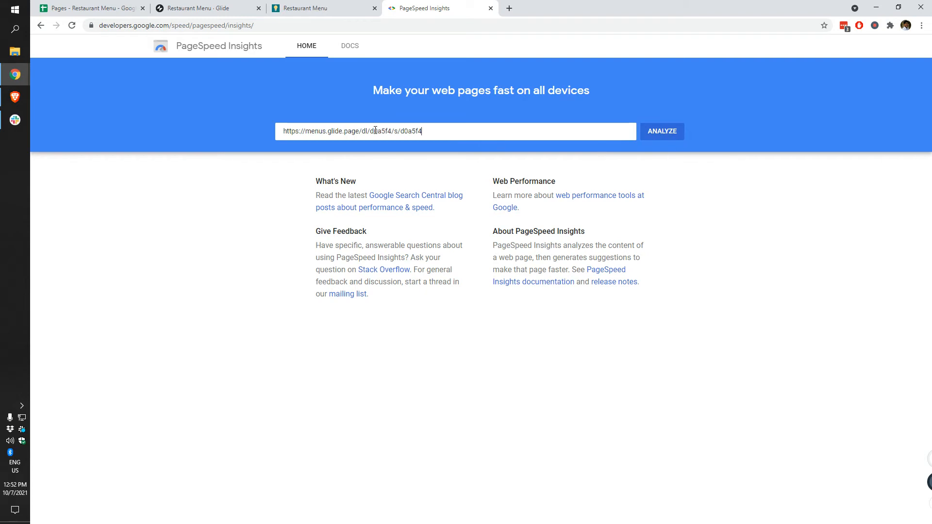
drag(361, 134, 612, 128)
key(BackSpace)
key(Return)
Step: Try the published menu's search box, then return the Glide preview to the categories grid
click(264, 6)
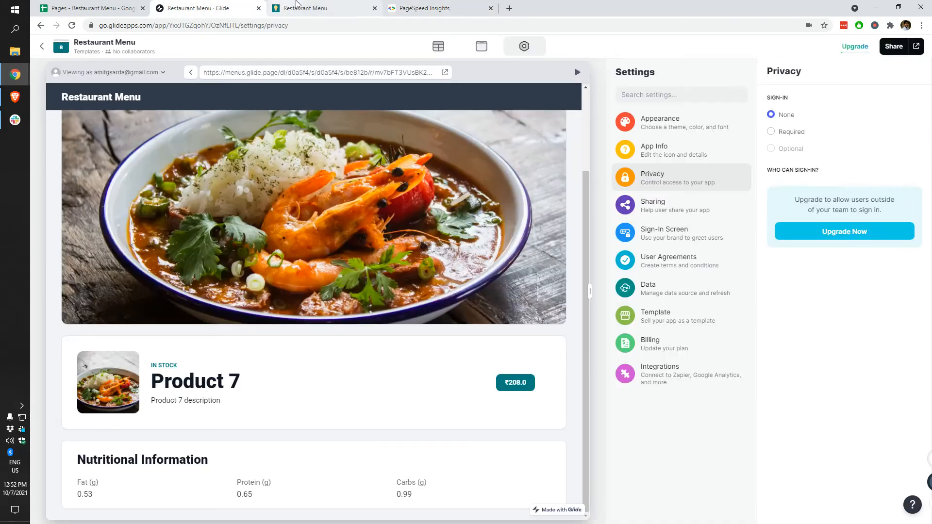
click(340, 10)
click(270, 357)
click(705, 79)
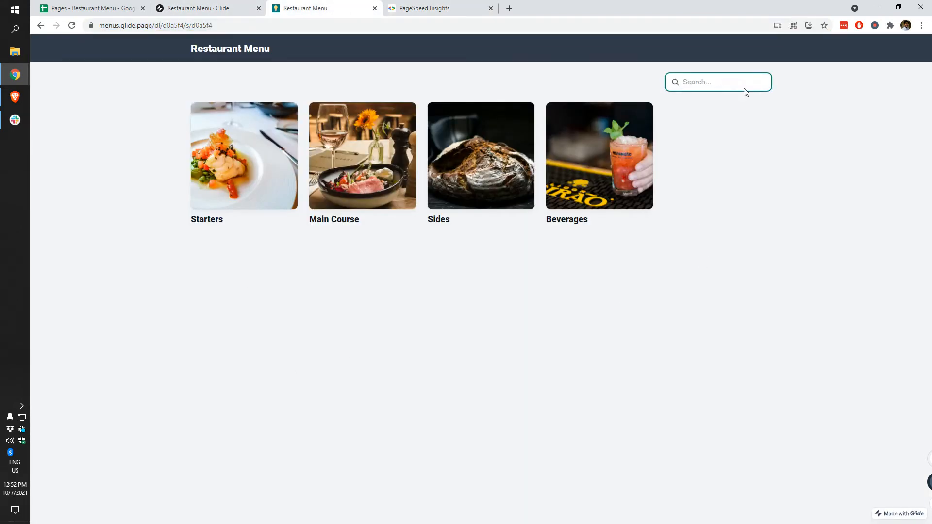
click(245, 7)
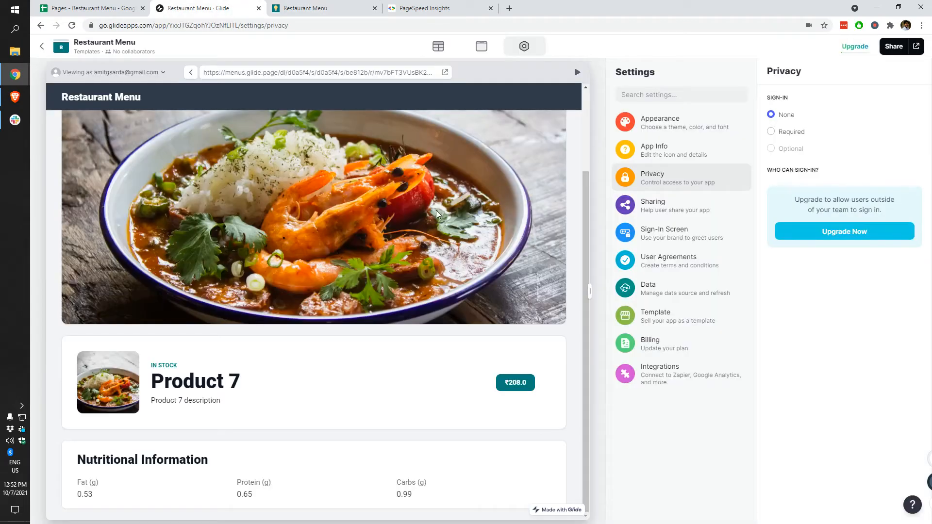
click(78, 127)
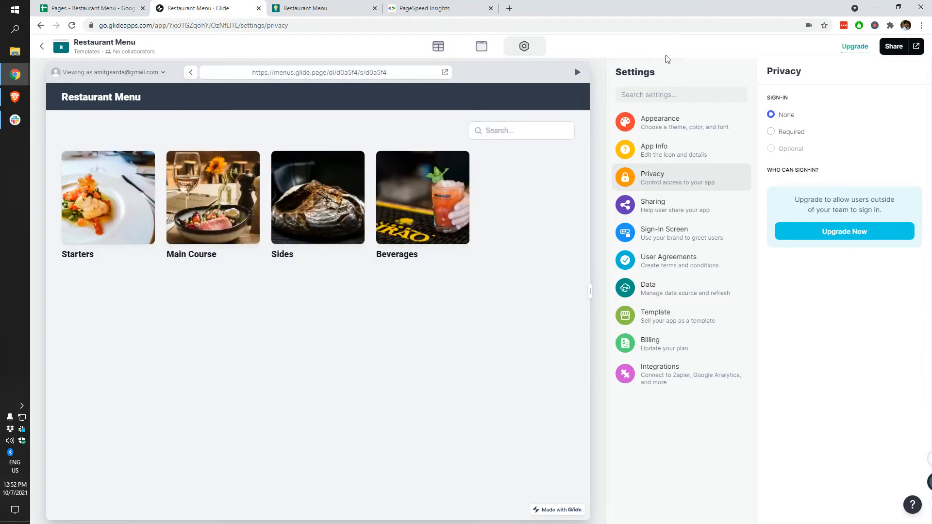
Step: Turn off Show search bar on the Categories collection in Layout
click(479, 47)
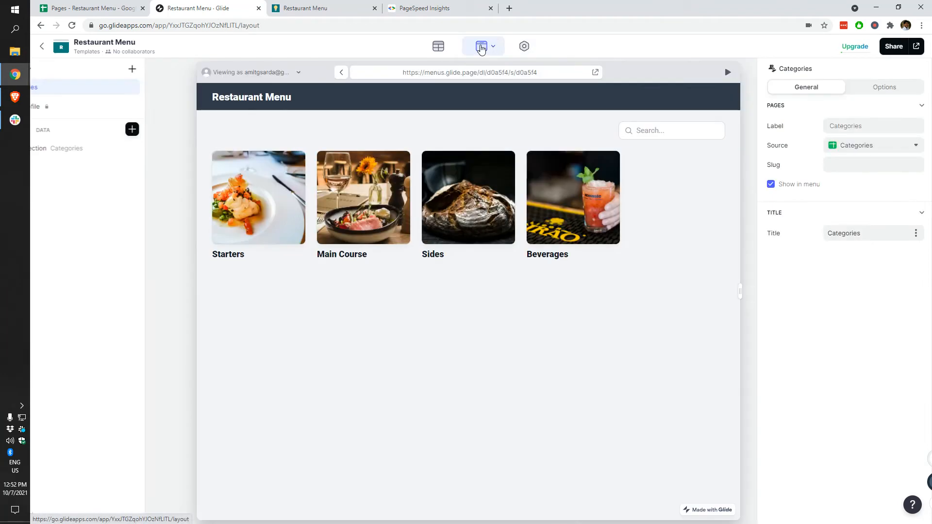
click(878, 92)
click(75, 146)
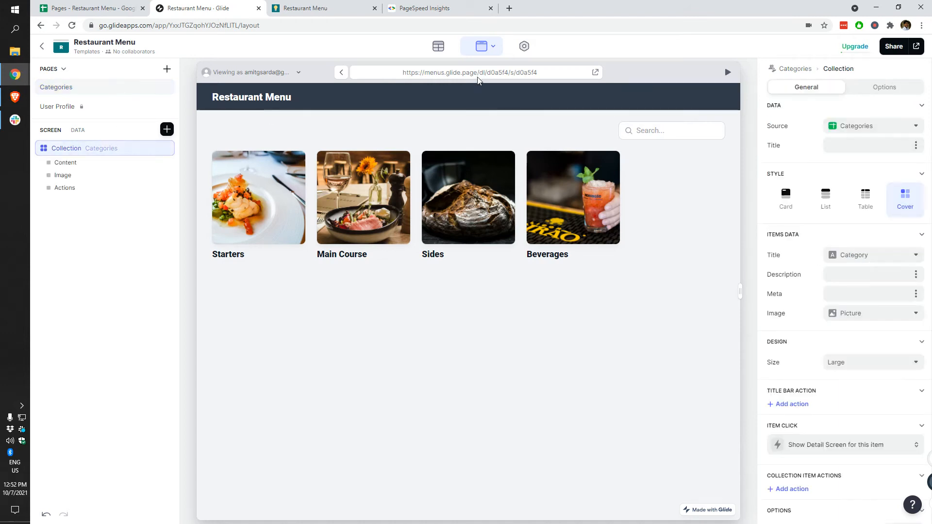
click(887, 88)
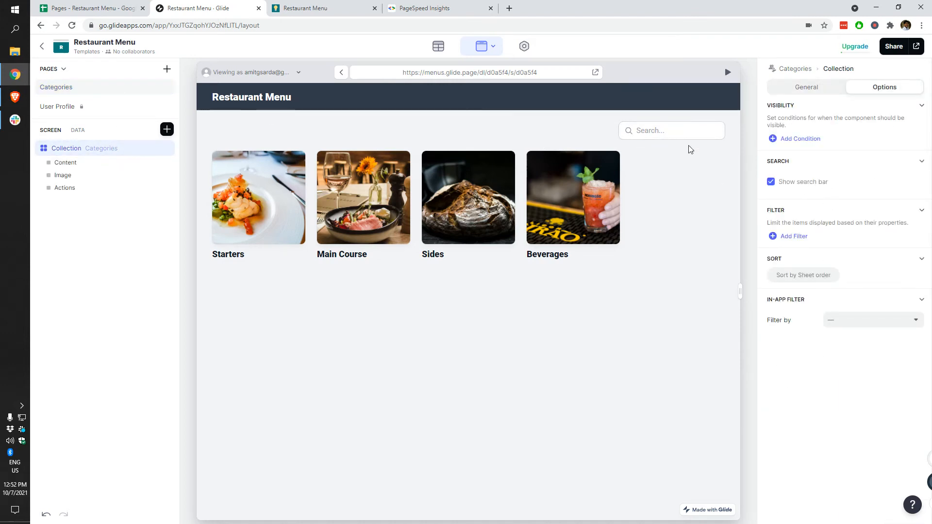
click(804, 182)
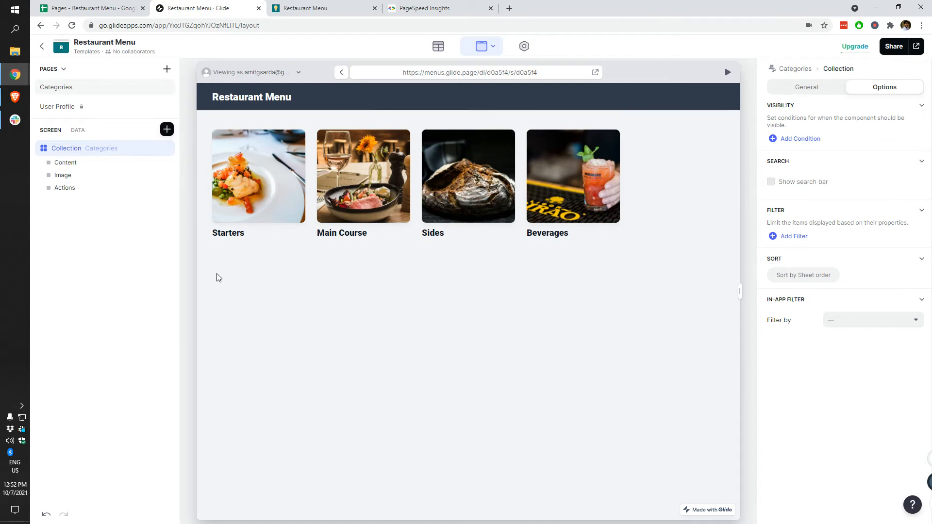
Step: Check the Main Course item collection's search bar option, then reselect the Categories collection
click(369, 172)
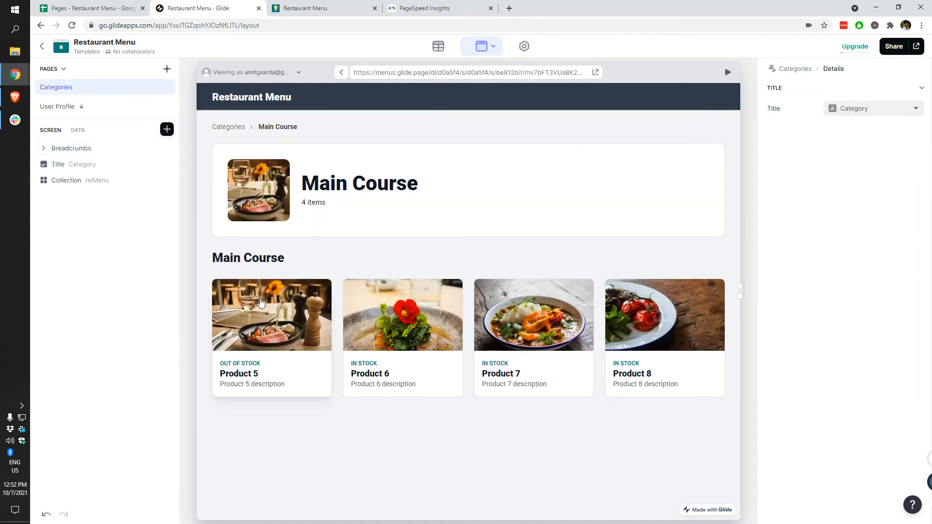
click(78, 186)
click(886, 89)
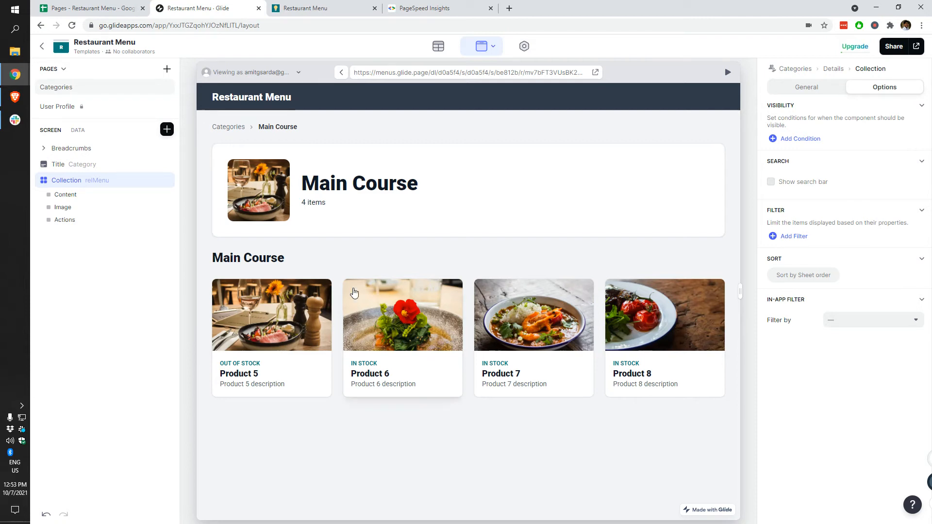
click(224, 127)
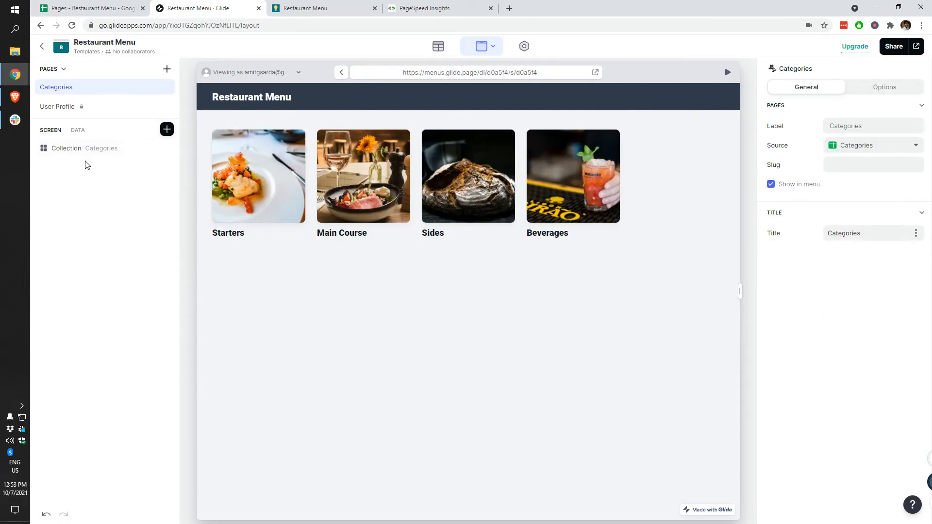
click(95, 153)
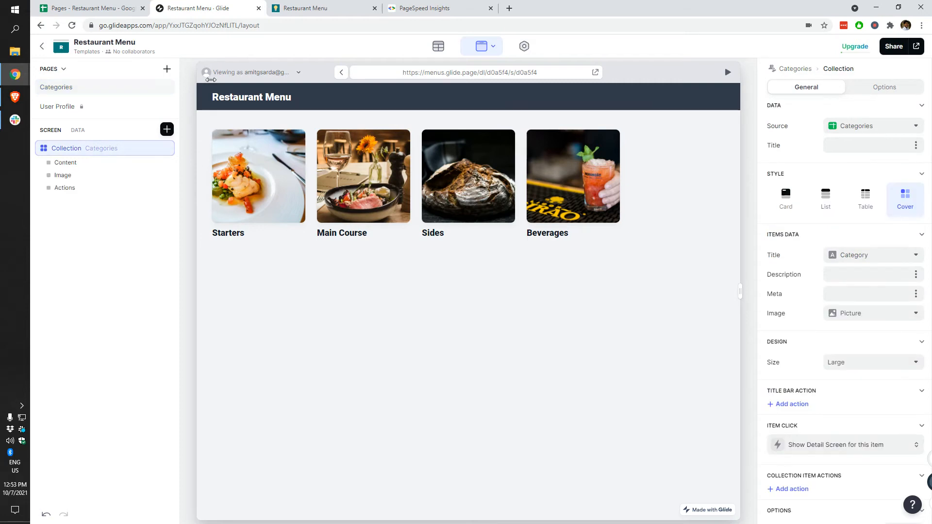
Step: Review the desktop PageSpeed results for menus.glide.page and rerun the analysis
click(414, 5)
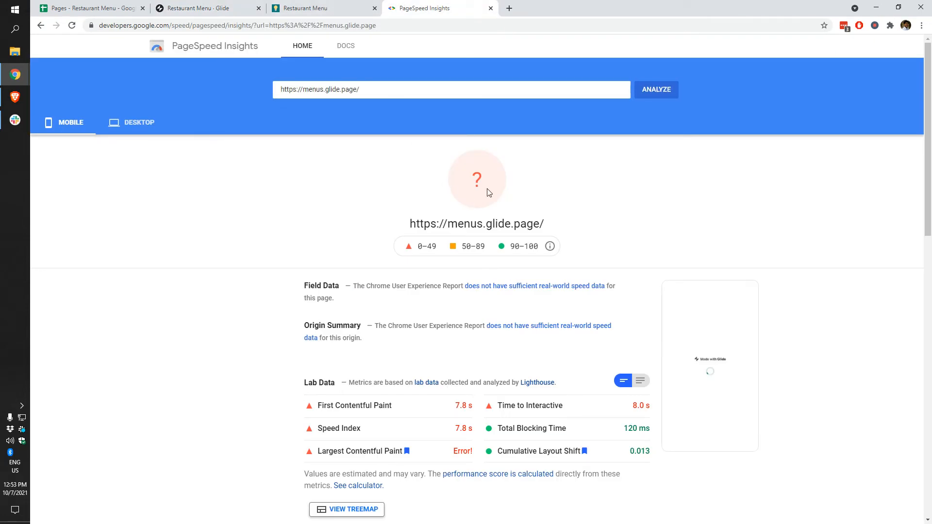
click(130, 126)
scroll(656, 185, down, 4)
scroll(583, 194, up, 4)
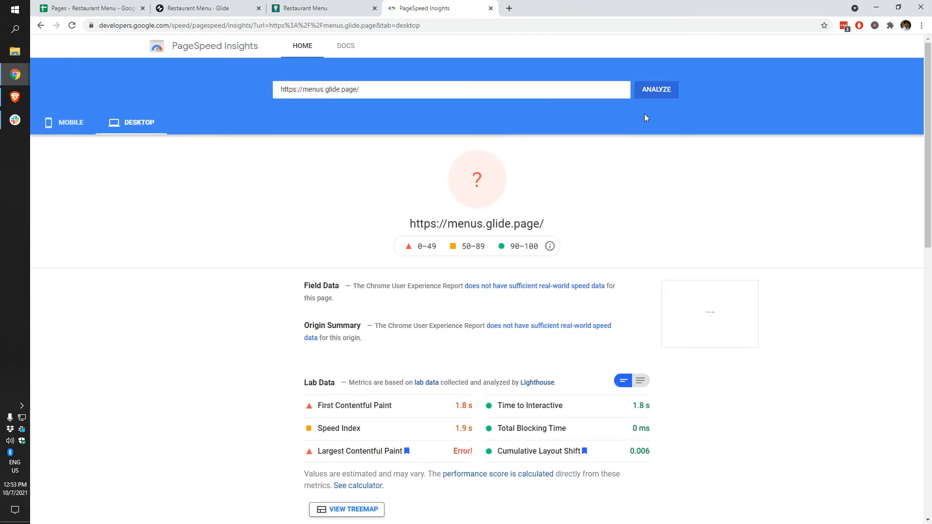
click(649, 94)
Step: Set the Glide app's accent colour to yellow in Settings
click(312, 6)
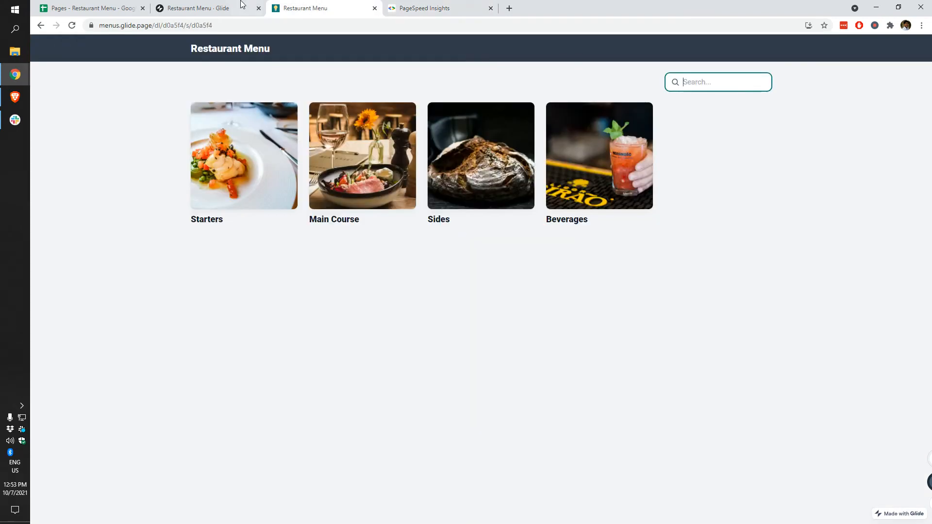
click(226, 7)
click(523, 47)
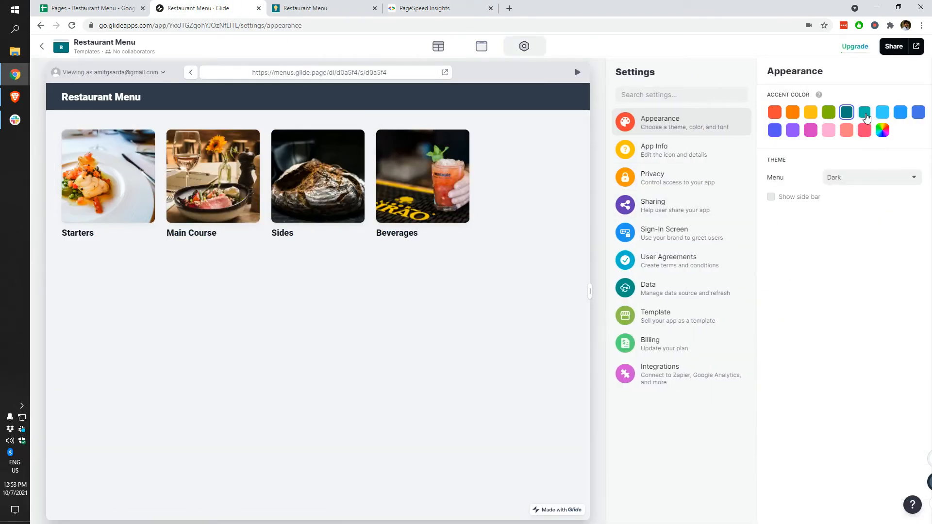
click(809, 117)
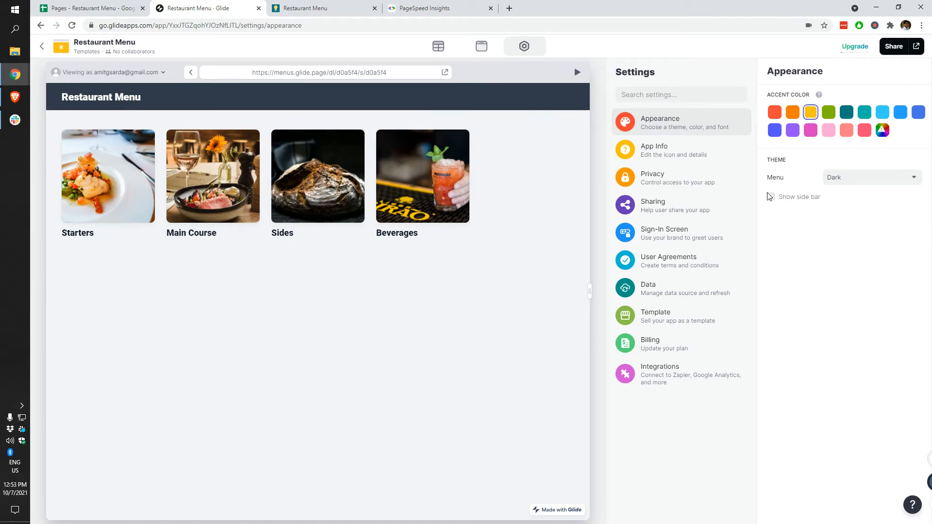
Step: Look through the app name, privacy, sharing, sign-in, agreements and data source settings
click(676, 146)
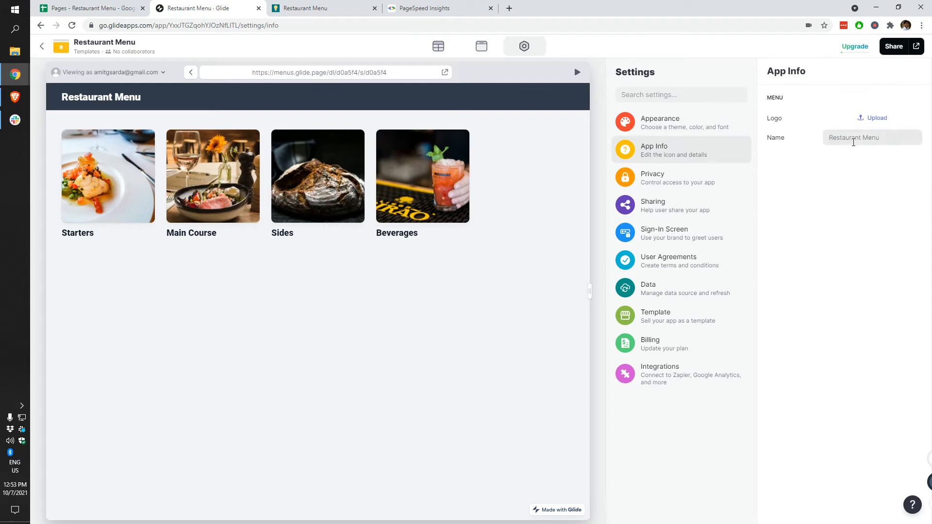
click(700, 192)
click(693, 206)
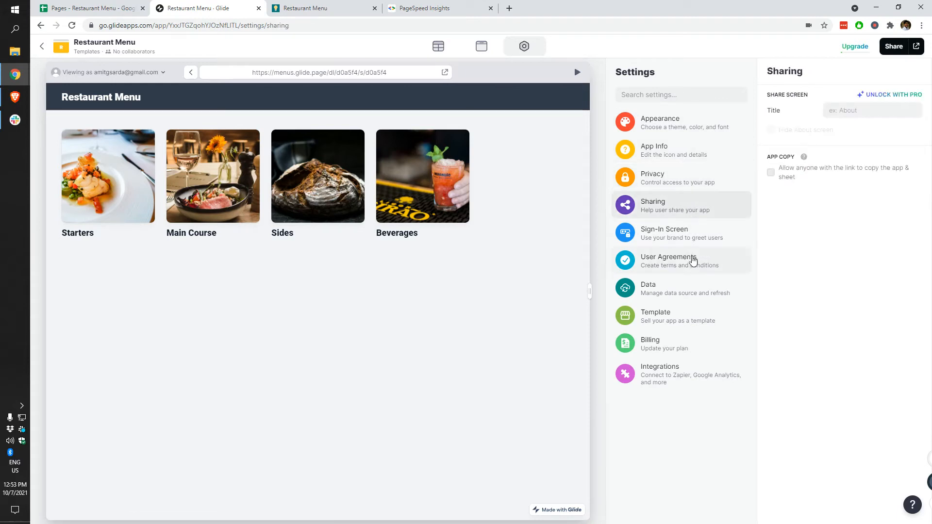
click(692, 237)
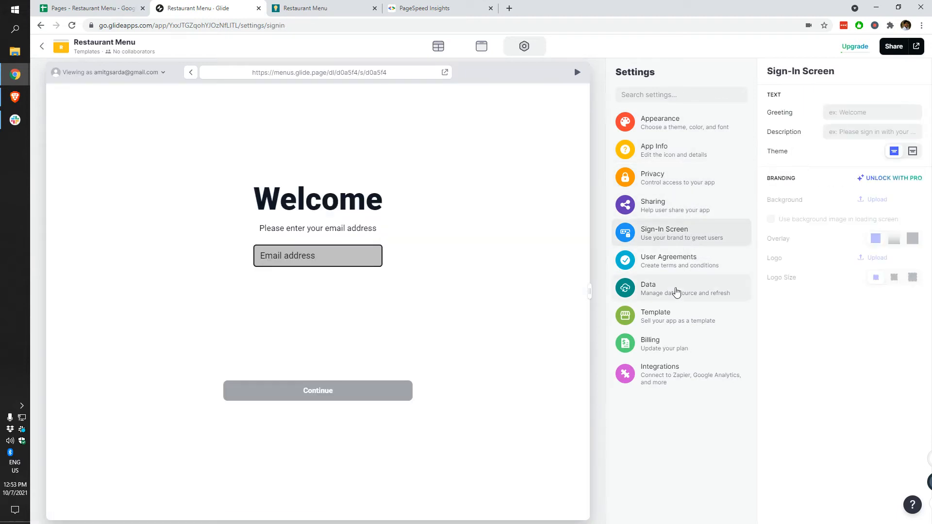
click(678, 265)
click(675, 289)
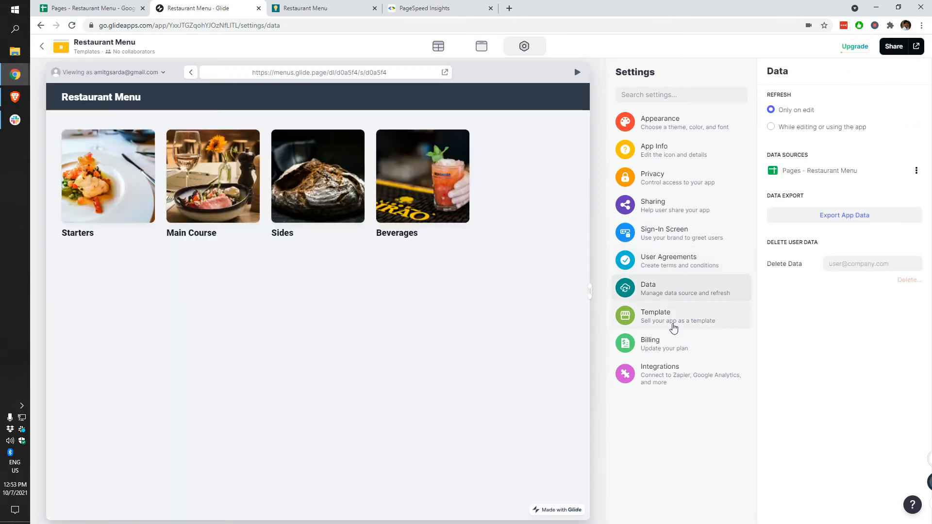
Step: Check the template, billing and integrations settings, then go back to the layout editor
click(678, 316)
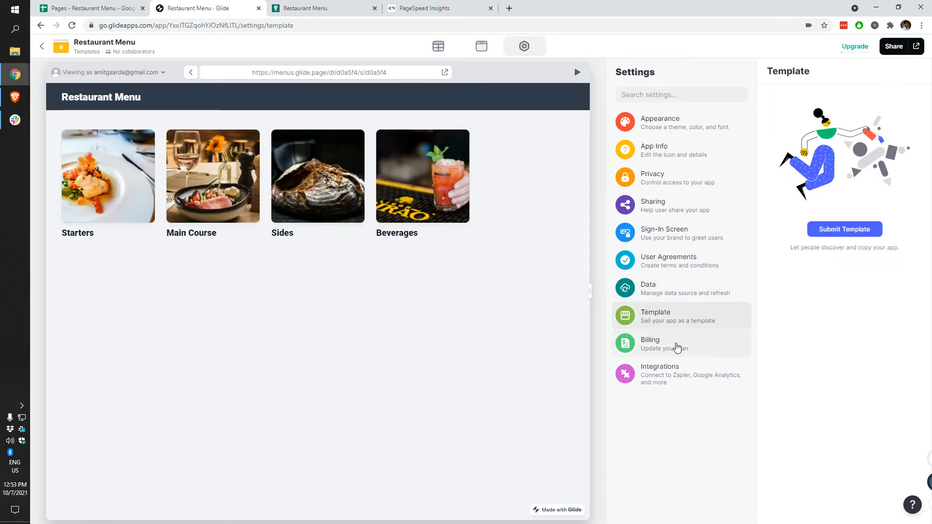
click(677, 348)
click(681, 391)
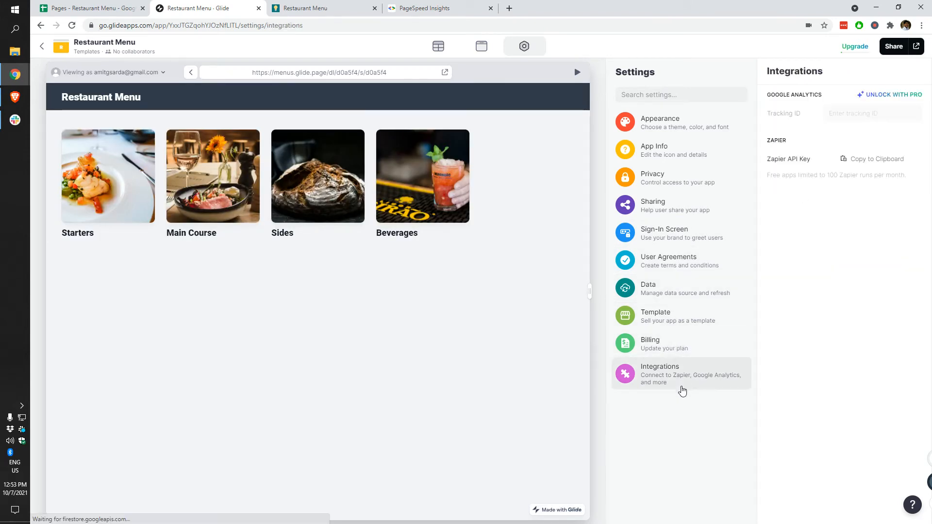
click(673, 321)
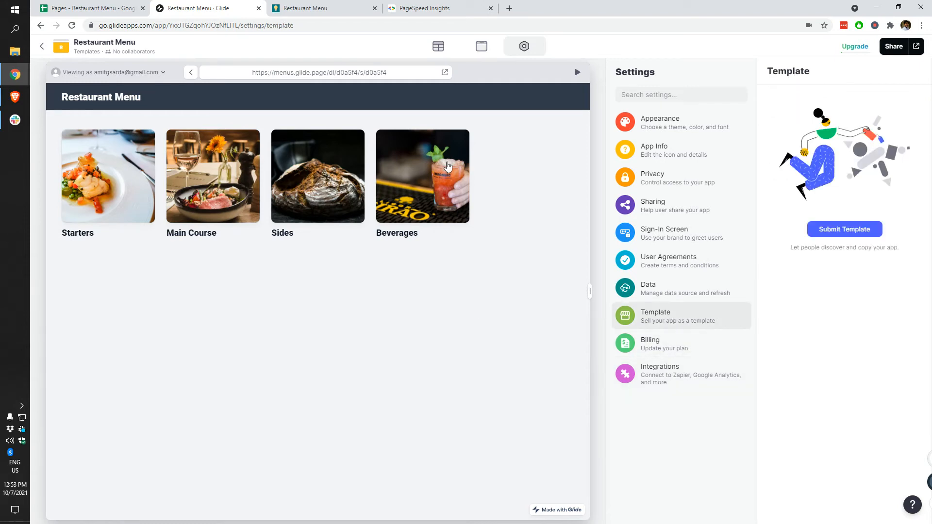
click(481, 47)
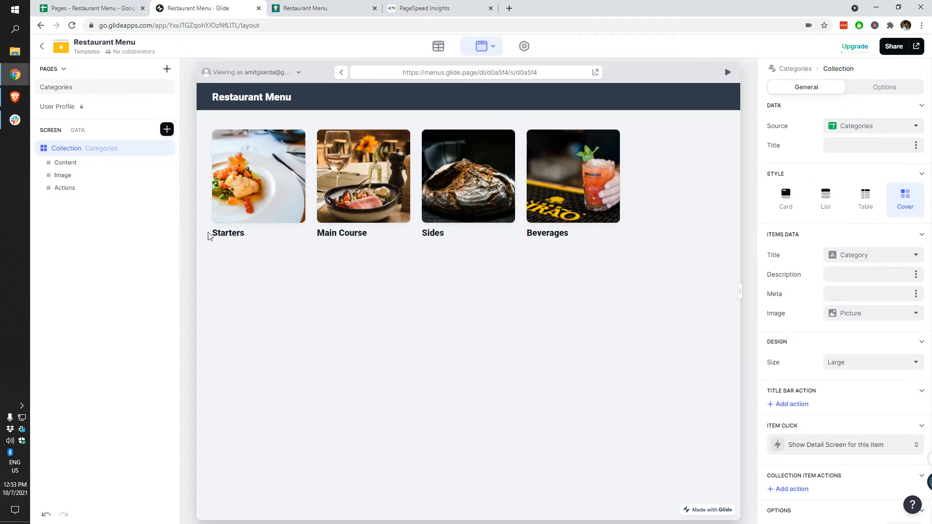
Step: Reload the published menu app and view PageSpeed's mobile results
click(348, 5)
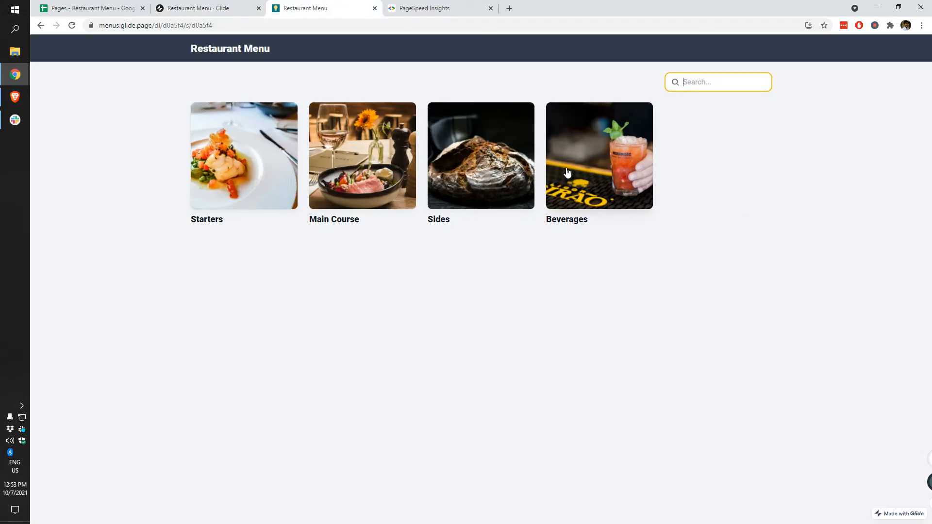
click(72, 25)
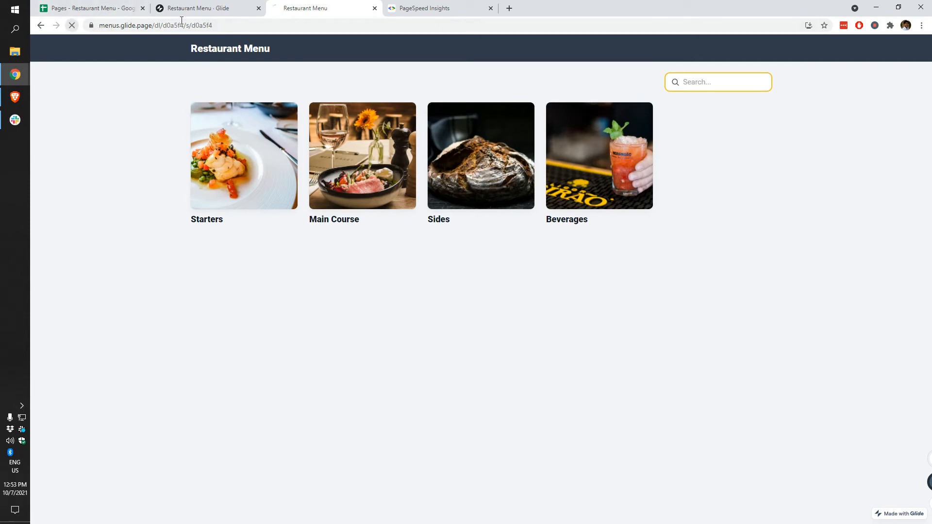
click(439, 8)
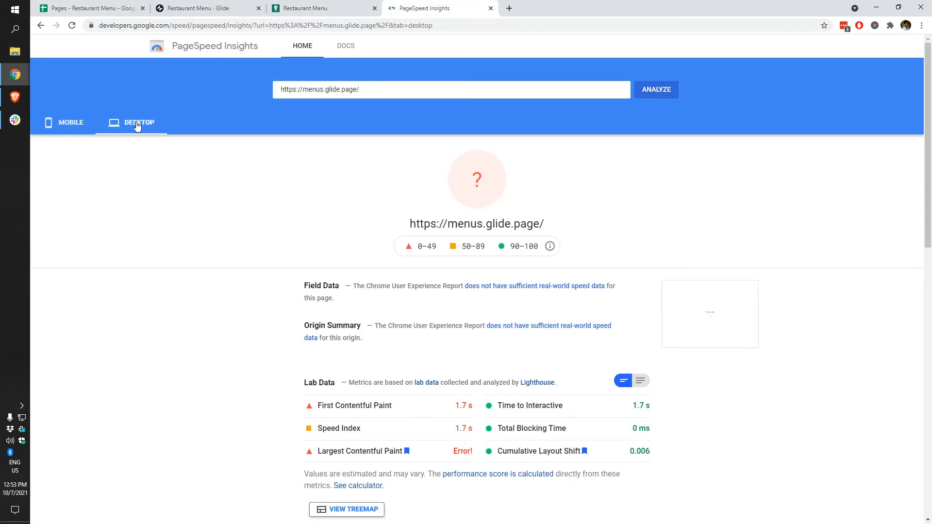
click(55, 124)
Step: Paste the app's full published address into PageSpeed Insights and analyse it
click(316, 7)
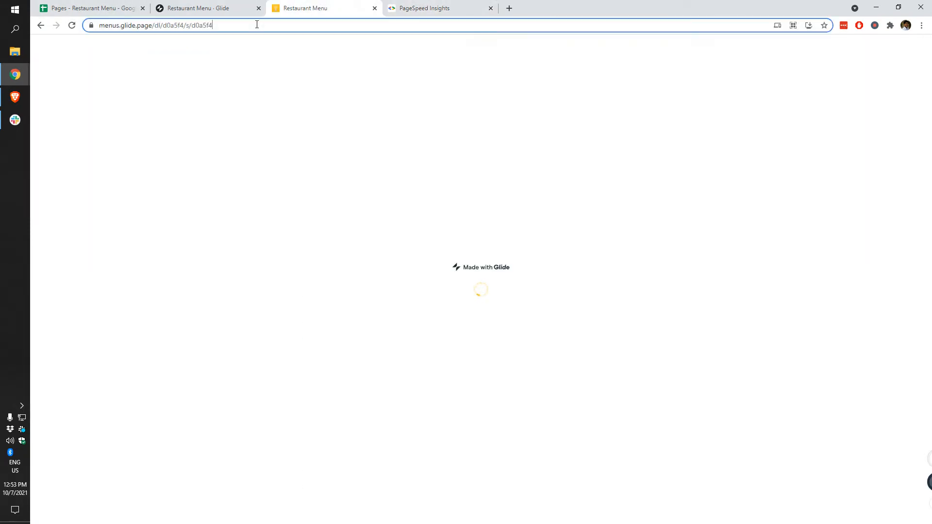
click(454, 8)
triple_click(348, 94)
text(https://menus.glide.page/dl/d0a5f4/s/d0a5f4)
click(651, 96)
Step: Browse the published menu to Starters > Product 3 and scroll its detail page
click(283, 4)
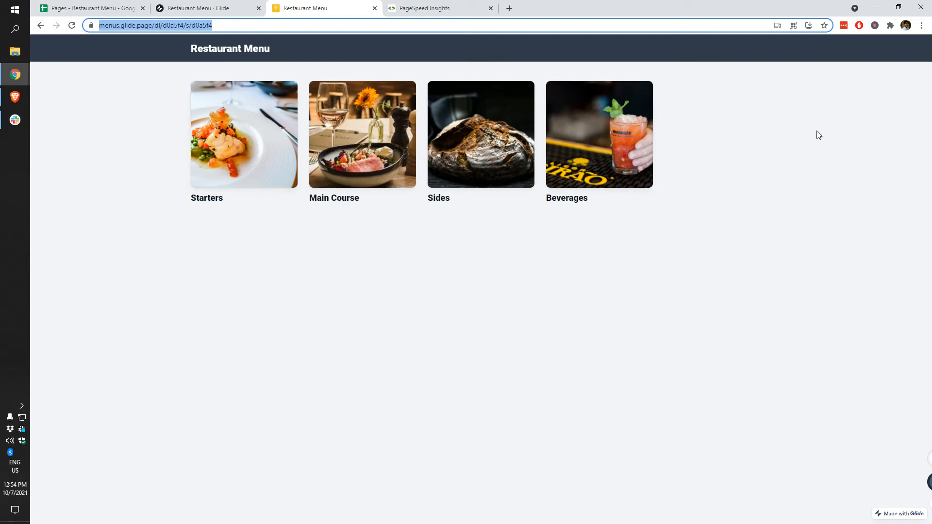
click(239, 162)
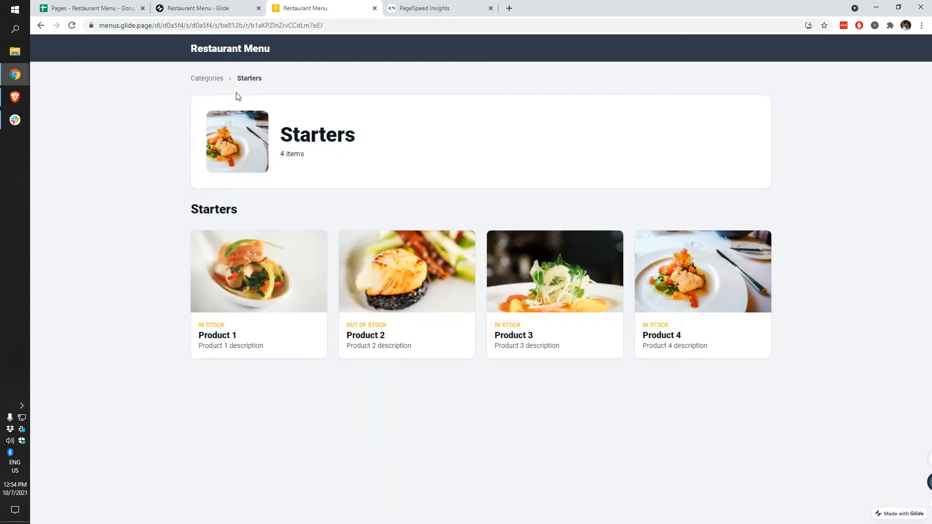
click(534, 279)
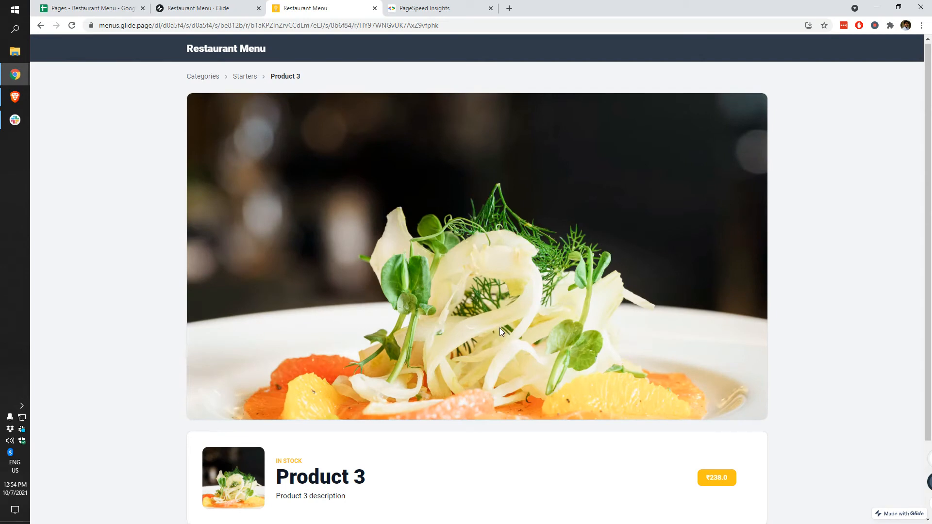
scroll(500, 328, down, 2)
click(217, 6)
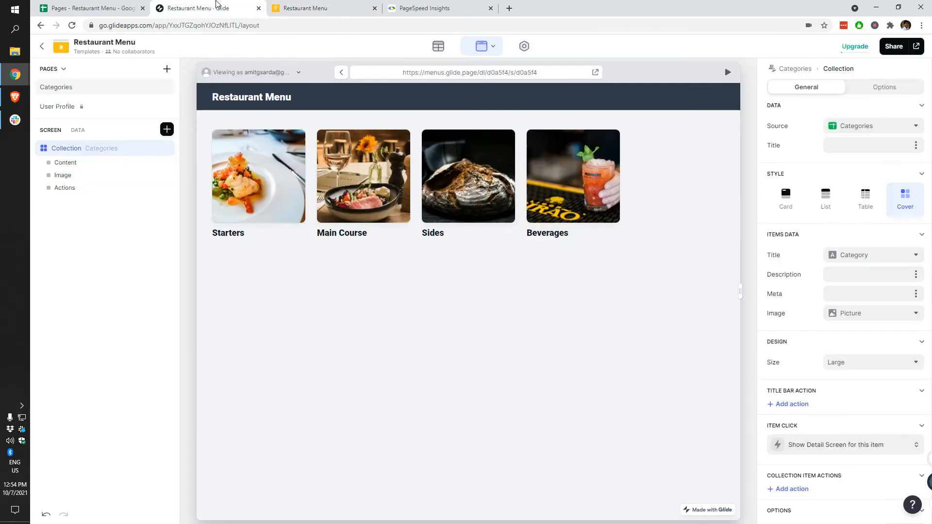
Step: Open Main Course > Product 6 and inspect the image block's visibility and caption options
click(360, 192)
click(410, 364)
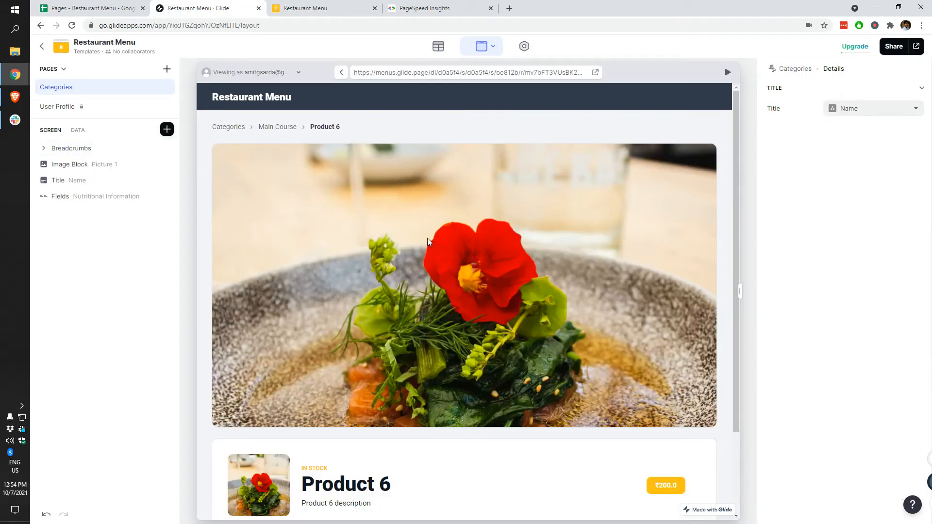
click(110, 165)
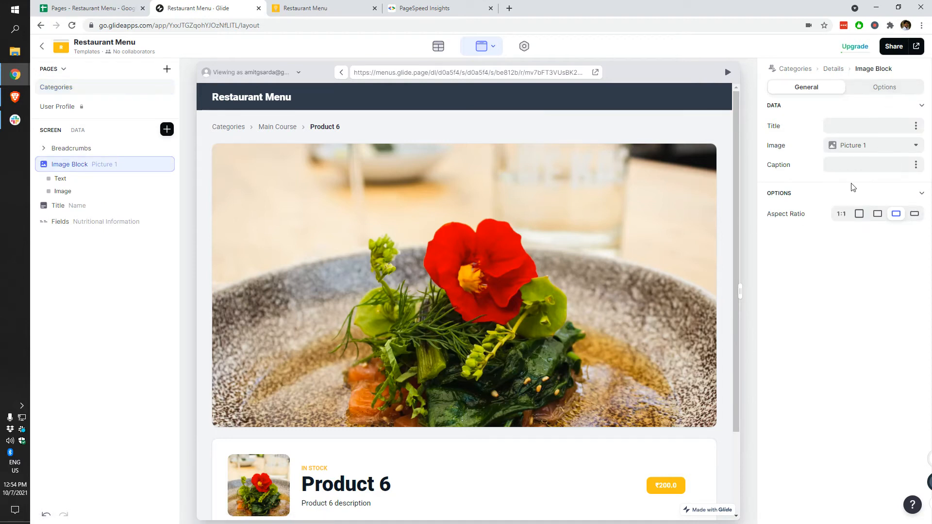
click(878, 90)
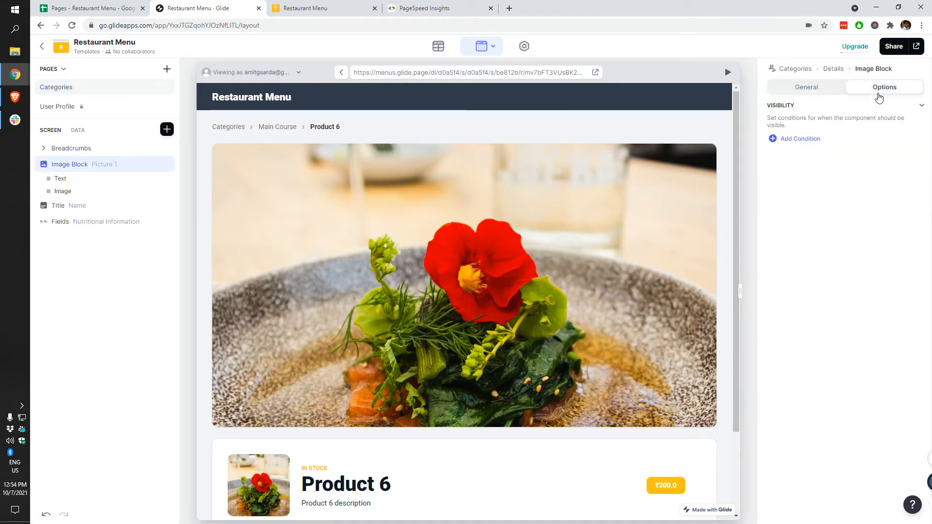
click(810, 90)
click(912, 165)
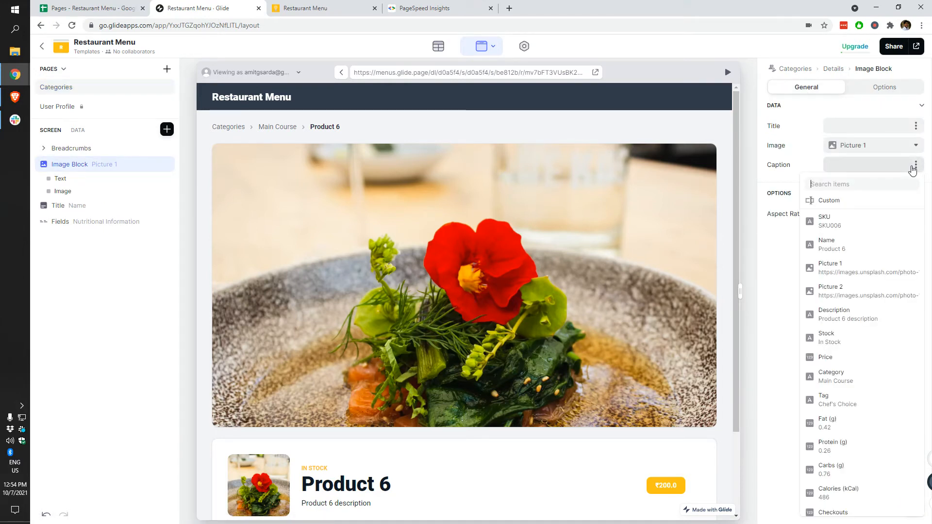
click(768, 292)
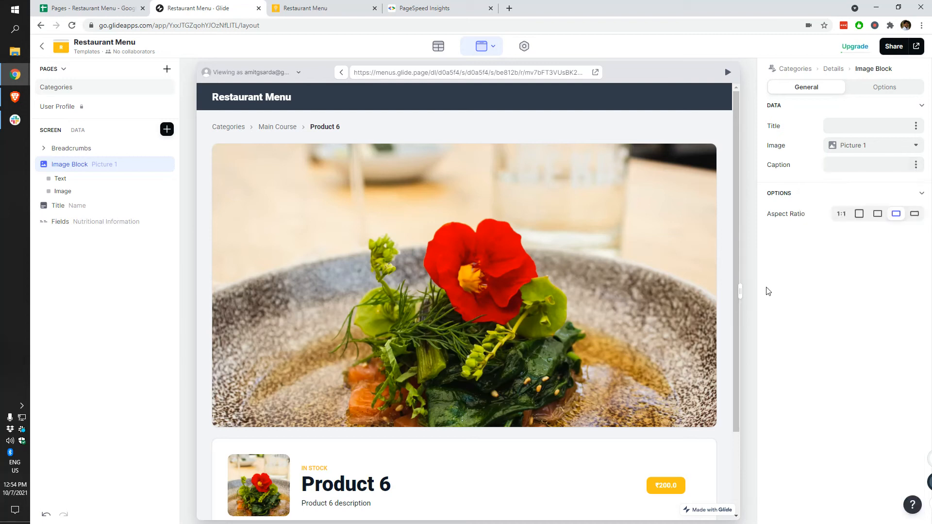
Step: Inspect the Title component's available sizes, keeping it at Medium
click(167, 130)
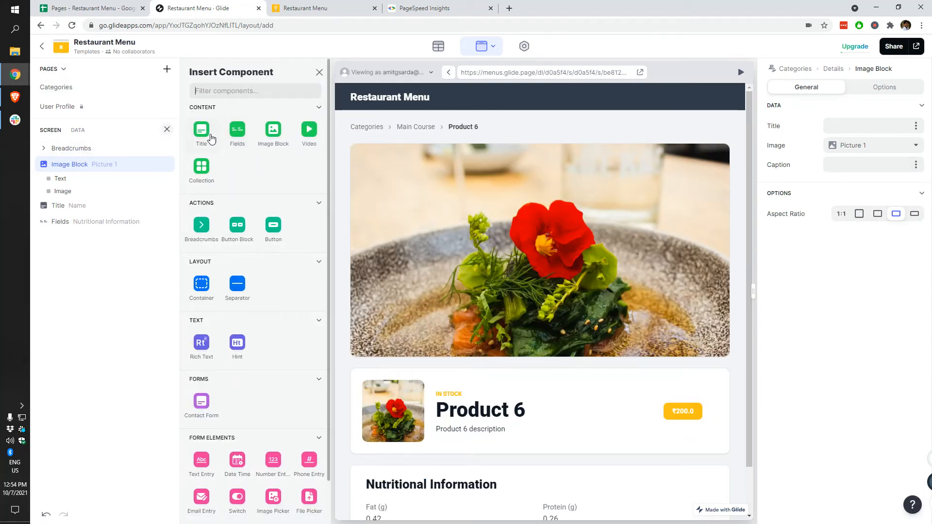
click(82, 206)
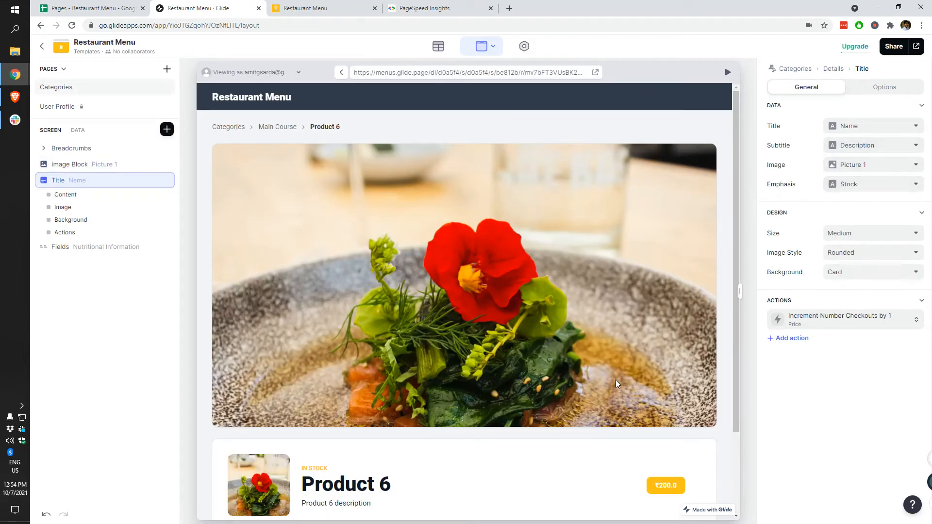
scroll(577, 428, down, 2)
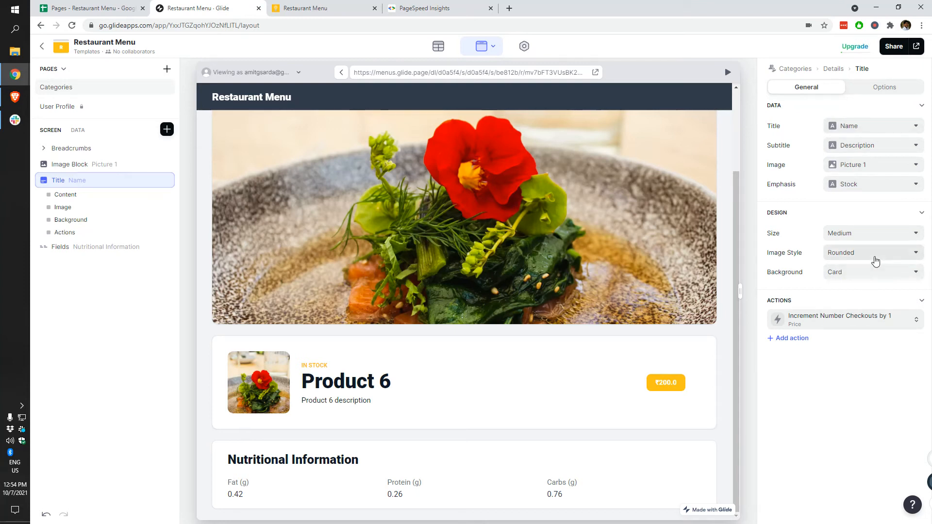
click(884, 239)
click(888, 240)
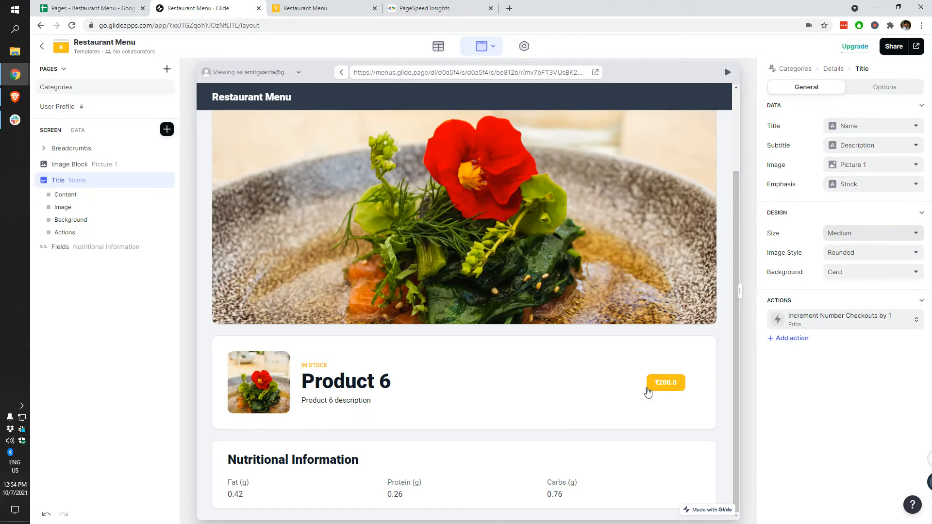
scroll(650, 430, up, 3)
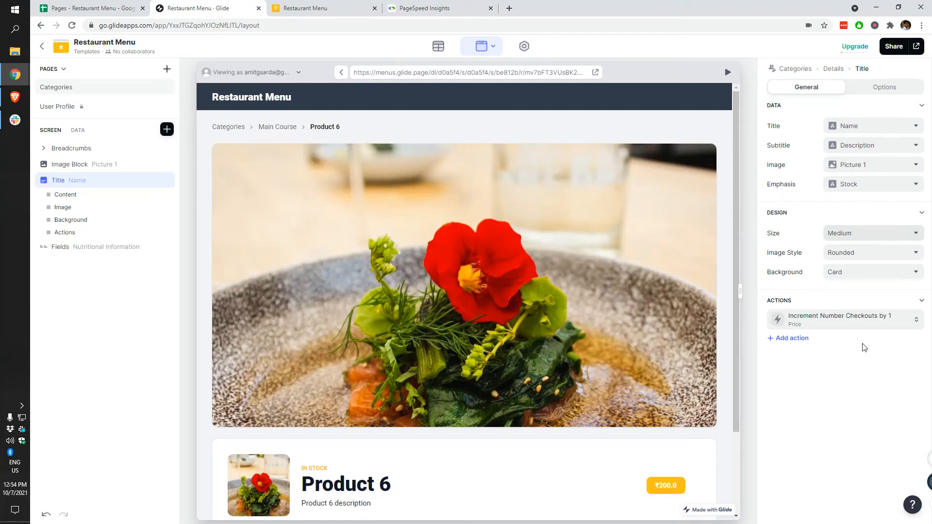
Step: Review the breadcrumbs and image block, keeping Picture 1 as the image source
click(77, 149)
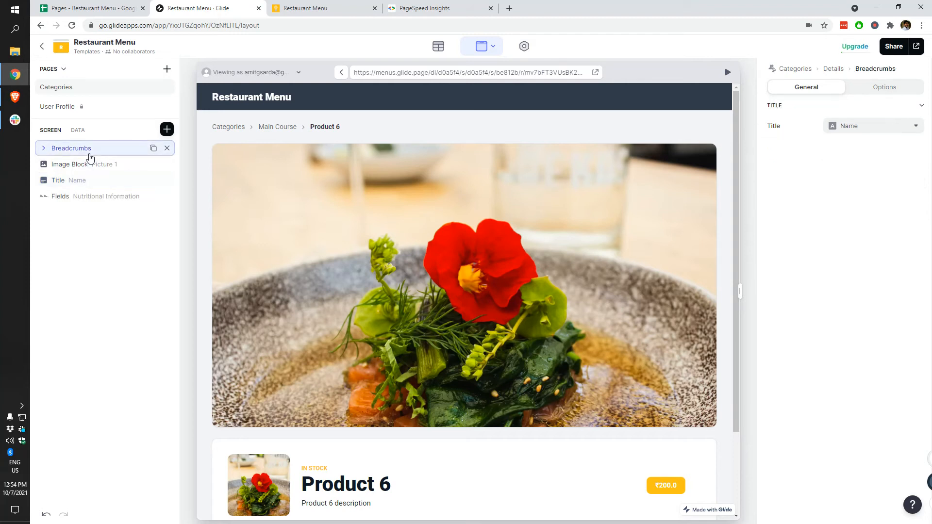
click(79, 167)
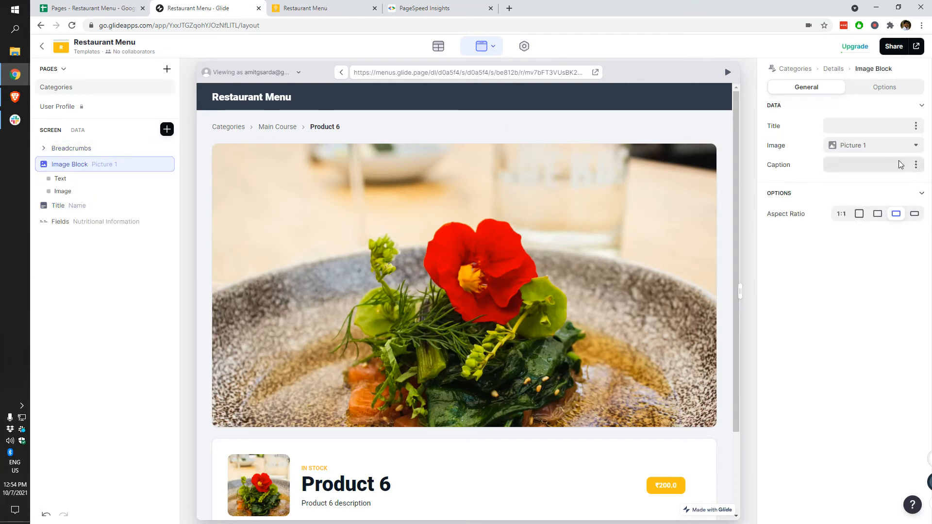
scroll(574, 433, down, 3)
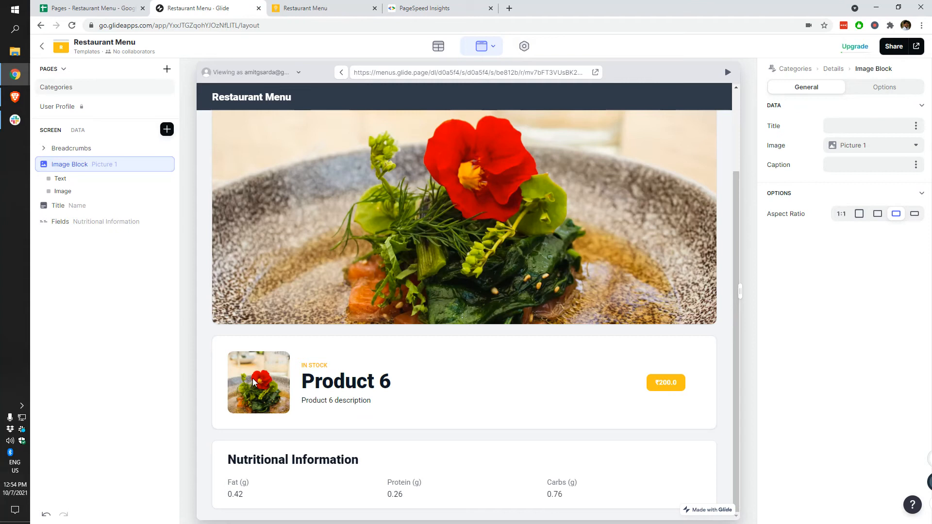
scroll(430, 290, up, 3)
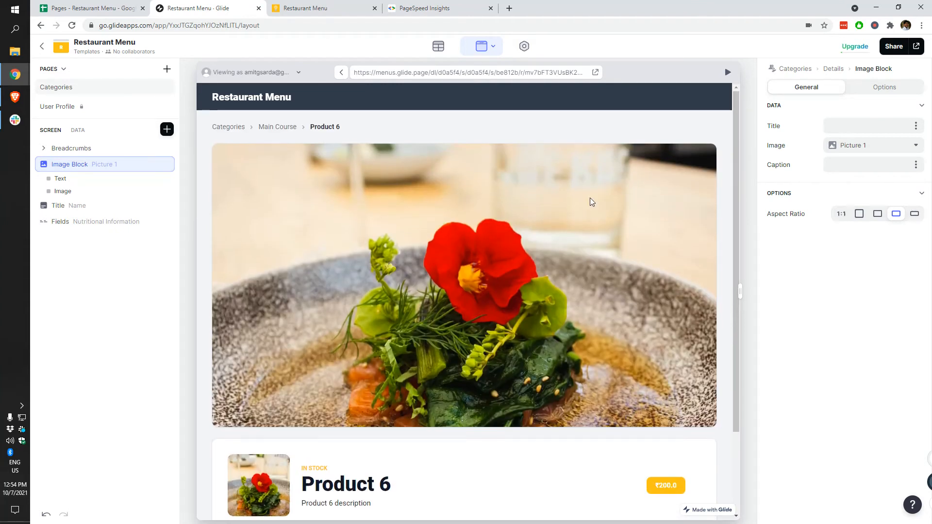
scroll(551, 388, down, 3)
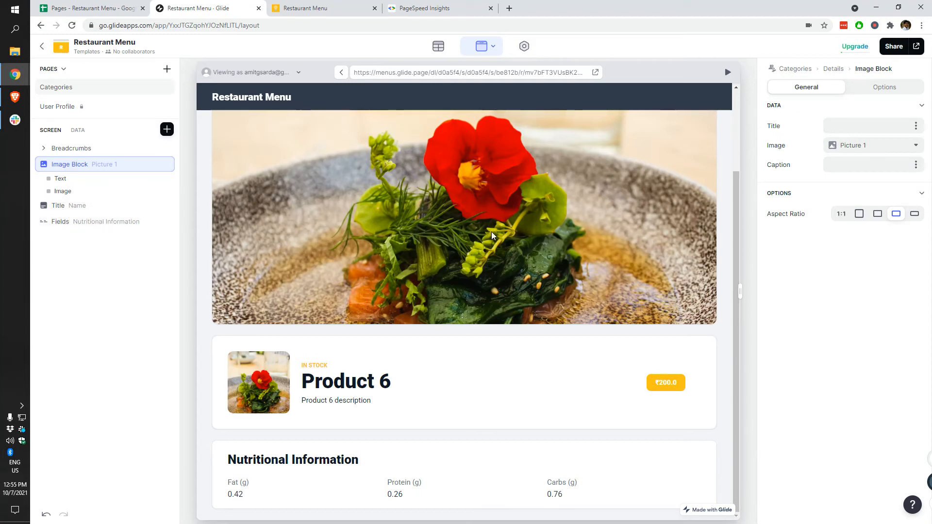
double_click(110, 167)
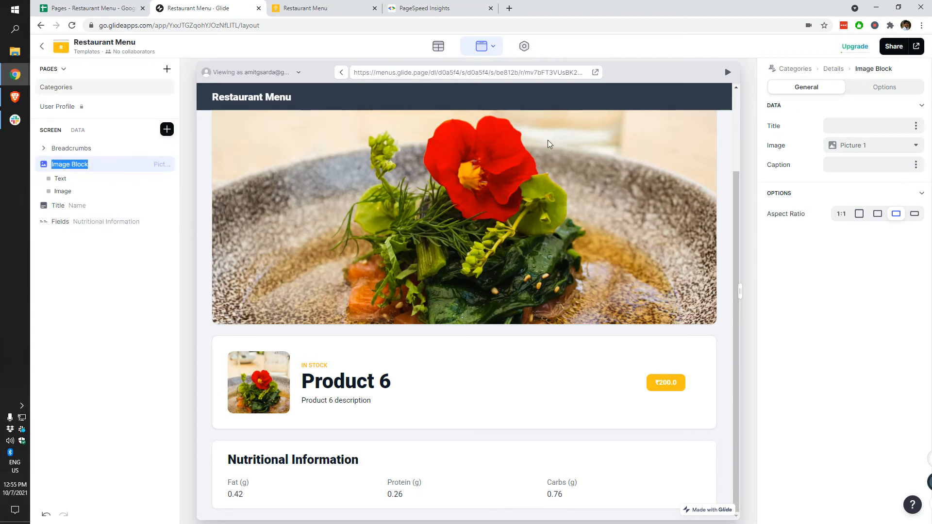
click(877, 145)
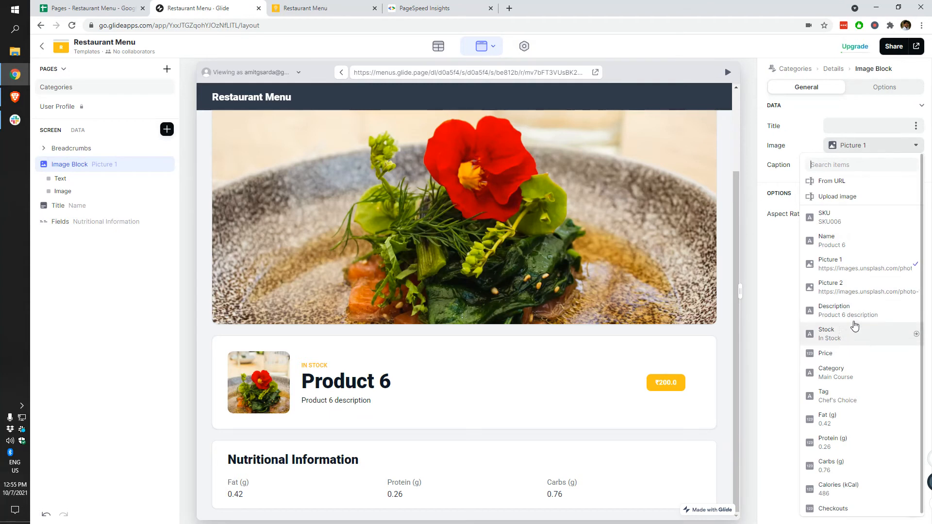
click(793, 355)
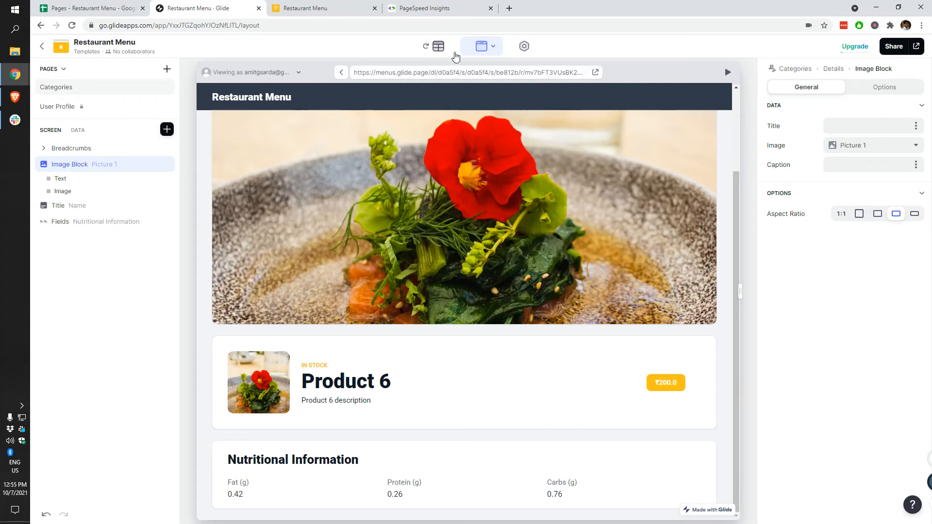
Step: Check PageSpeed's desktop results, scroll the published Product 3 page, then go up to Starters
click(406, 9)
click(132, 127)
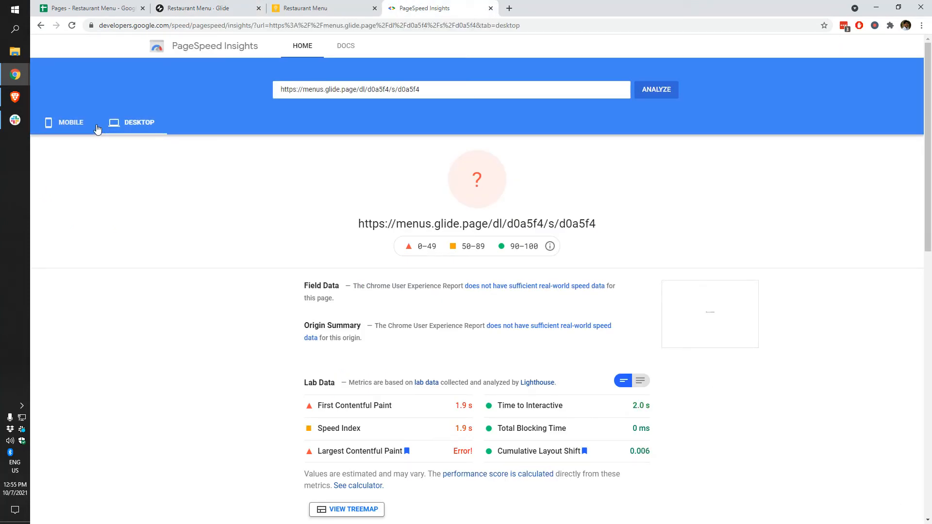
click(311, 5)
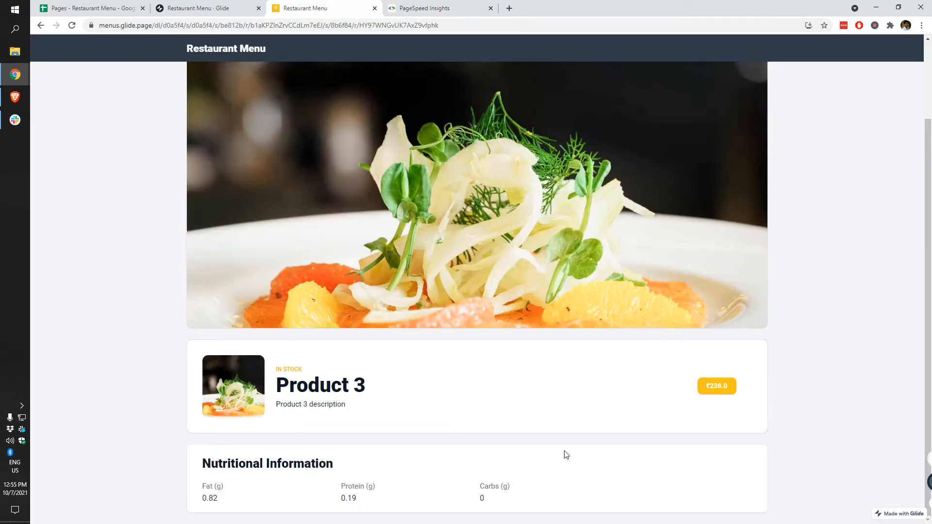
scroll(518, 400, up, 2)
scroll(537, 393, down, 1)
scroll(537, 412, down, 1)
scroll(529, 400, up, 2)
click(243, 81)
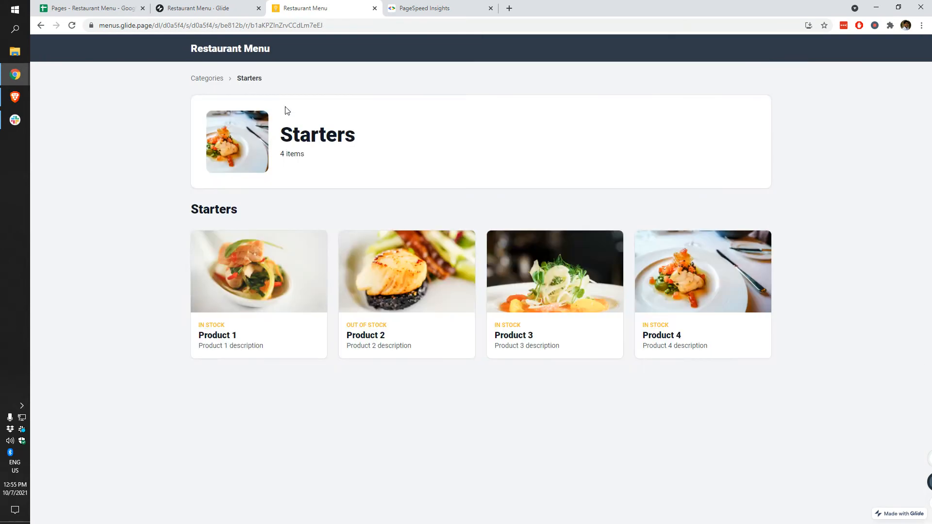
click(198, 9)
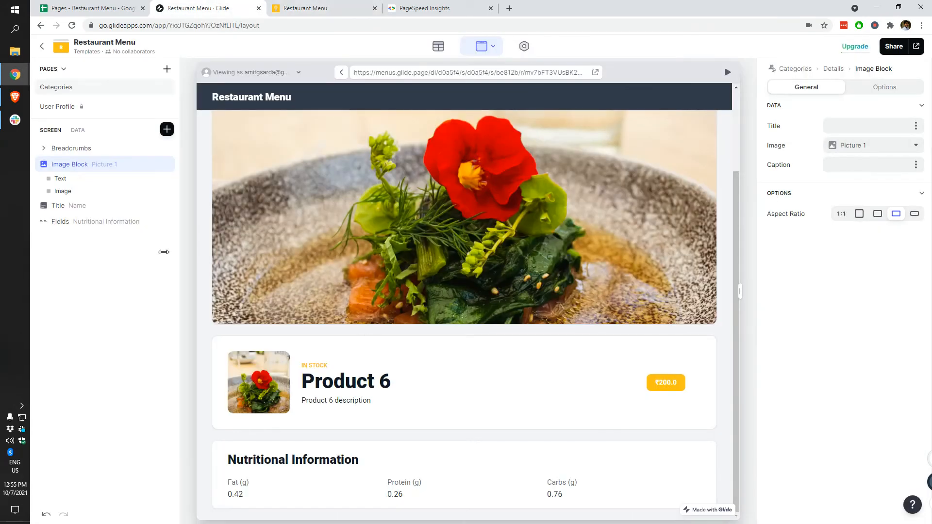
Step: Try 3:1, square, then 3:1 aspect ratios on the image block, then delete it
click(915, 213)
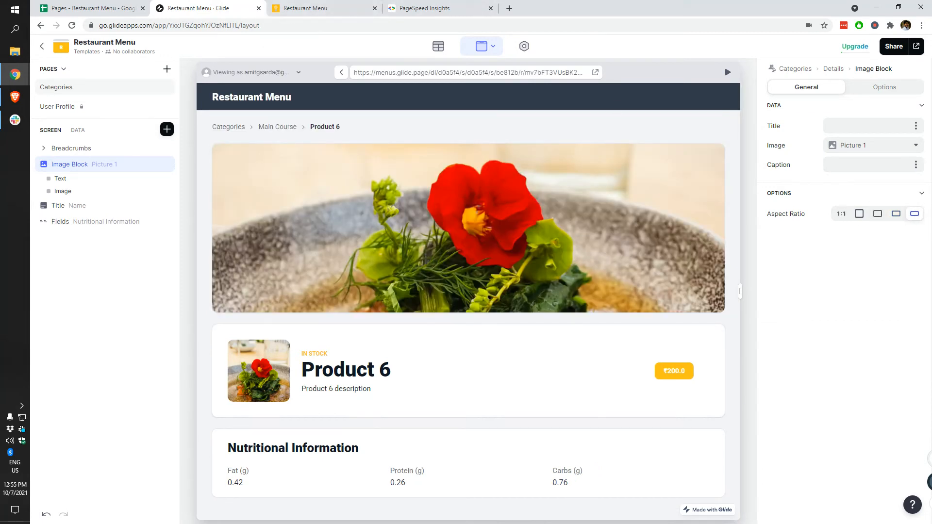
click(862, 222)
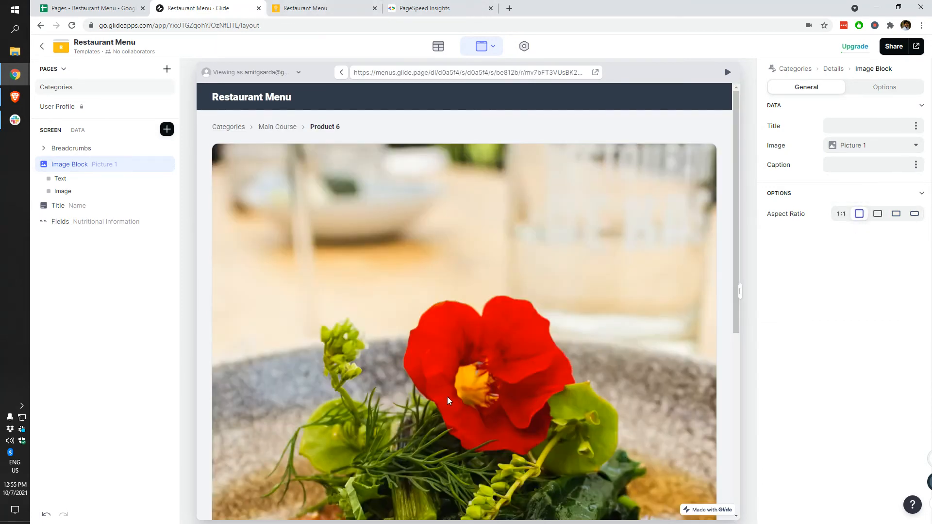
scroll(442, 388, down, 5)
scroll(477, 422, up, 5)
click(914, 214)
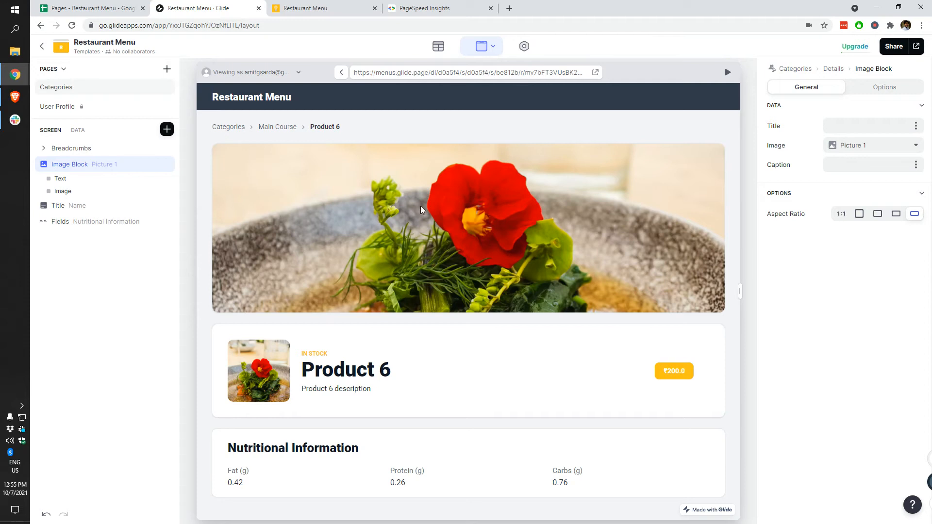
click(167, 165)
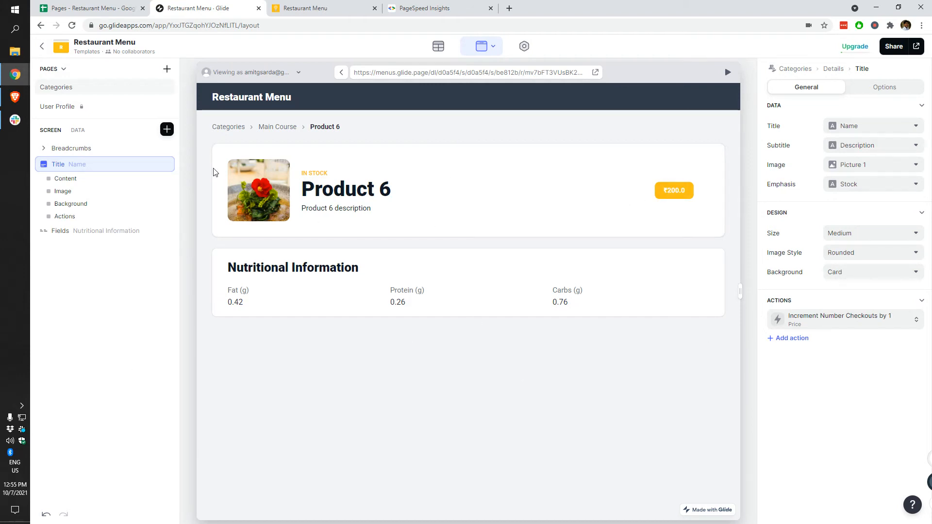
click(167, 129)
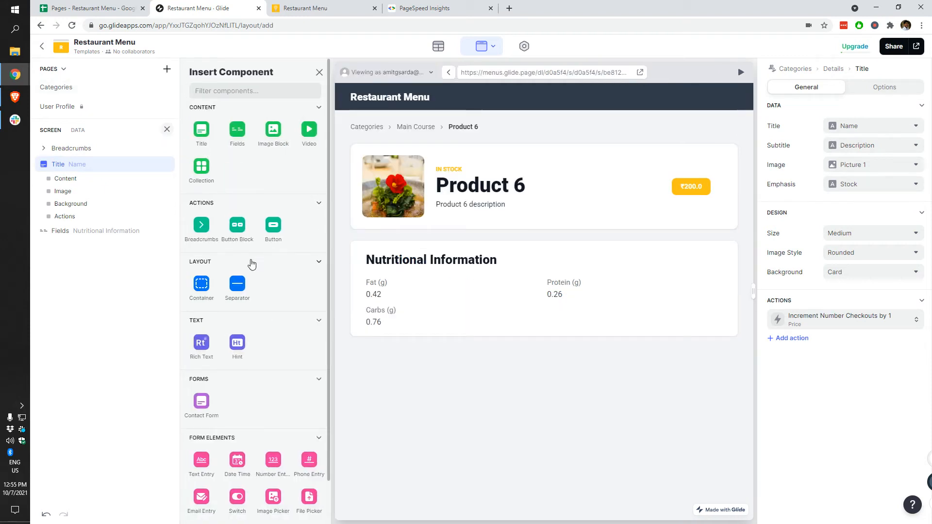
click(272, 232)
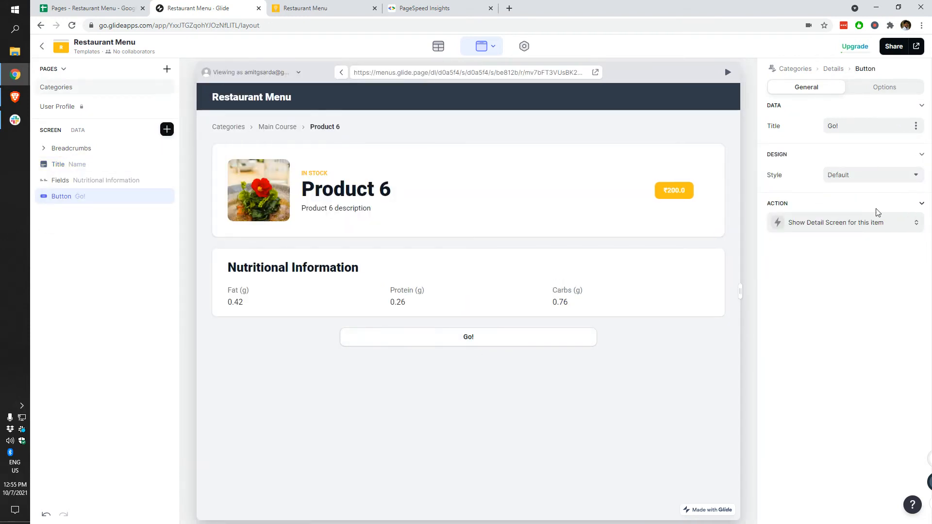
click(867, 223)
click(840, 263)
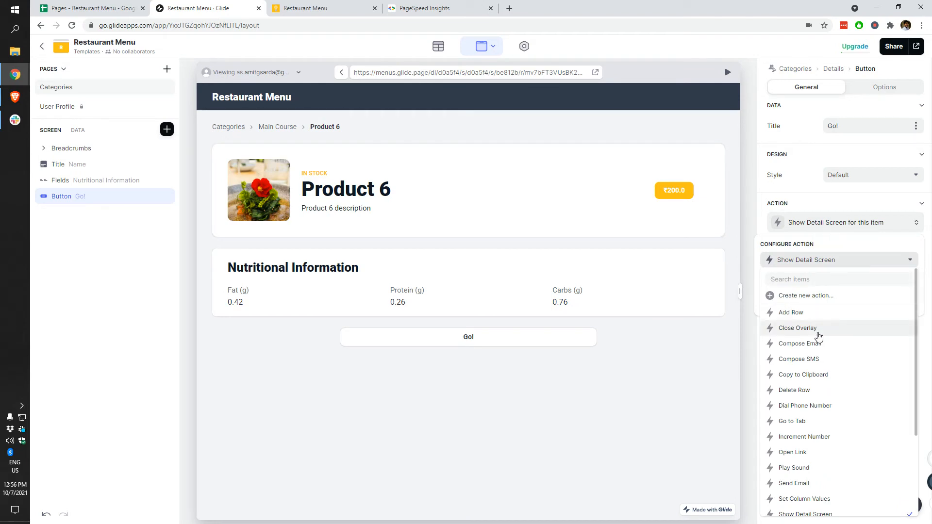
scroll(823, 406, down, 1)
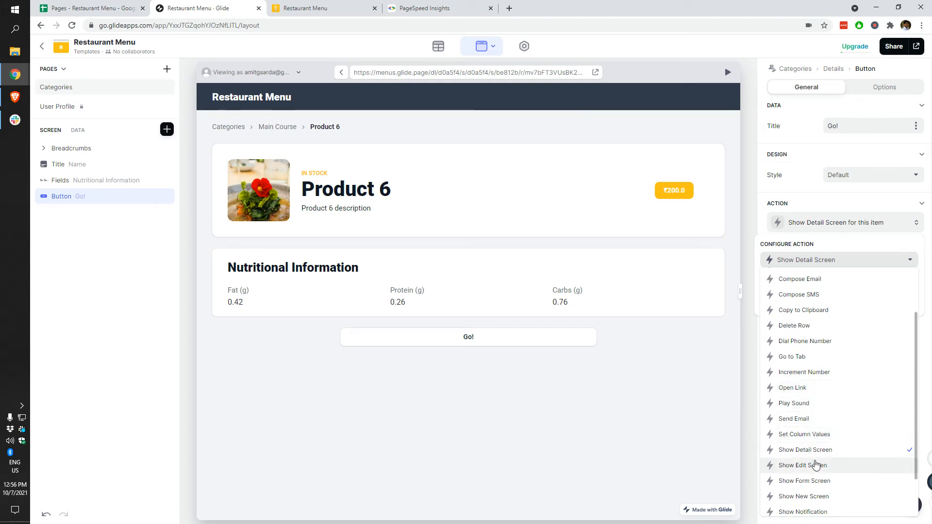
scroll(815, 461, down, 1)
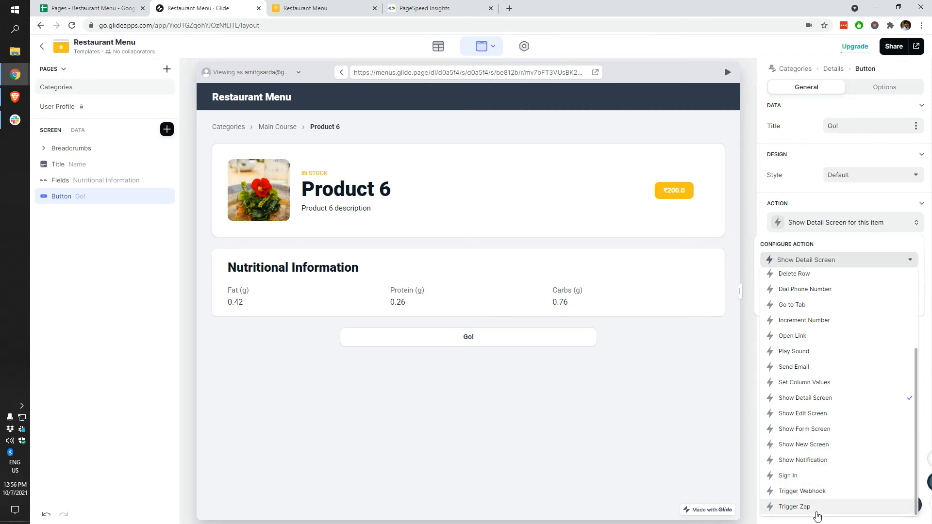
click(653, 386)
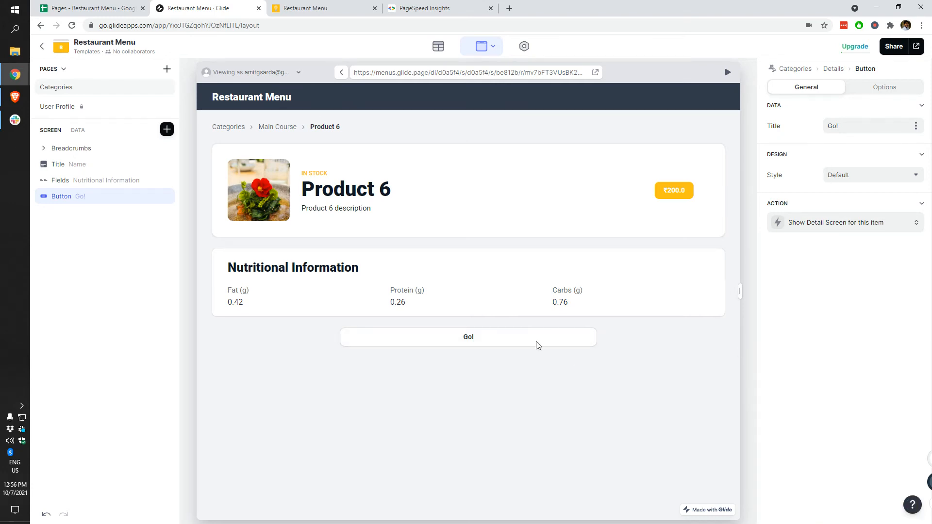
click(437, 342)
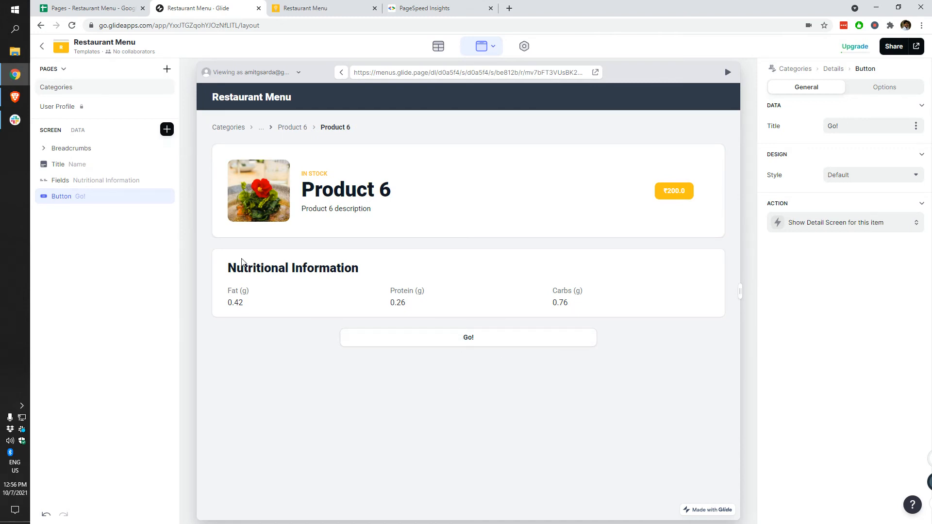
mouse_move(166, 198)
click(167, 197)
click(302, 128)
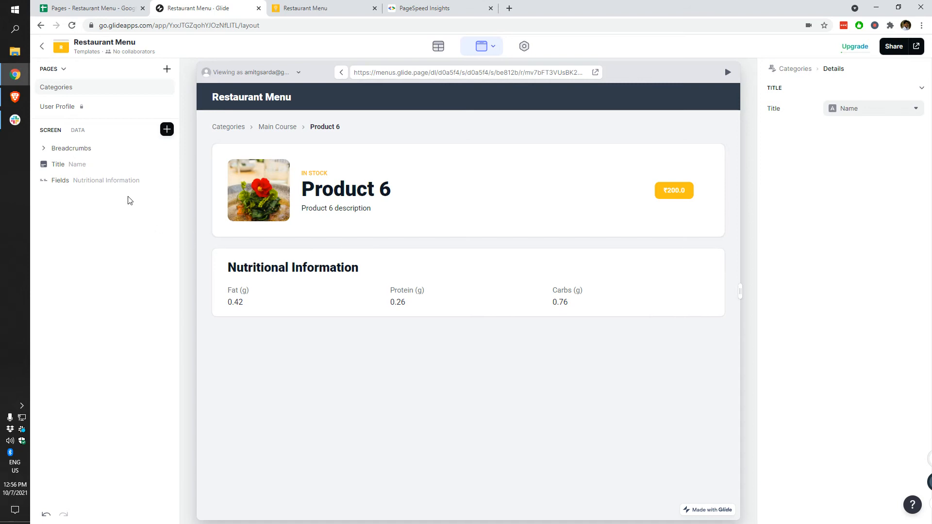
Step: Add a single Go! button after inserting and removing a two-button block
click(167, 129)
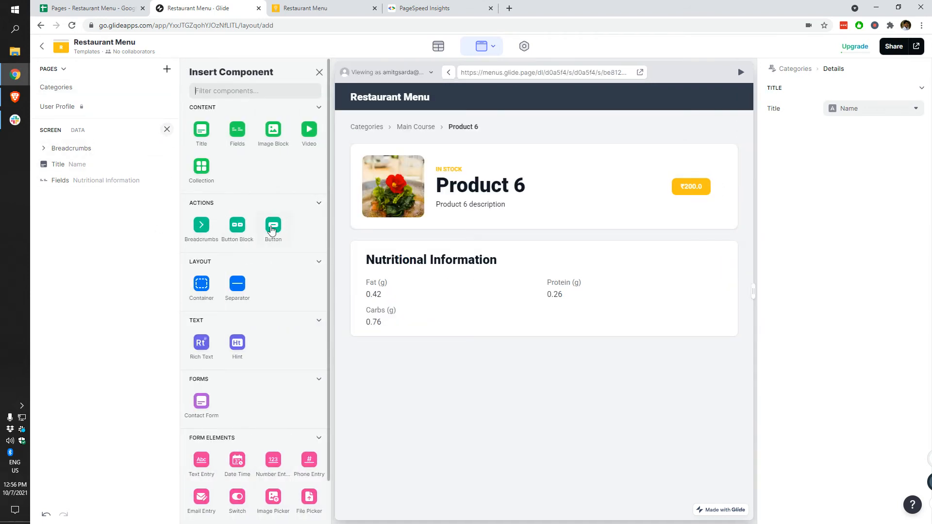
click(237, 225)
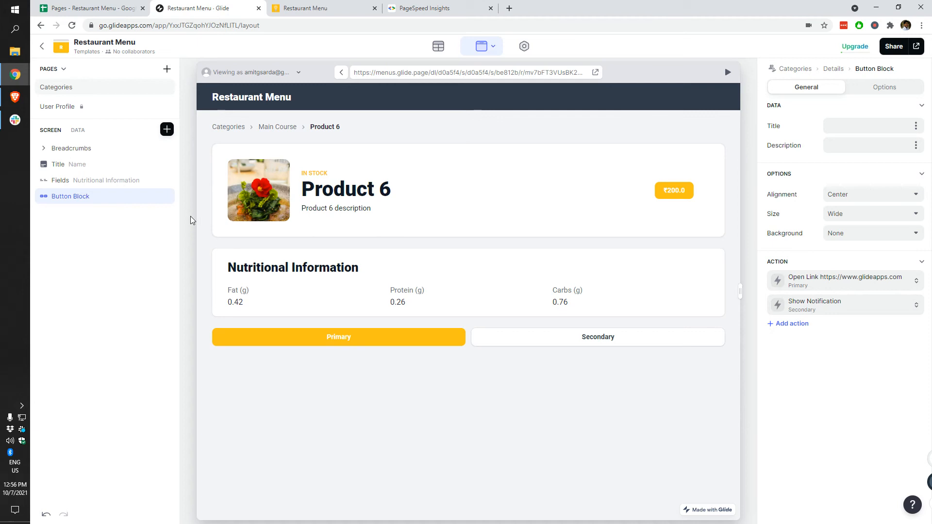
click(167, 196)
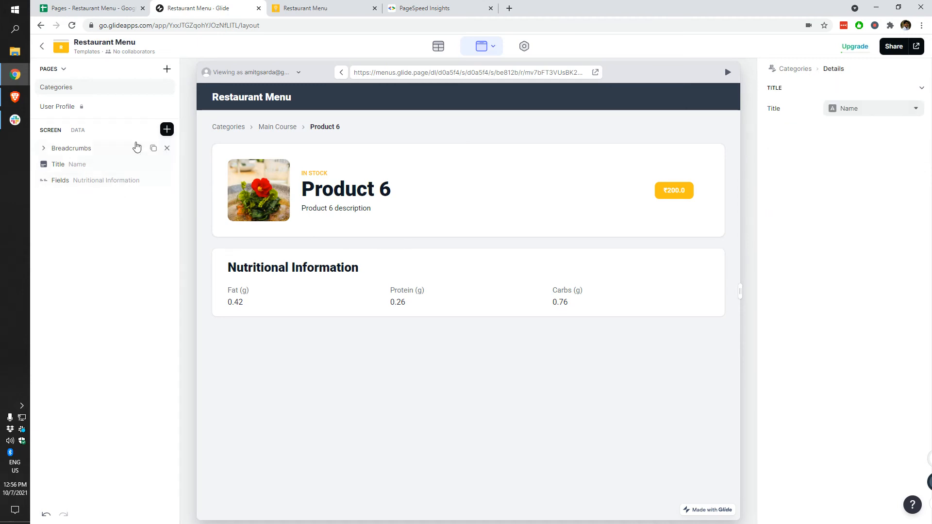
click(167, 129)
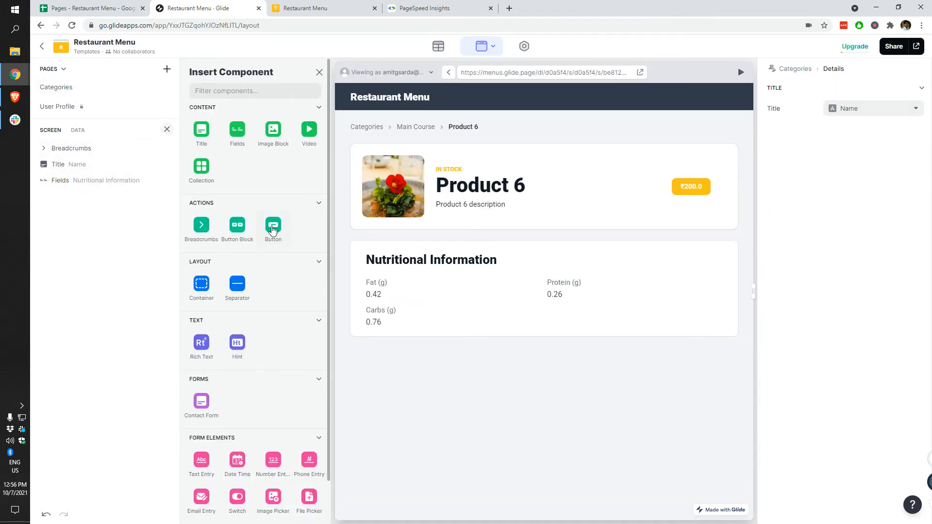
click(271, 228)
Step: Give the Go! button the Accent style and a Show New Screen action
click(855, 176)
click(846, 194)
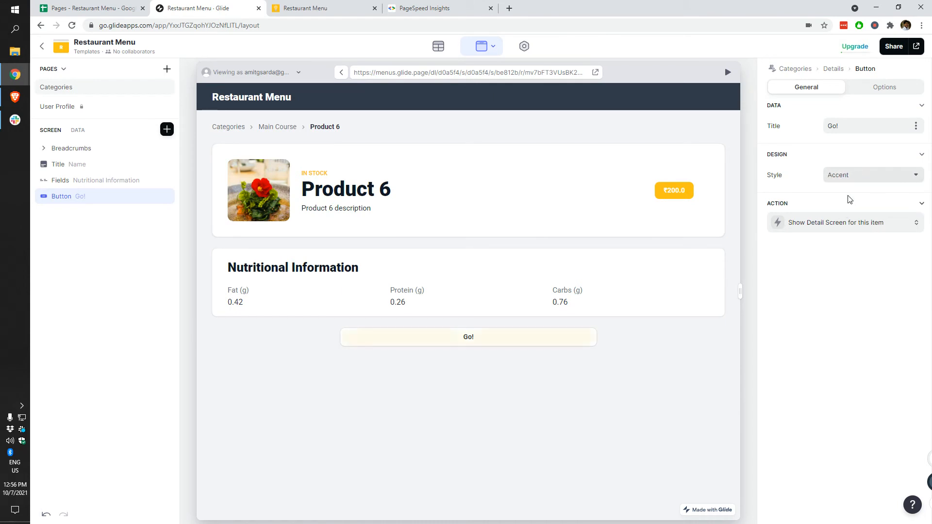
click(836, 225)
click(820, 259)
scroll(814, 384, down, 3)
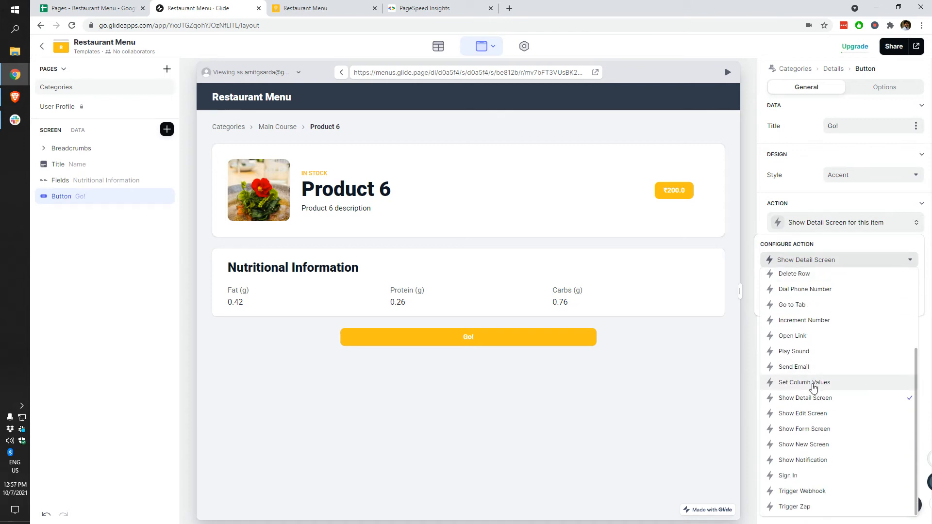
click(818, 446)
Step: Set the new screen's data to This item, after consulting the relations help article
click(869, 281)
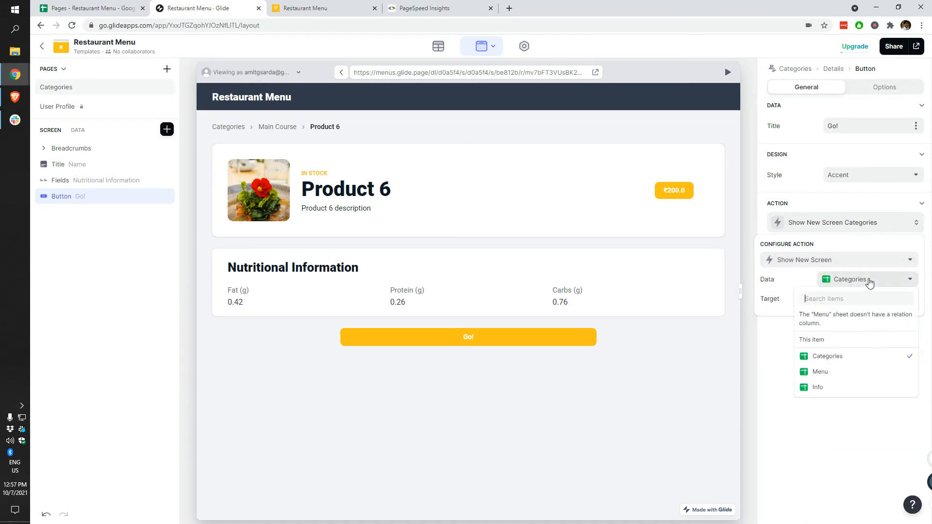
click(847, 321)
click(231, 4)
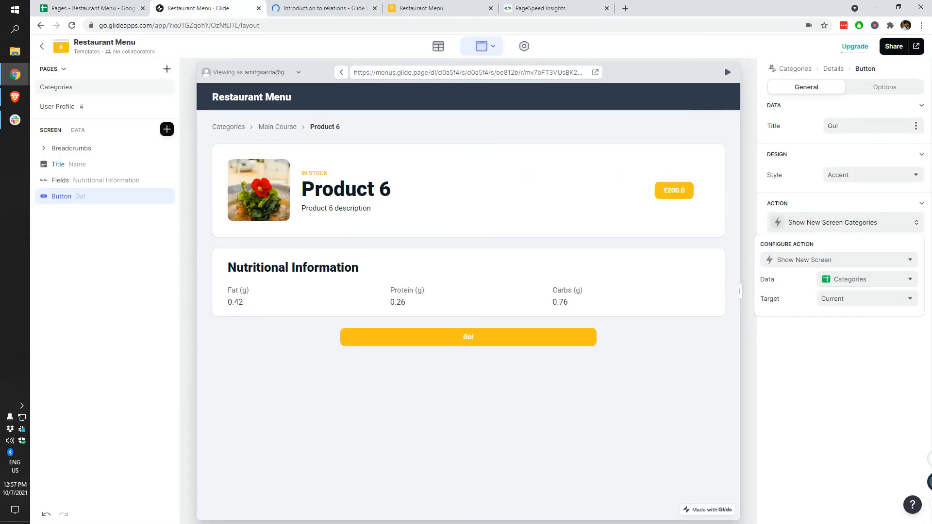
click(844, 262)
click(845, 264)
click(859, 286)
click(847, 343)
Step: Test the Go! button in the preview and return to Product 6's button action
click(873, 302)
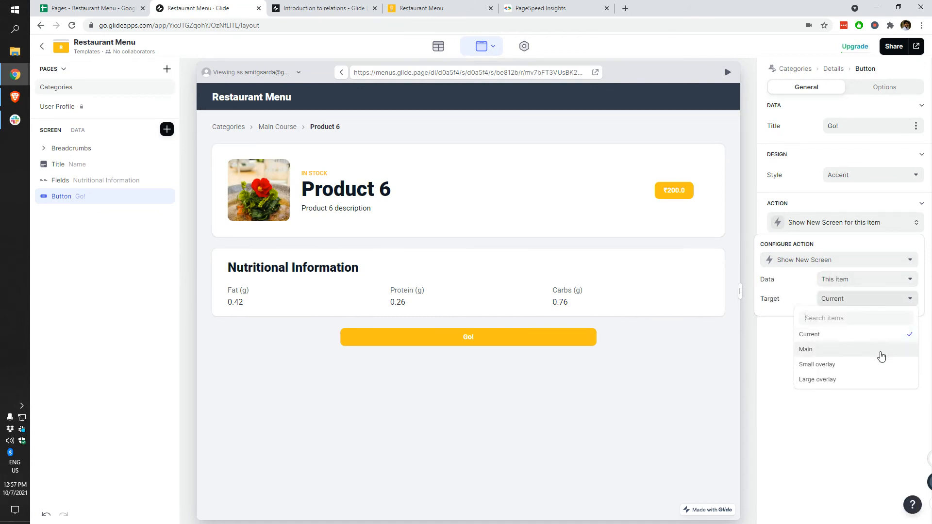
click(607, 368)
click(462, 342)
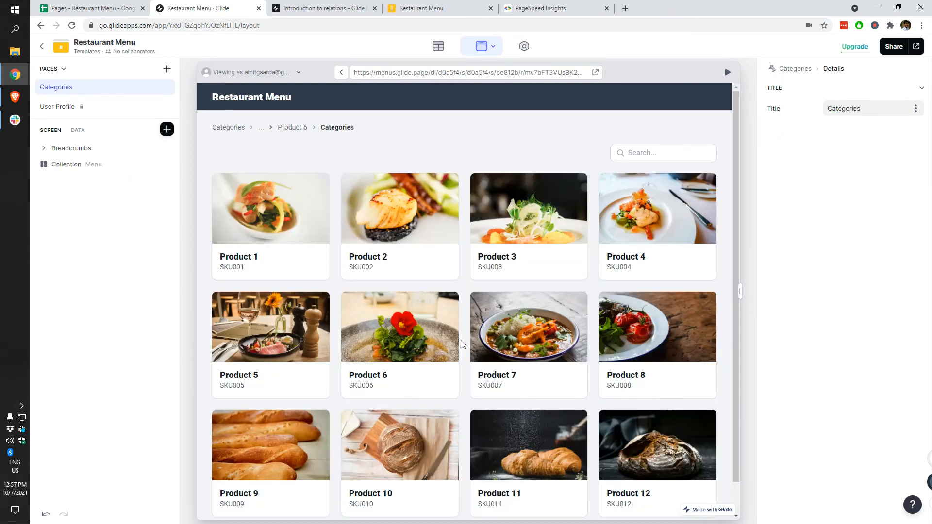
scroll(492, 346, down, 1)
scroll(491, 346, up, 1)
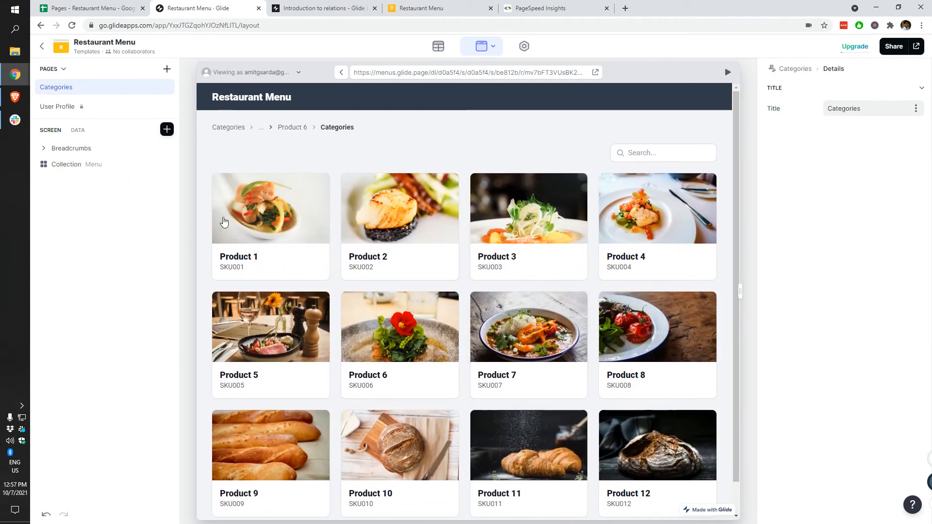
scroll(382, 377, down, 1)
click(360, 292)
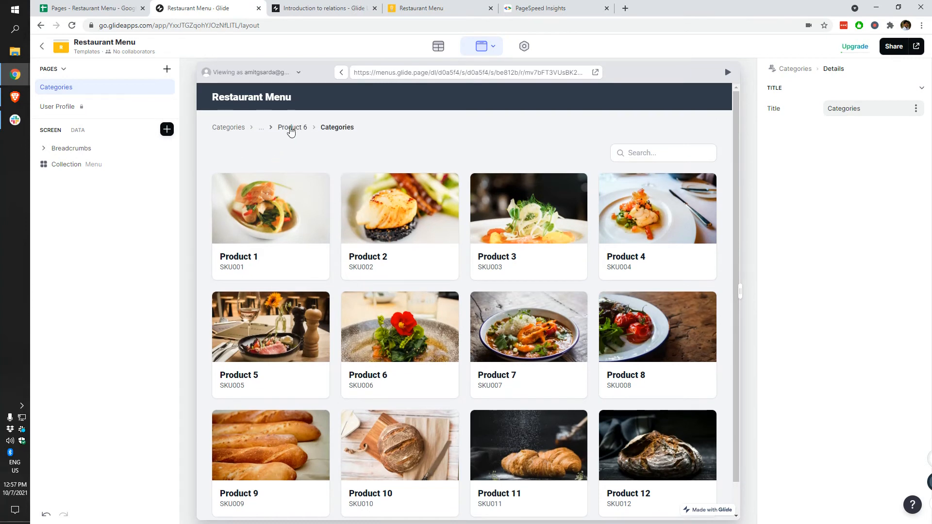
click(854, 224)
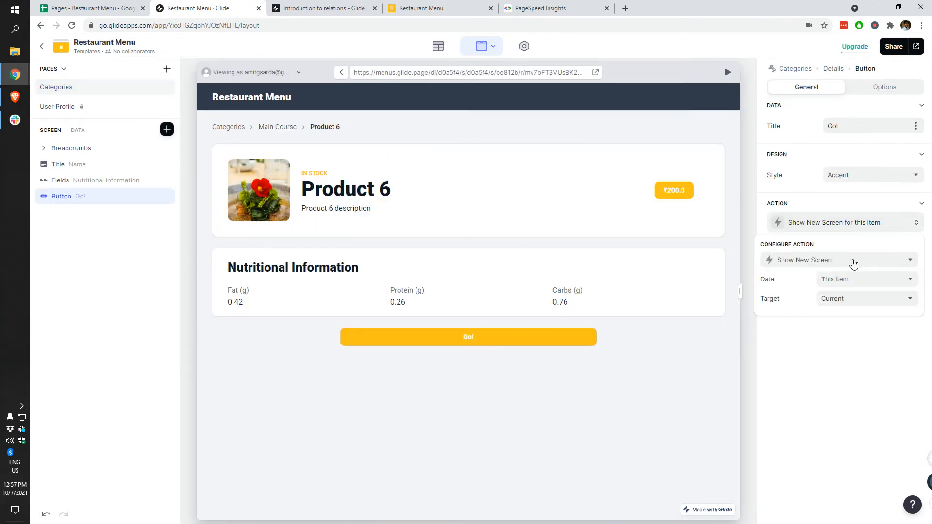
Step: Make the Go! screen open as a small overlay and test it in the preview
click(836, 299)
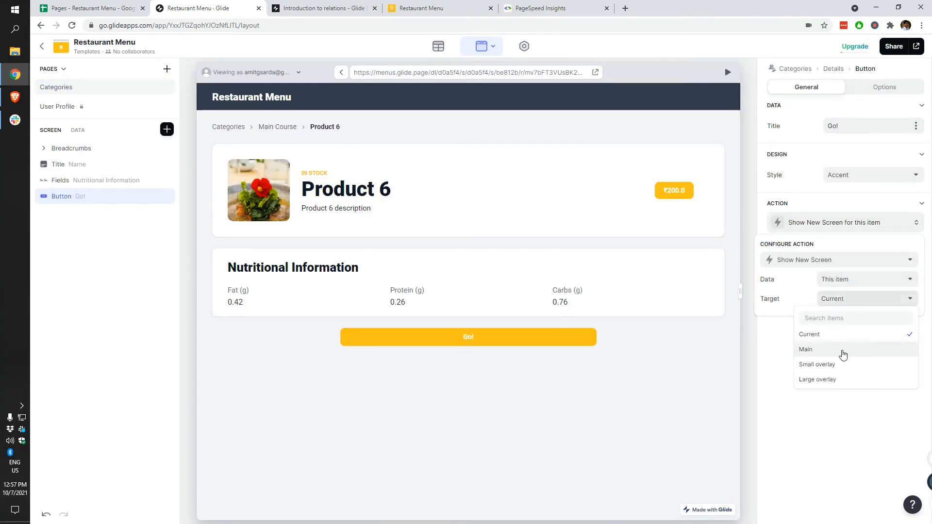
click(836, 367)
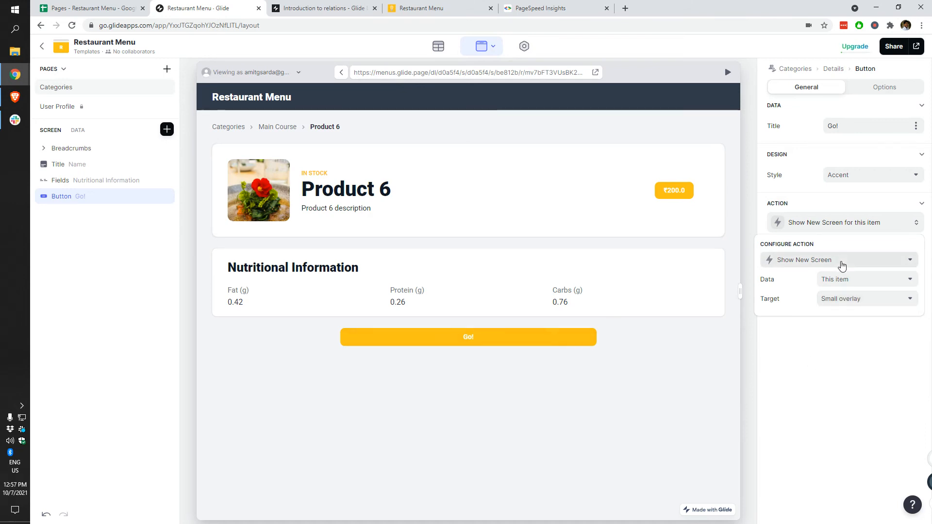
click(501, 338)
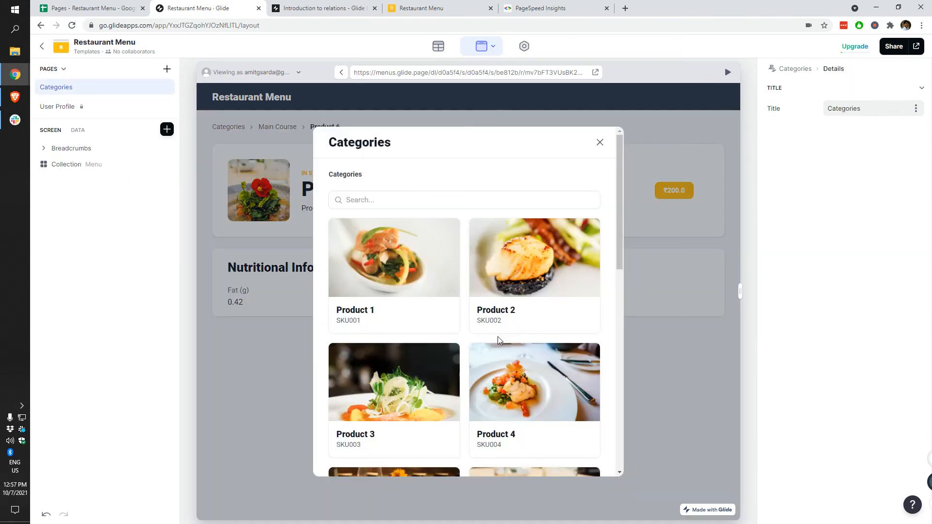
scroll(450, 294, down, 10)
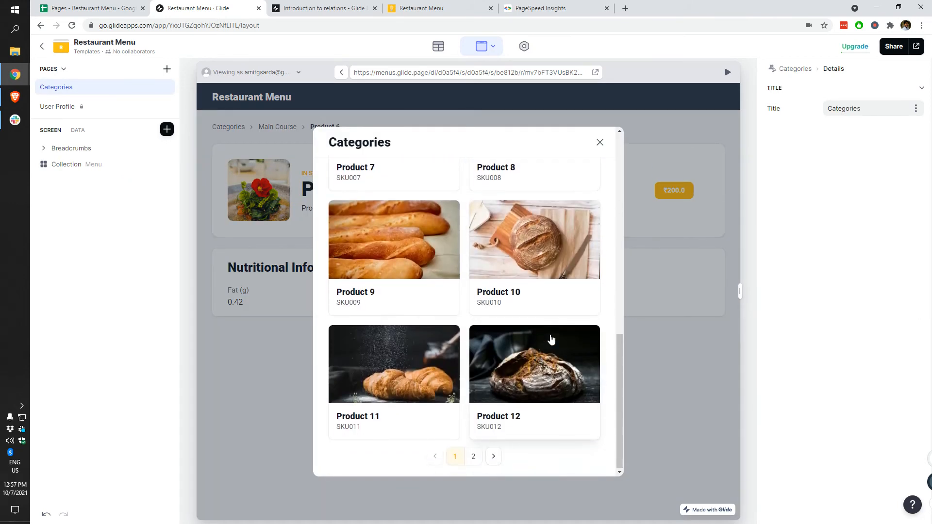
scroll(549, 337, up, 6)
scroll(577, 339, up, 5)
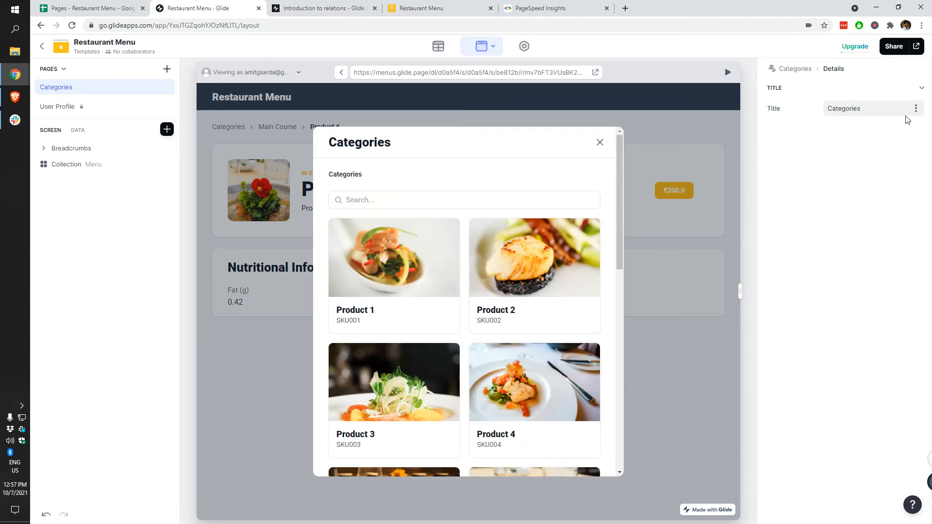
click(600, 143)
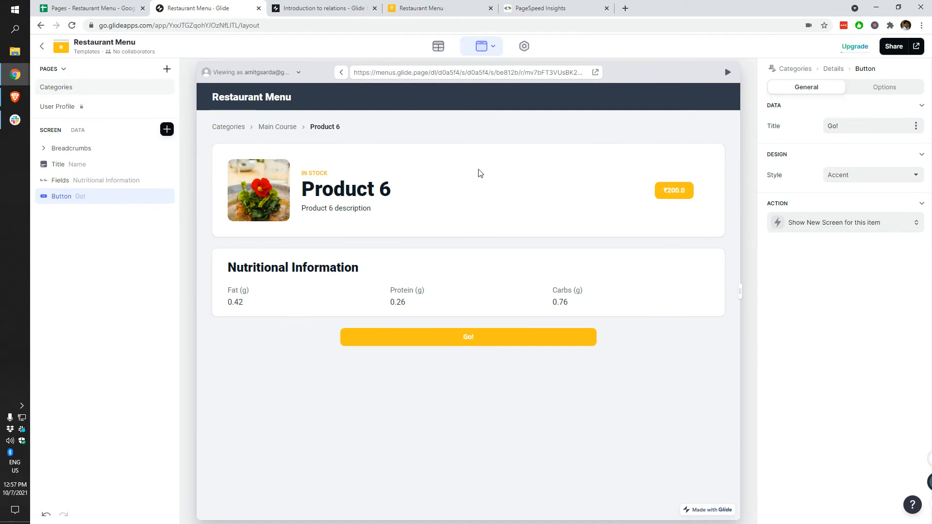
Step: Change the Go! button's target to Large overlay, keeping This item as data
click(828, 227)
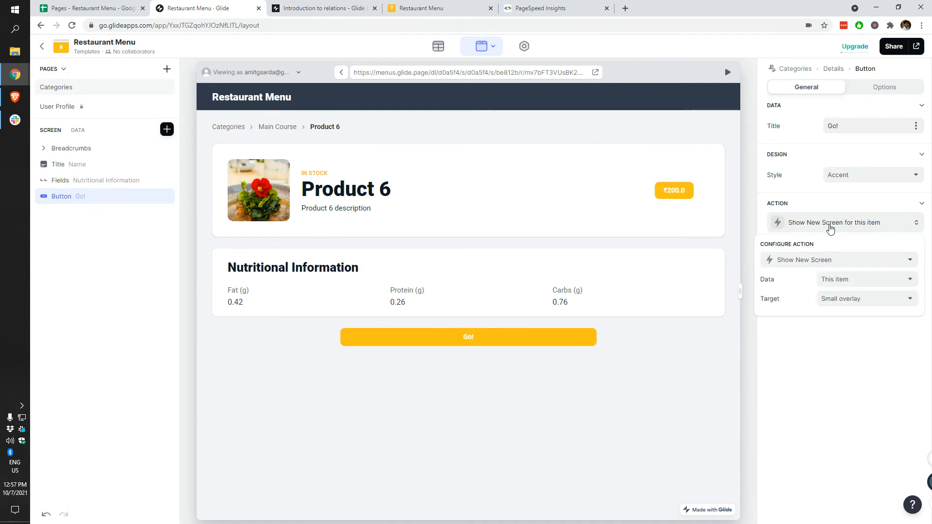
click(861, 282)
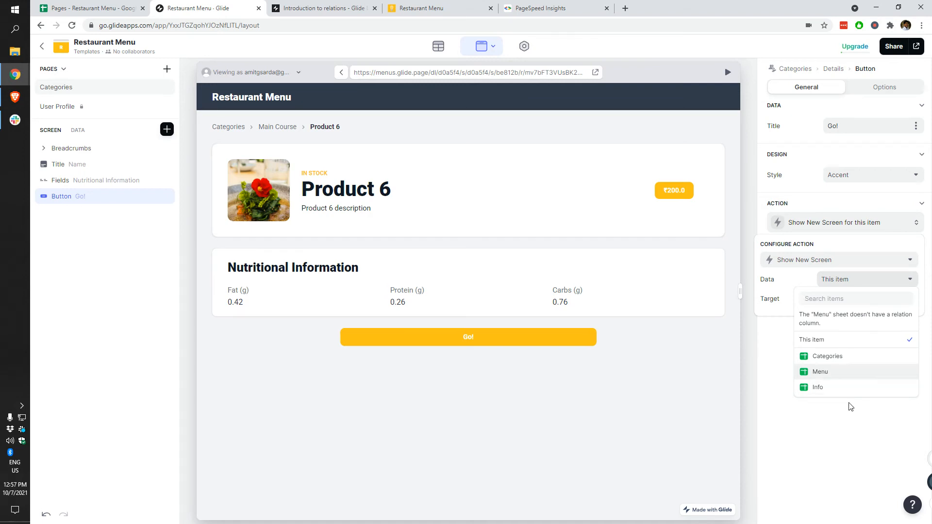
click(861, 346)
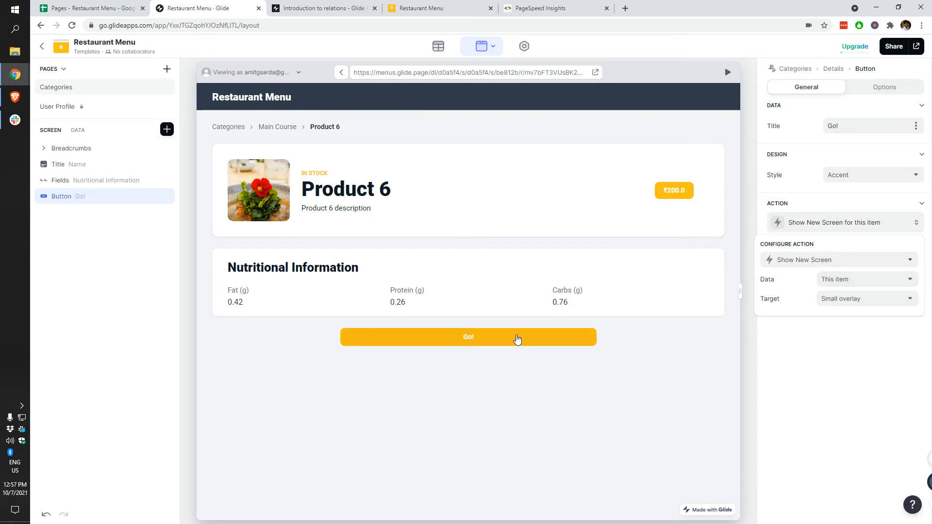
click(859, 304)
click(826, 381)
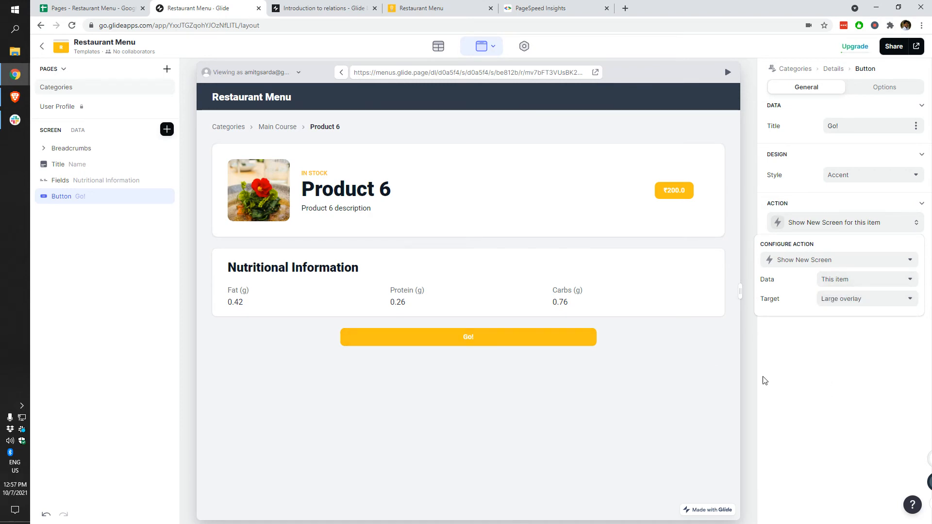
click(506, 335)
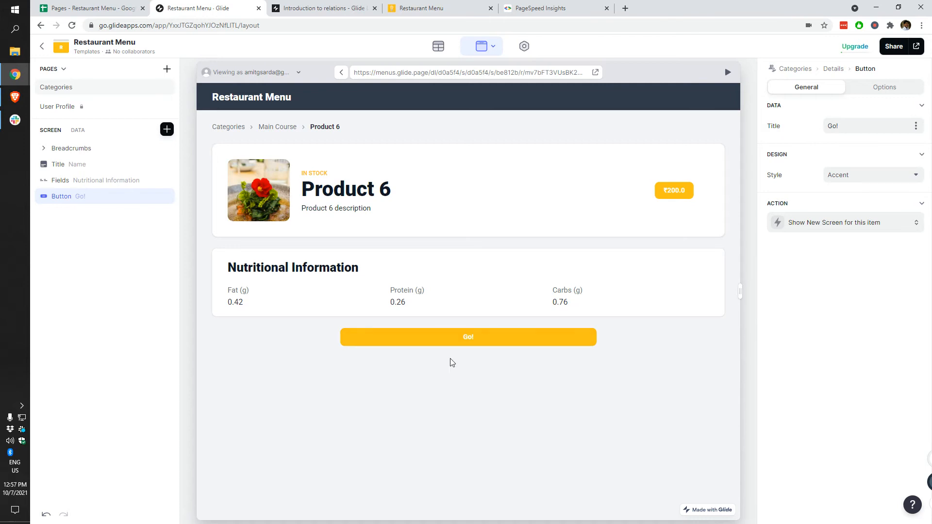
Step: Test the large overlay via Product 8, then delete the Go! button
click(482, 340)
scroll(520, 359, down, 4)
click(493, 250)
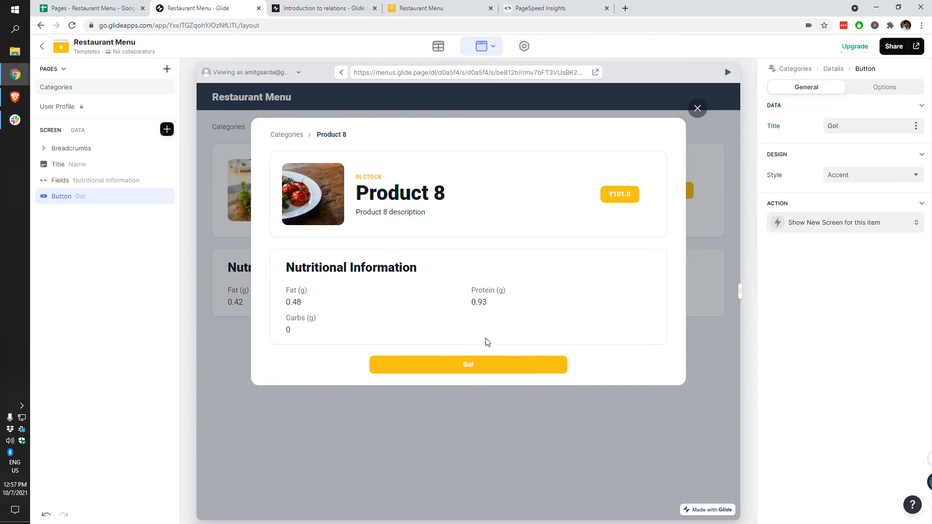
click(475, 373)
scroll(503, 333, down, 4)
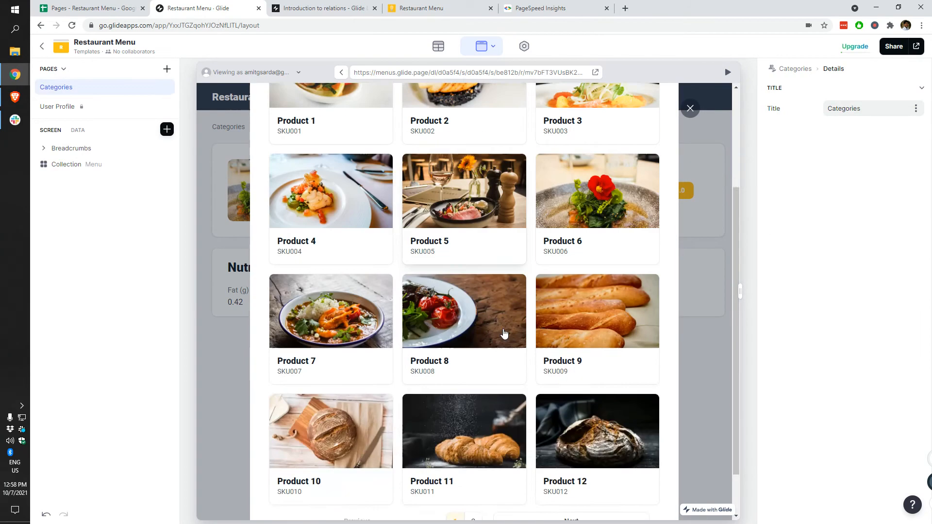
click(690, 109)
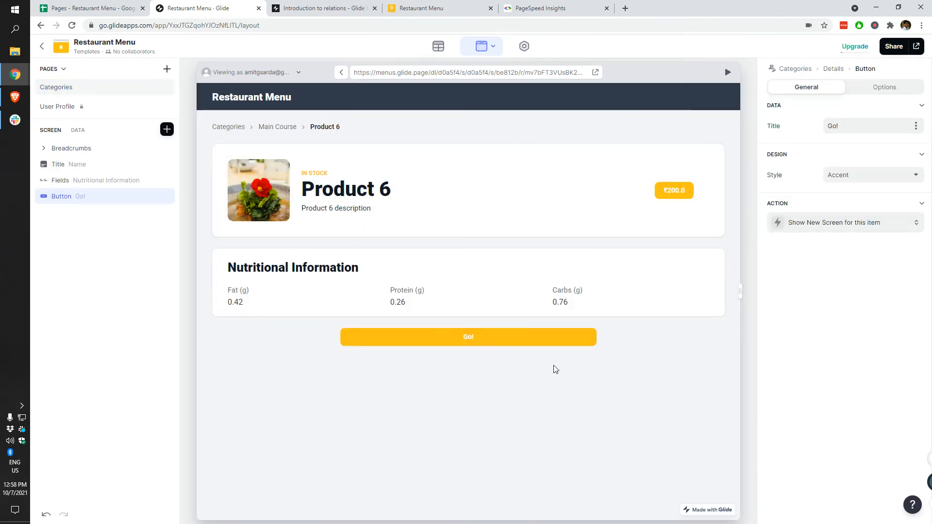
click(167, 197)
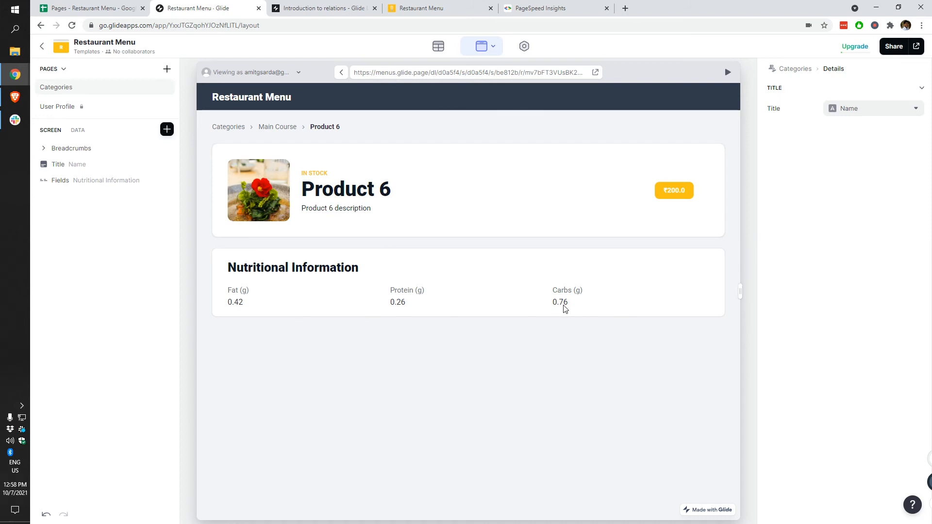
Step: Add a Container to the Categories page below the category grid
click(167, 129)
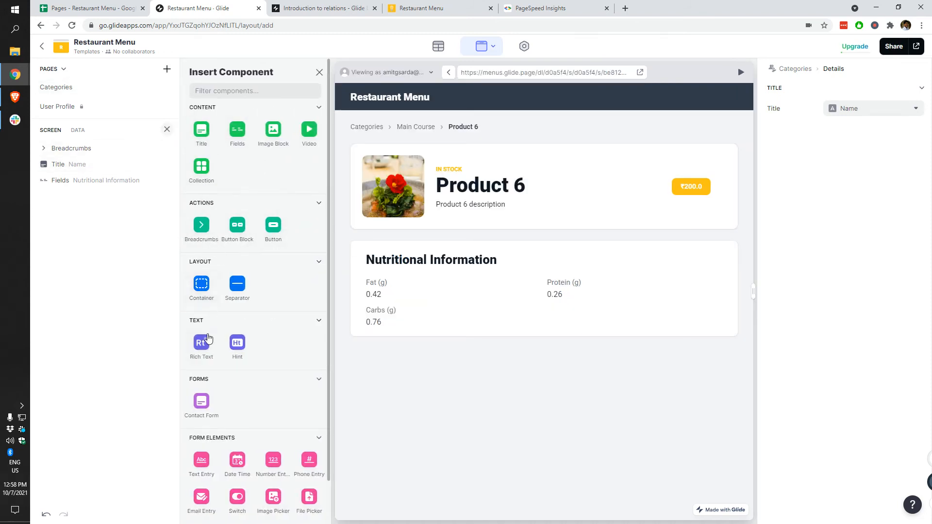
scroll(210, 335, down, 1)
scroll(226, 394, down, 1)
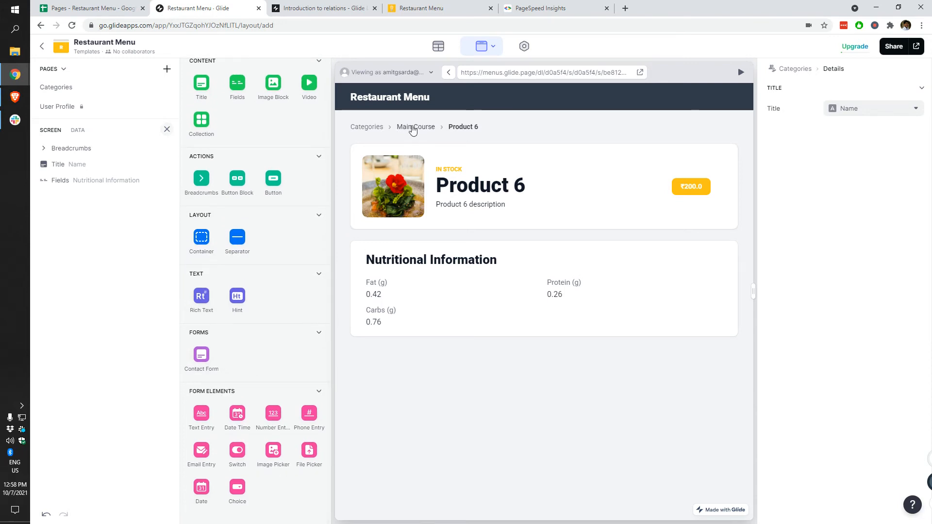
click(368, 128)
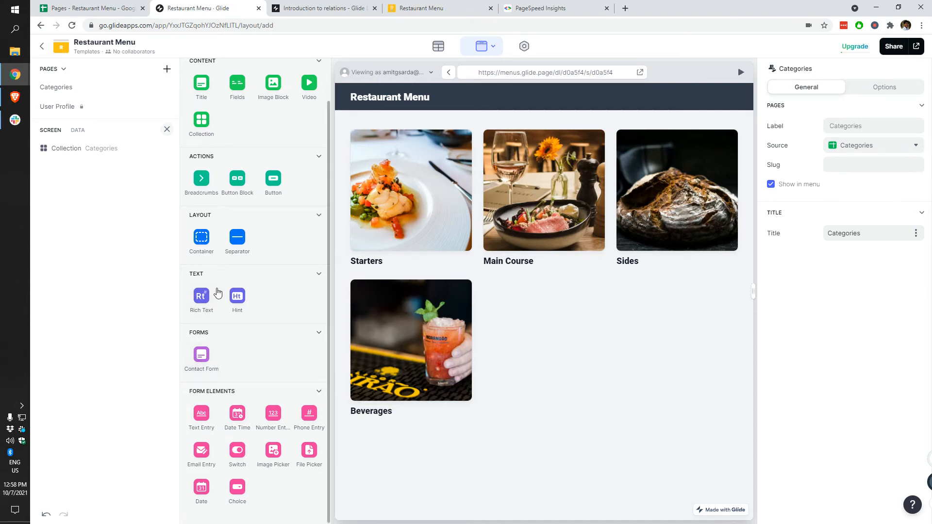
click(199, 243)
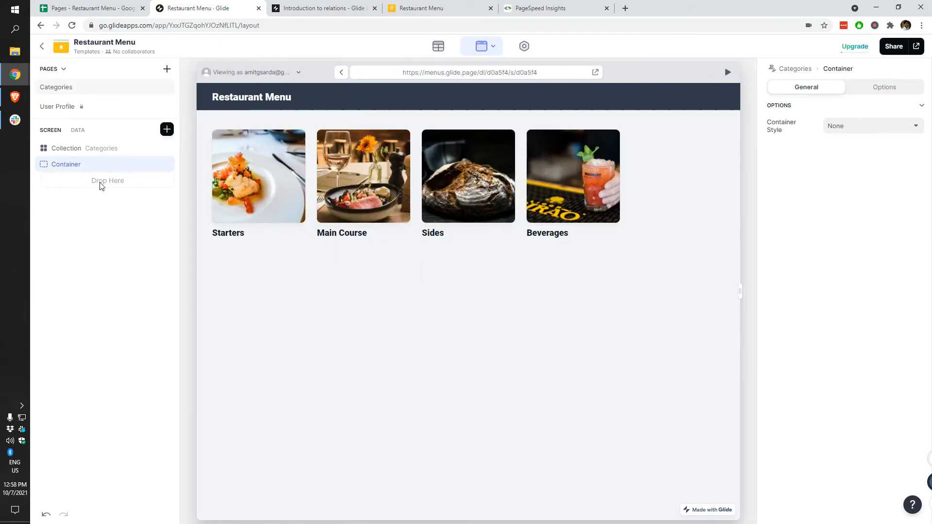
Step: Add a Contact Form and drag it inside the container
click(166, 129)
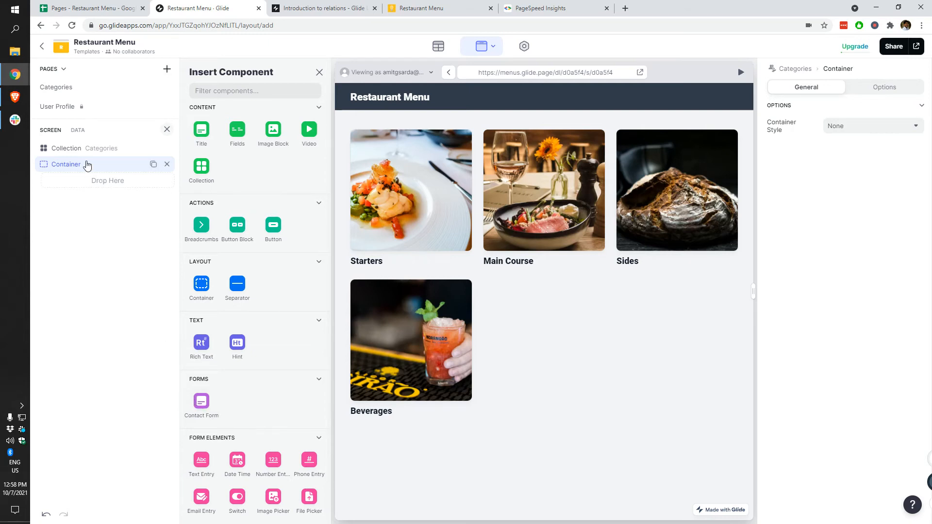
click(196, 406)
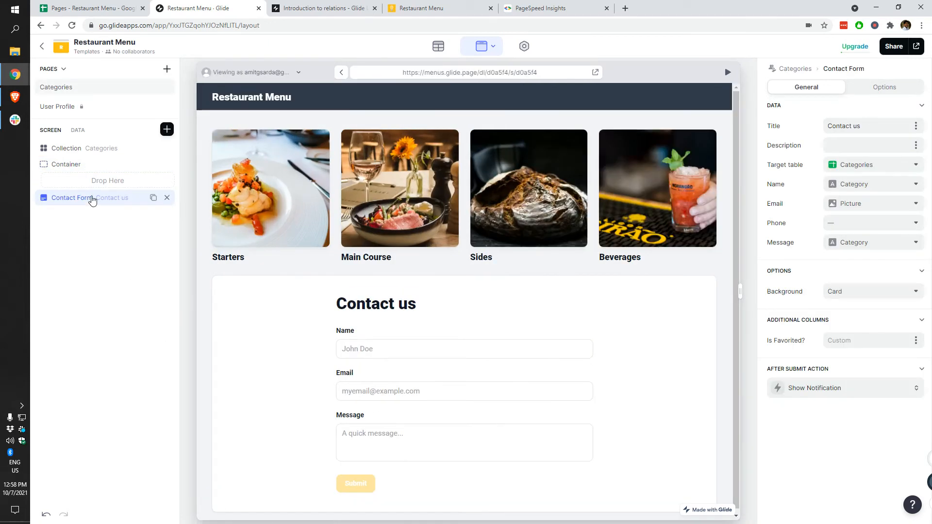
drag(93, 199, 100, 182)
Step: Check which sheets can feed the Categories page, then switch to the menu spreadsheet
click(116, 294)
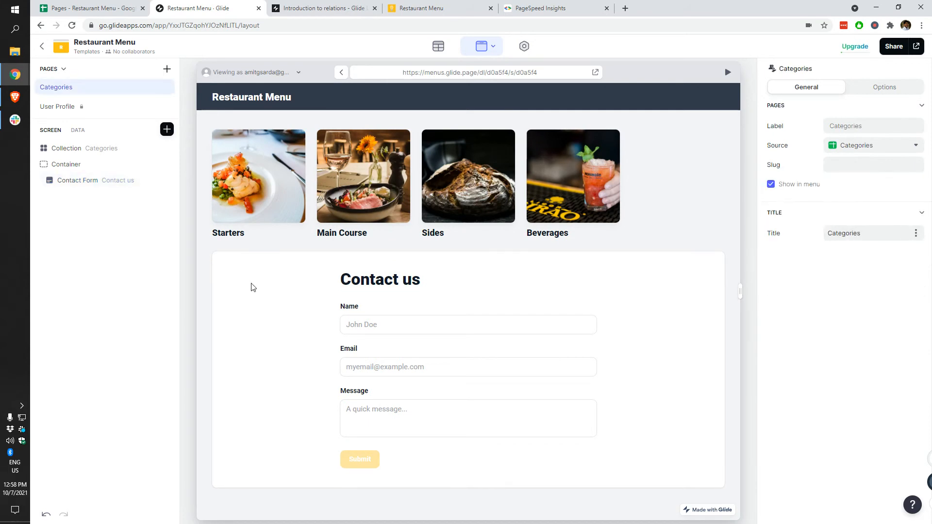
click(856, 144)
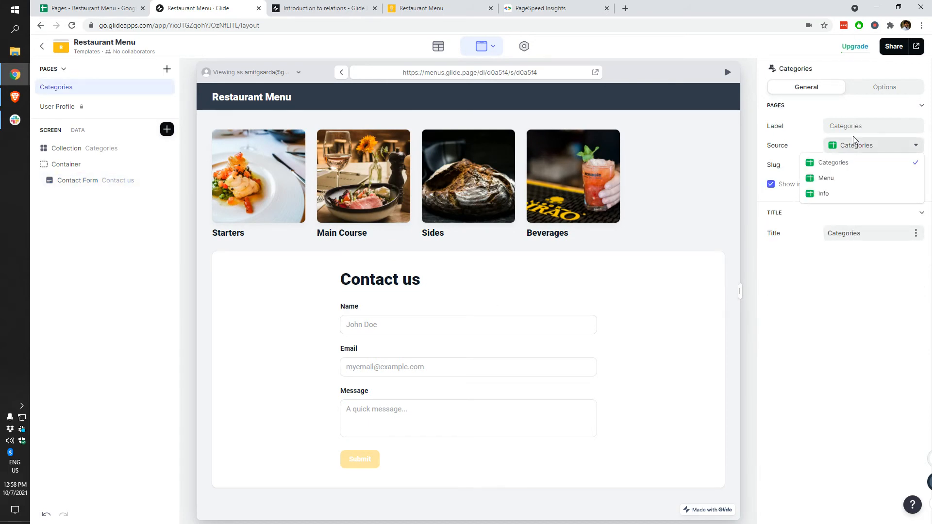
click(115, 8)
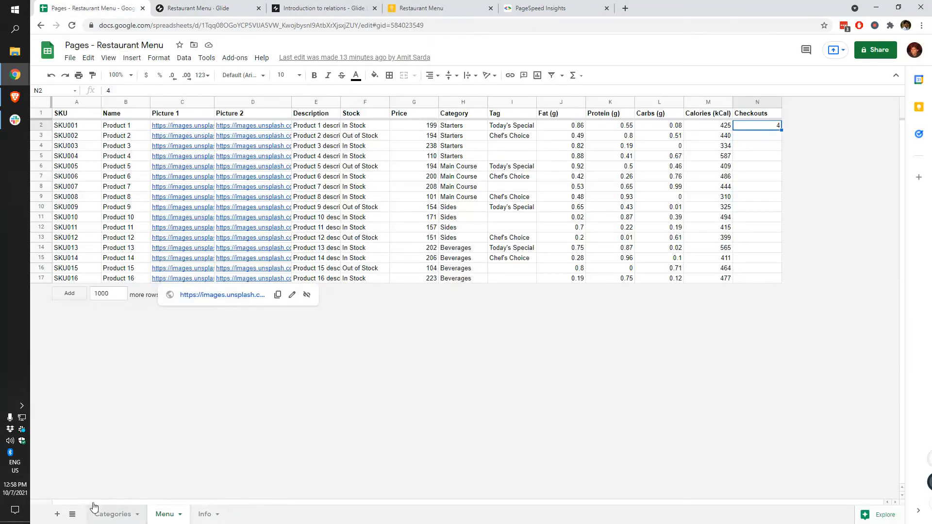
Step: Add a new blank sheet and name it Queries
click(58, 514)
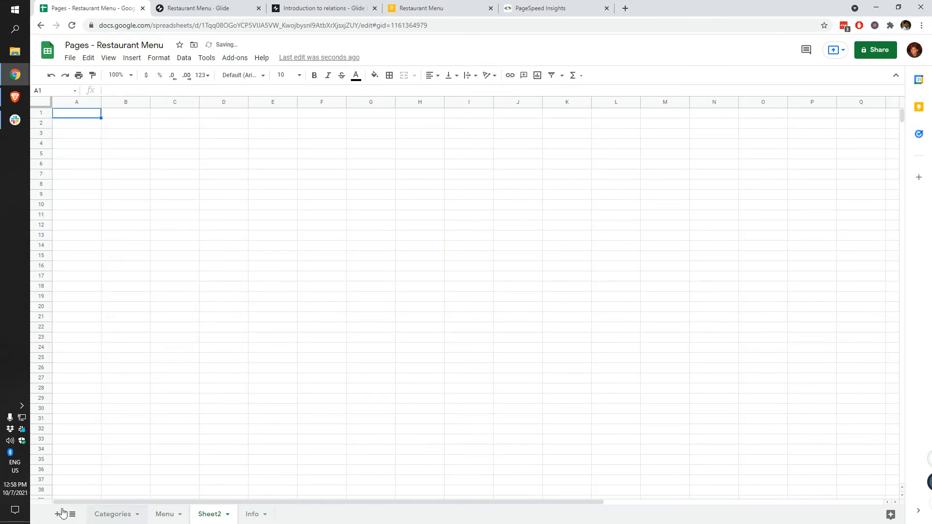
double_click(211, 515)
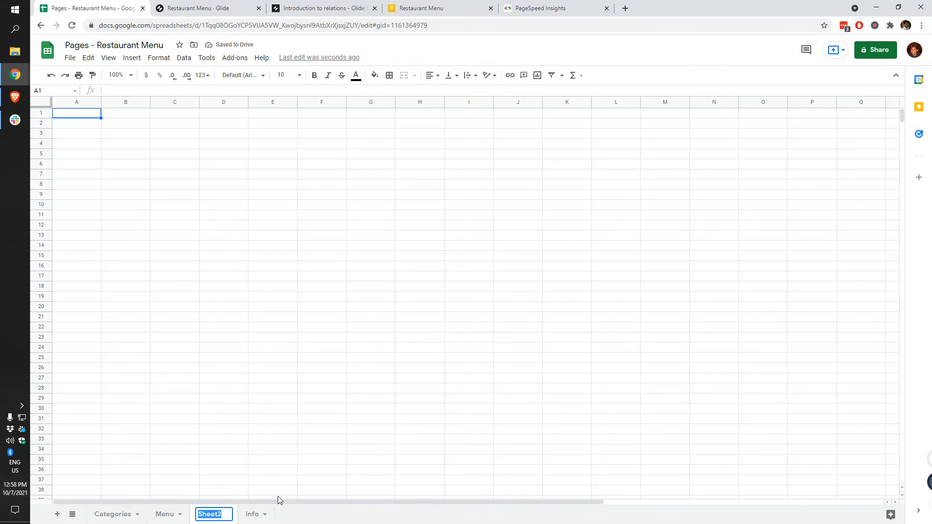
text(Queries)
key(Return)
Step: Enter the headers Name, Email, Phone and Message in A1:D1, then switch back to Glide
text(Name)
key(Tab)
text(Email)
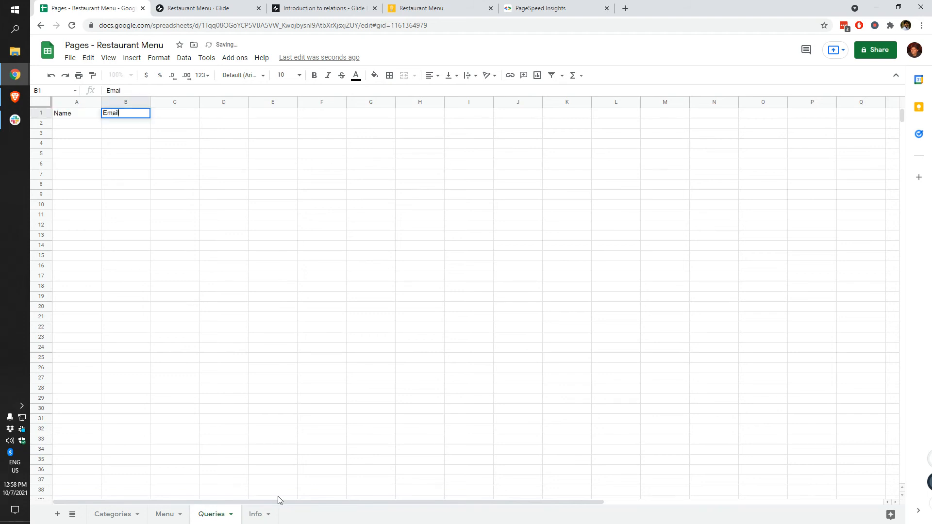
key(Tab)
text(Phone)
key(shift+Tab)
key(Tab)
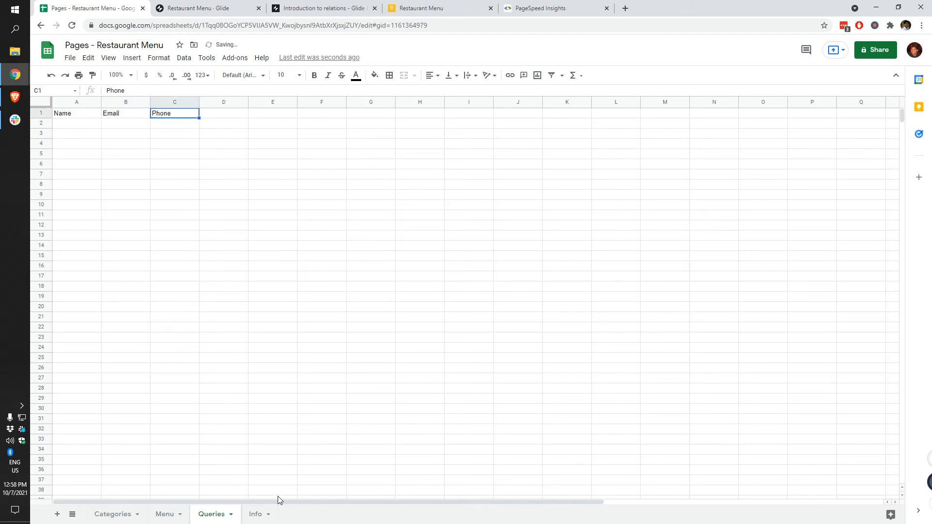
key(Tab)
text(Message)
key(Return)
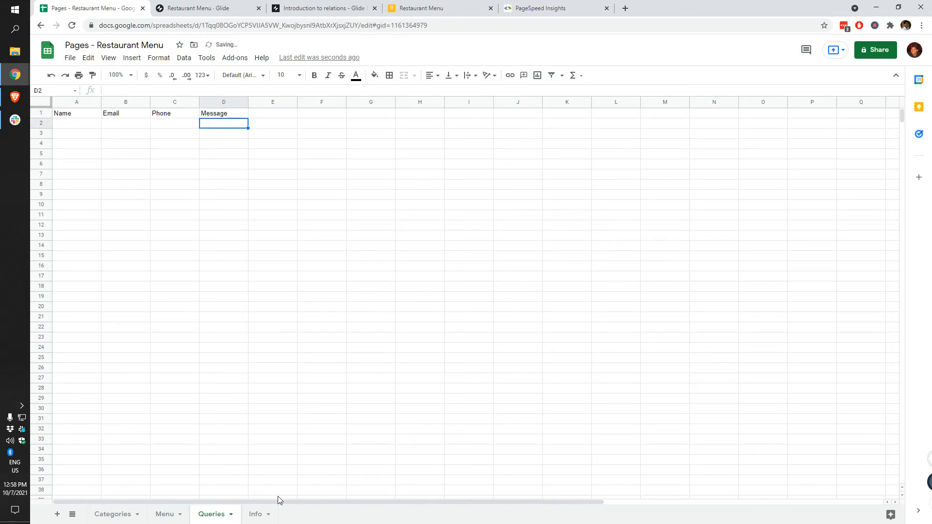
key(ctrl+Tab)
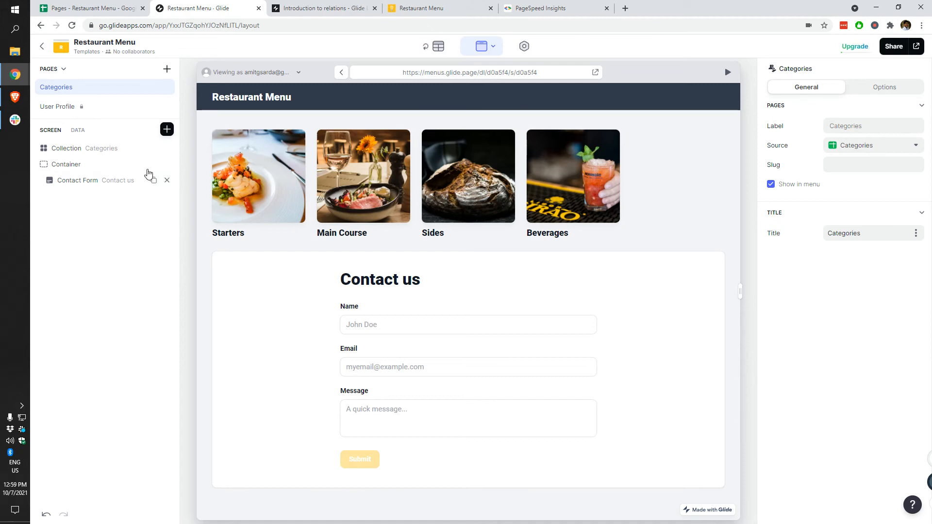
Step: Set the Contact Form component's background option to None
click(73, 181)
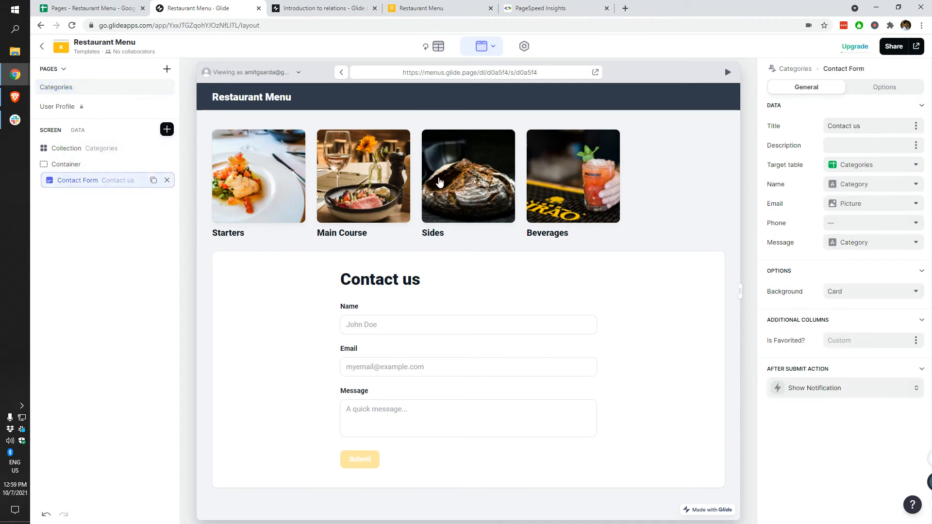
click(851, 291)
click(859, 357)
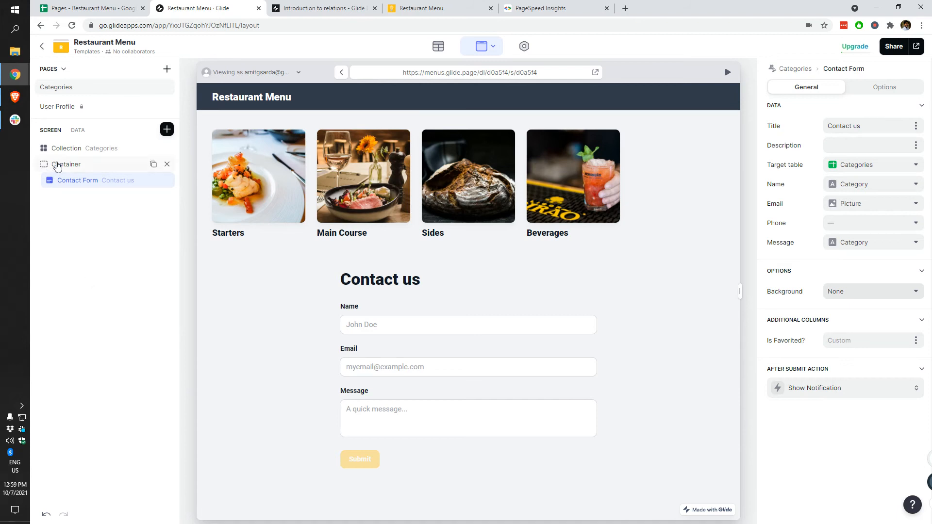
Step: Insert a separator above the contact form container, with Draw Line on and size Large
click(167, 129)
click(237, 285)
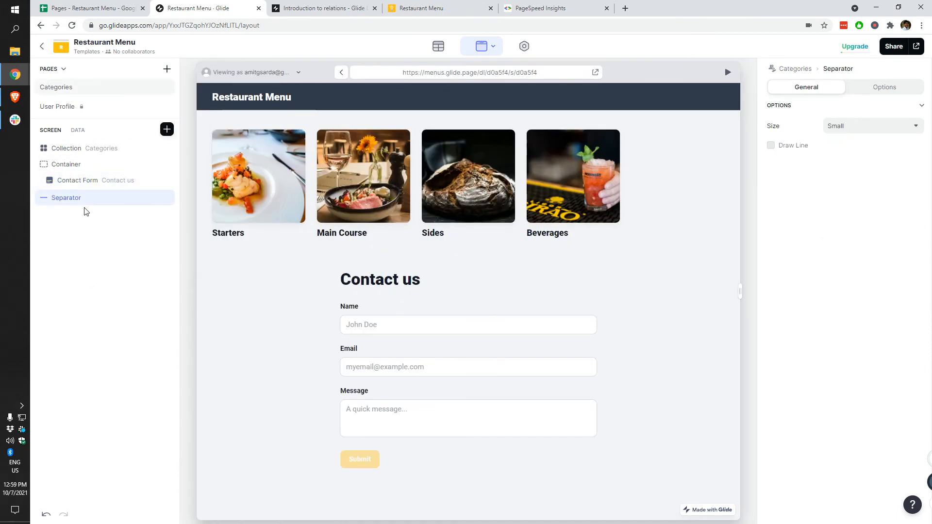
drag(80, 203, 90, 177)
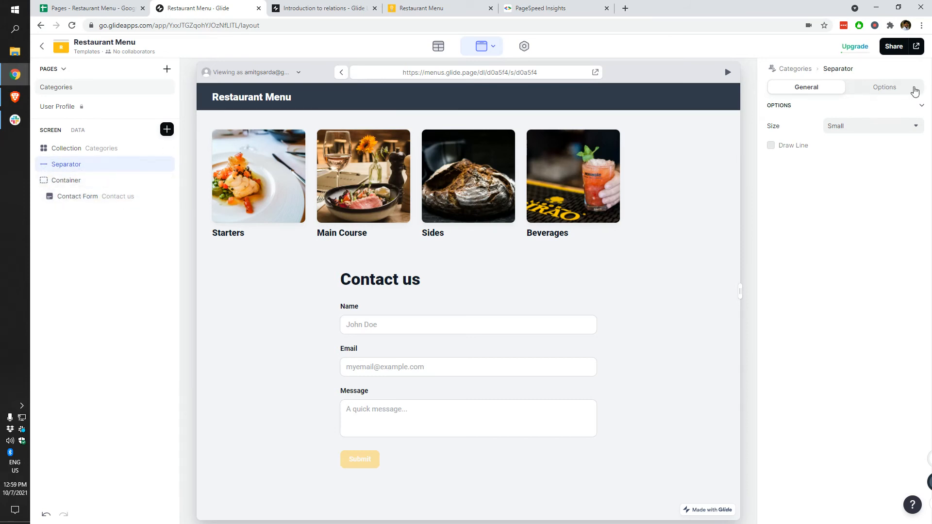
click(795, 146)
click(845, 128)
click(843, 159)
click(858, 127)
click(840, 178)
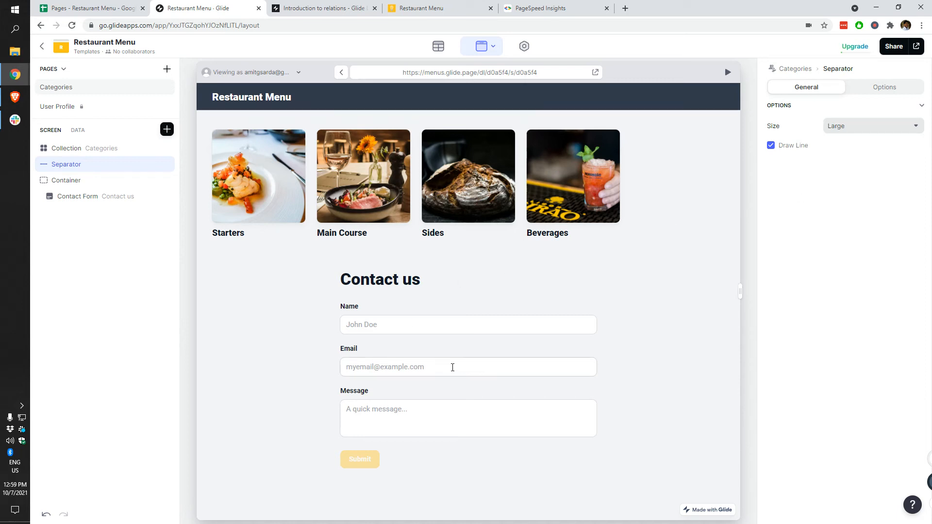
click(101, 200)
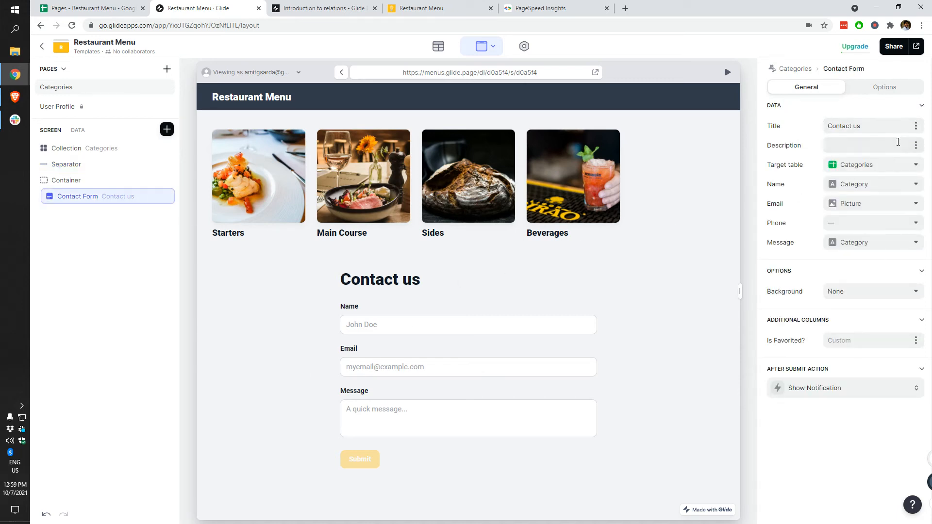
Step: Save form submissions to the Queries table, mapping Name, Email, Phone and Message to their columns
click(898, 169)
click(847, 250)
click(866, 188)
click(853, 235)
click(870, 203)
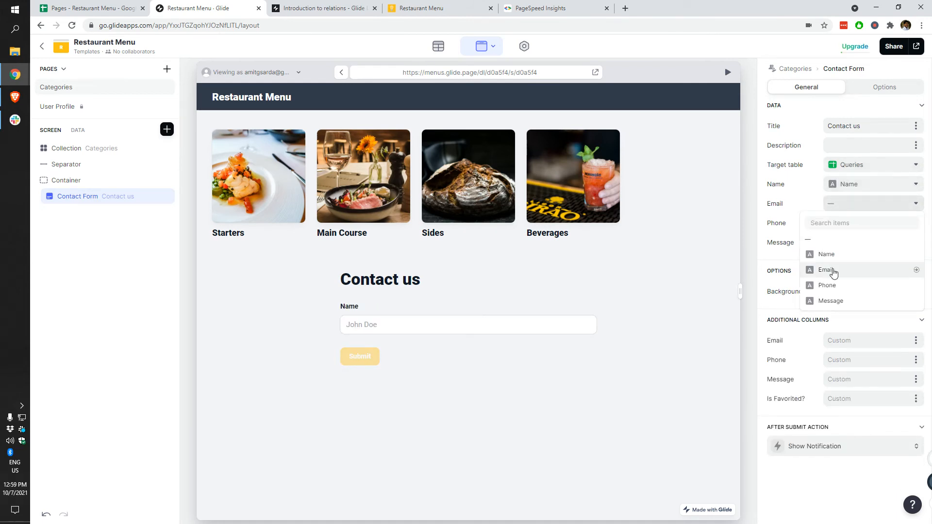
click(834, 271)
click(870, 223)
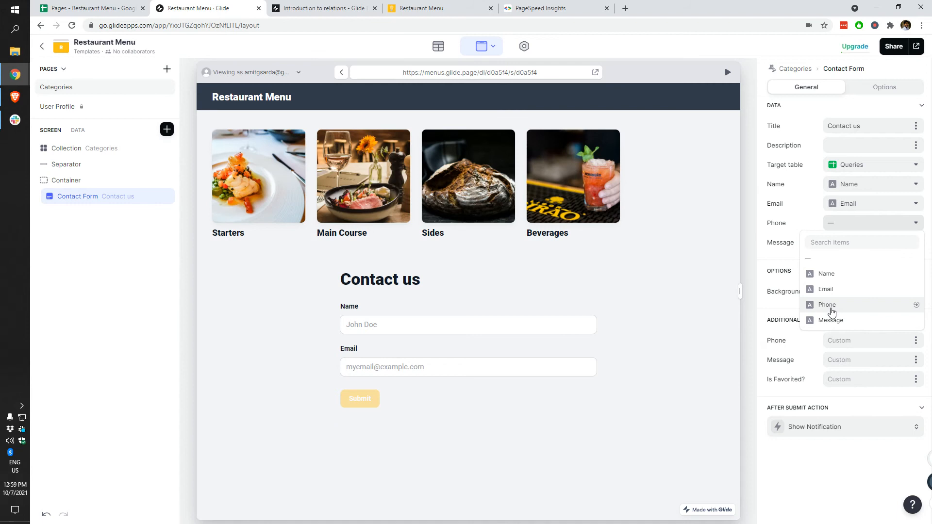
click(833, 306)
click(864, 243)
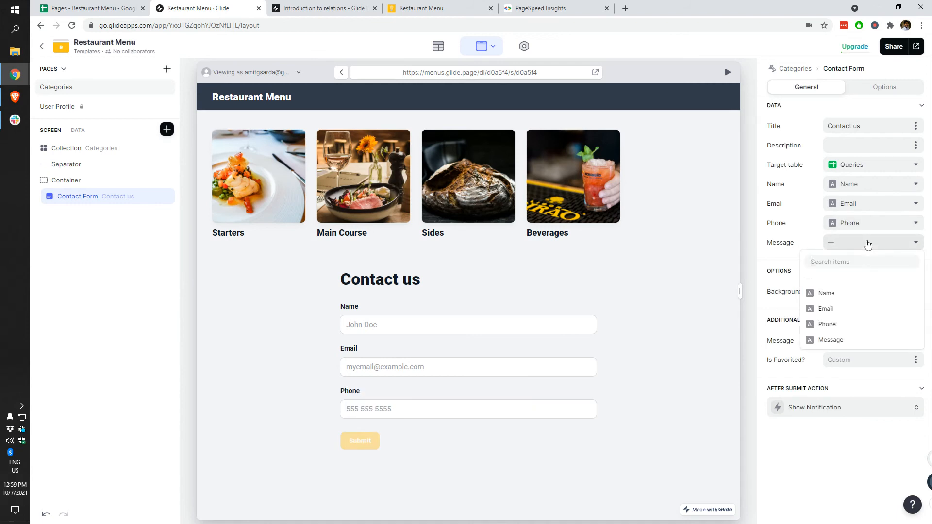
click(833, 340)
Step: Set the form description to 'Send your table reservation requests using this form.'
scroll(486, 406, down, 1)
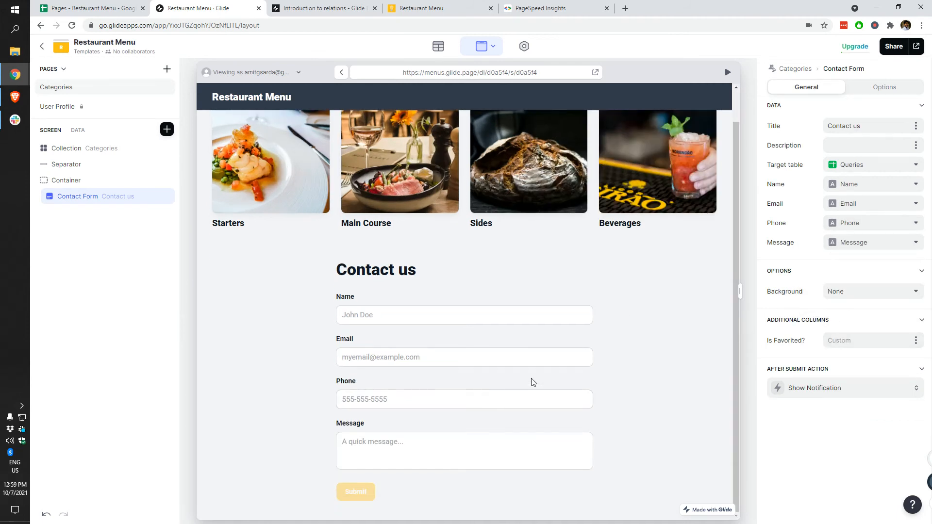
click(894, 146)
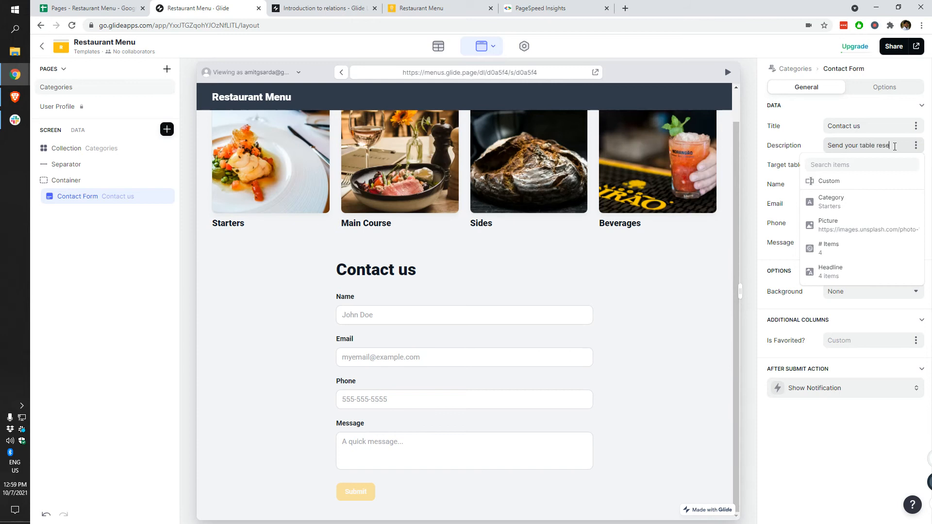
text(requests via this)
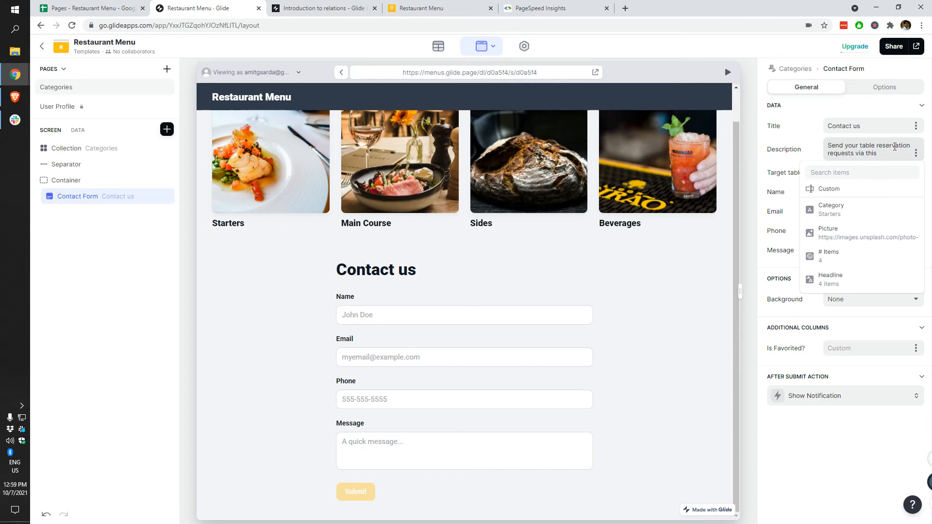
key(ctrl+shift+Left)
key(ctrl+shift+Left)
text(using this form.)
click(660, 304)
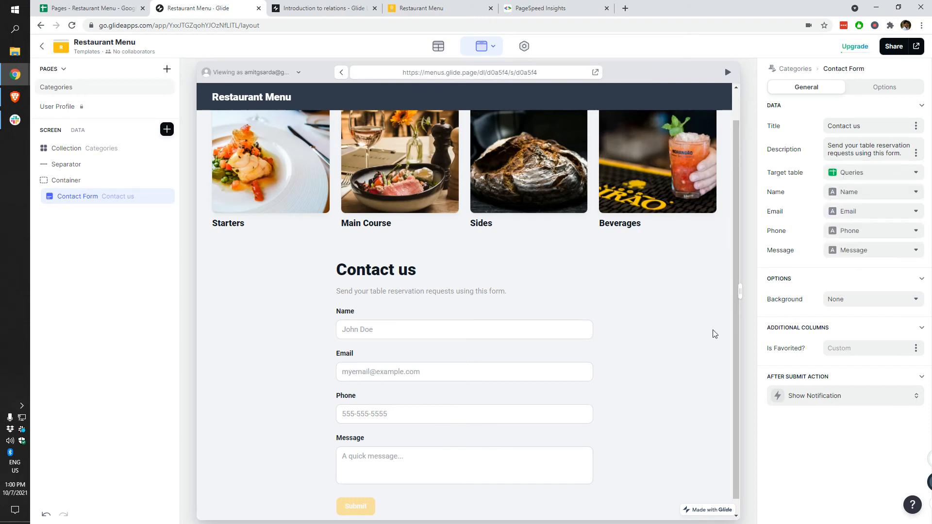
Step: Try Highlight and Card backgrounds, then settle on the orange Accent background for the form
click(869, 300)
click(826, 332)
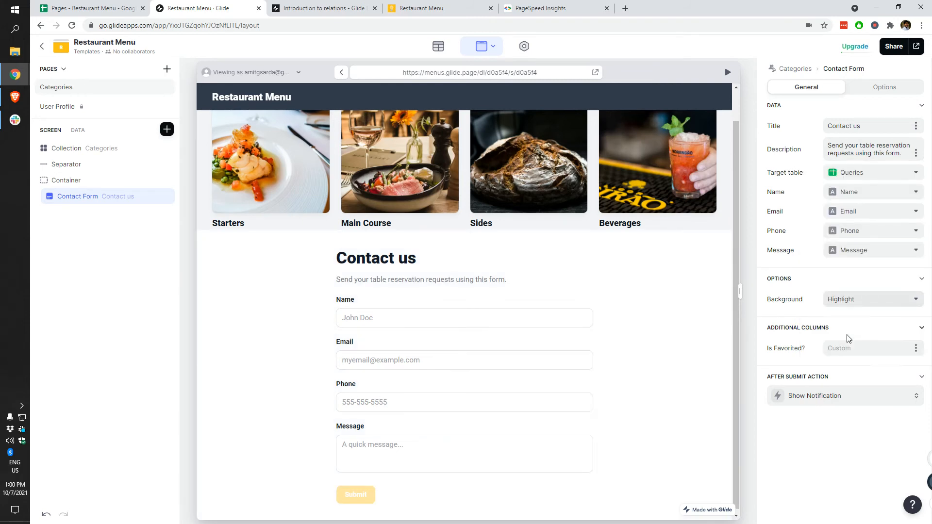
click(867, 309)
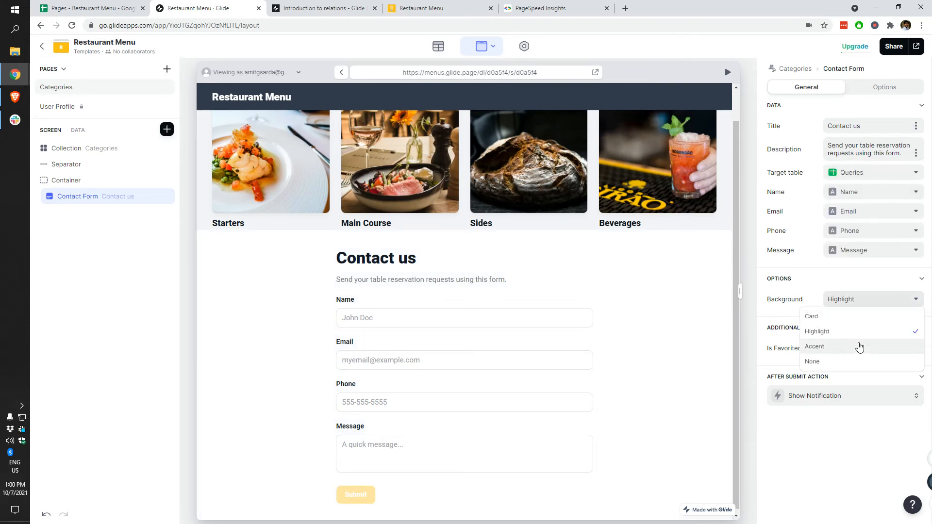
click(855, 318)
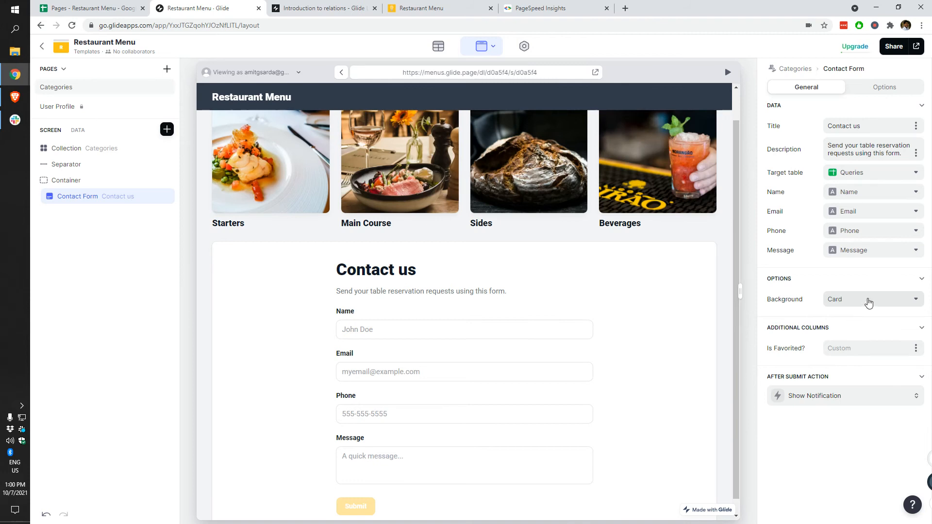
click(868, 301)
click(845, 346)
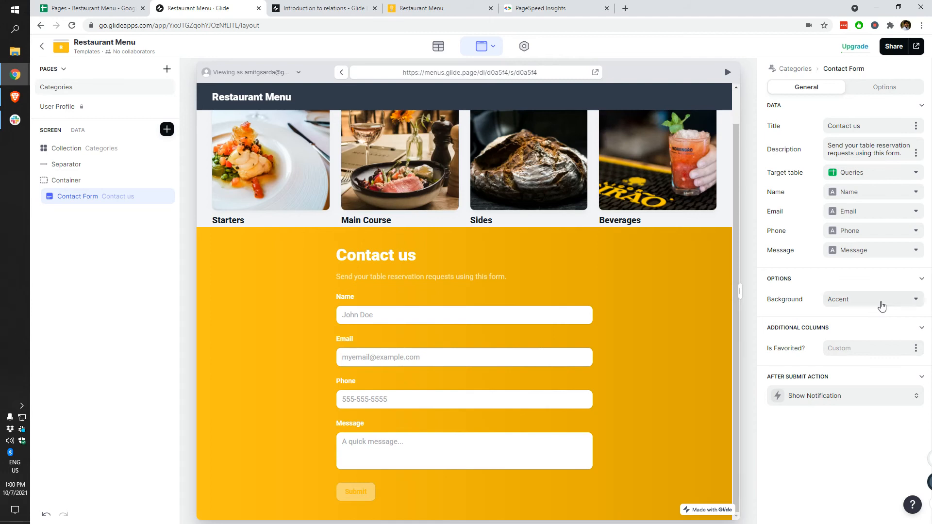
Step: Inspect the Is Favorited value options and the after-submit notification settings
click(915, 353)
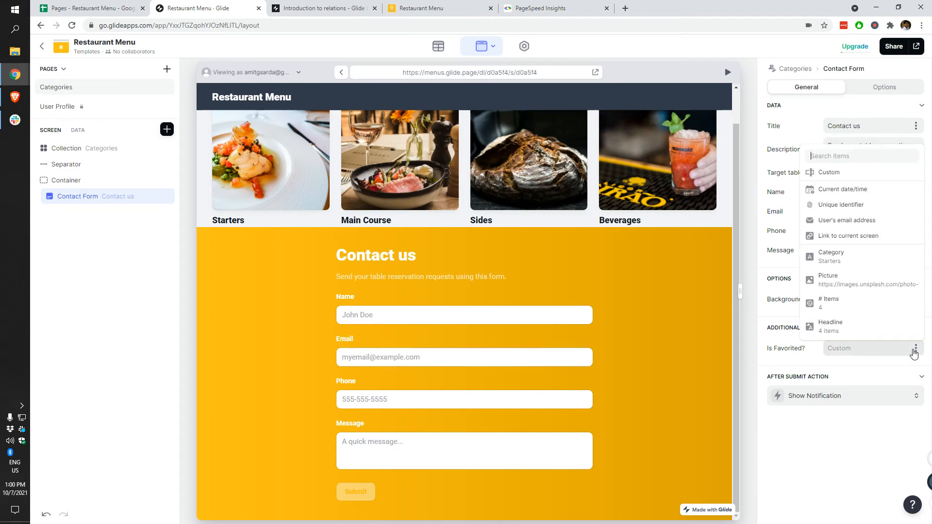
click(797, 365)
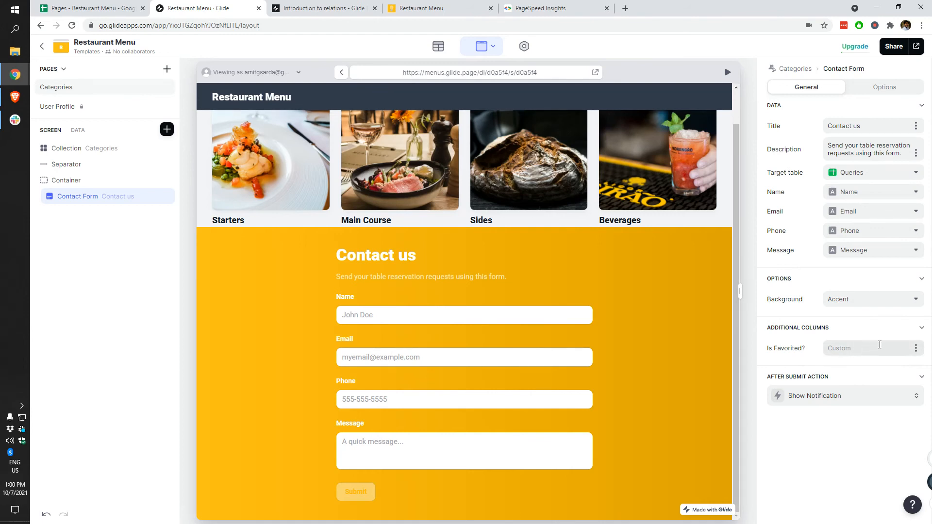
click(851, 400)
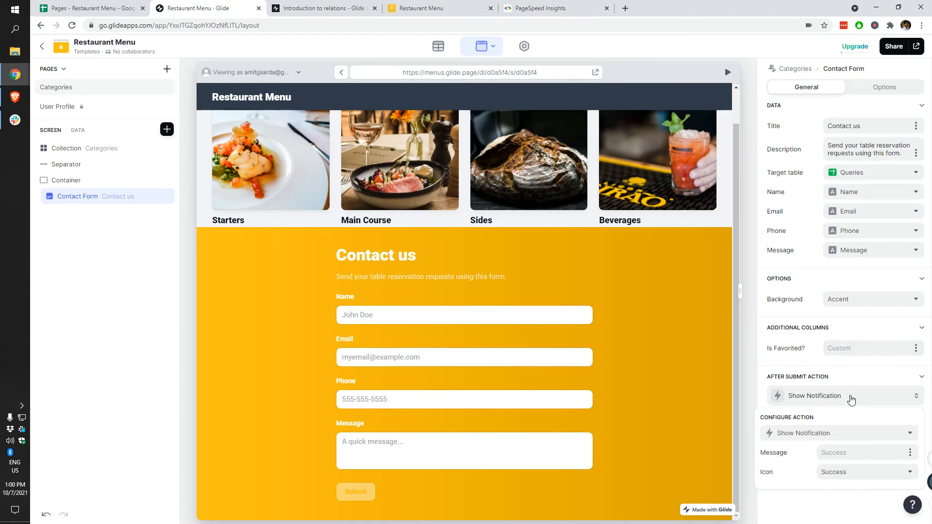
Step: Close the after-submit settings and set the form background to None
click(851, 400)
click(858, 299)
click(813, 362)
Step: Fill the preview form with a name, e-mail, phone and 'This is a test me' message, then submit
click(418, 329)
key(Tab)
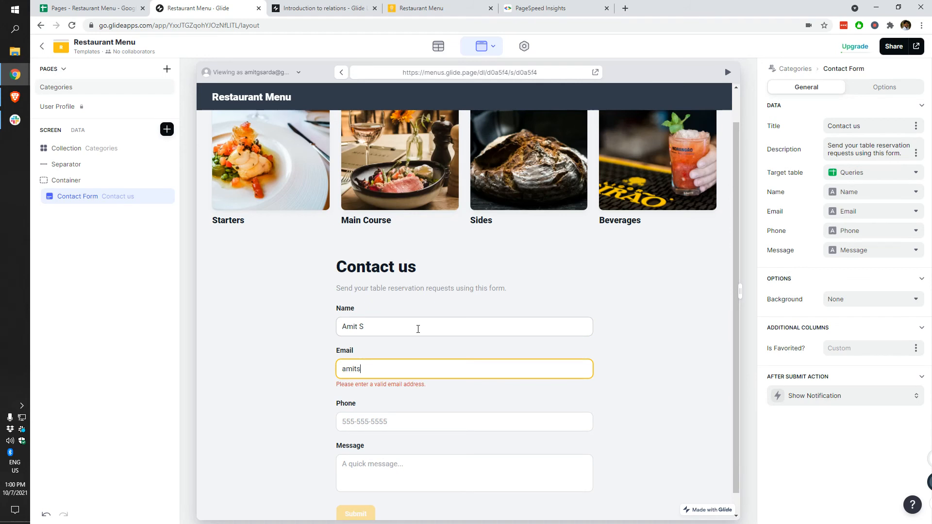
key(ctrl+a)
key(Tab)
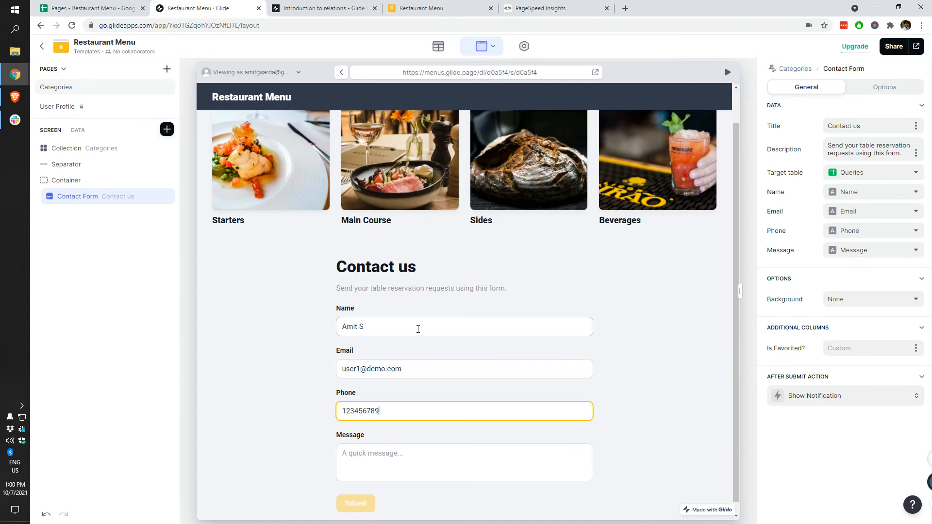
key(Tab)
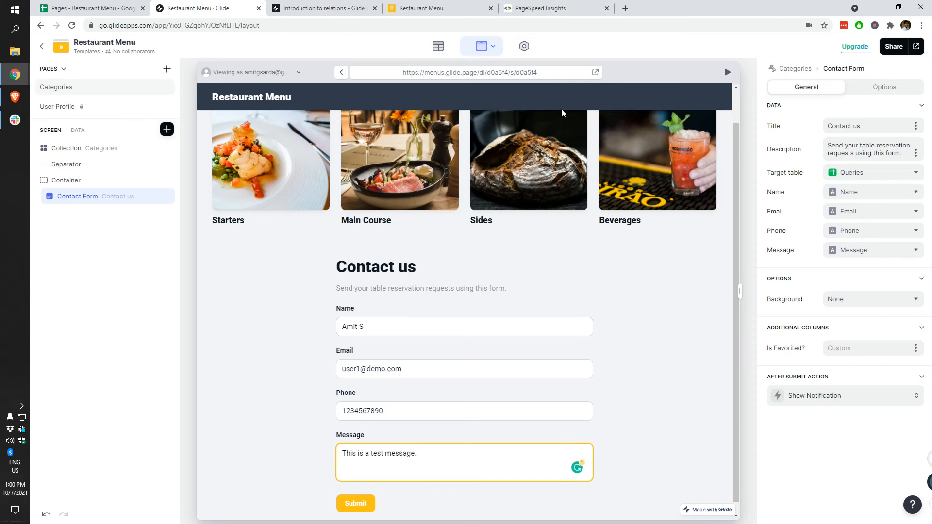
scroll(369, 450, down, 1)
click(351, 494)
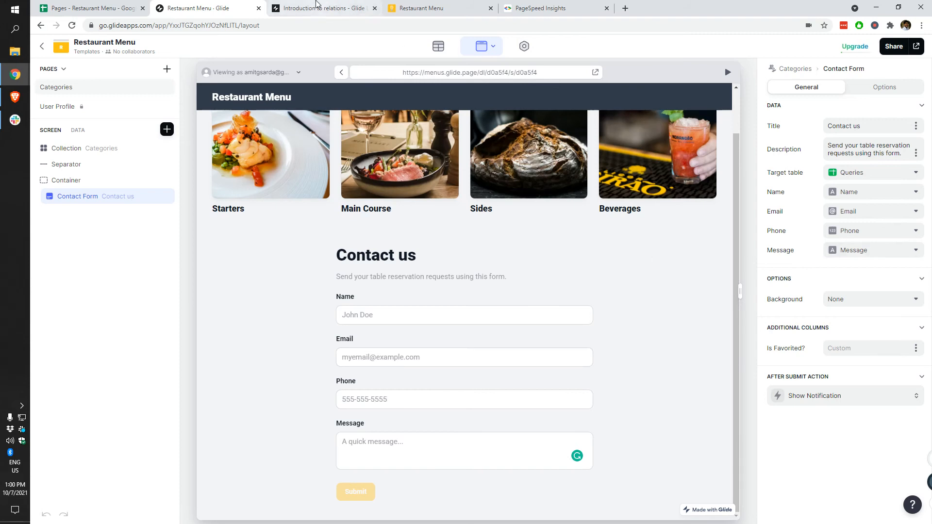
Step: Freeze the header row of the Queries sheet where the test submission arrived
click(114, 8)
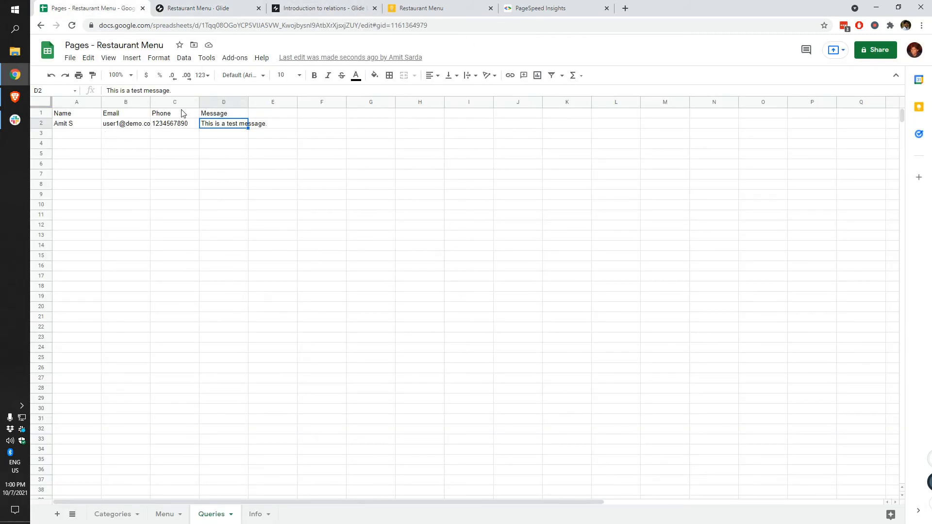
drag(179, 107, 217, 118)
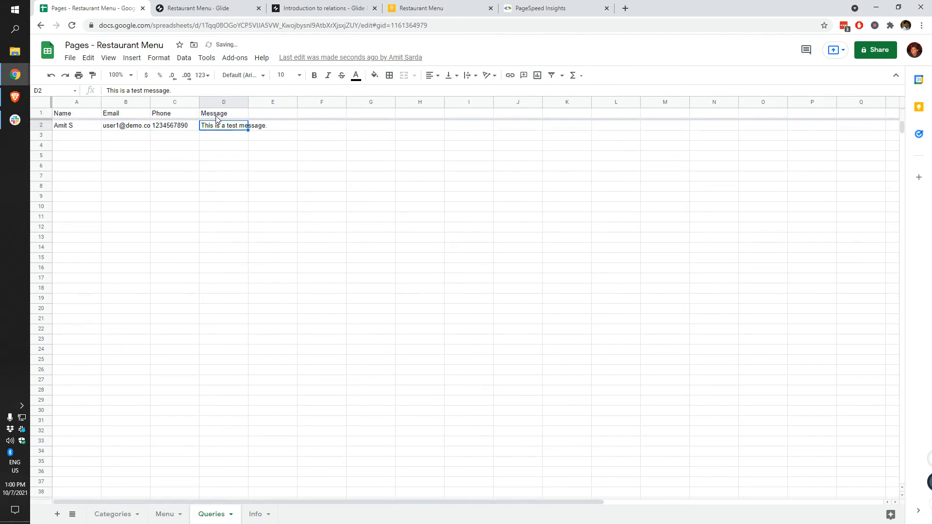
click(197, 8)
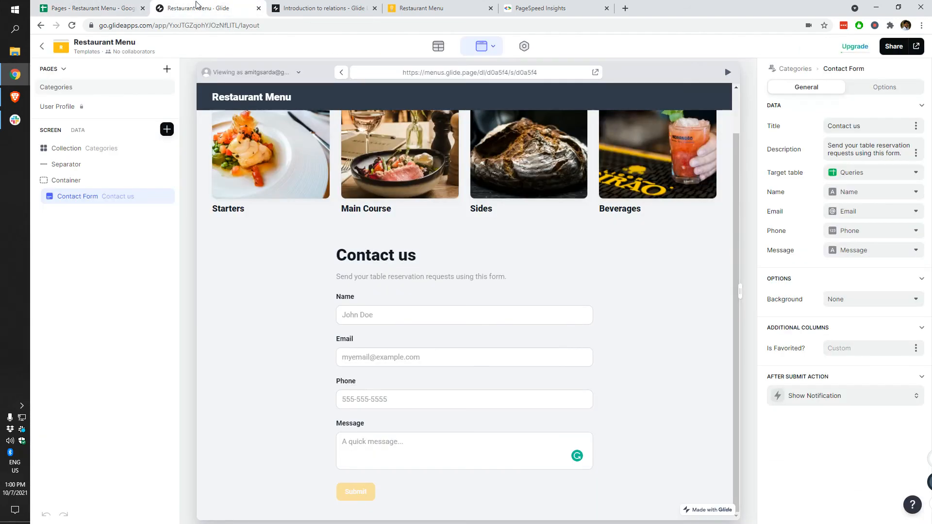
Step: Try a Send Email after-submit action with the Email column as recipient
click(839, 404)
click(822, 438)
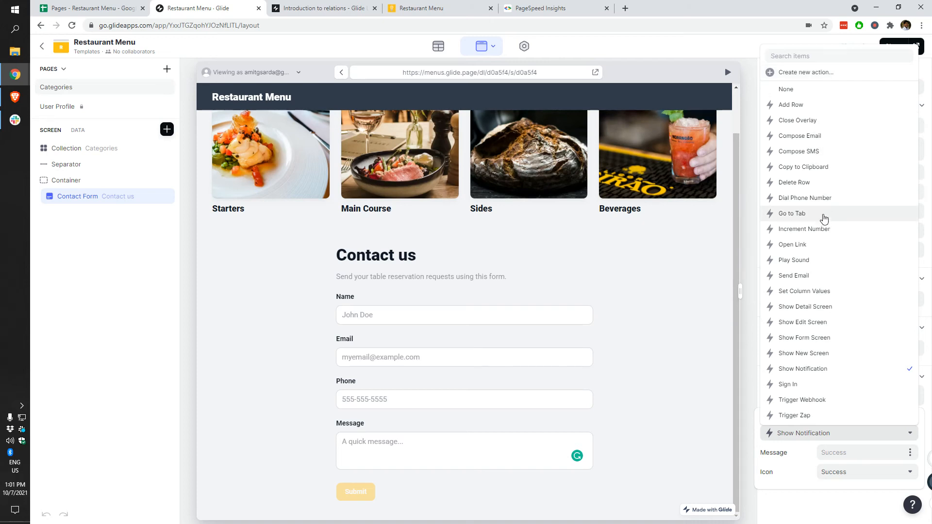
click(821, 276)
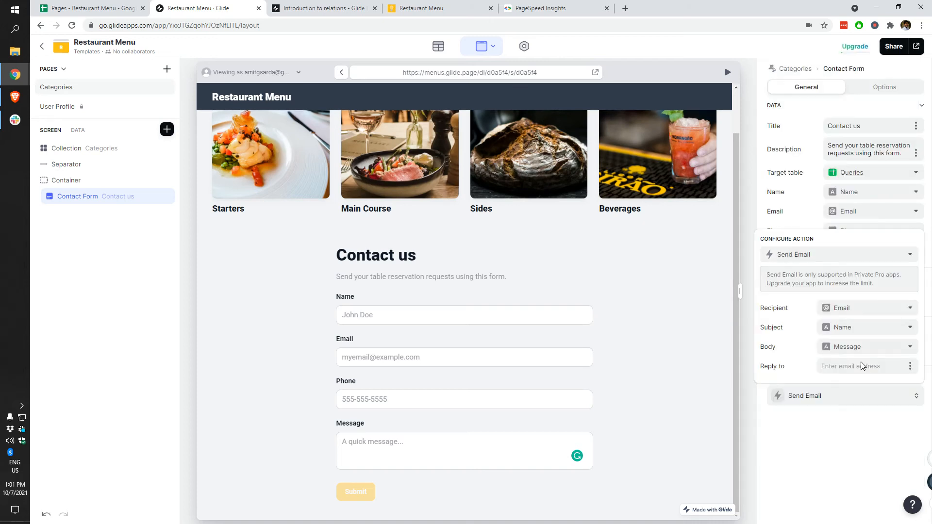
click(860, 314)
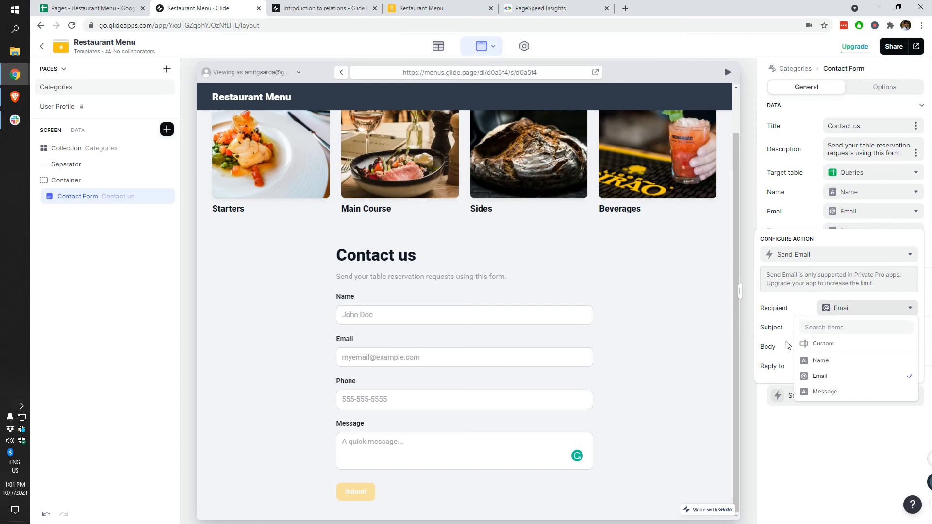
click(860, 310)
click(872, 365)
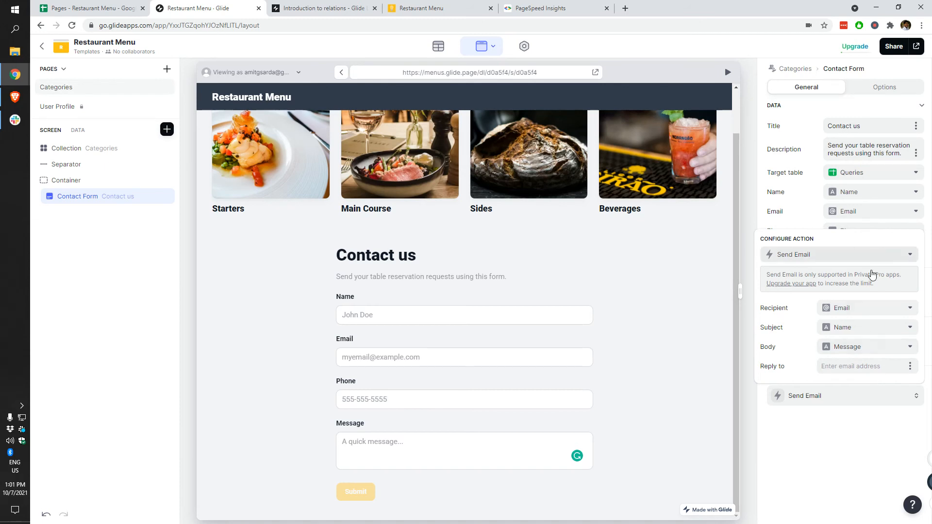
click(824, 459)
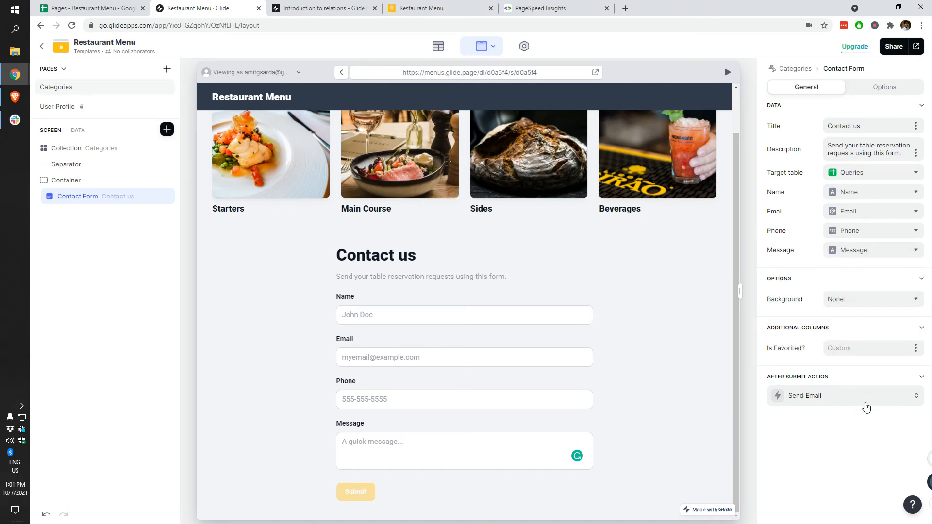
Step: Switch the after-submit action to Show Notification with message 'Your request has been sent.'
click(868, 405)
click(808, 256)
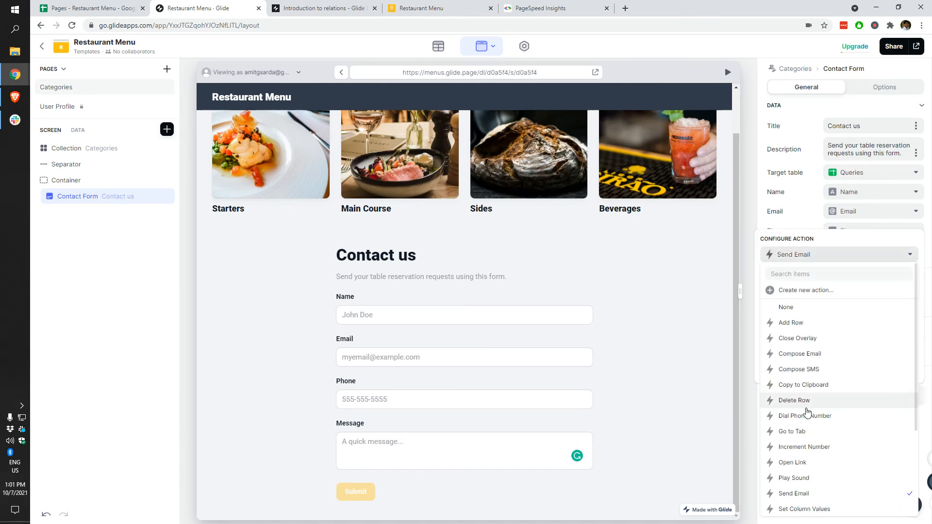
scroll(817, 422, down, 3)
click(829, 460)
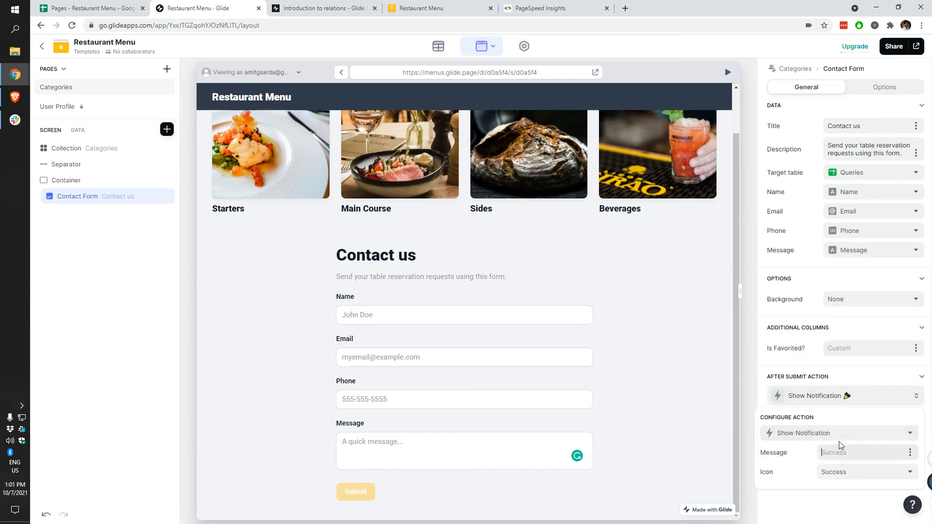
click(843, 453)
text(Your request has been sent.)
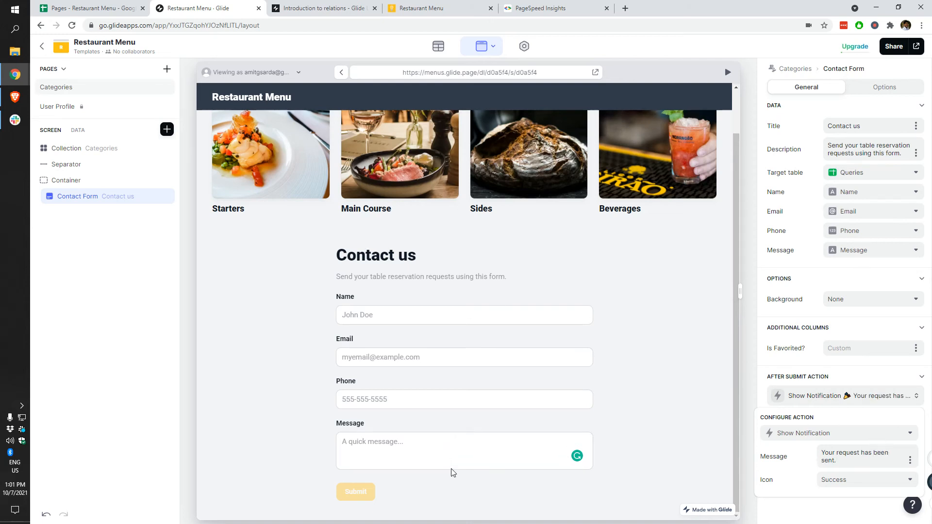
scroll(450, 479, up, 1)
scroll(567, 389, down, 1)
click(672, 398)
Step: Browse the preview from Main Course to Product 6 and back to the Categories home screen
click(380, 156)
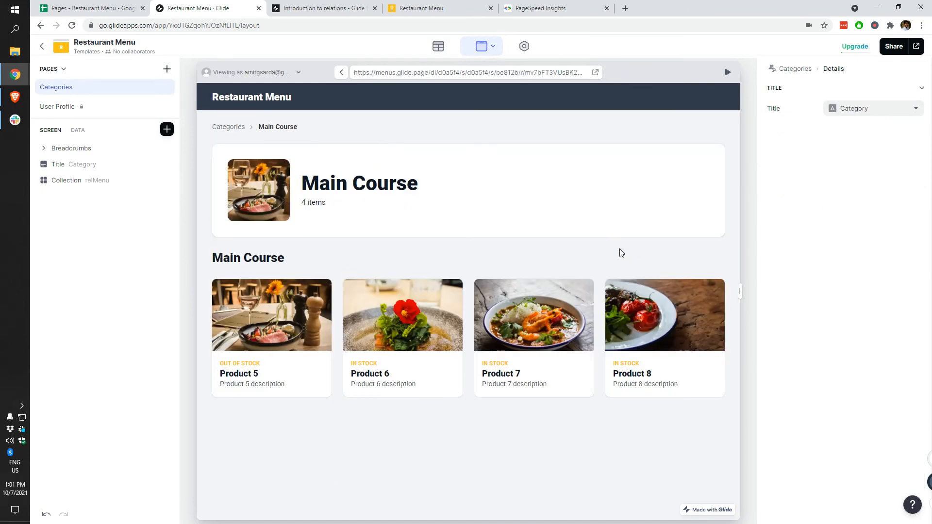
click(439, 400)
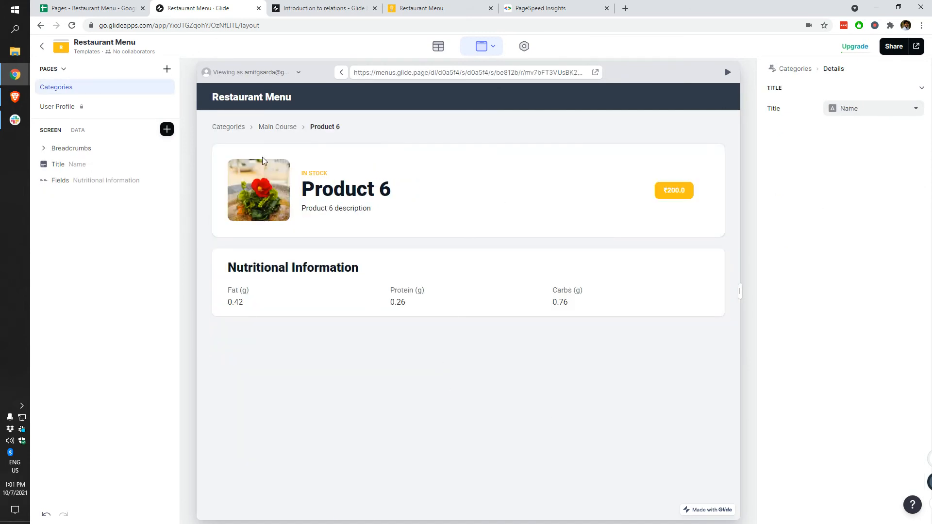
click(278, 127)
click(228, 127)
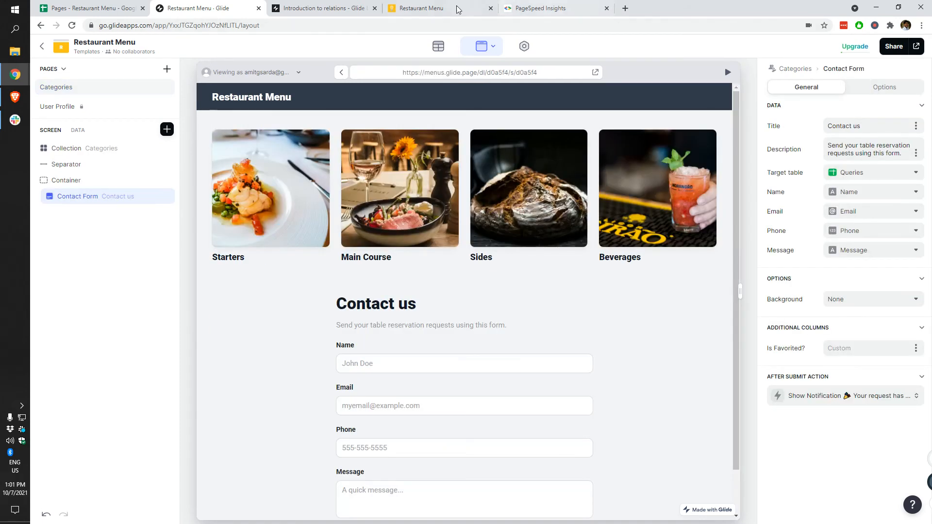
Step: Open the published app in a new tab, close the extra browser tabs, and return to the editor
click(916, 47)
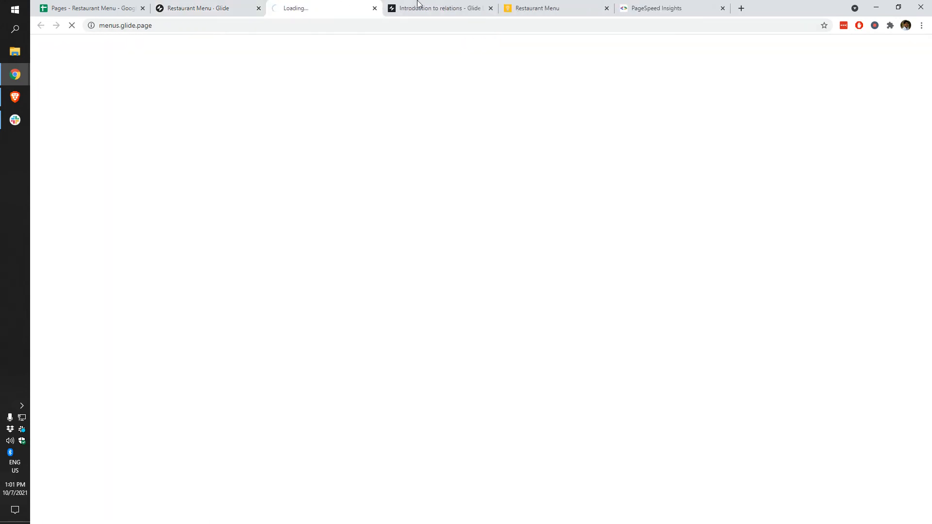
click(467, 8)
click(491, 8)
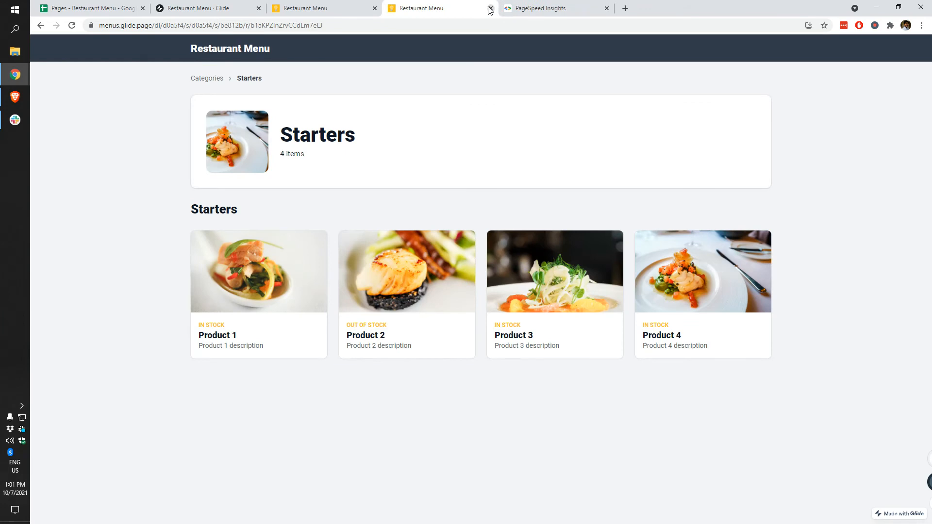
click(490, 8)
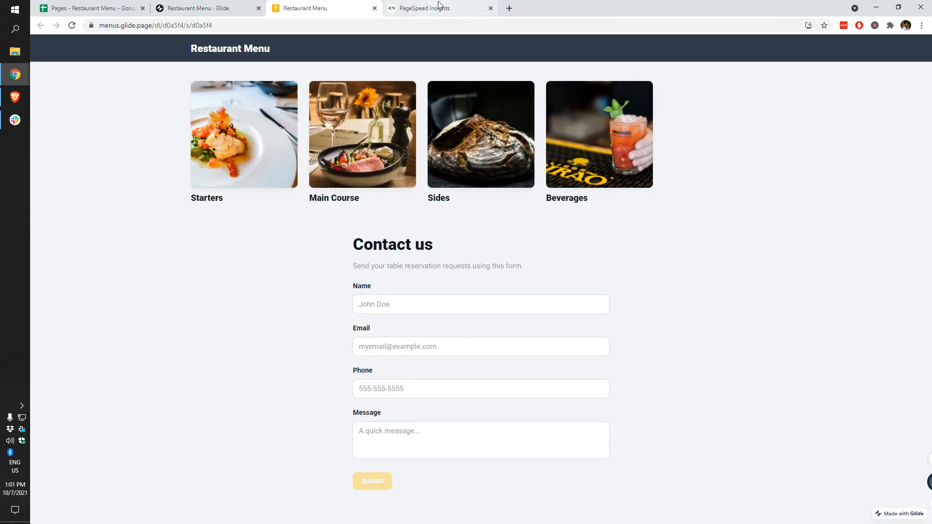
click(430, 8)
click(490, 8)
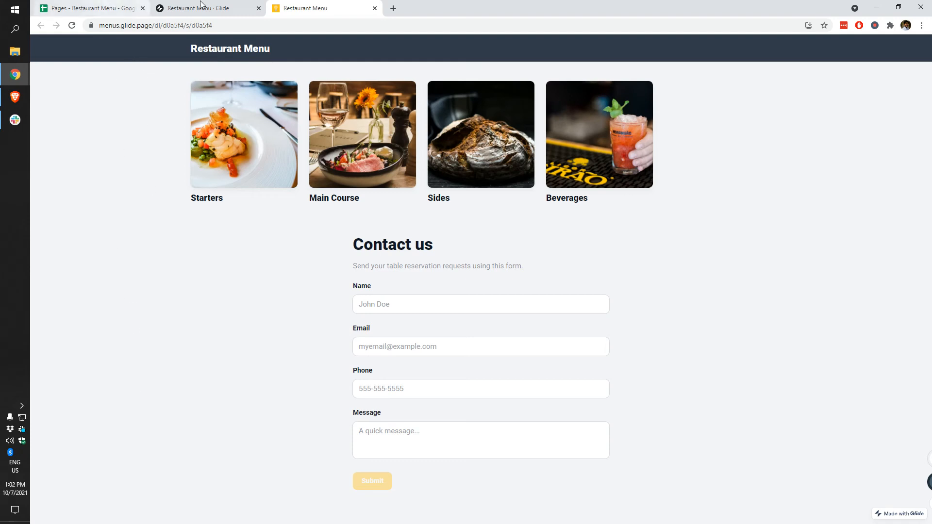
click(214, 10)
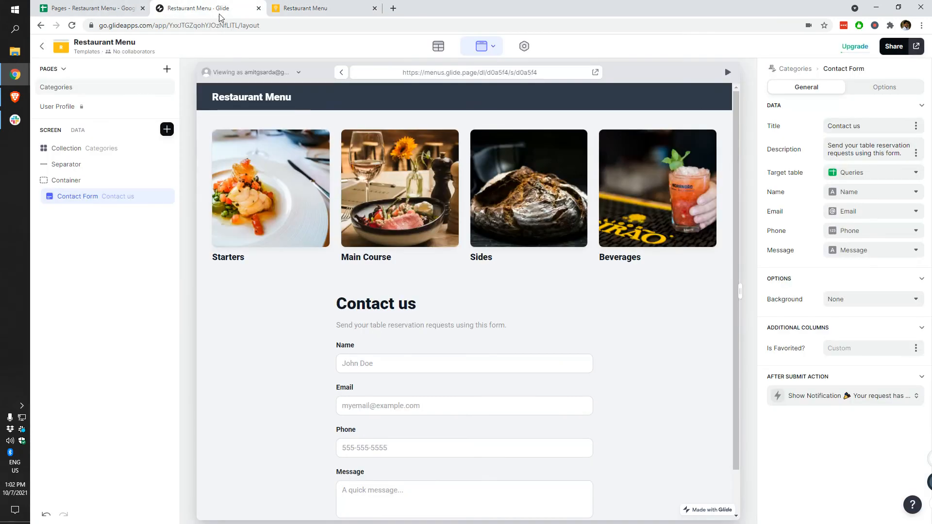
Step: Add a new page labelled Menu that uses the Menu table as its source
click(167, 69)
click(107, 105)
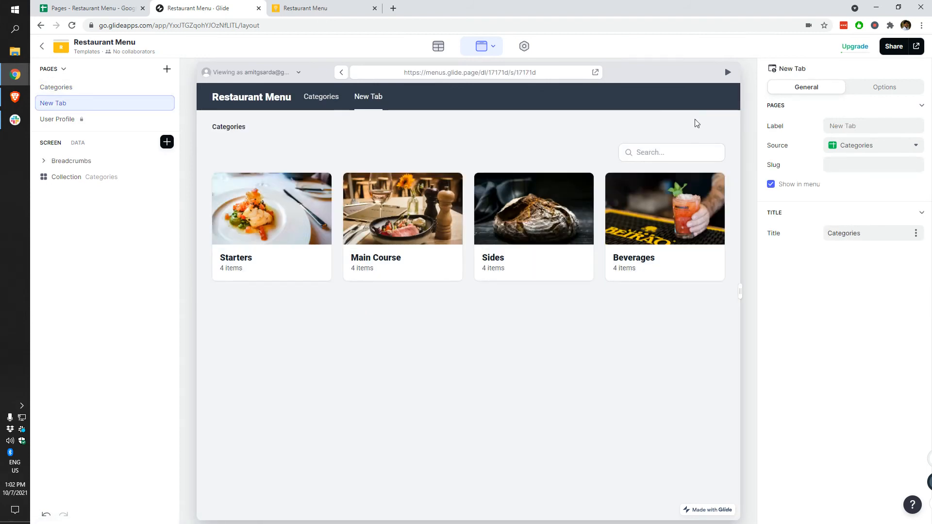
click(863, 126)
key(ctrl+a)
text(M)
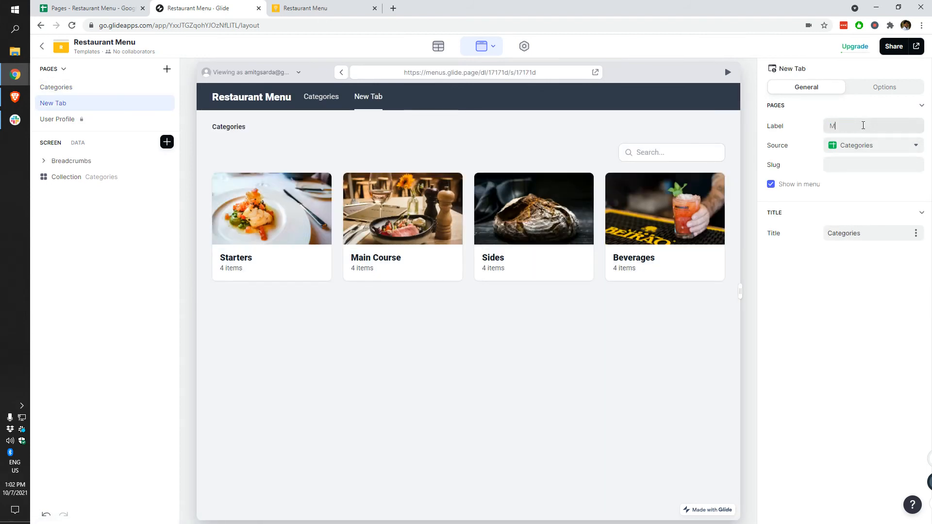
text(enu)
click(883, 145)
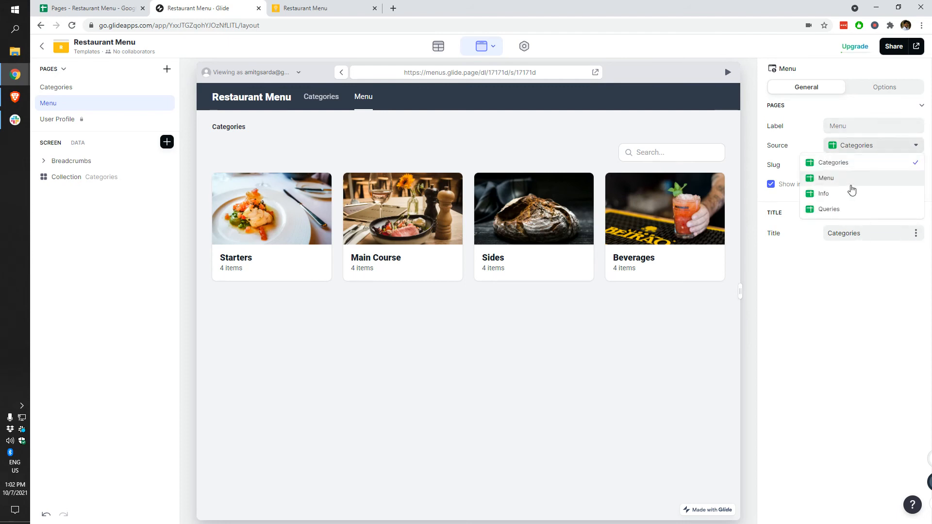
click(827, 179)
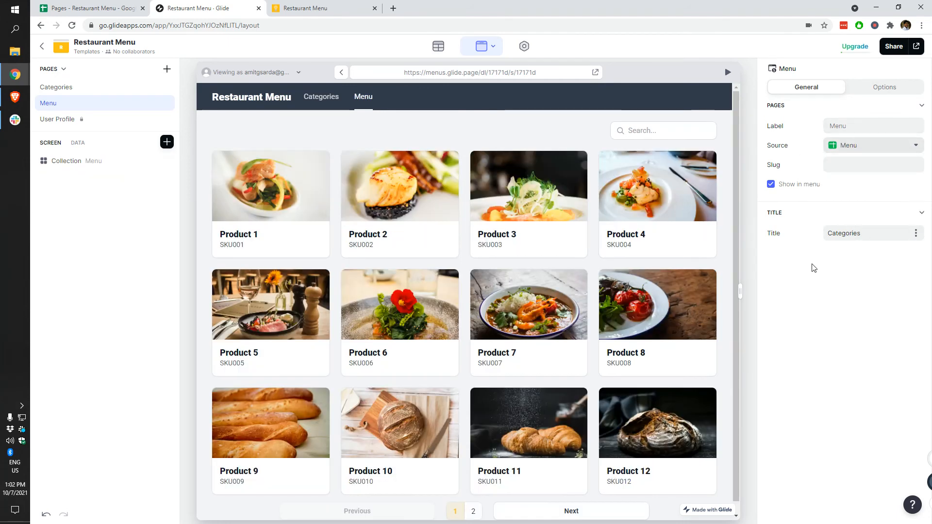
Step: Select the menu-item collection and check the Main Course page in the live app
click(72, 161)
key(ctrl+Tab)
click(346, 156)
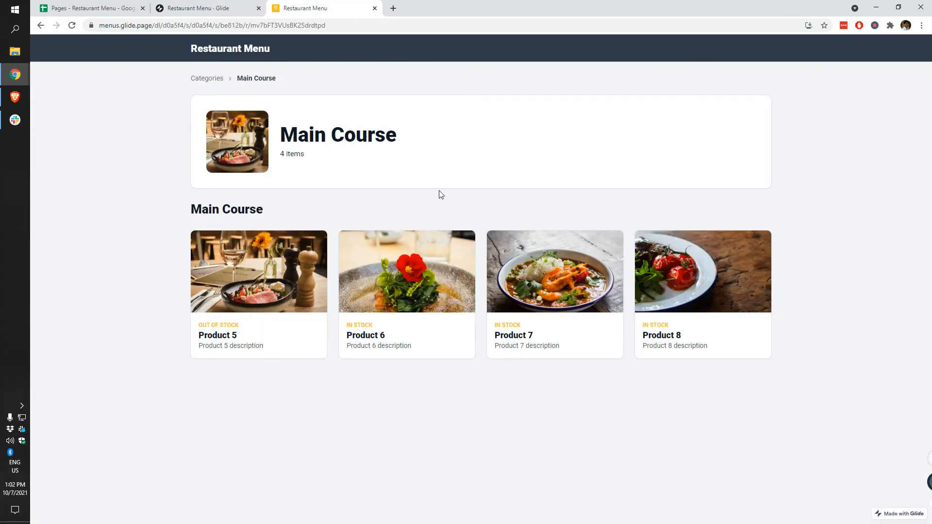
click(88, 8)
click(204, 8)
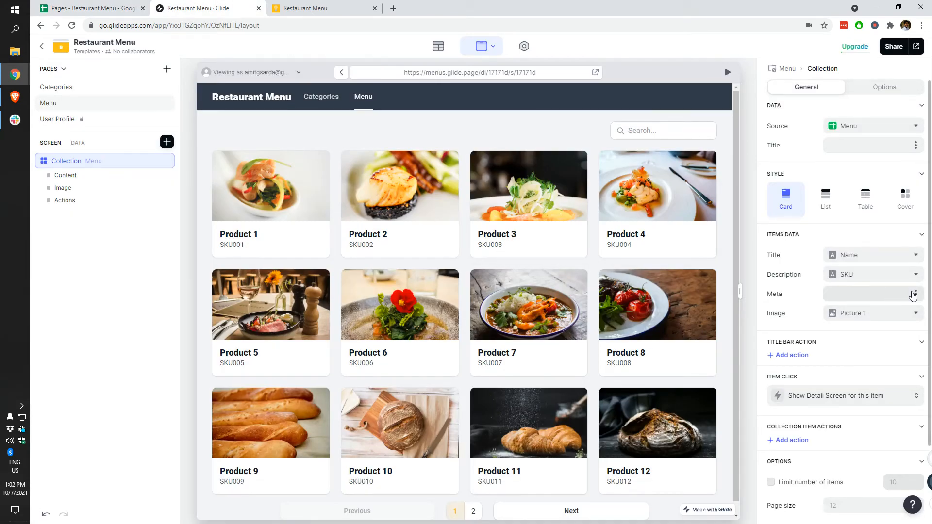
Step: Show the Description column as card description and the Stock column as card meta
click(907, 275)
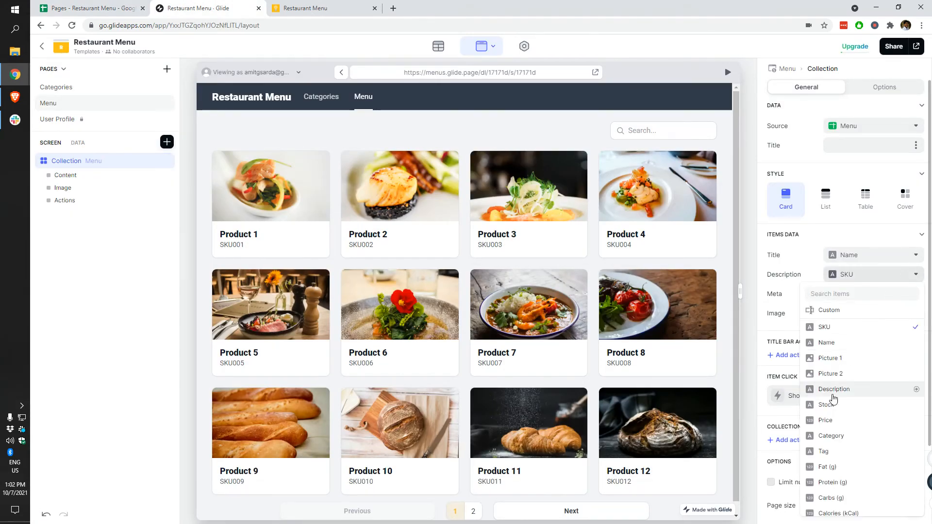
click(858, 389)
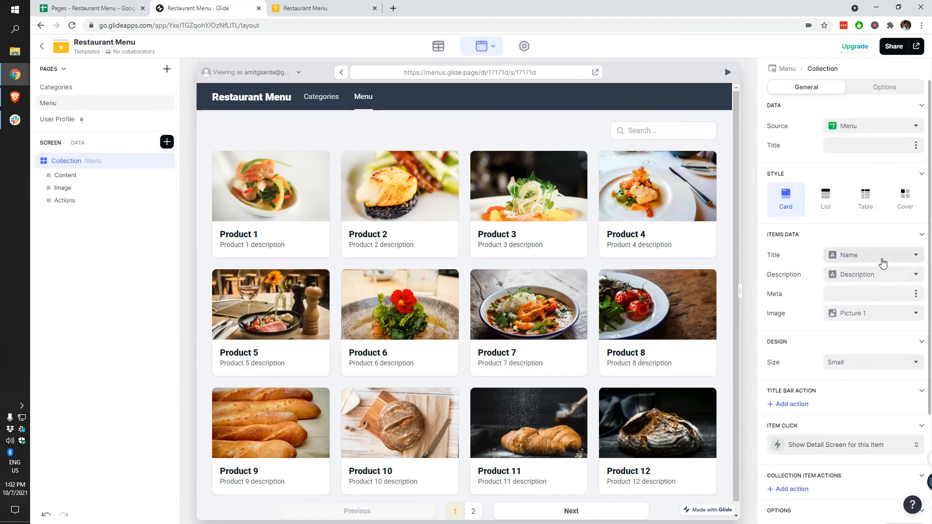
click(868, 295)
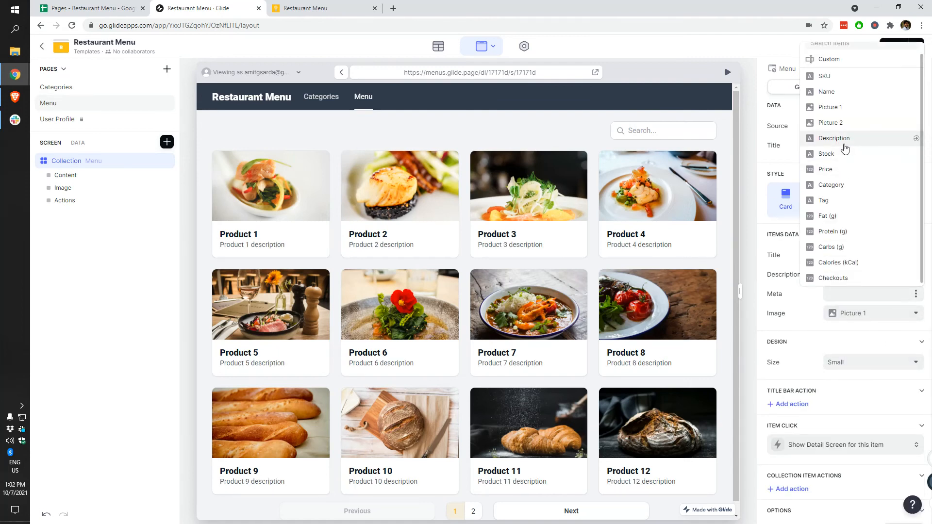
click(846, 155)
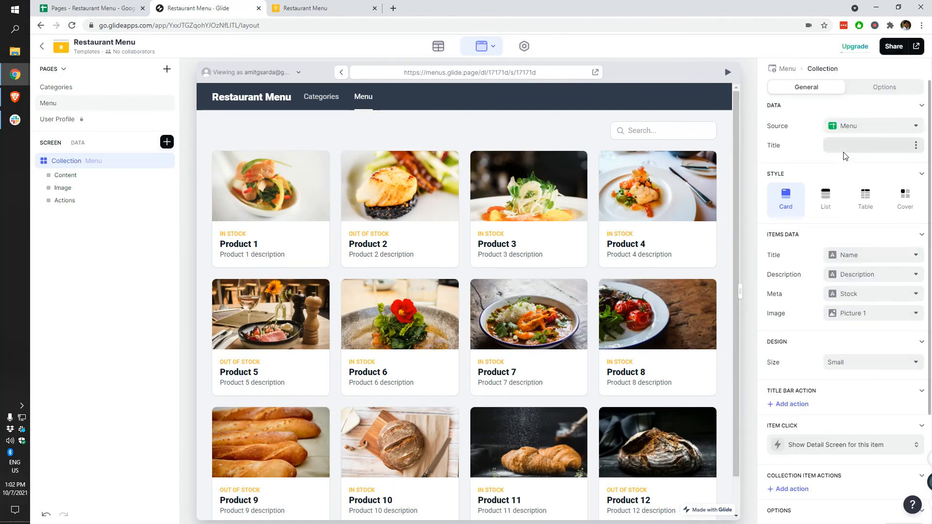
click(343, 5)
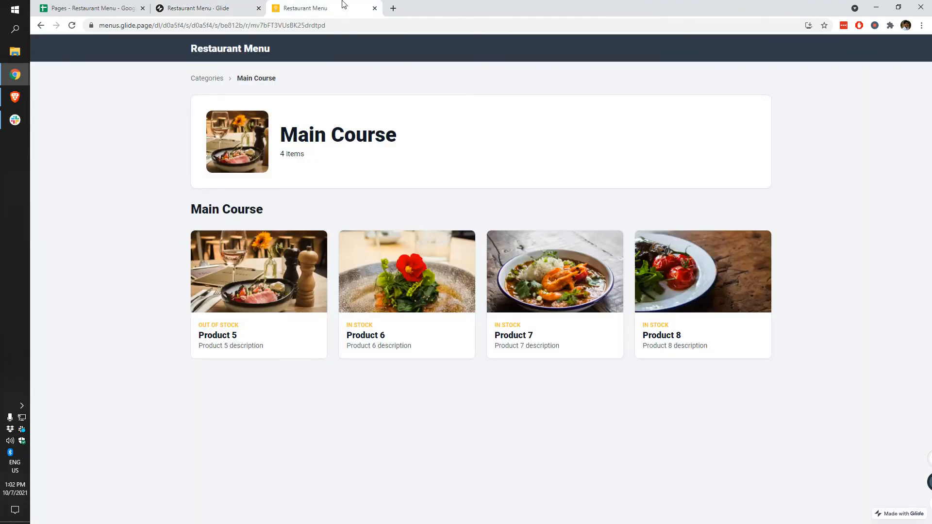
click(209, 6)
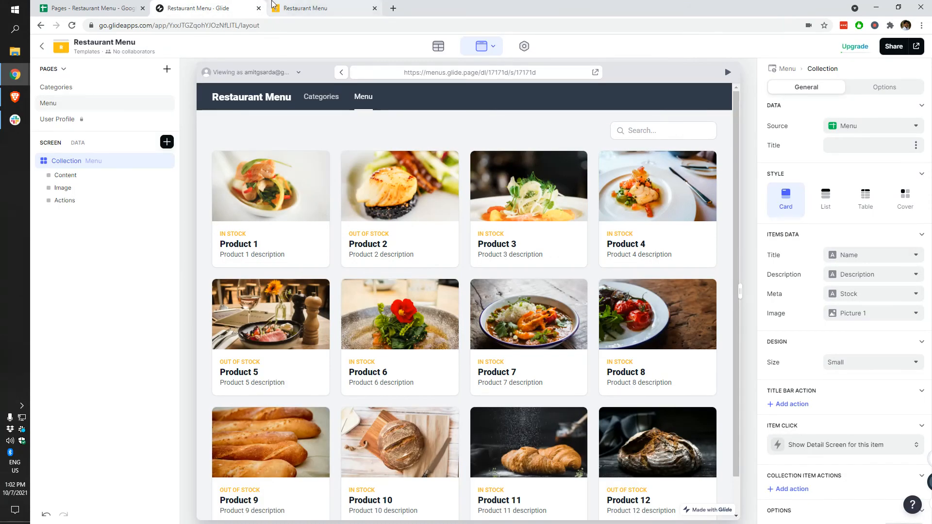
click(874, 92)
Step: Let visitors filter the Menu collection by Category, keeping sheet-order sorting
click(851, 320)
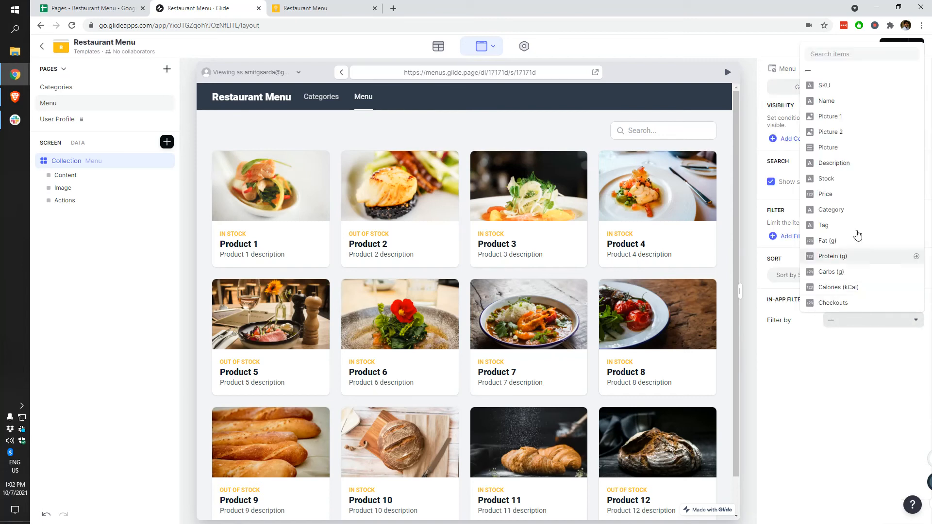
click(845, 212)
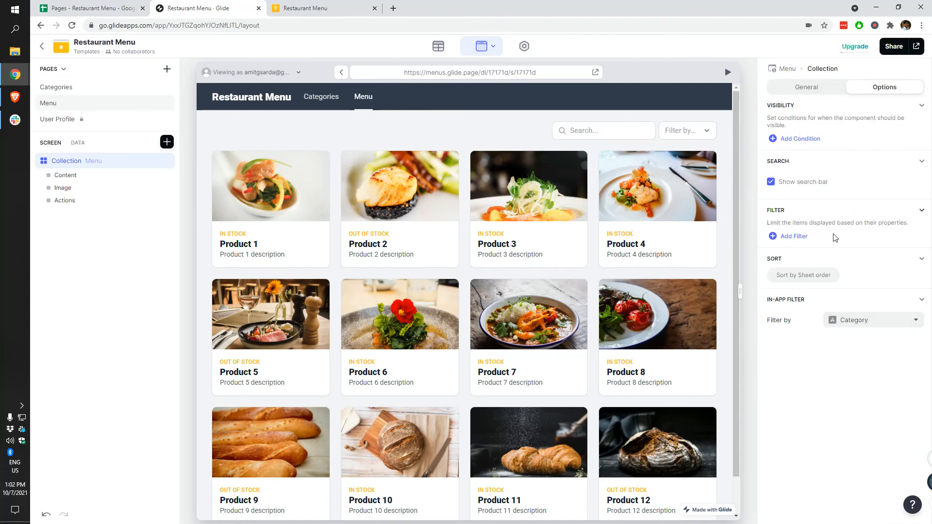
click(802, 274)
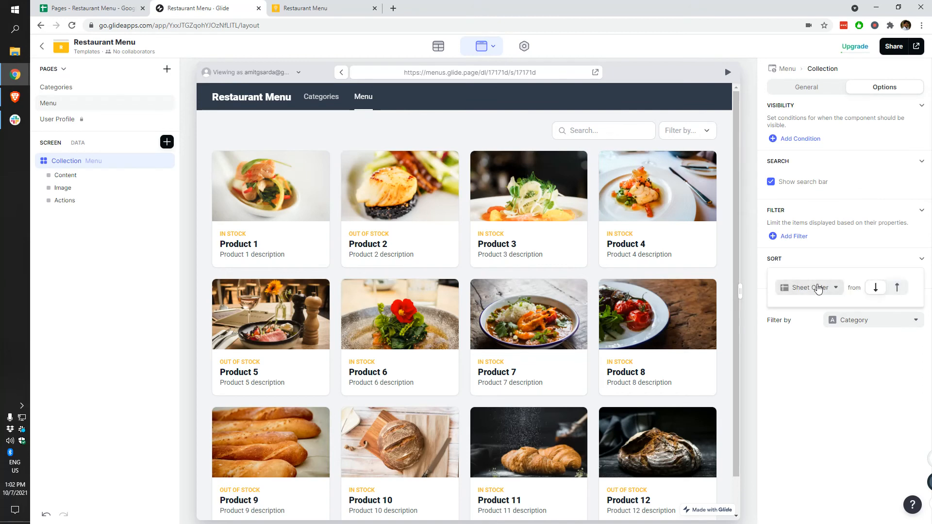
click(829, 290)
click(802, 425)
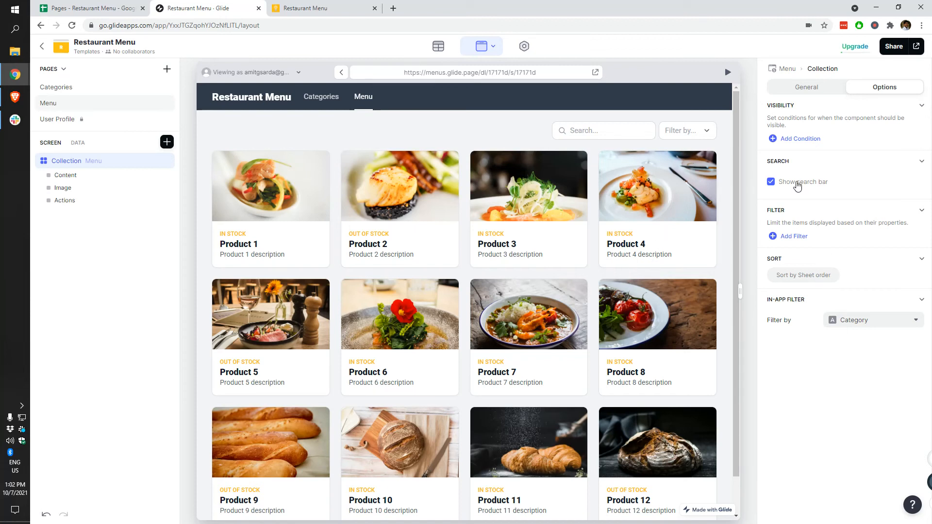
click(582, 127)
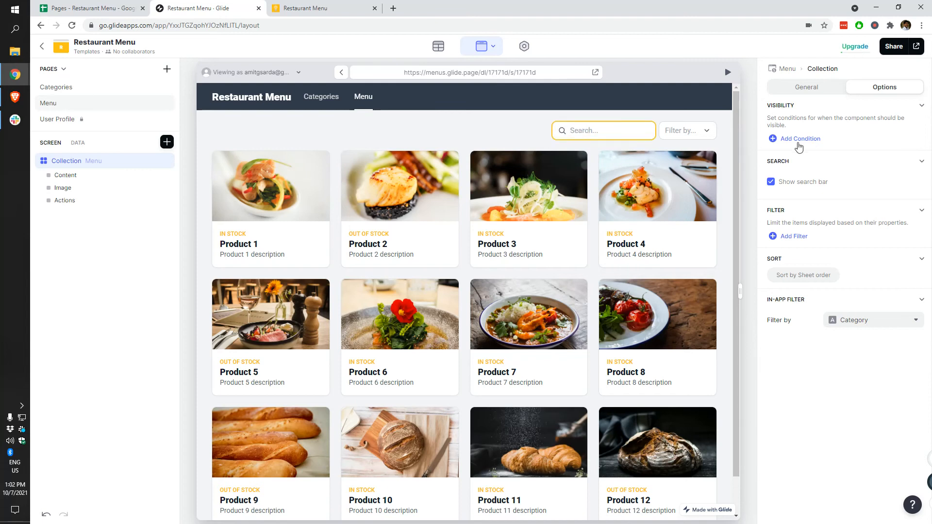
click(802, 88)
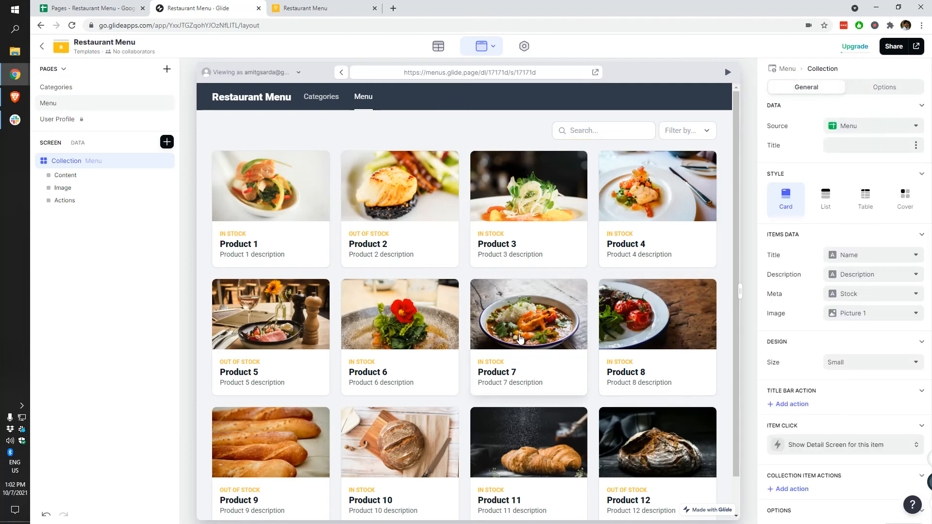
Step: Preview Product 2, the Categories page and the Menu page, then view the published app tab
scroll(521, 338, down, 1)
click(416, 143)
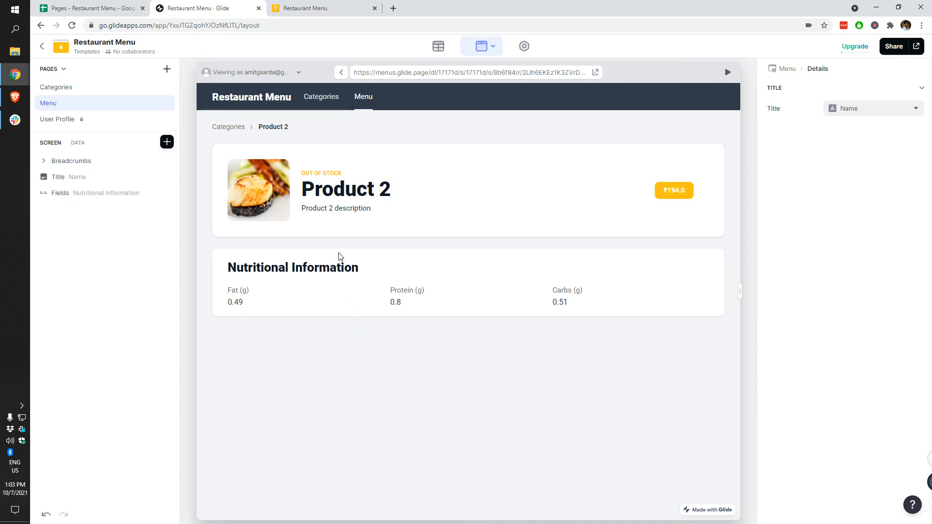
click(317, 103)
scroll(370, 395, down, 1)
scroll(384, 358, up, 1)
click(363, 97)
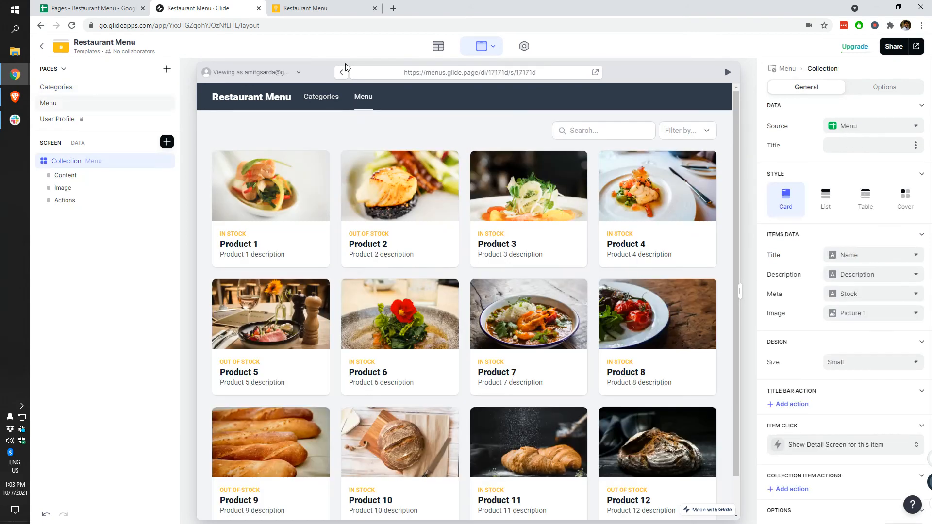
click(309, 6)
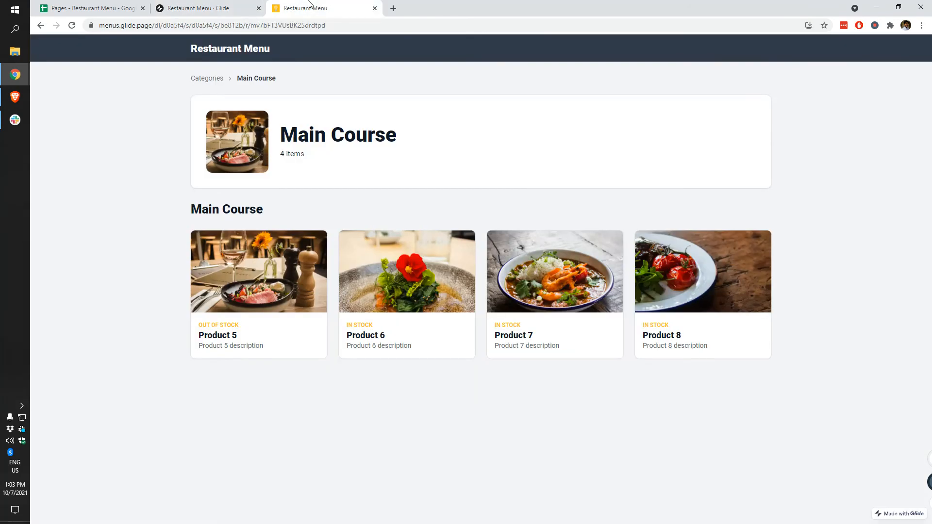
Step: In the live app, open the all-products page, filter to Main Course, then reset the filter
click(205, 81)
click(71, 26)
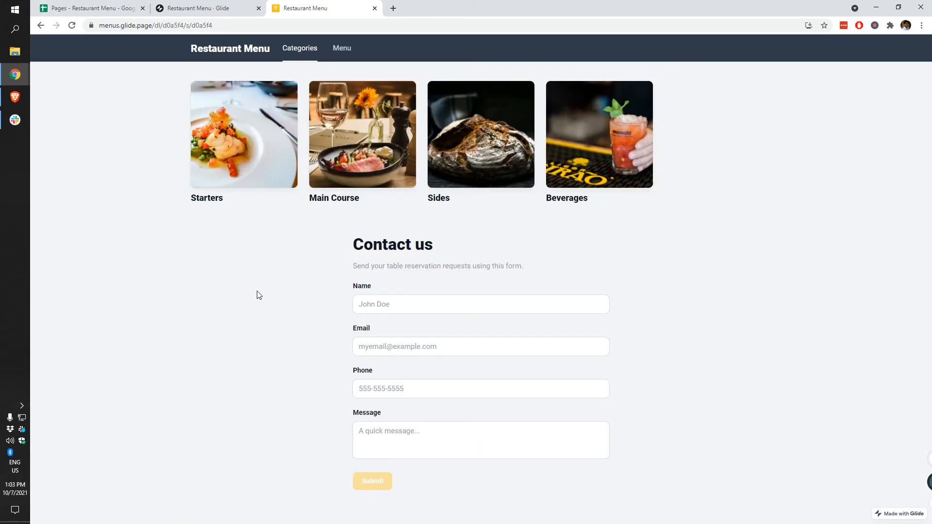
click(336, 54)
scroll(353, 352, down, 1)
scroll(534, 281, up, 1)
click(751, 82)
click(739, 142)
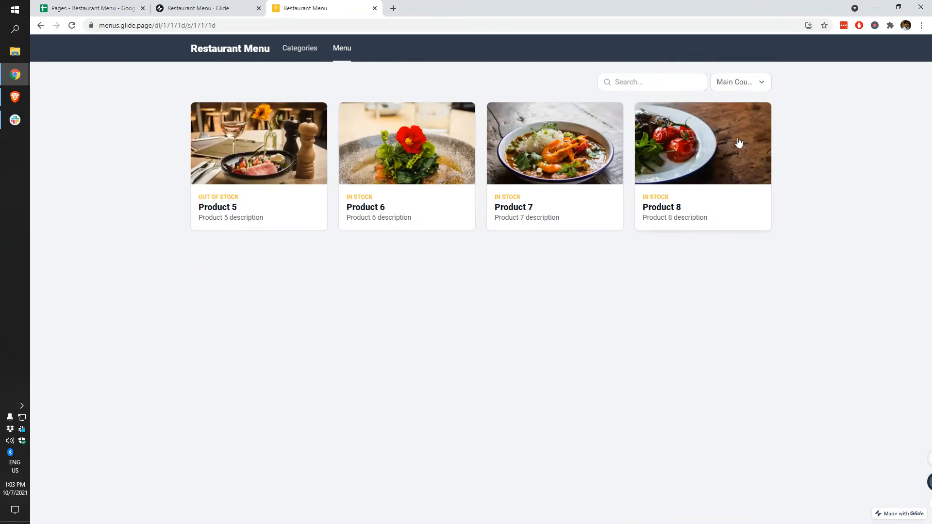
click(743, 85)
click(717, 106)
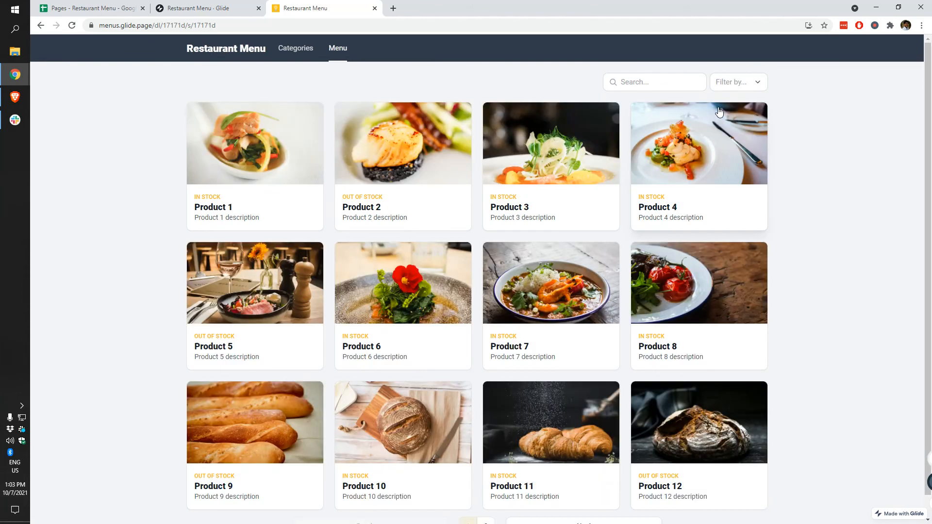
Step: Search the products for 'star', 'product 1', 'out o' and 'in stock', then clear the search
click(684, 81)
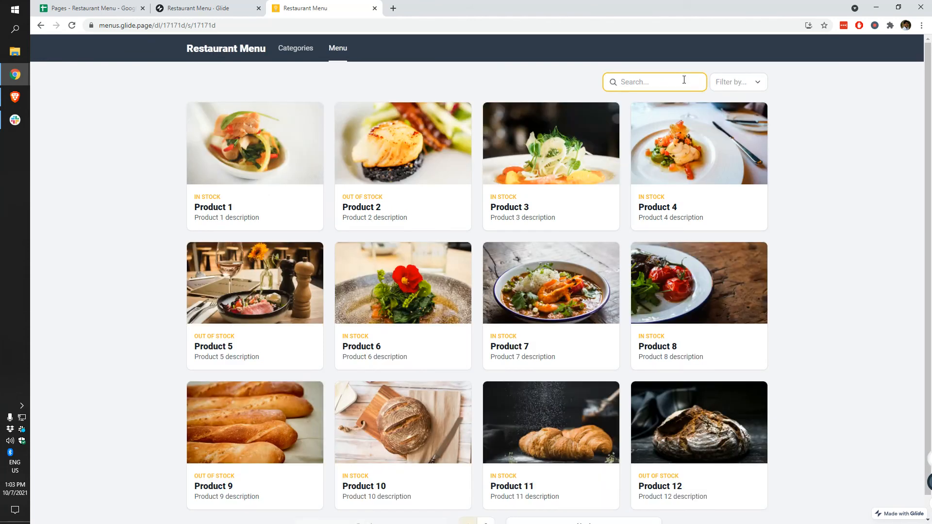
text(star)
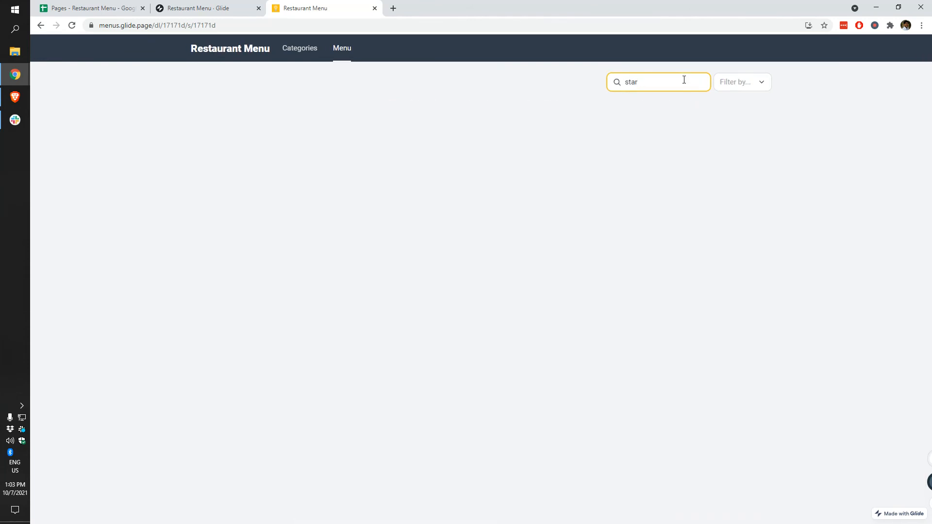
key(BackSpace)
key(BackSpace)
key(BackSpace)
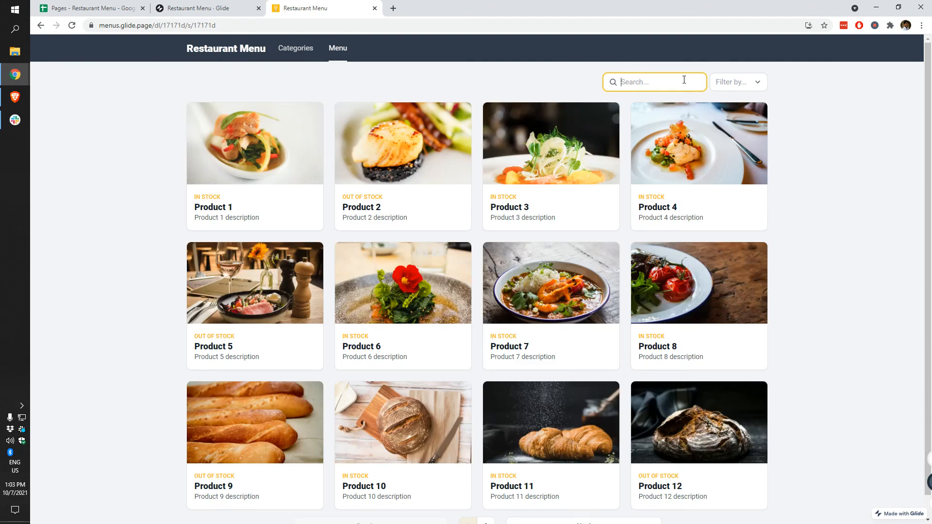
text(product 1)
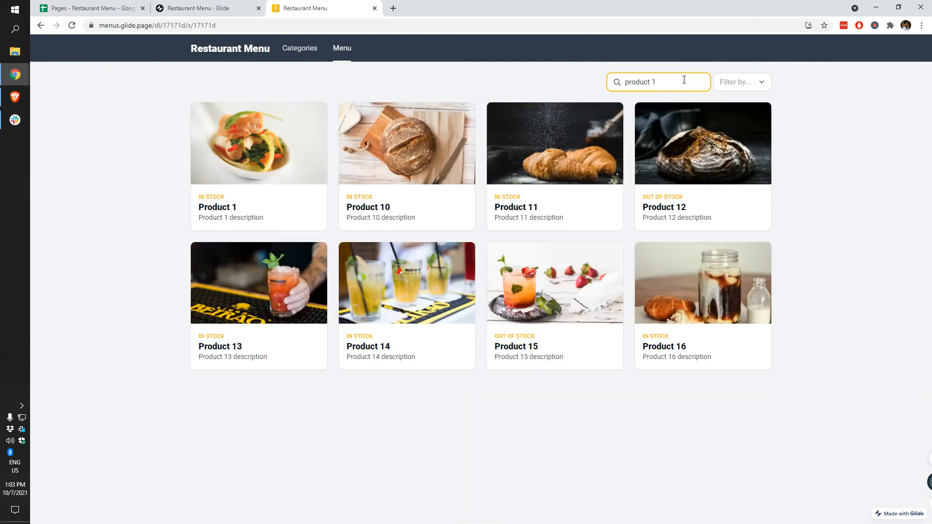
key(BackSpace)
key(BackSpace)
key(BackSpace)
key(BackSpace)
key(BackSpace)
text(out o)
key(ctrl+a)
text(in st)
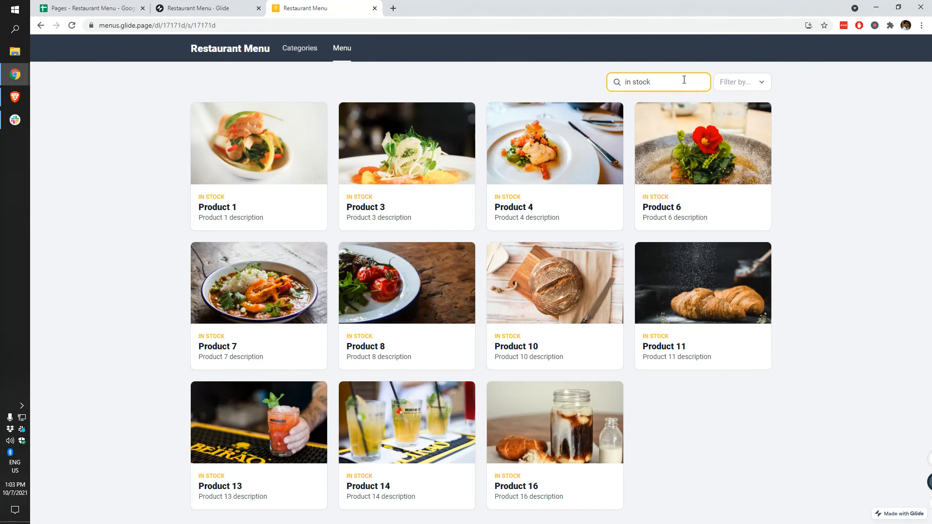
text(ock)
key(ctrl+a)
key(BackSpace)
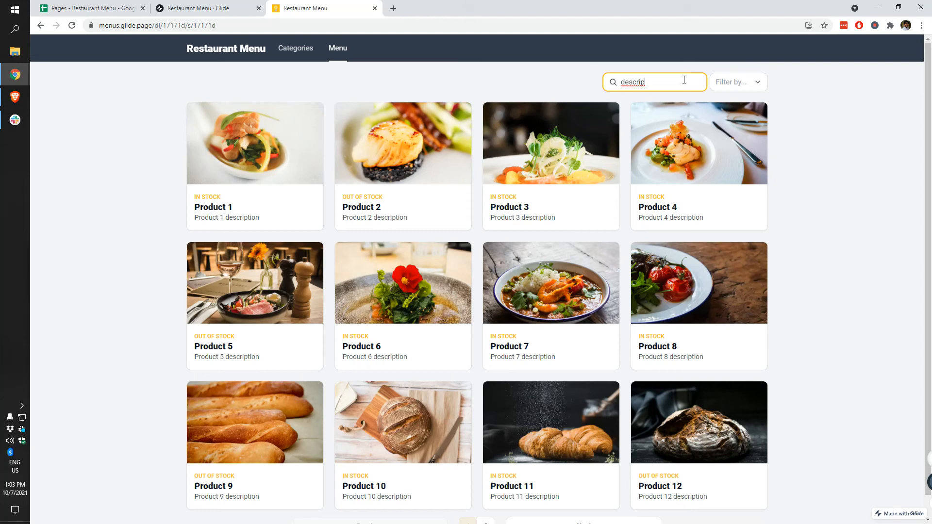
key(ctrl+a)
key(BackSpace)
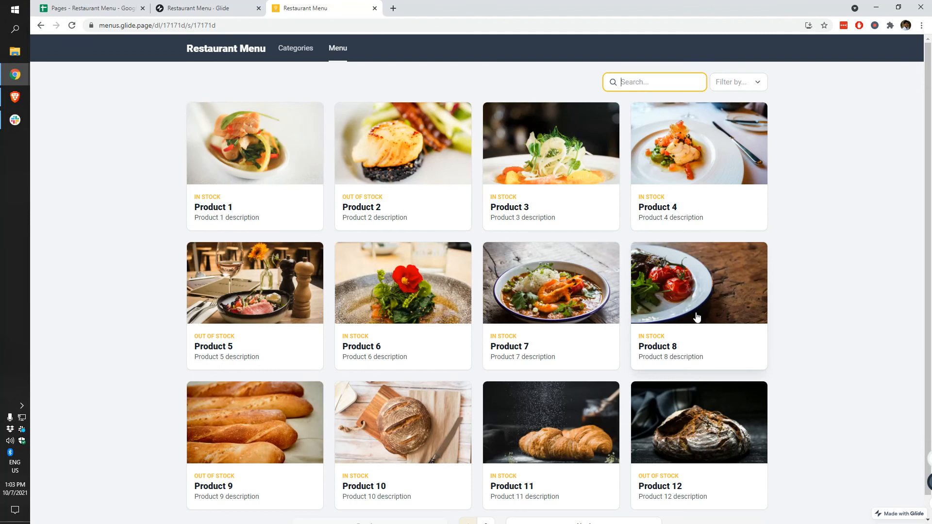
Step: Go to the second page of products, then return to the Glide builder
scroll(694, 318, down, 1)
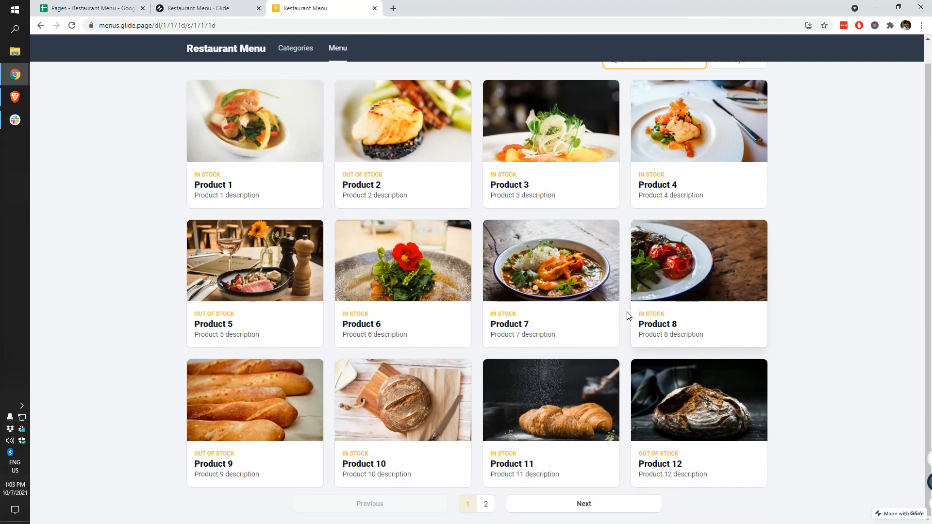
click(485, 507)
click(204, 8)
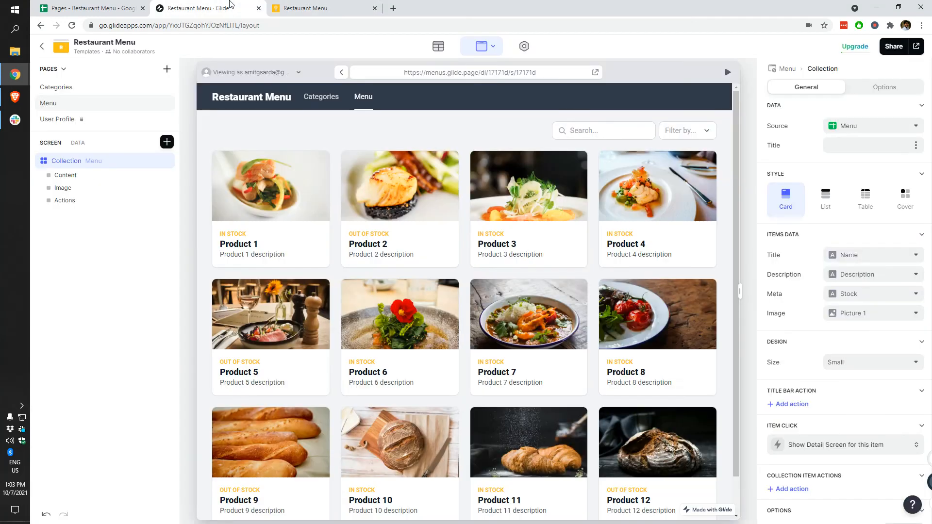
Step: Change the Menu collection's page size from 12 to 16, checking the Menu sheet in Google Sheets
scroll(651, 486, down, 1)
scroll(858, 426, down, 3)
double_click(834, 412)
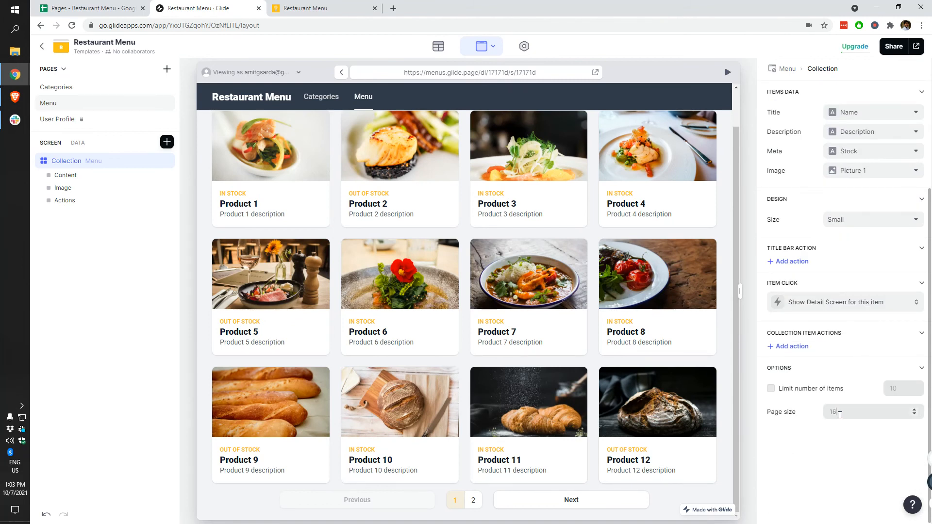
scroll(543, 471, down, 2)
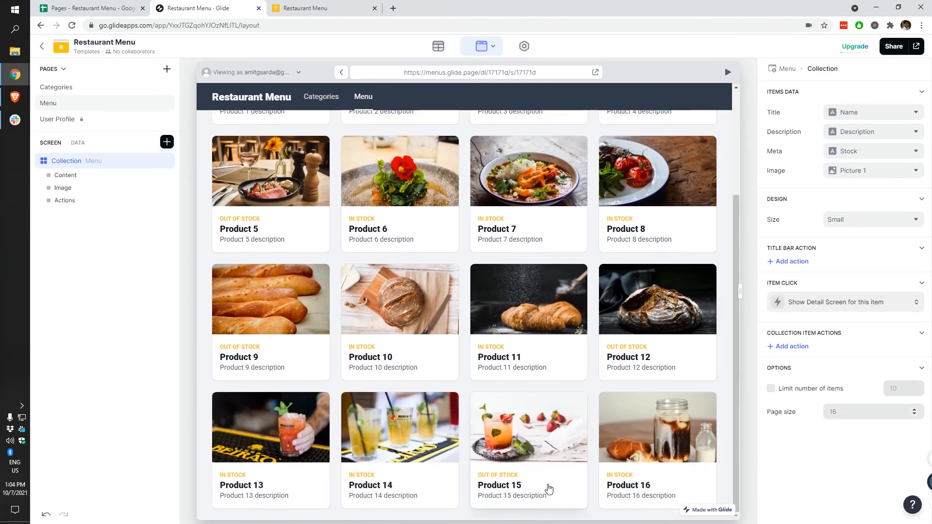
click(87, 8)
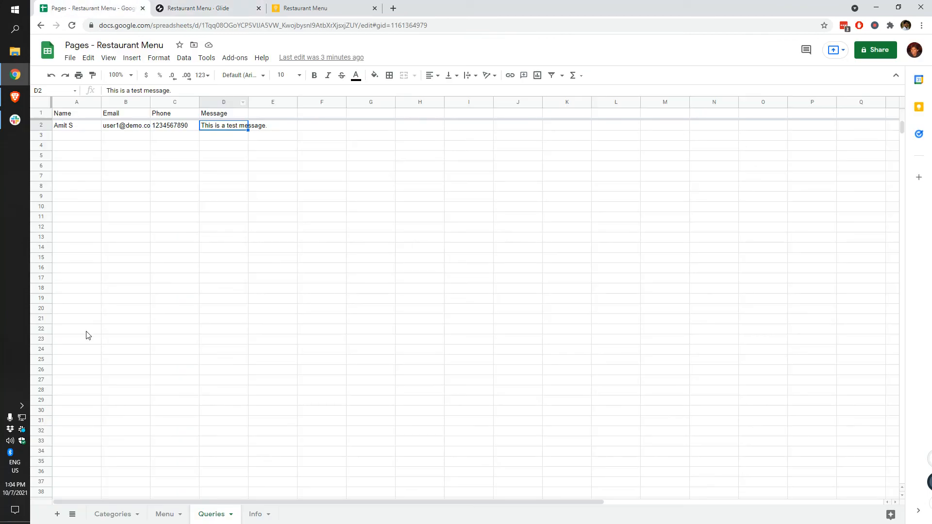
click(165, 515)
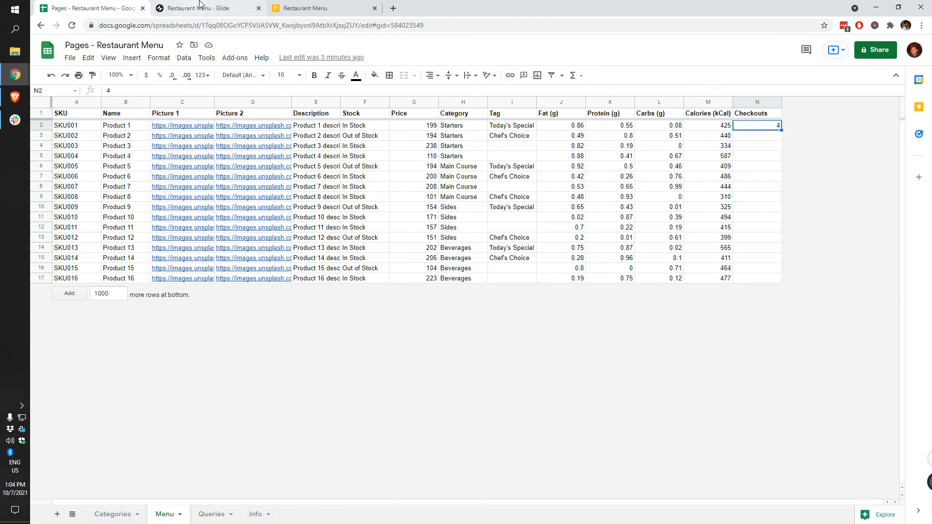
click(194, 8)
scroll(570, 391, up, 3)
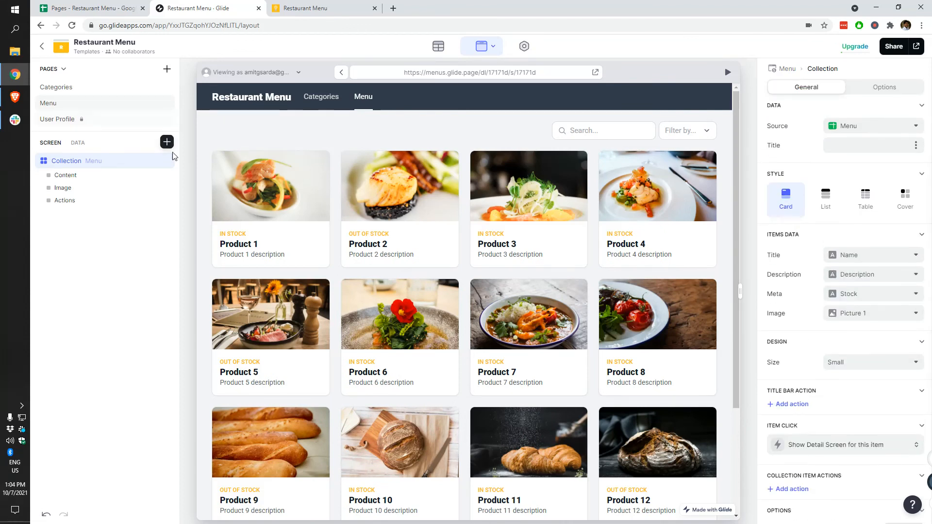
Step: Switch the Menu collection style to Cover, after trying List and Table, with Medium item size
click(821, 207)
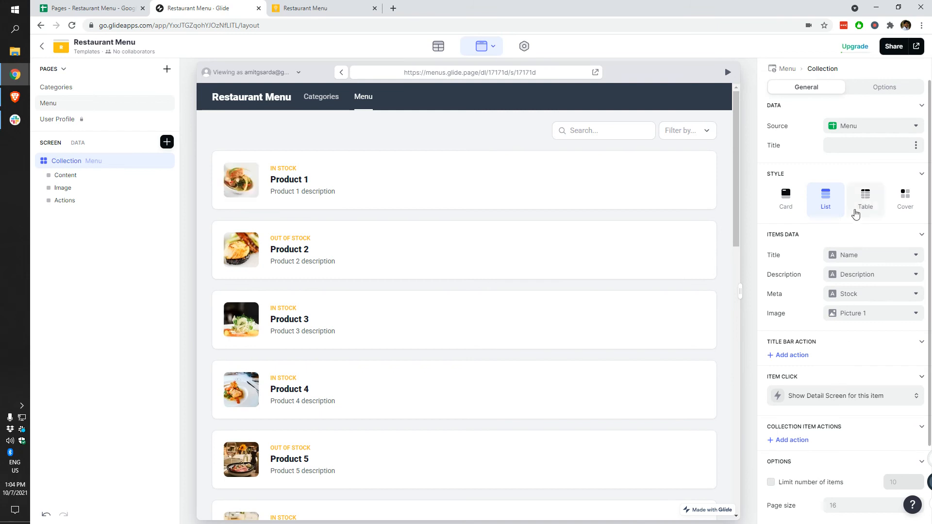
click(873, 208)
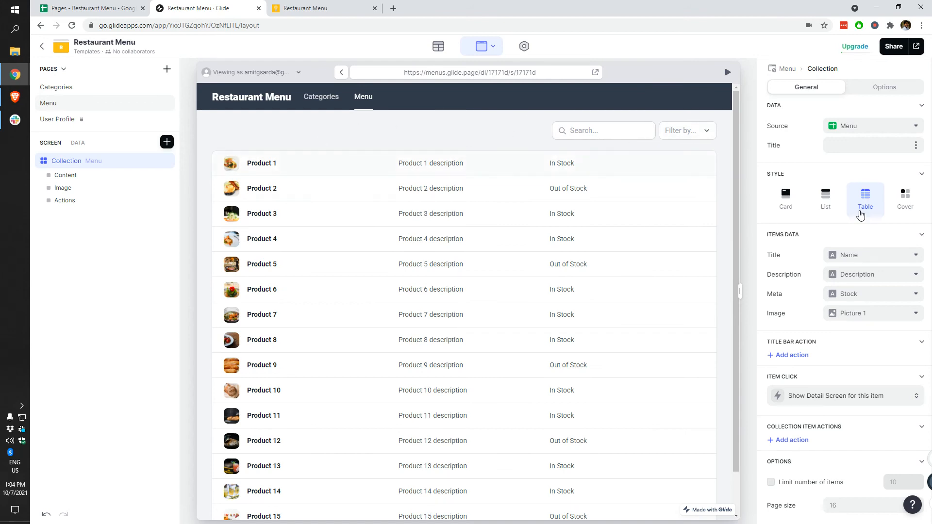
click(904, 199)
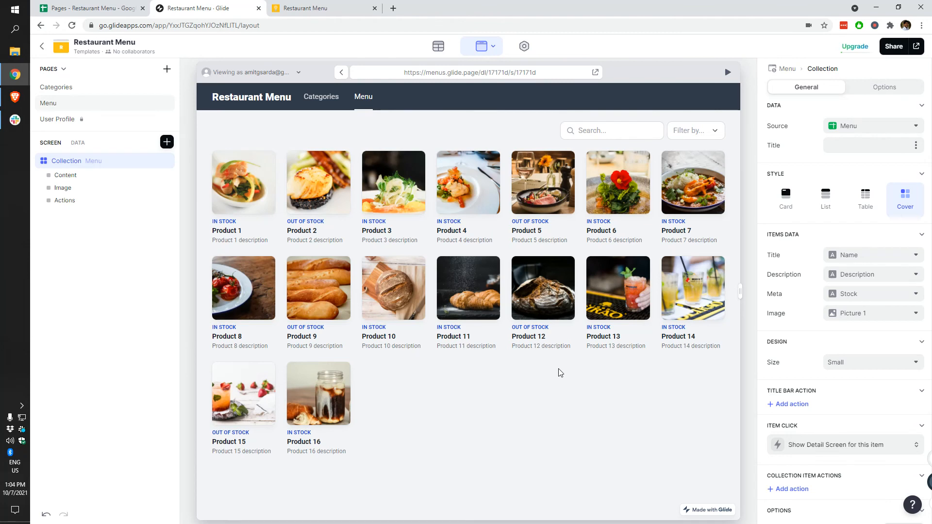
scroll(769, 374, down, 1)
click(867, 329)
click(848, 371)
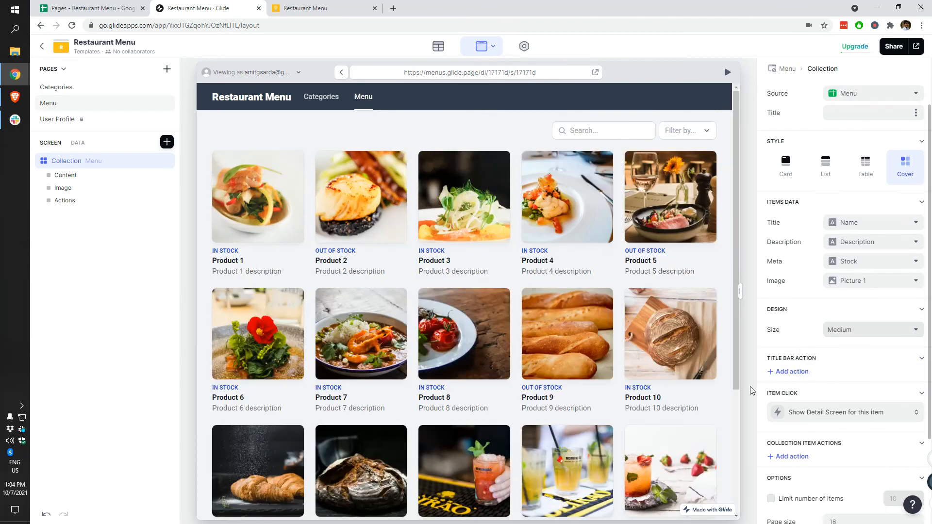
Step: Preview Product 3's detail screen and the Main Course category, then return to Menu
click(504, 222)
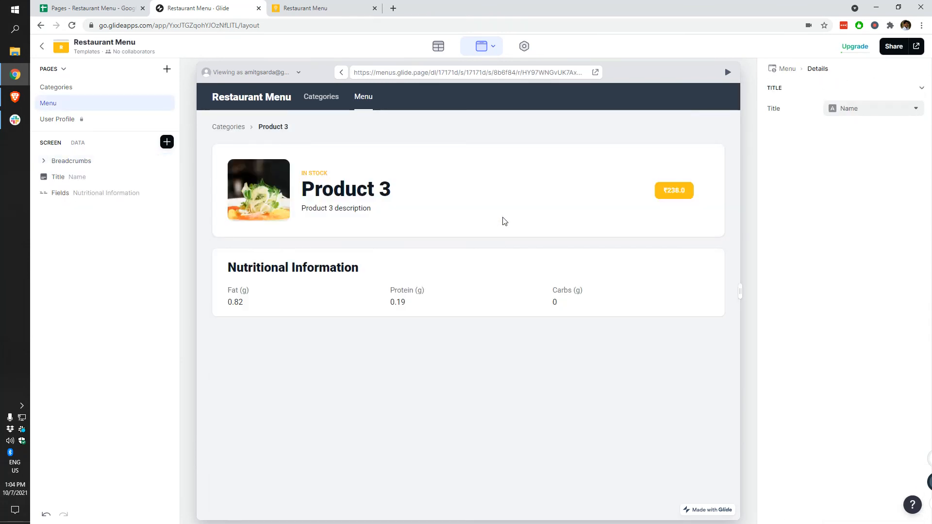
click(225, 126)
scroll(459, 291, down, 3)
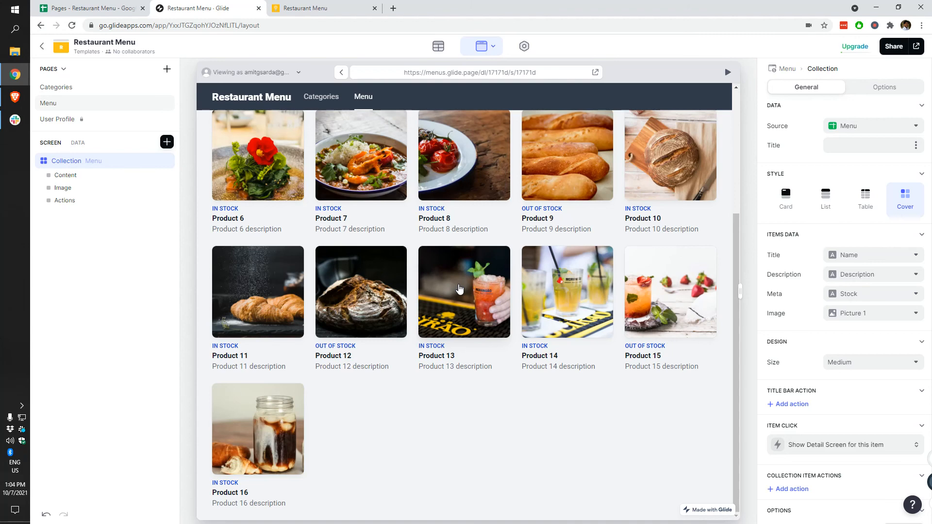
scroll(460, 289, up, 5)
click(318, 98)
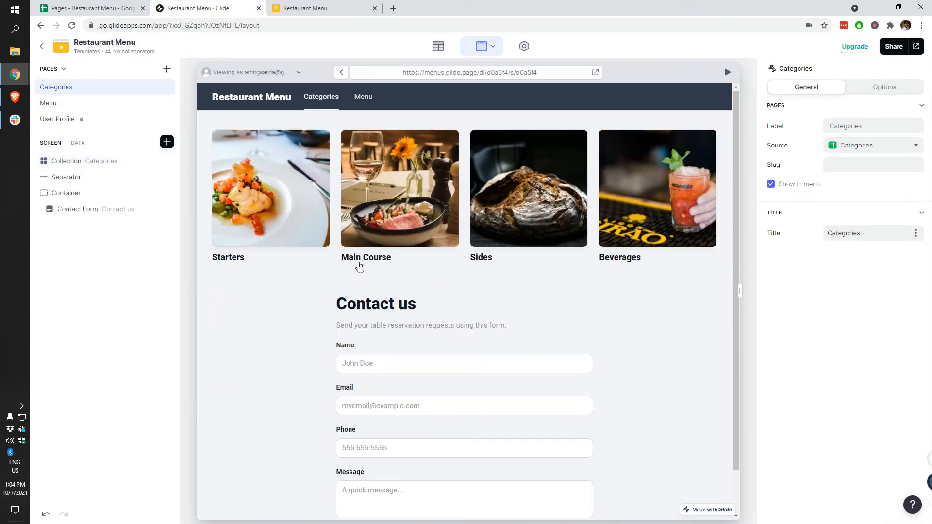
click(370, 212)
click(362, 100)
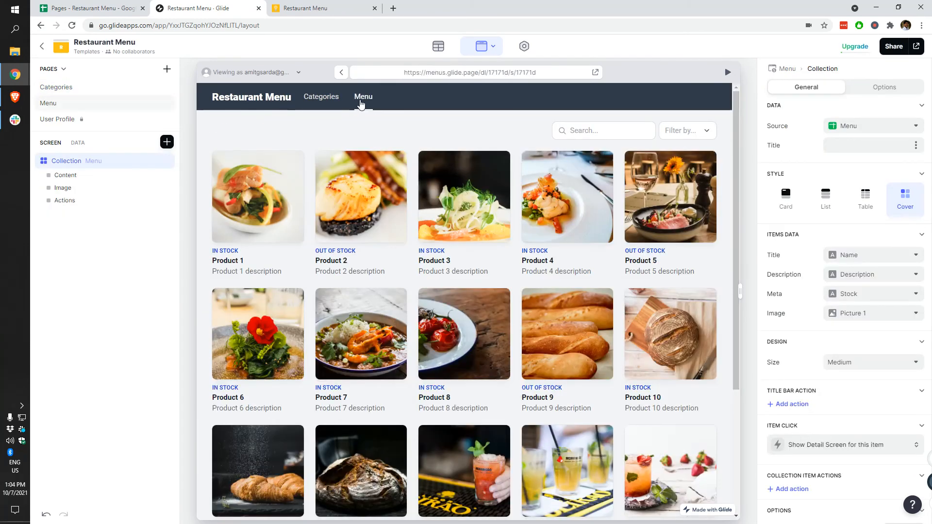
click(314, 102)
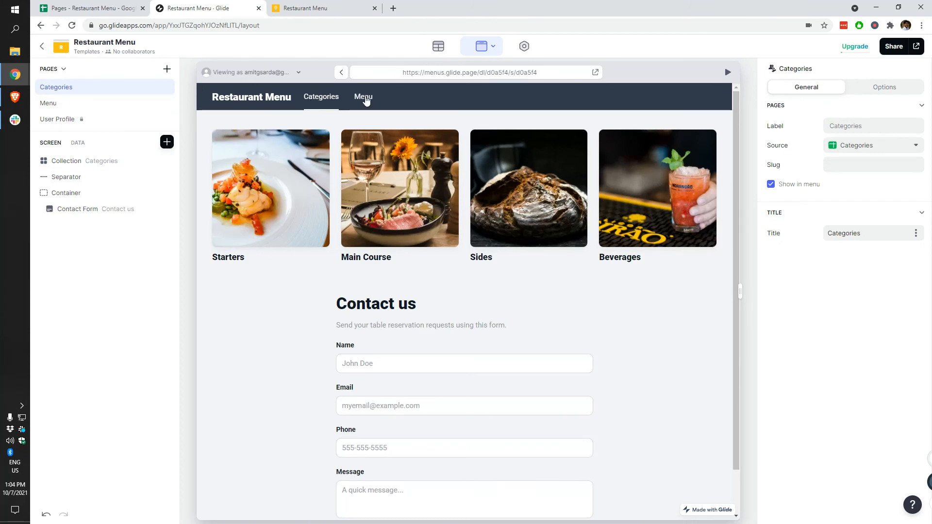
click(386, 210)
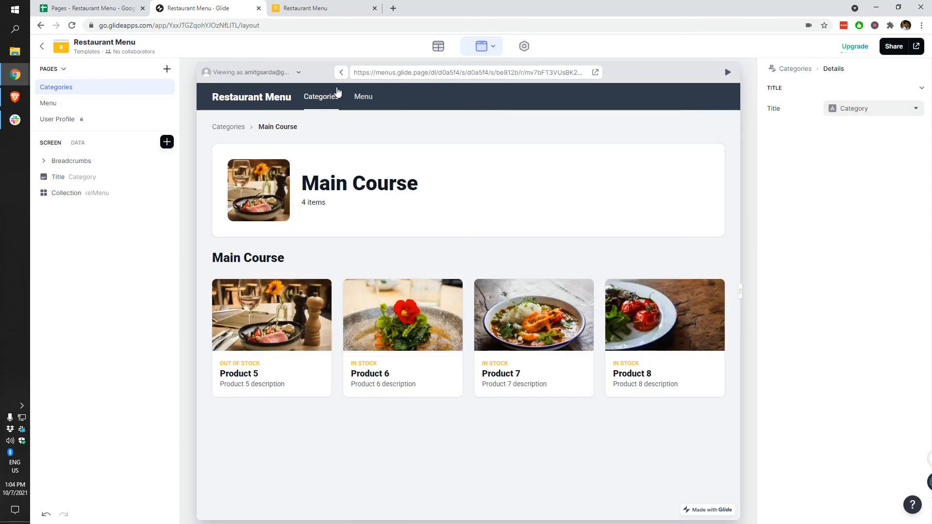
click(359, 101)
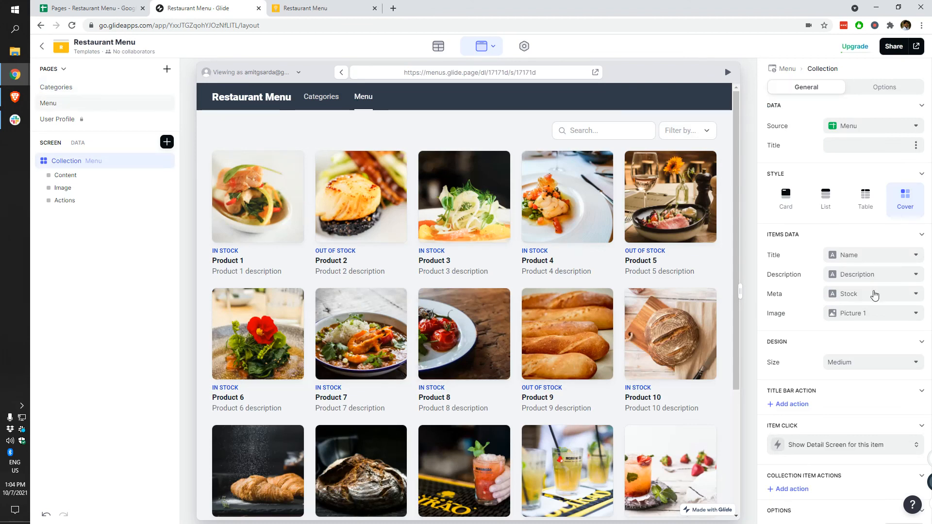
scroll(871, 296, down, 3)
Step: Set the Menu collection's item size to Large
click(880, 221)
click(840, 266)
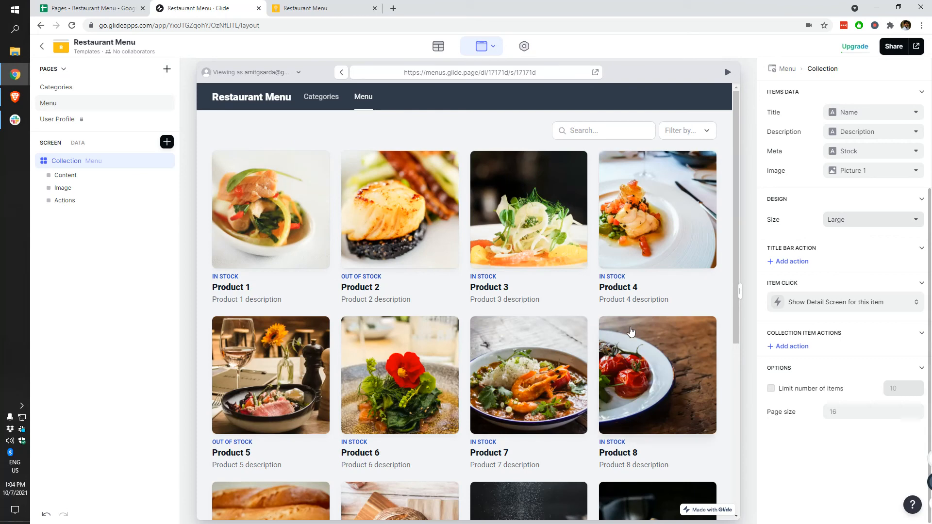
scroll(616, 364, down, 3)
Step: Check the published app's Categories and Main Course pages, then look over the builder again
click(322, 7)
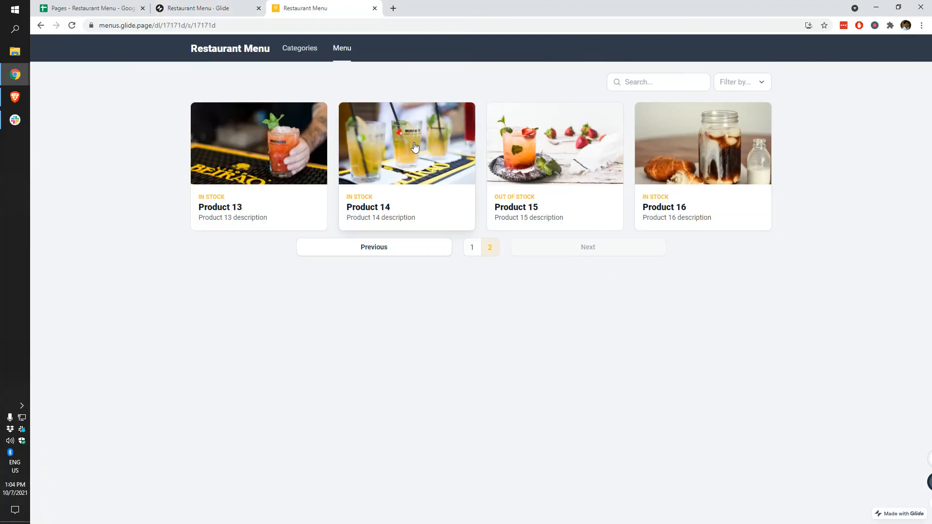
click(286, 57)
click(383, 103)
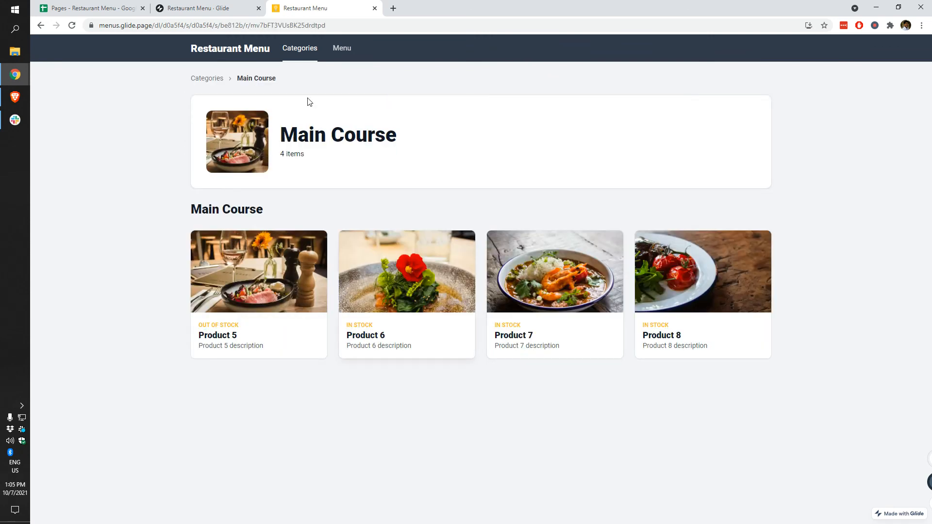
click(221, 7)
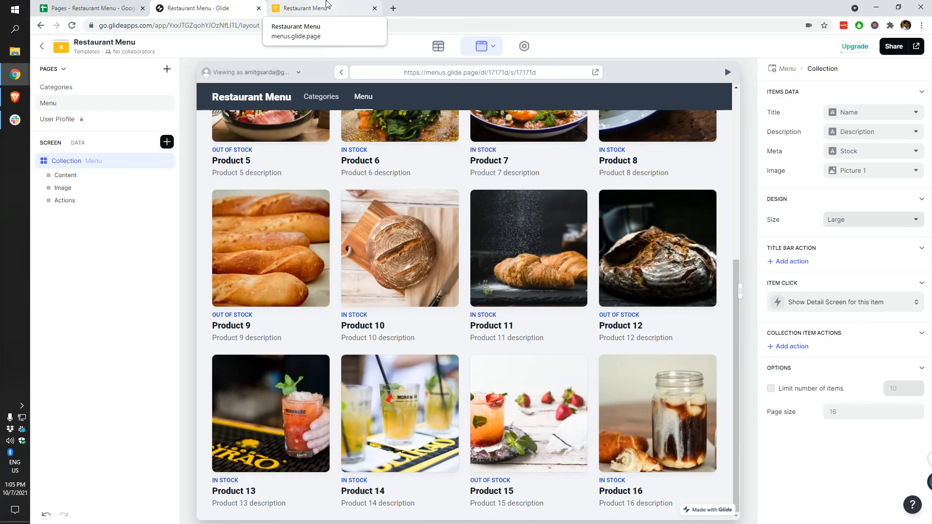
scroll(454, 296, up, 5)
scroll(466, 371, up, 1)
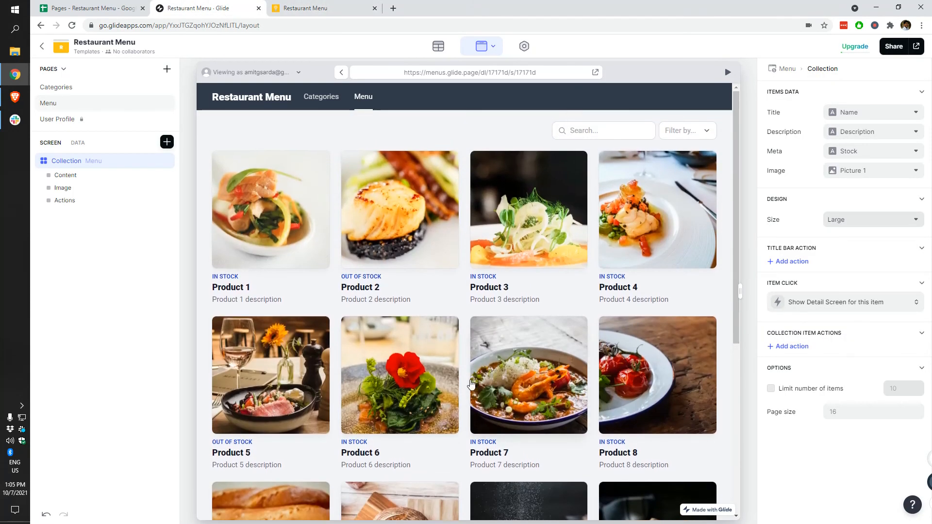
scroll(473, 388, down, 8)
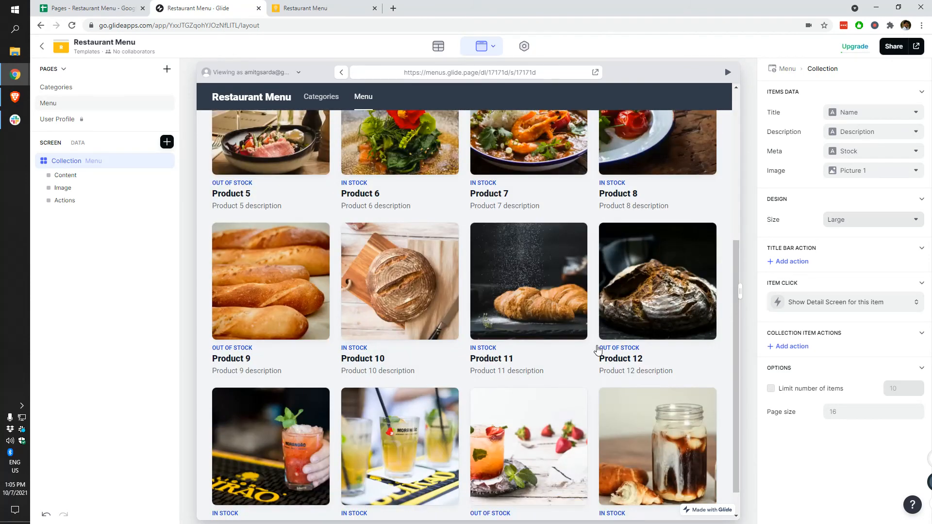
scroll(598, 349, up, 8)
scroll(845, 292, up, 3)
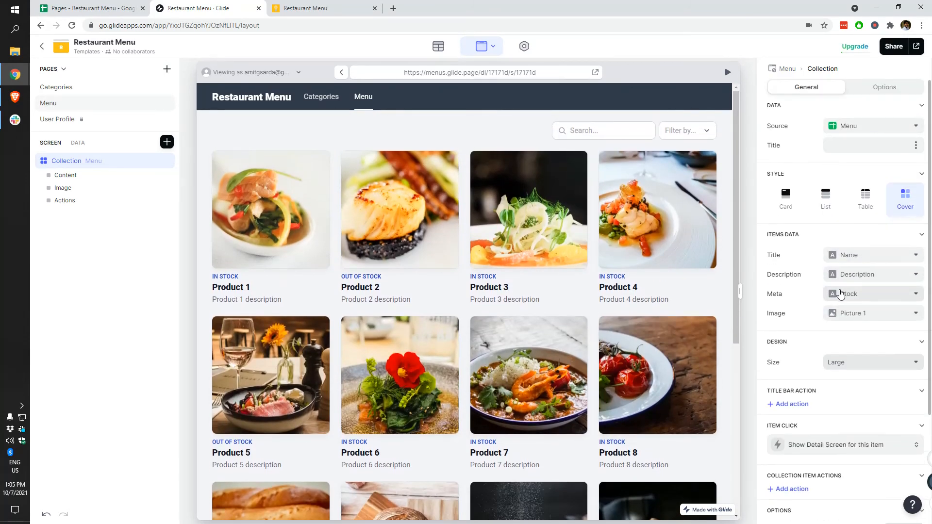
Step: Flip between the published app's Menu and Categories pages, then reload it
click(294, 7)
click(244, 50)
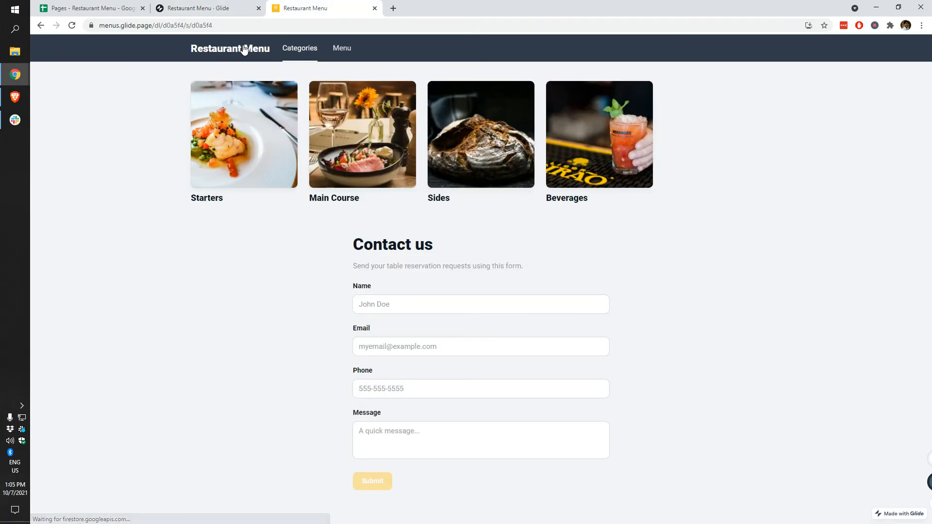
click(350, 45)
click(291, 51)
click(347, 47)
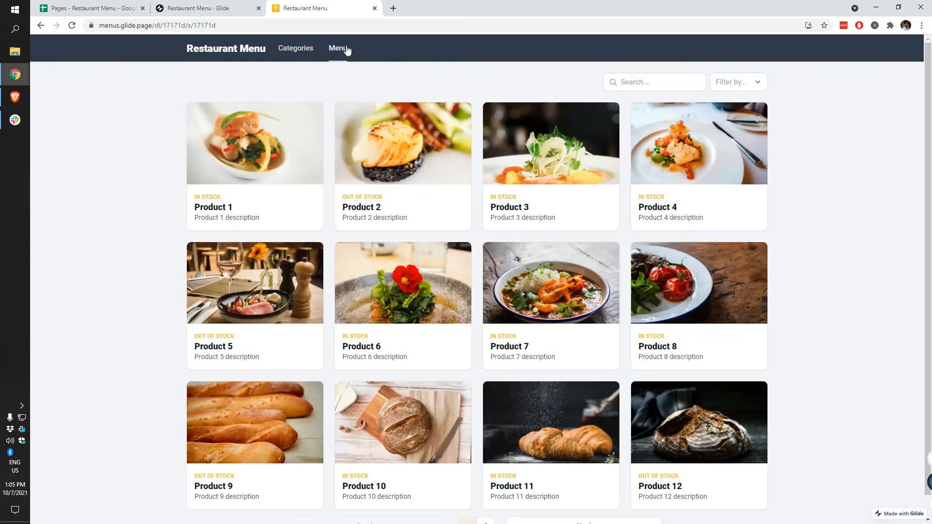
click(304, 54)
click(338, 49)
click(304, 56)
click(347, 57)
scroll(351, 235, down, 1)
scroll(351, 231, down, 1)
scroll(358, 308, up, 2)
click(72, 25)
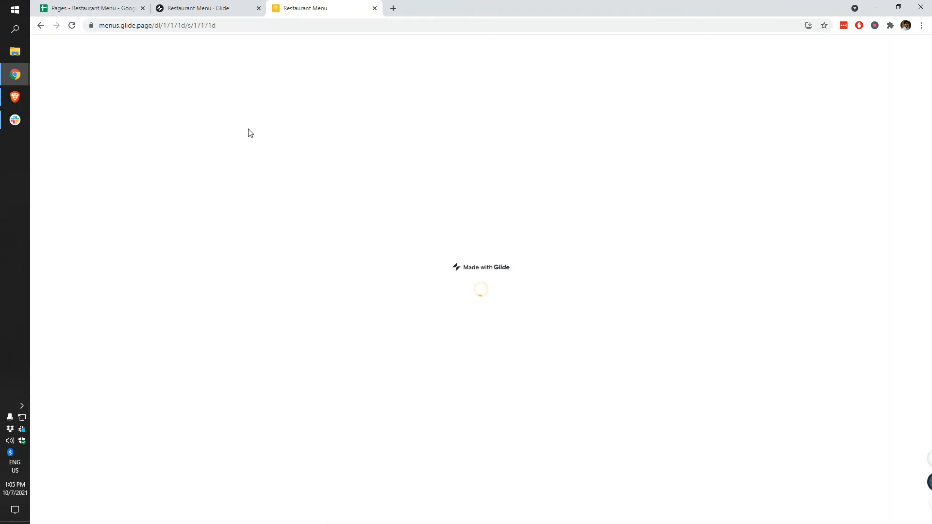
Step: Compare the reloaded published Menu grid of all 16 products with the builder
click(213, 8)
click(362, 7)
scroll(420, 241, down, 4)
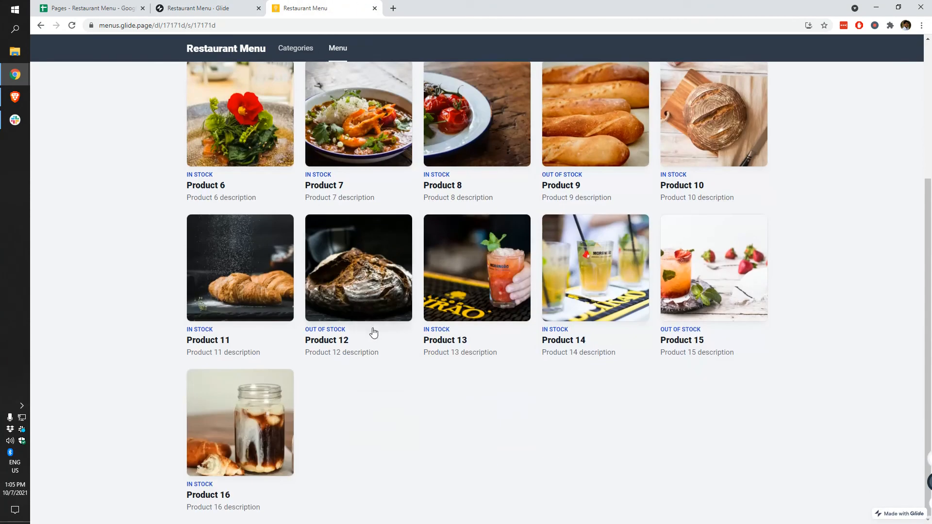
scroll(328, 405, up, 4)
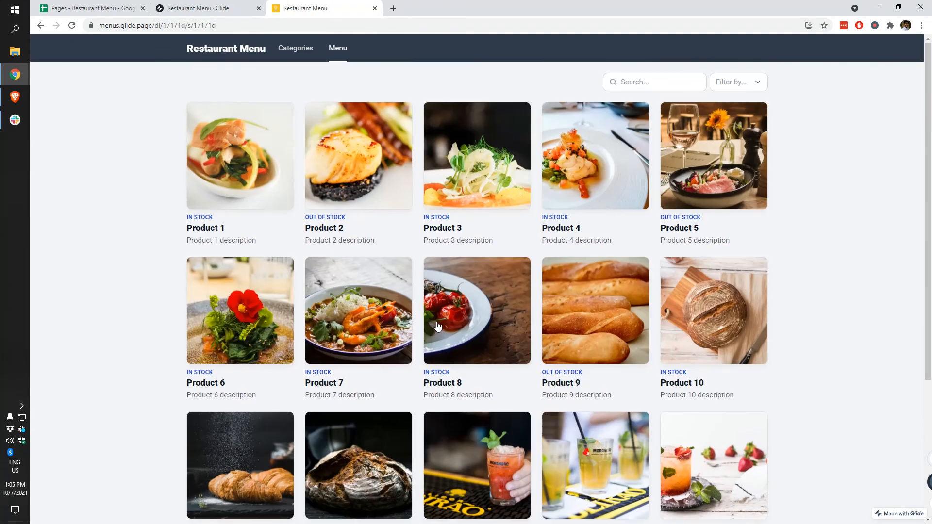
click(214, 8)
scroll(821, 392, down, 3)
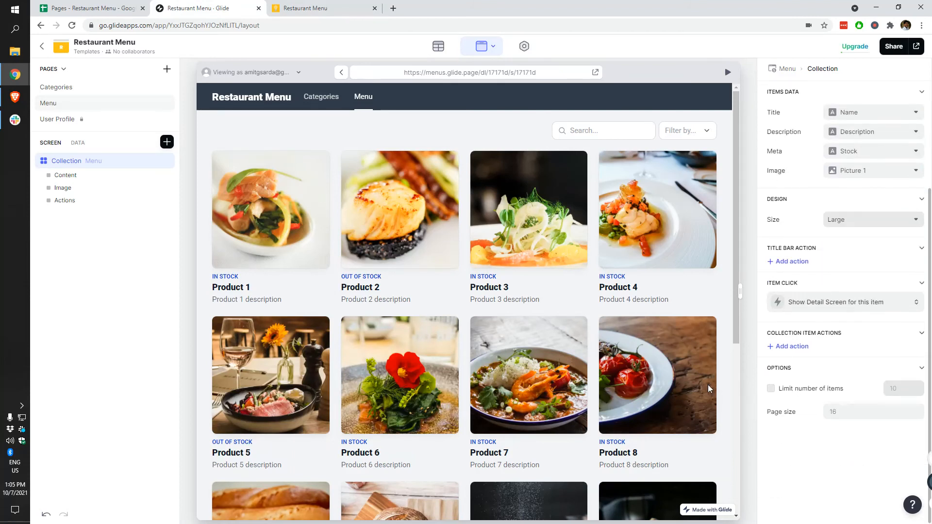
scroll(660, 371, down, 6)
scroll(660, 370, up, 1)
Step: Restore and re-maximize the Chrome window, then return to the Glide builder
click(363, 4)
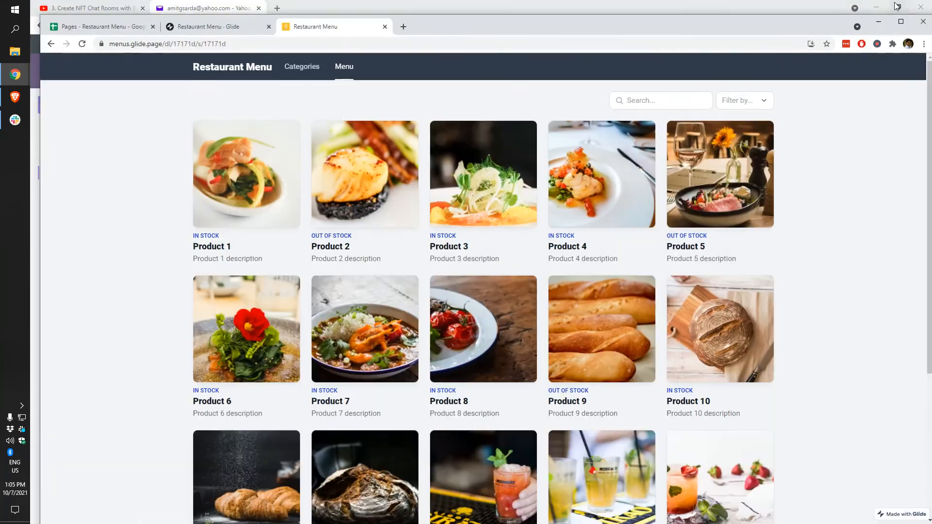
click(898, 8)
double_click(775, 22)
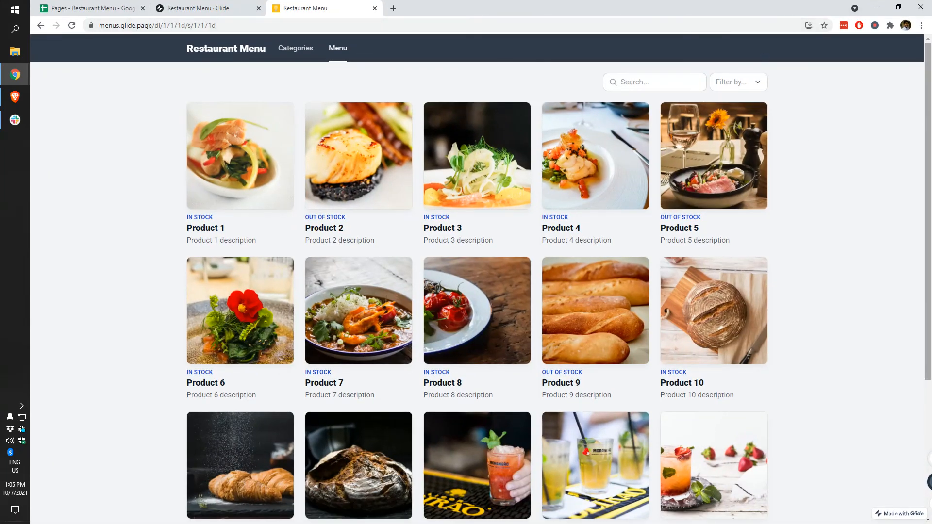
click(186, 10)
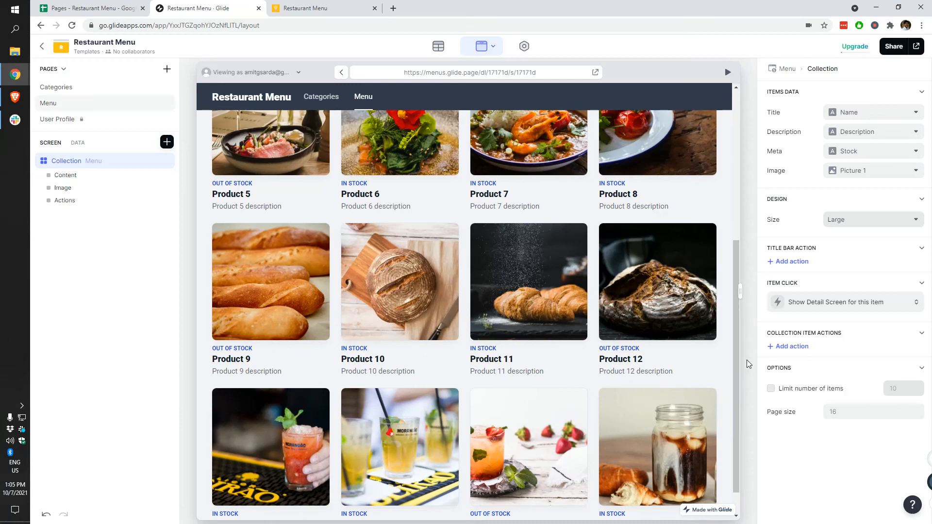
Step: Resize the app preview toward phone width and back to tablet width
mouse_move(739, 287)
mouse_down()
mouse_move(560, 290)
mouse_move(752, 292)
mouse_up()
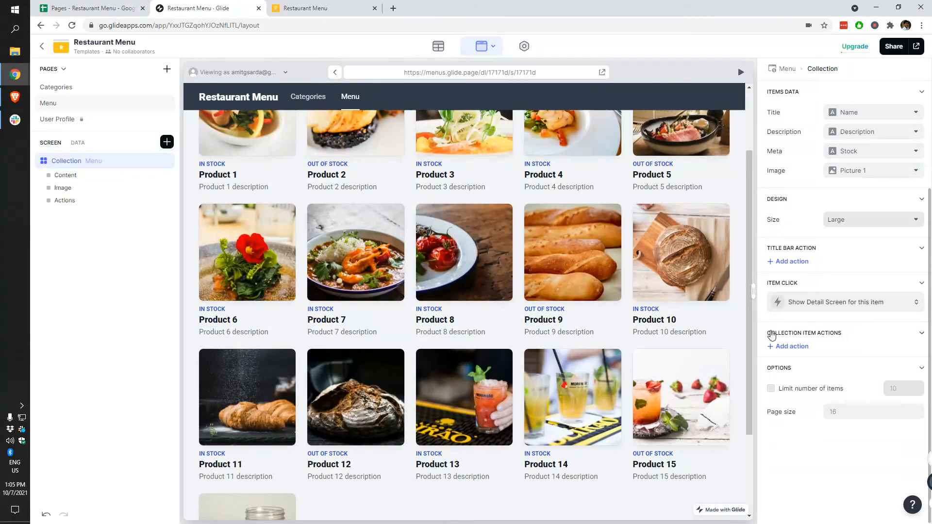
drag(790, 334, 788, 331)
click(495, 48)
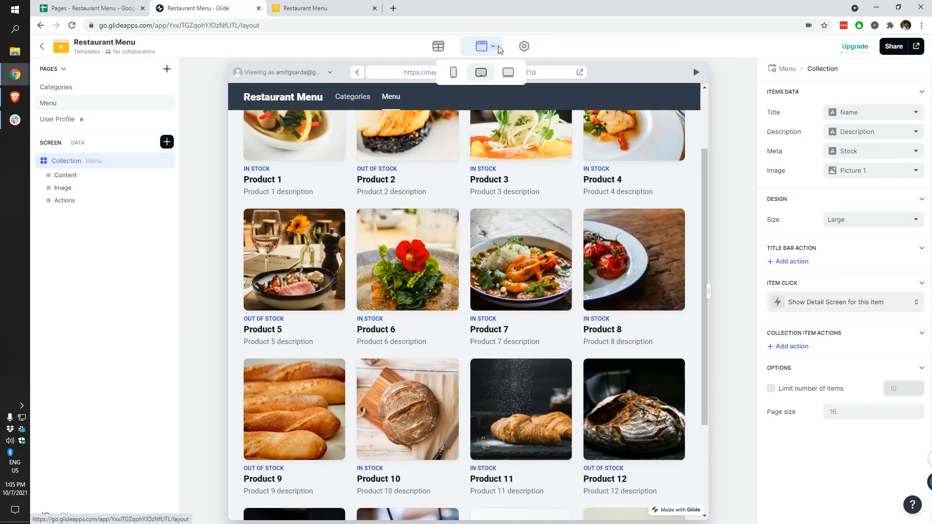
click(661, 60)
Step: View the Categories page in the full live preview, then open the Appearance settings
click(697, 72)
drag(716, 292, 923, 298)
scroll(539, 218, up, 2)
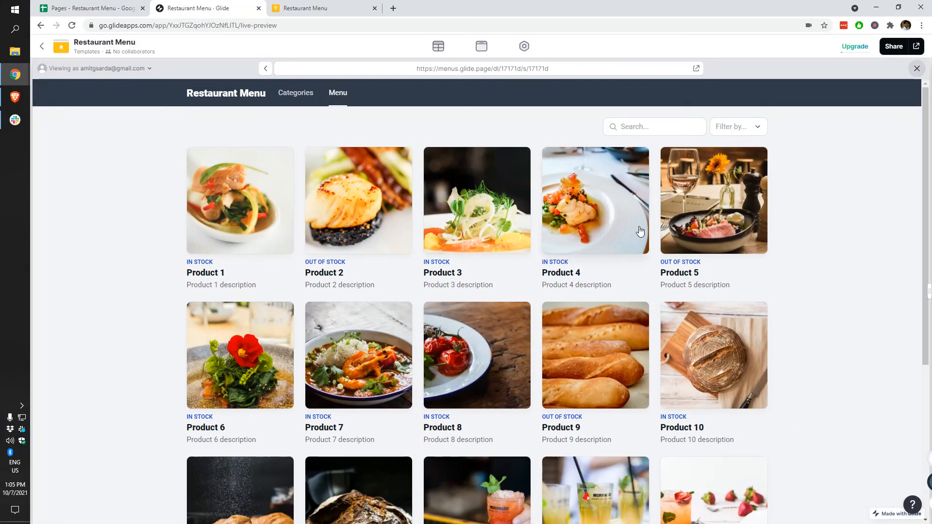
click(287, 97)
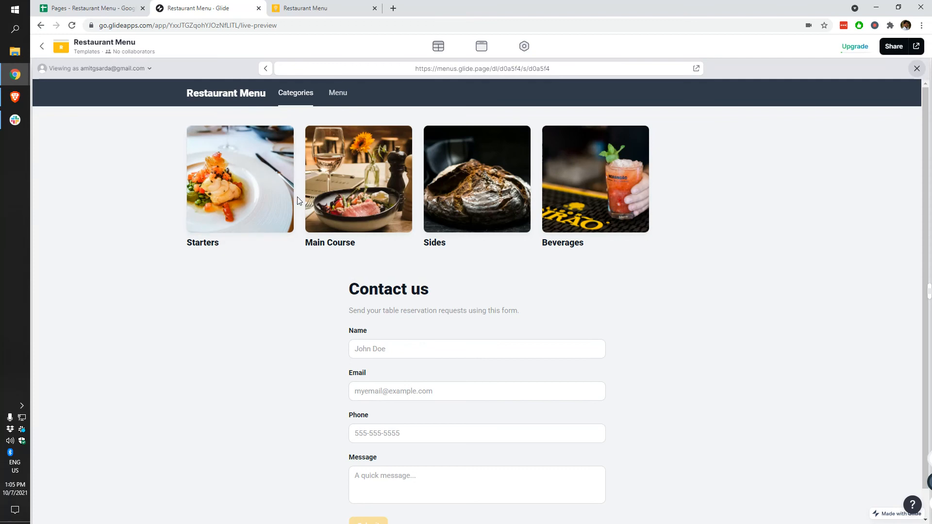
click(484, 47)
click(521, 47)
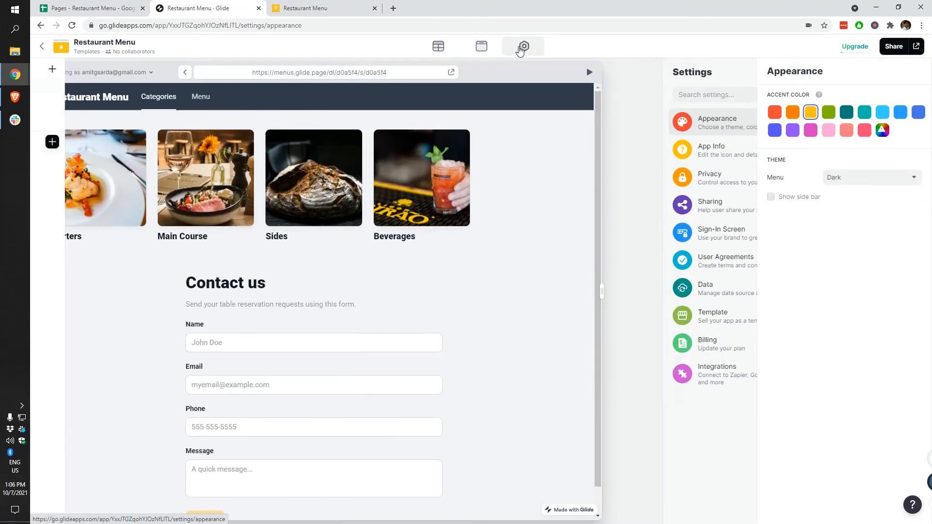
Step: Turn on side bar navigation and switch between the Menu and Categories pages
click(771, 197)
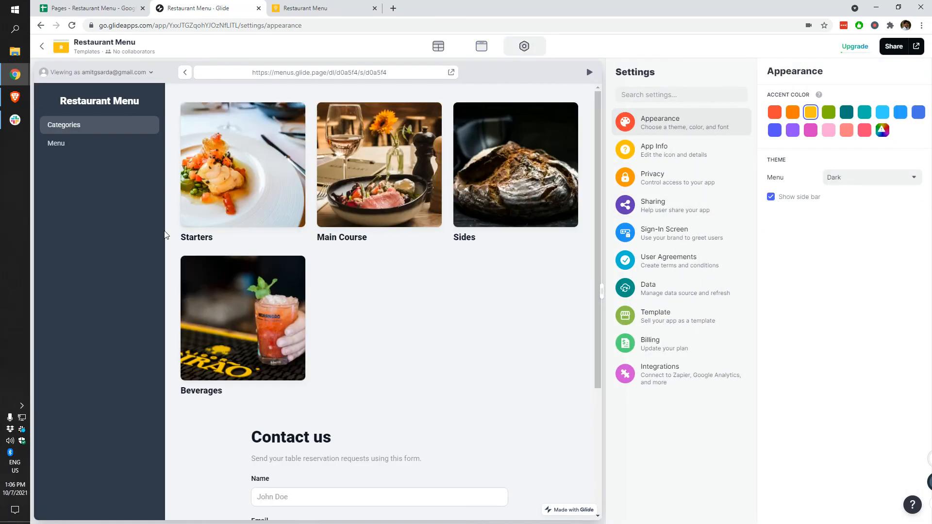
click(92, 144)
click(104, 131)
click(92, 144)
click(97, 128)
click(87, 146)
click(100, 128)
click(98, 146)
click(100, 127)
click(101, 148)
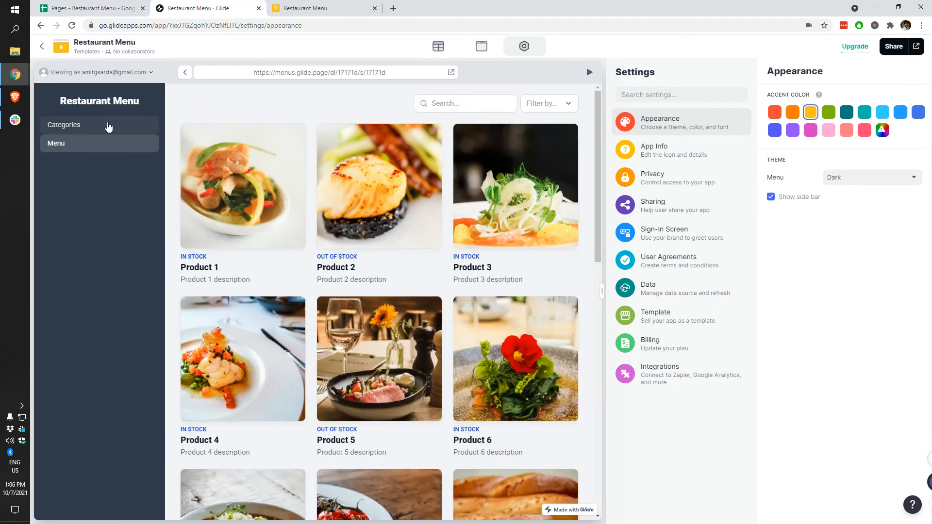
click(109, 127)
Step: Reload the published app and check its Categories and Menu pages
click(303, 10)
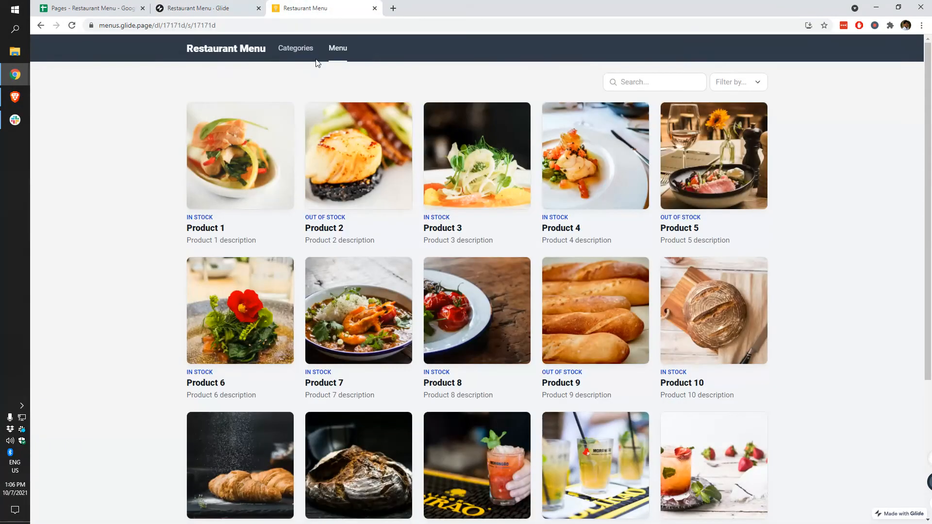
click(72, 26)
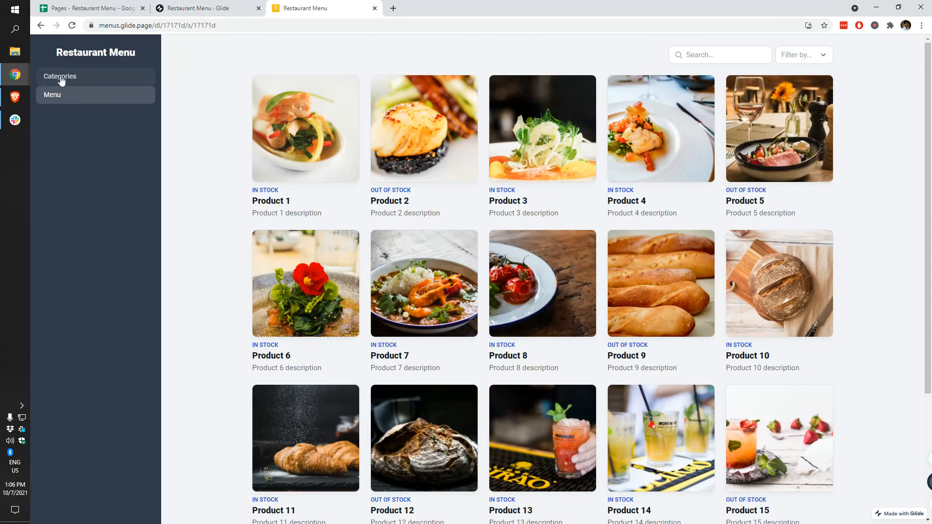
click(61, 80)
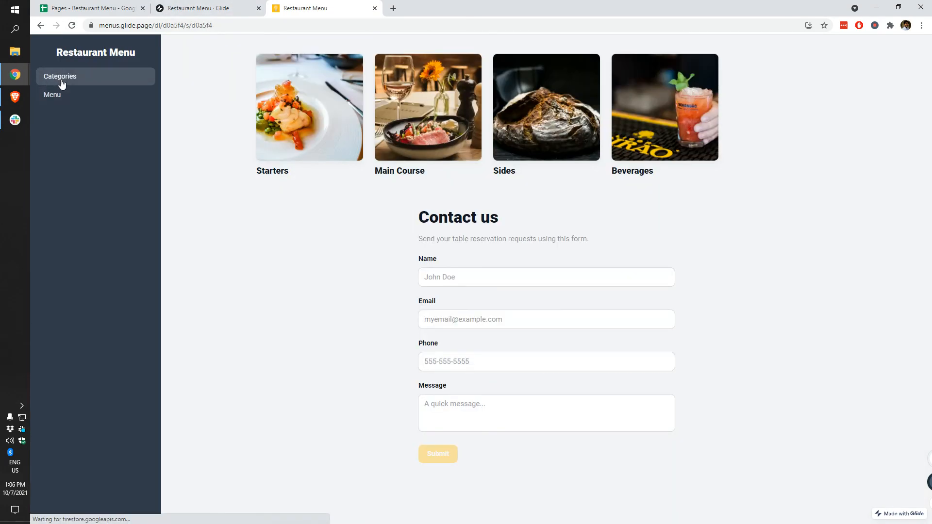
click(71, 103)
scroll(208, 165, down, 2)
scroll(209, 165, up, 2)
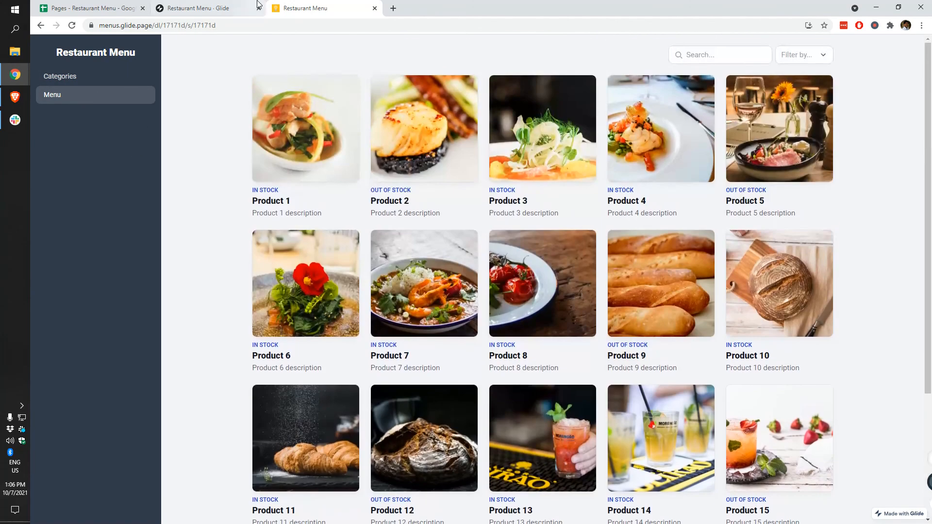
Step: Turn side bar navigation off, compare with the live app, and return to the Layout editor
click(251, 3)
click(801, 198)
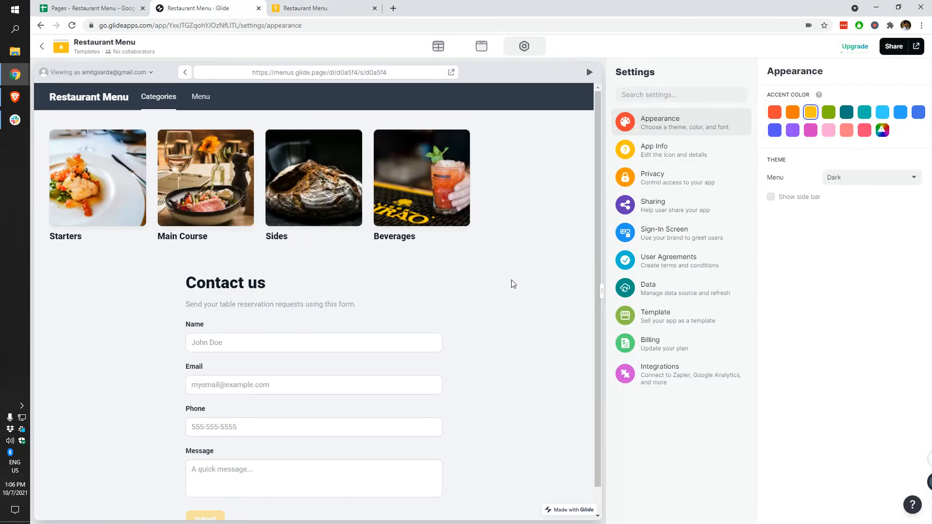
click(332, 6)
click(217, 5)
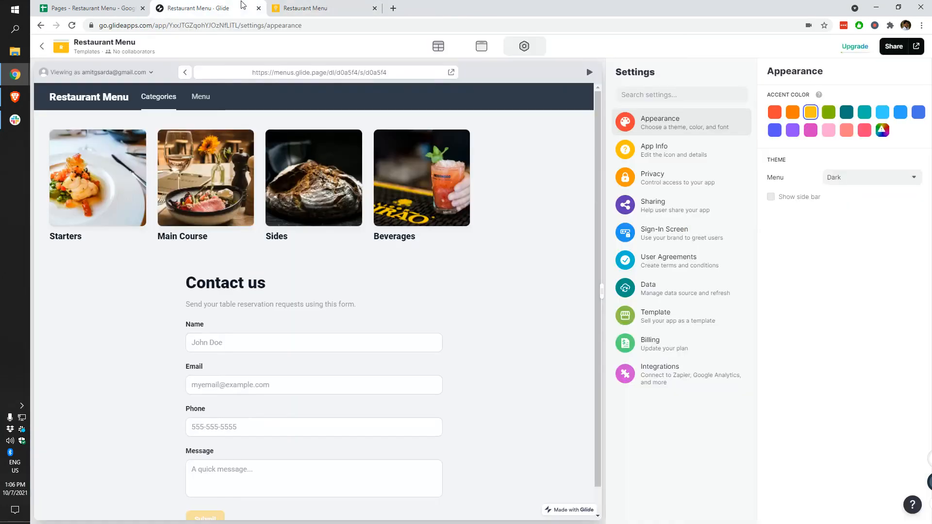
click(297, 5)
click(256, 6)
click(307, 6)
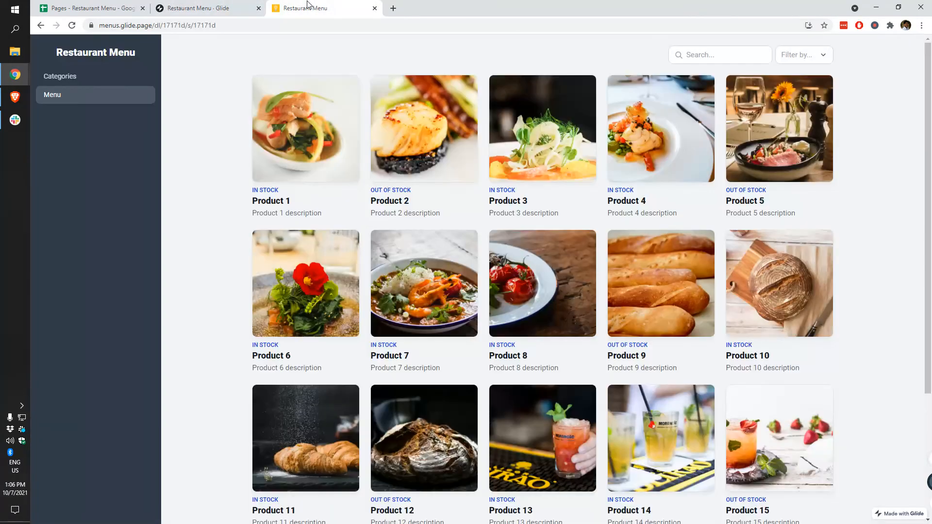
click(245, 6)
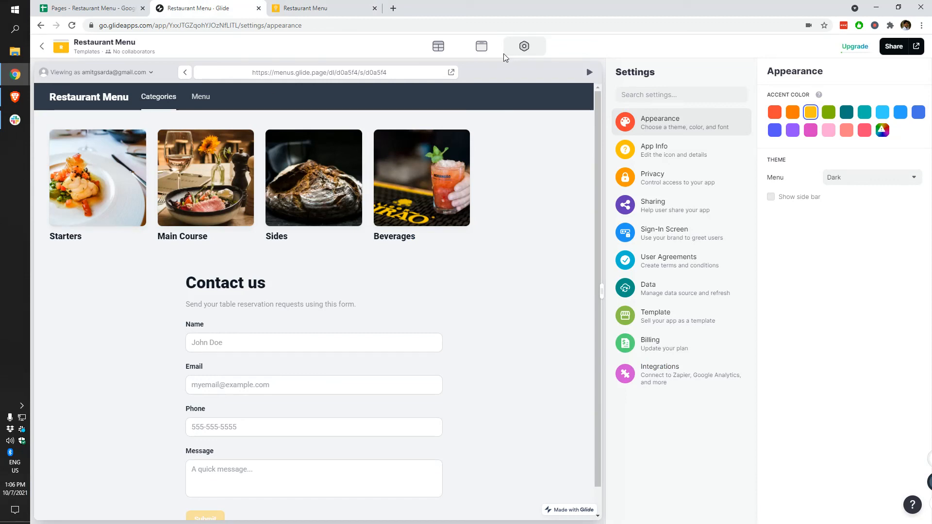
click(482, 46)
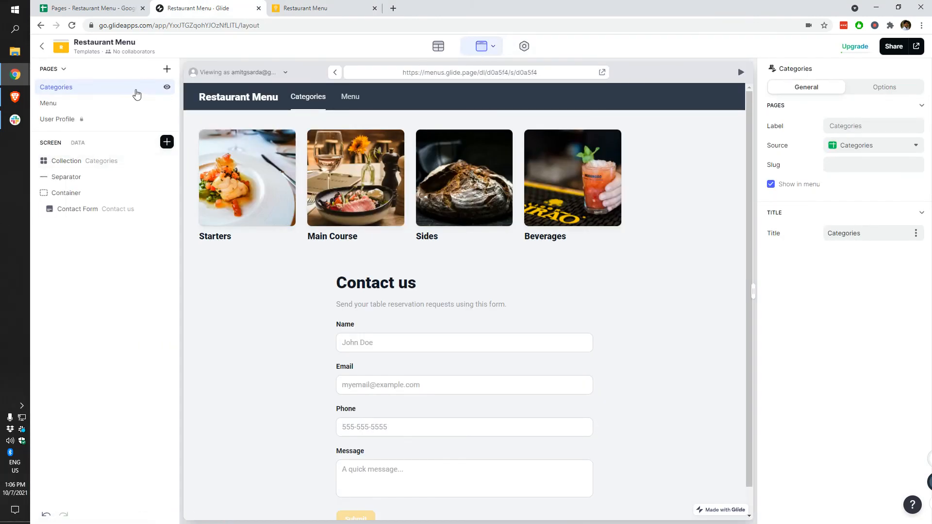
Step: Add a new tab page and label it 'Contact us'
click(167, 69)
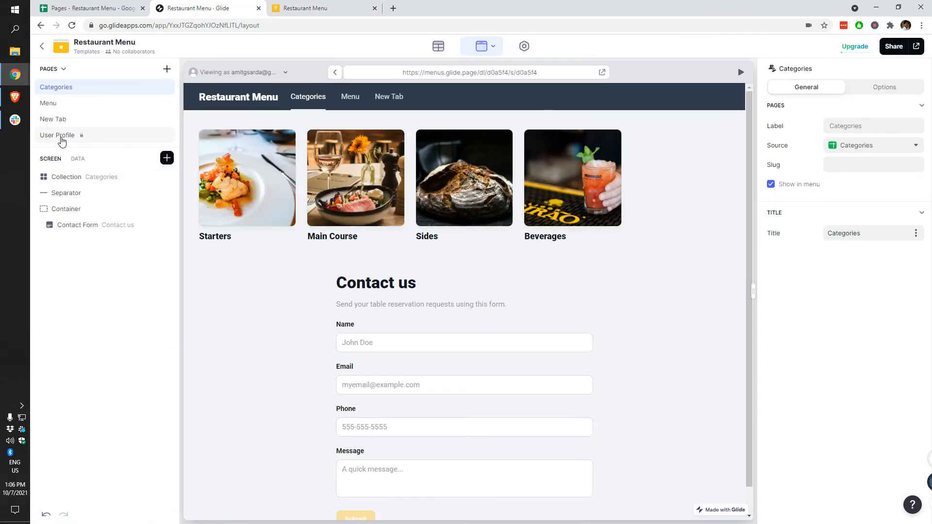
click(72, 122)
triple_click(855, 124)
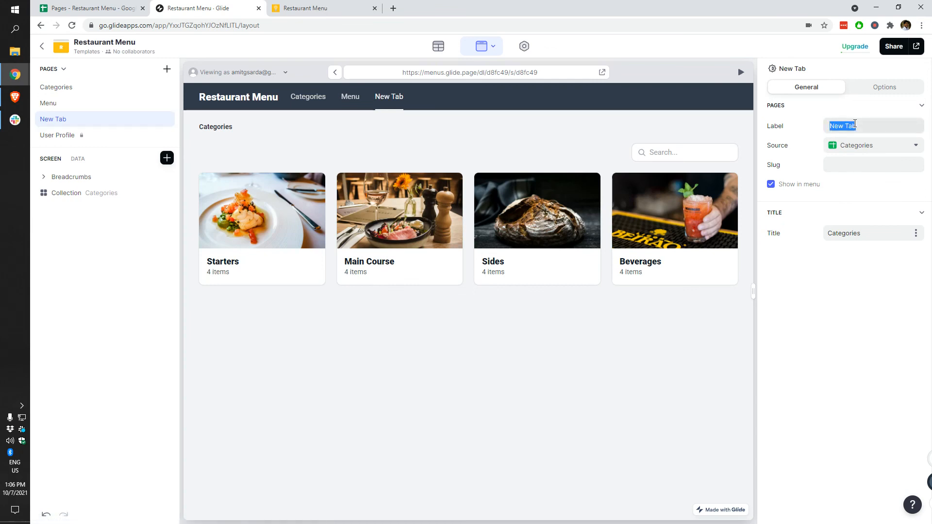
text(Contact us)
Step: Set the Contact us page's data source to Info, after first trying Queries
click(847, 146)
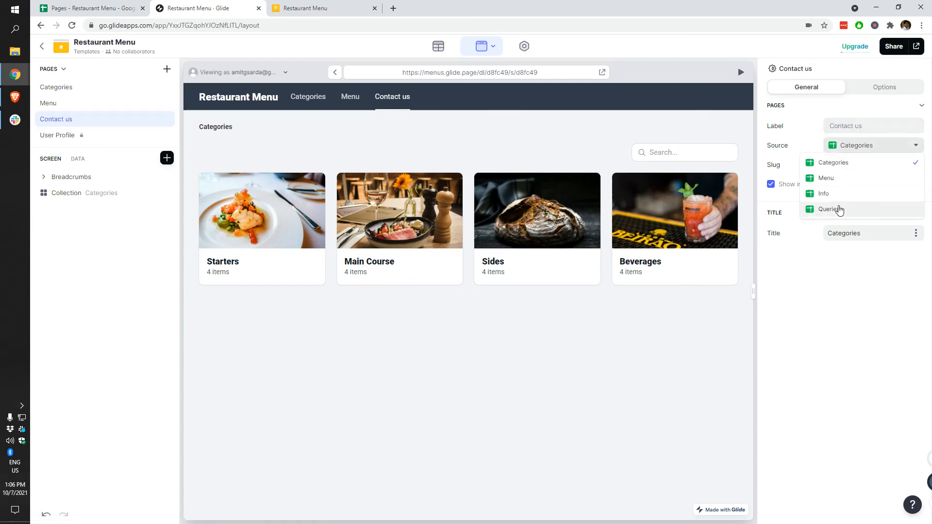
click(839, 210)
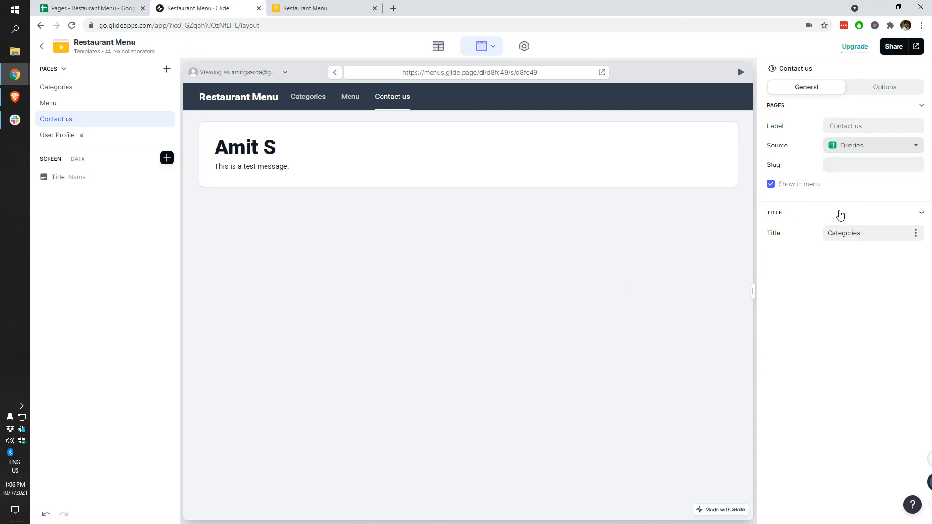
click(873, 145)
click(860, 196)
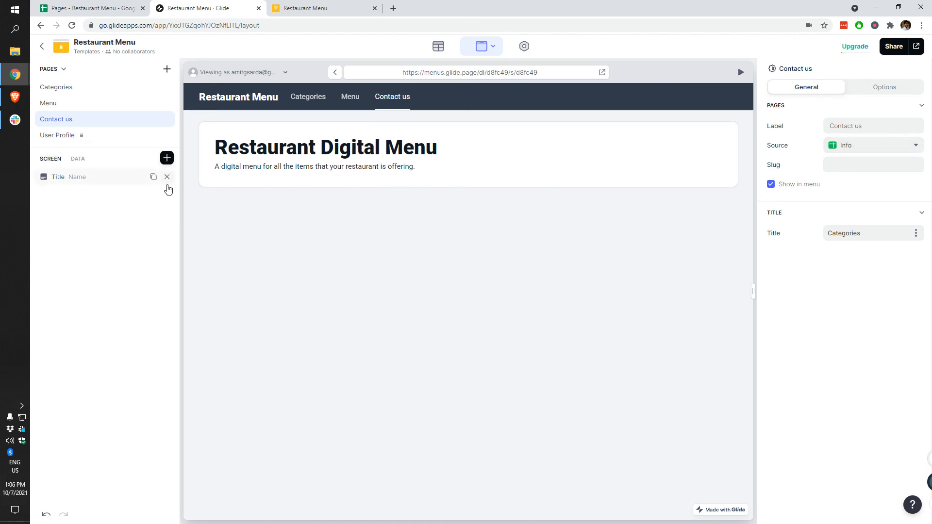
click(167, 158)
Step: Add a Contact Form saving to Queries, mapping Name, Email, Phone and Message columns
click(200, 401)
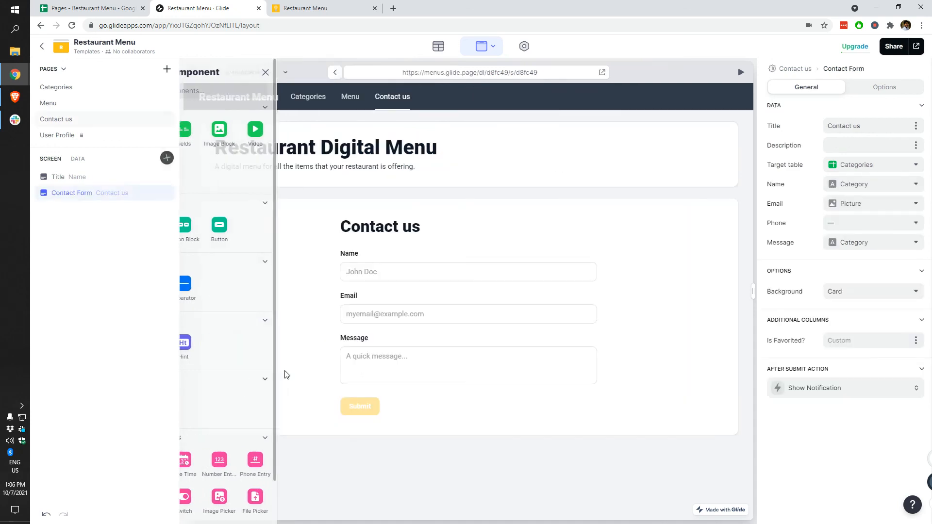
click(845, 167)
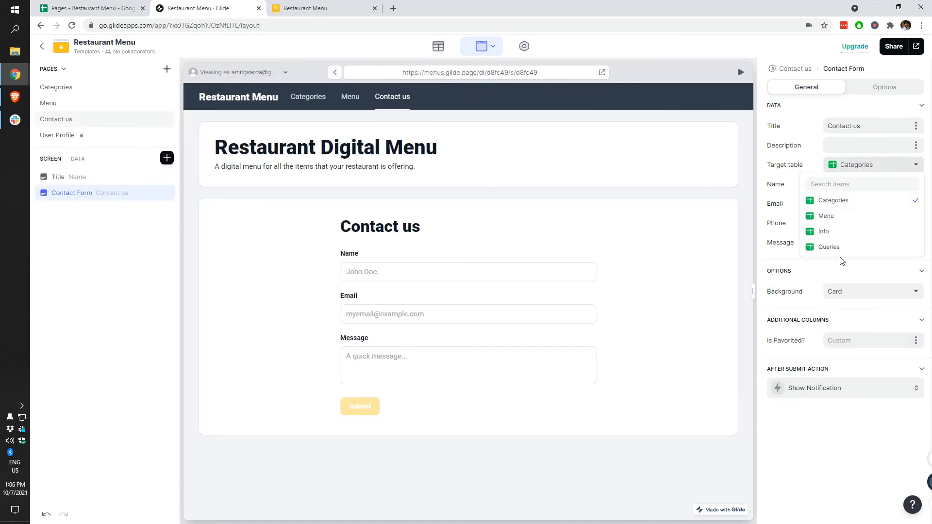
click(851, 229)
click(866, 190)
click(836, 234)
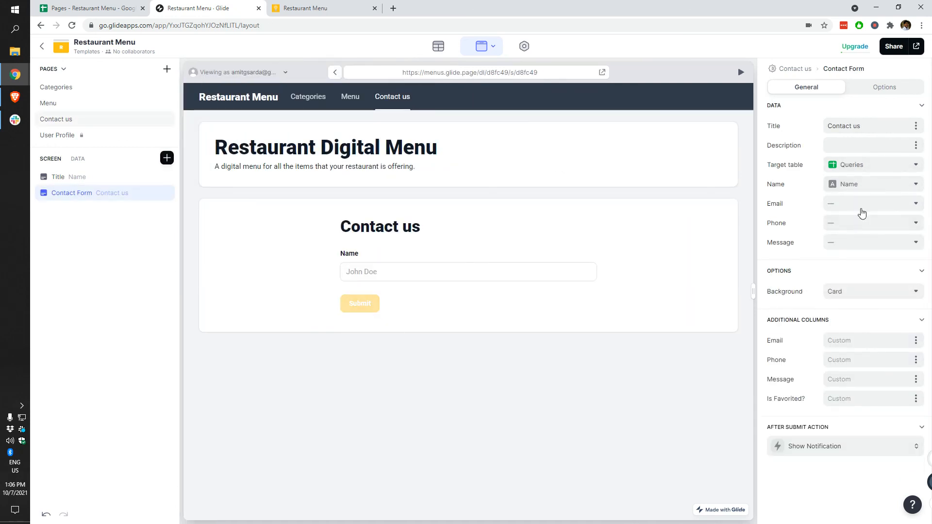
click(860, 205)
click(831, 273)
click(854, 223)
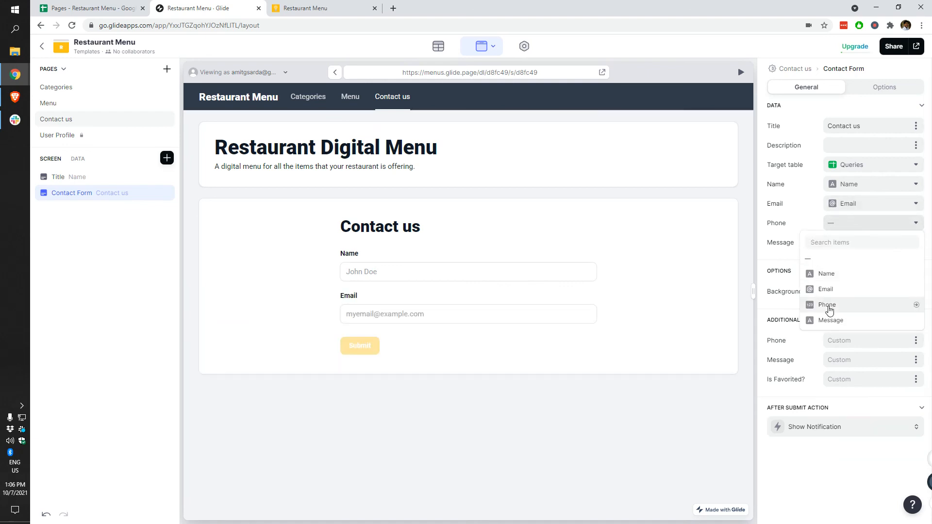
click(828, 305)
click(855, 243)
click(844, 341)
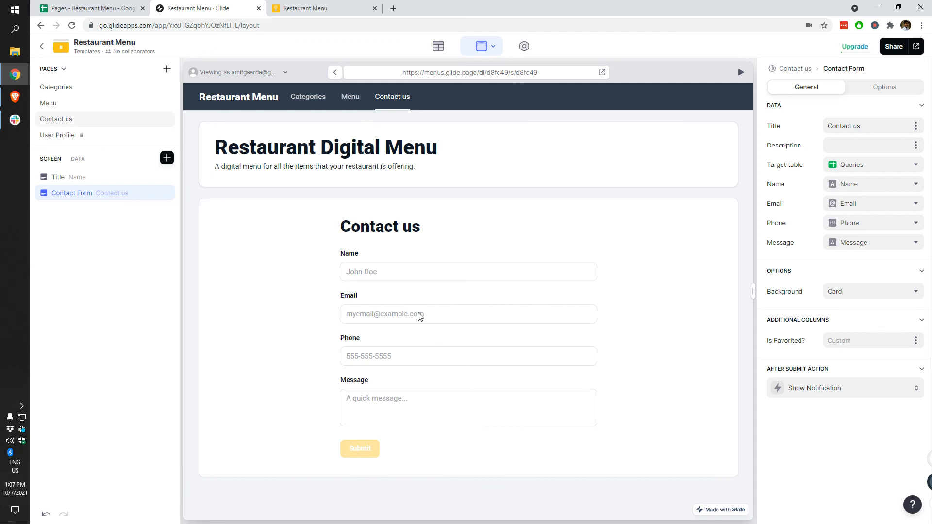
Step: Set the form's background to None and select the page title's image setting
click(863, 296)
click(815, 354)
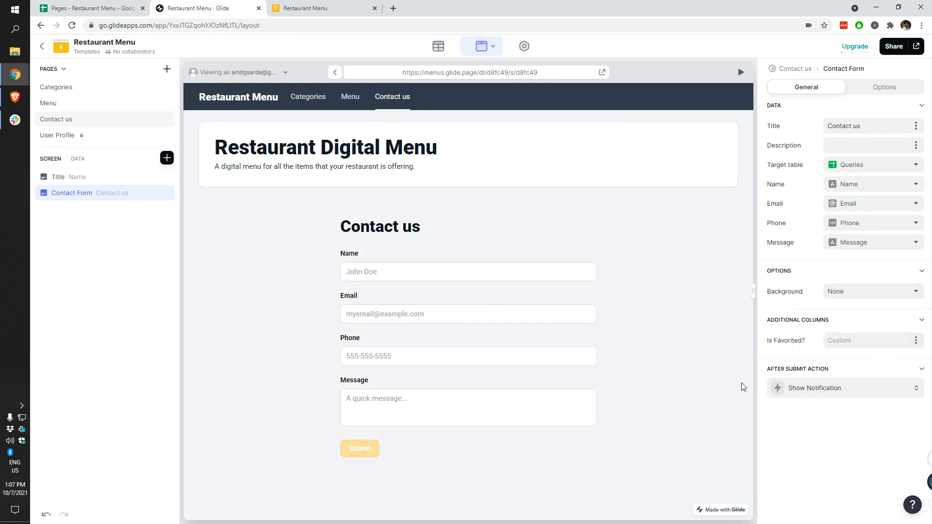
click(78, 181)
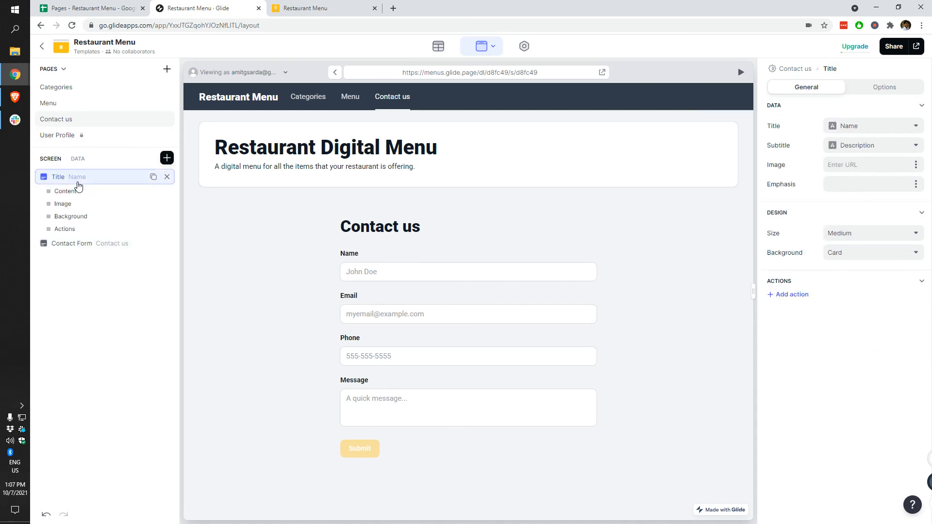
click(916, 165)
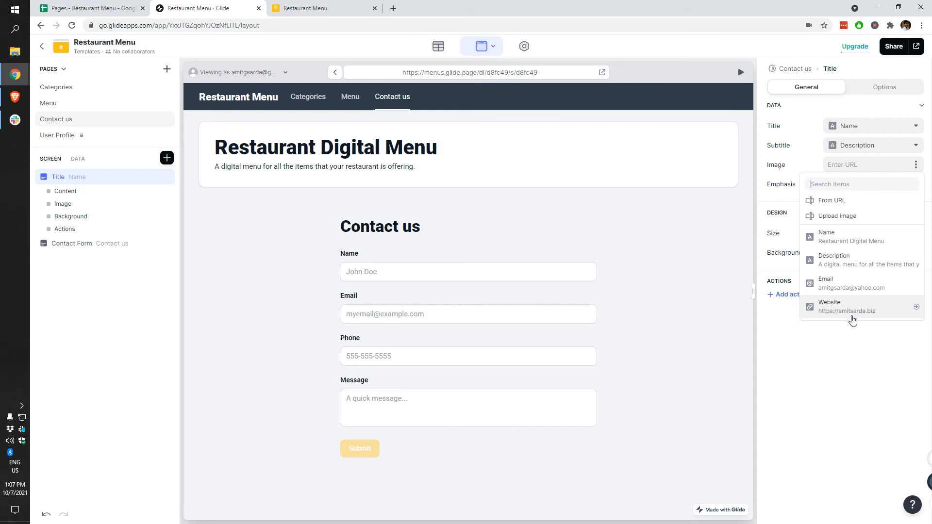
Step: Paste the first product's Picture 1 URL as the title image, styled Rounded
click(837, 215)
click(92, 8)
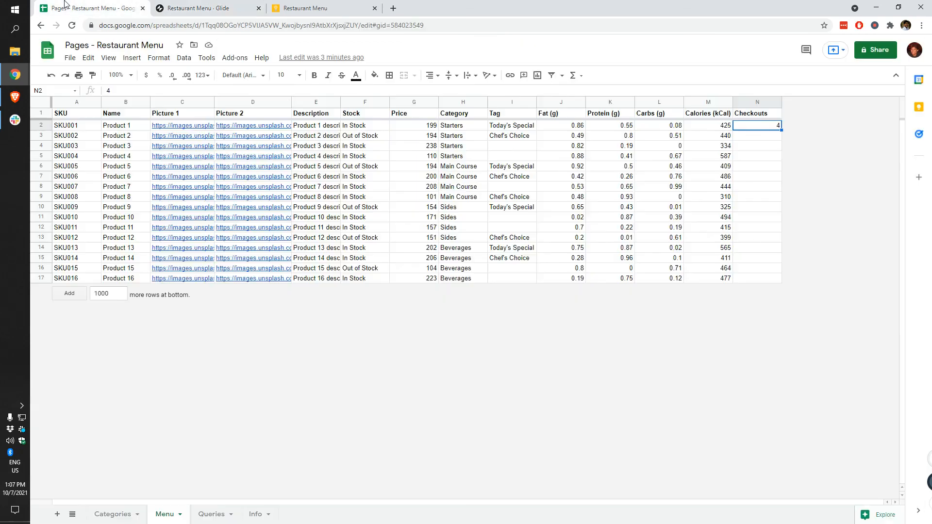
click(159, 128)
click(199, 8)
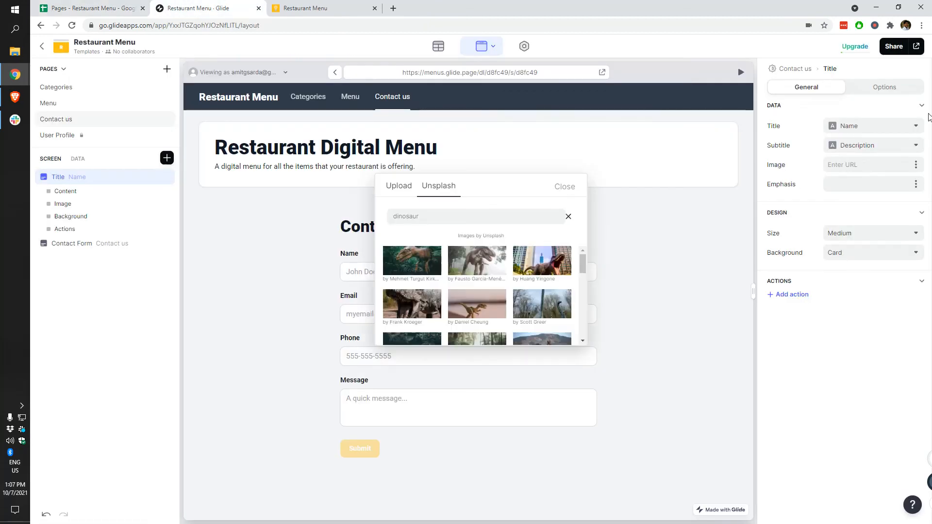
click(857, 166)
key(ctrl+v)
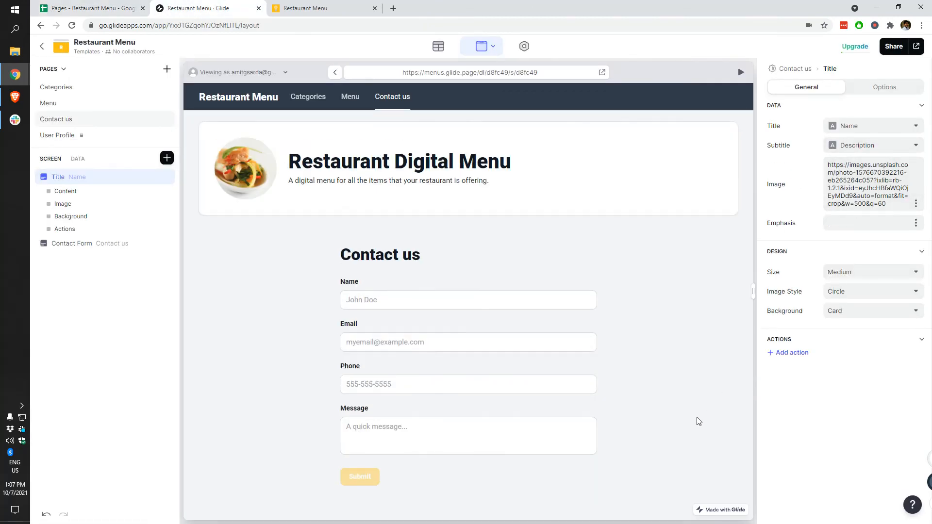
click(862, 293)
click(851, 323)
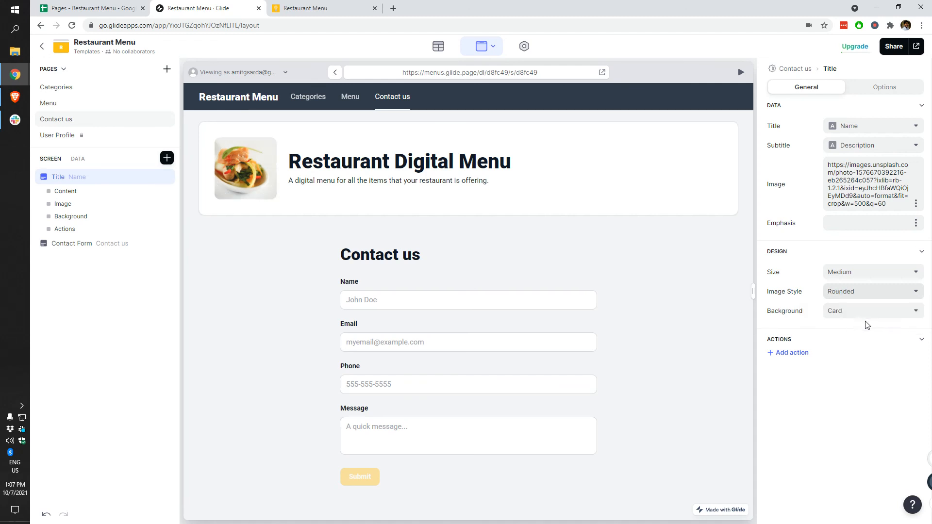
Step: Try accent and dark title backgrounds, settle on None, and return to Categories
click(861, 313)
click(867, 371)
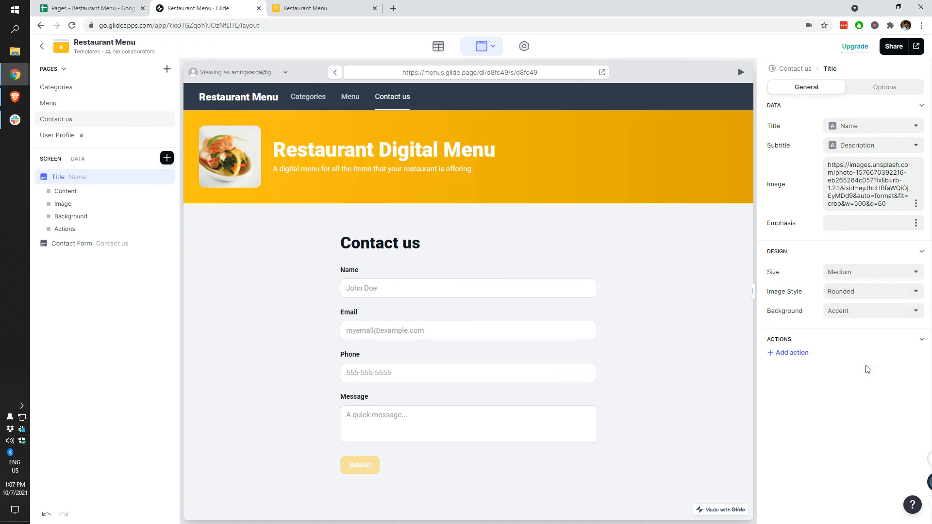
click(872, 311)
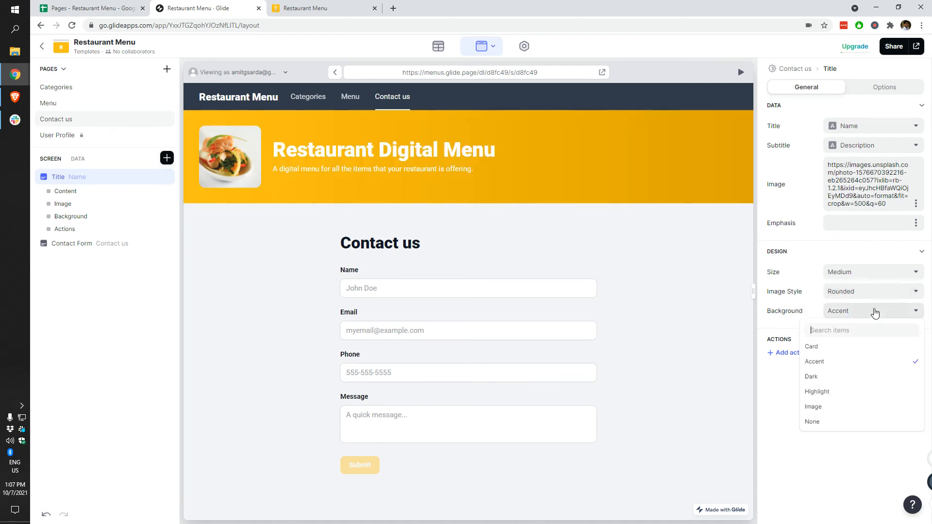
click(841, 378)
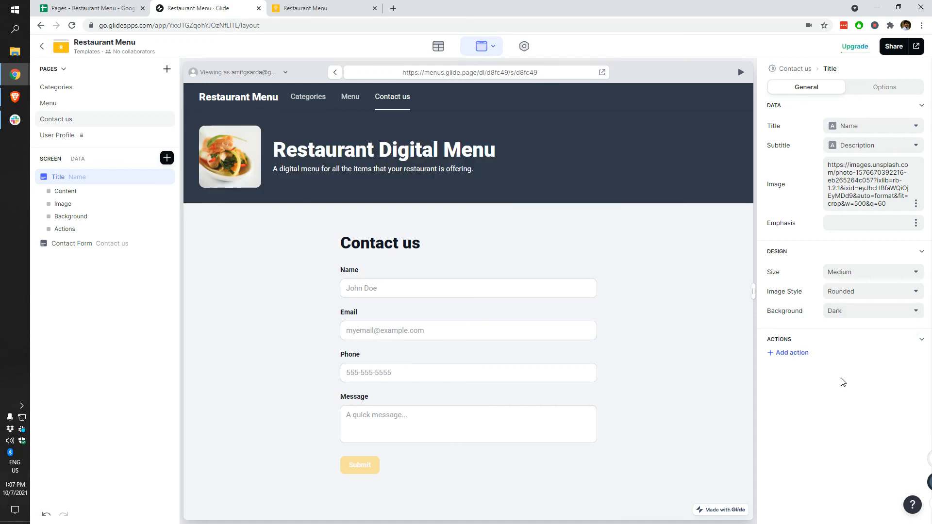
click(878, 314)
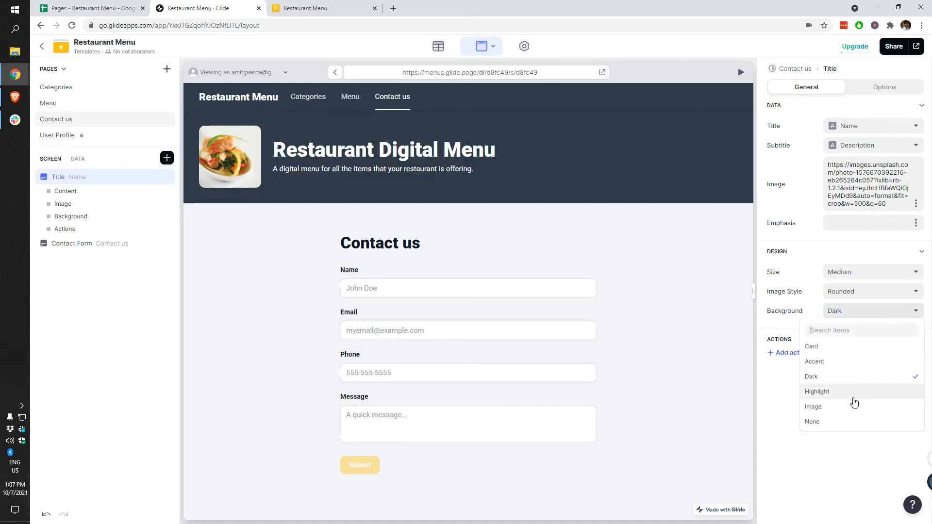
click(845, 426)
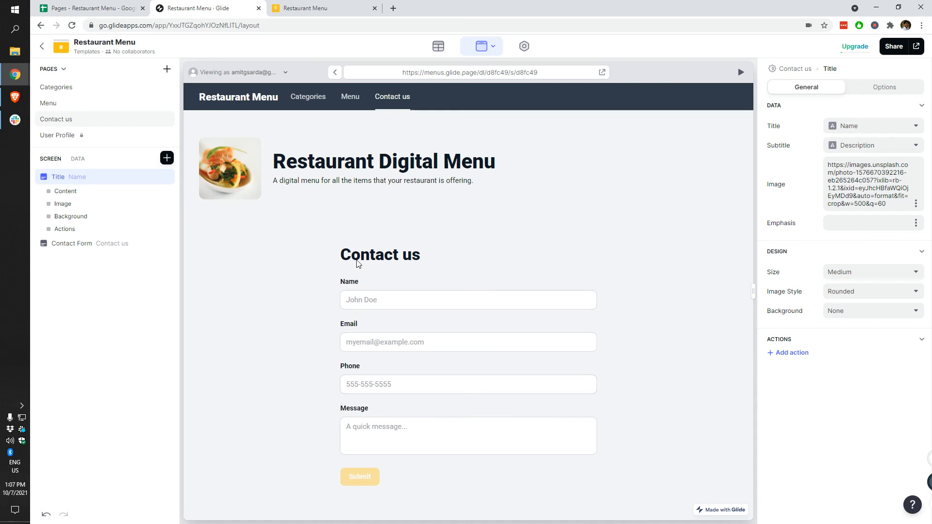
click(305, 97)
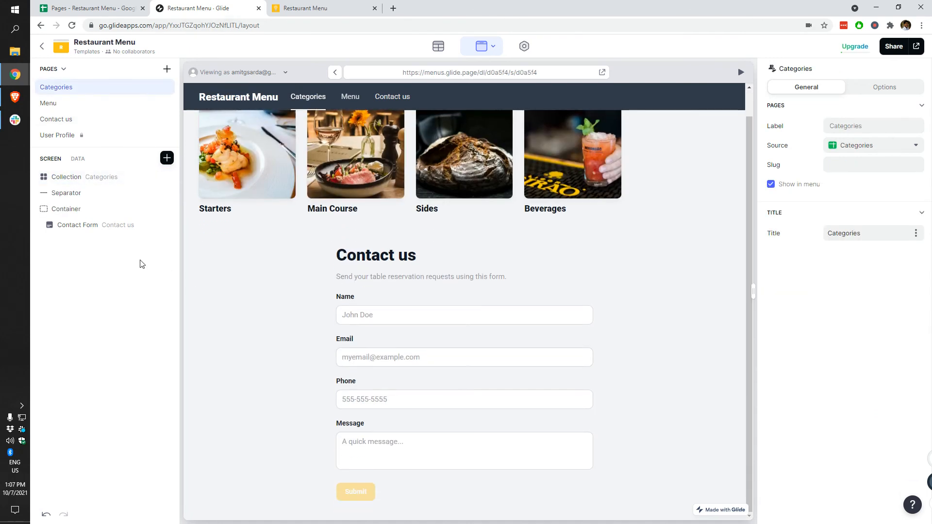
Step: Delete the contact form from the Categories page and reload the live app's Categories page to confirm
click(168, 225)
click(335, 7)
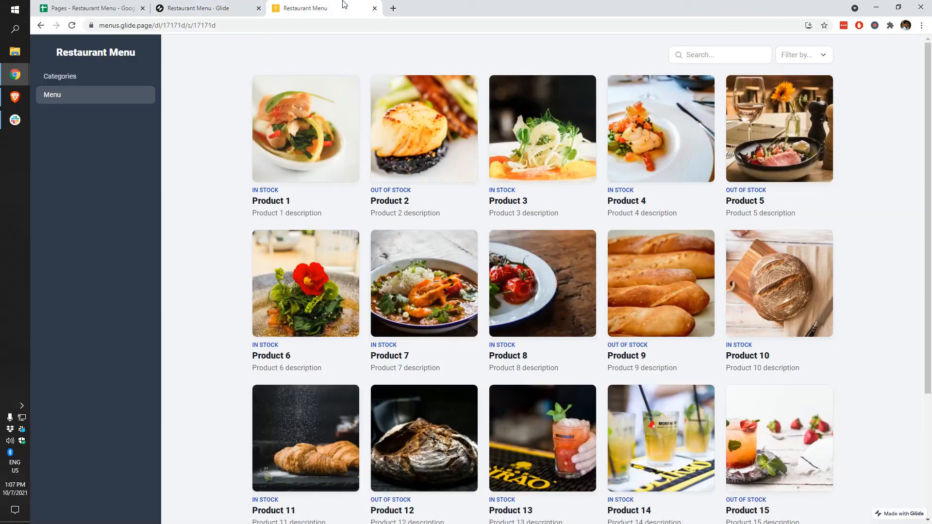
click(72, 26)
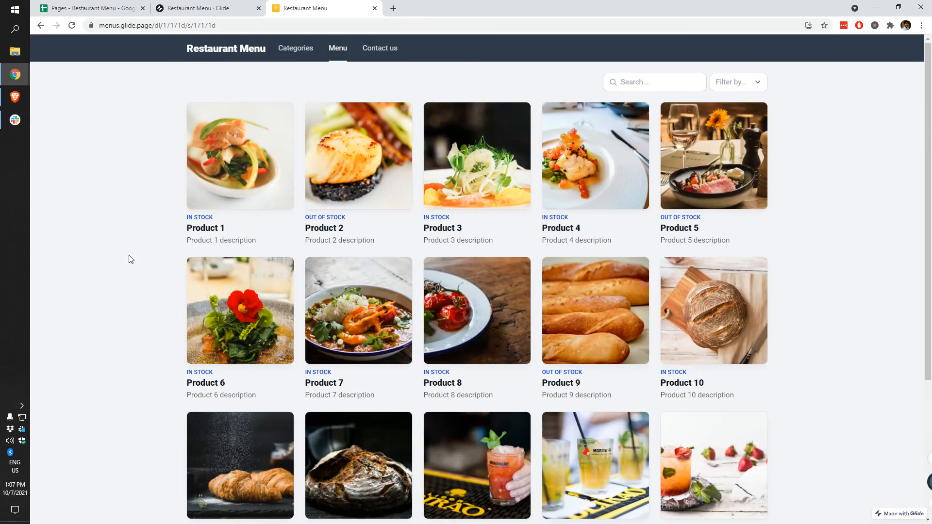
click(238, 53)
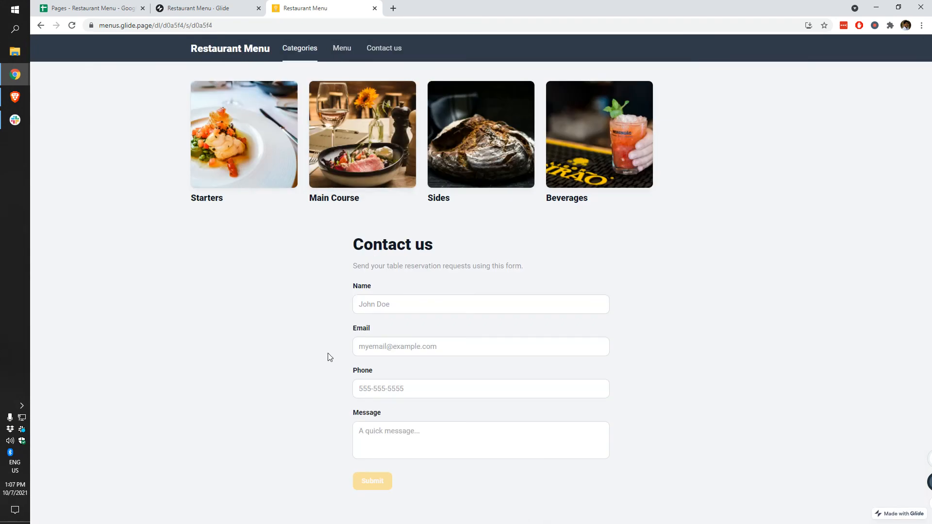
click(73, 27)
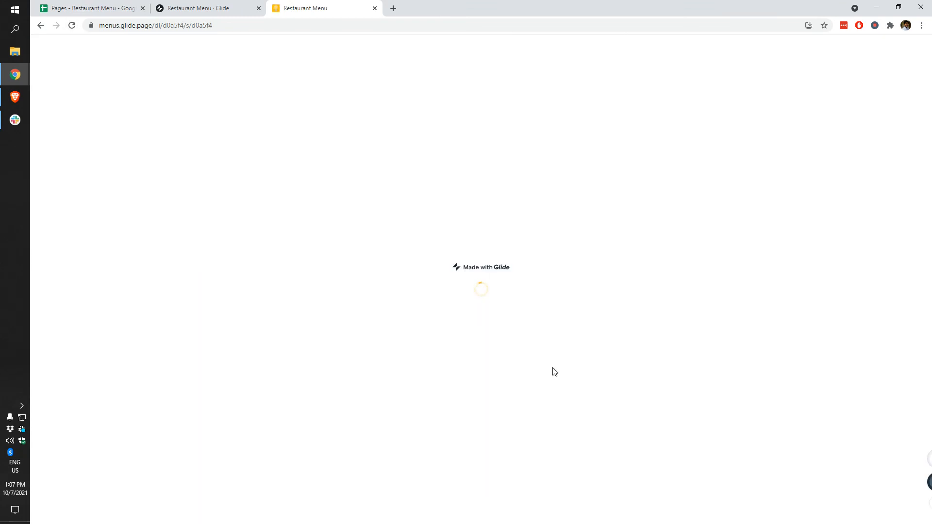
click(220, 6)
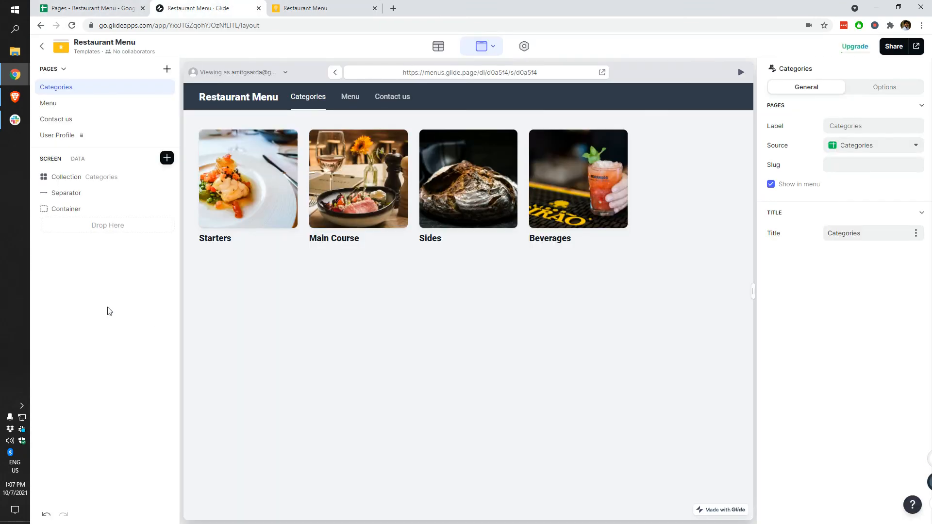
Step: Remove the Container and Separator from Categories, then review the live Menu, Contact us and Categories pages
click(167, 208)
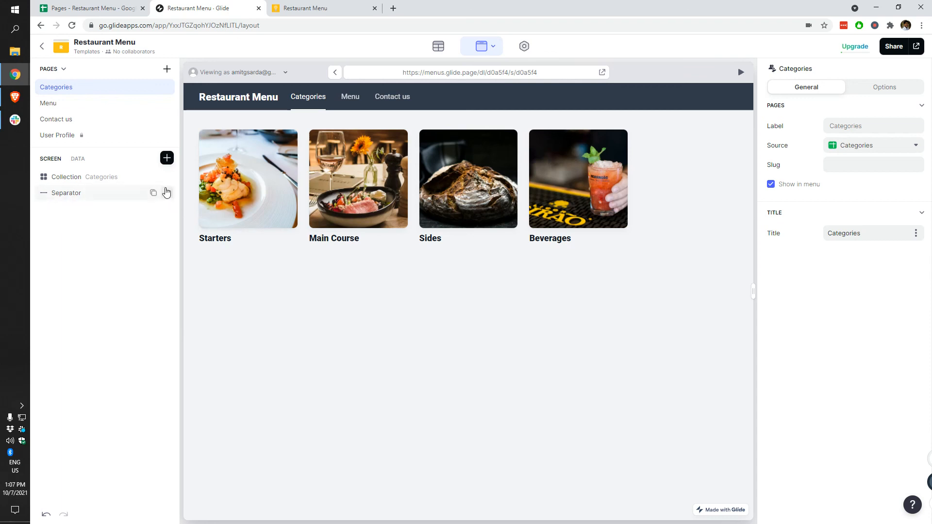
click(167, 192)
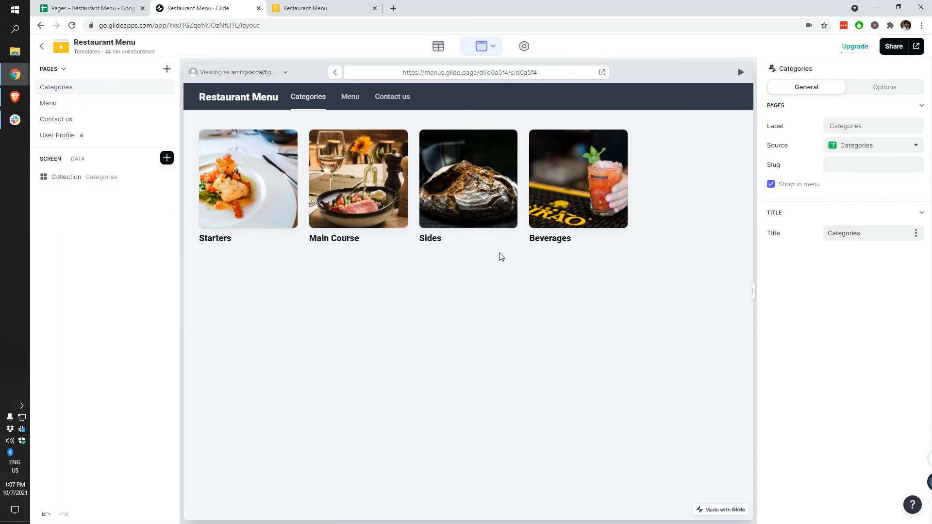
click(324, 4)
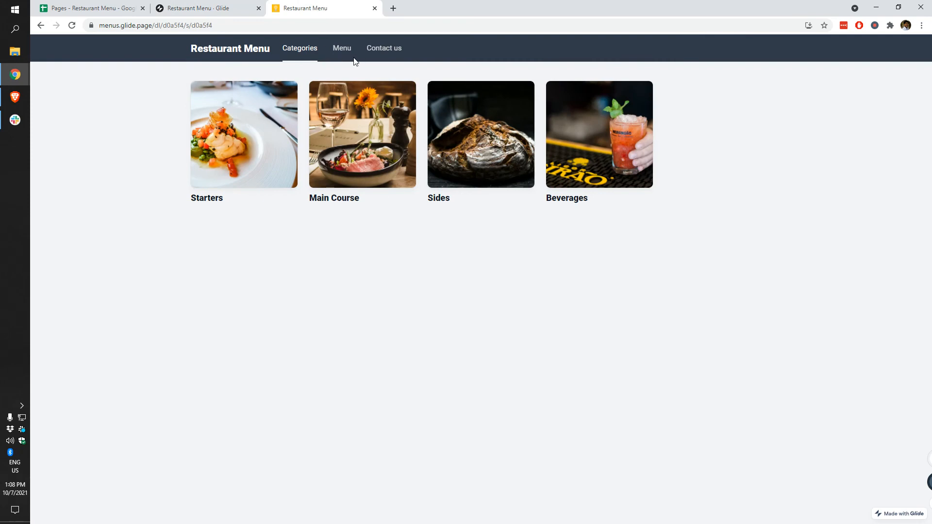
click(340, 51)
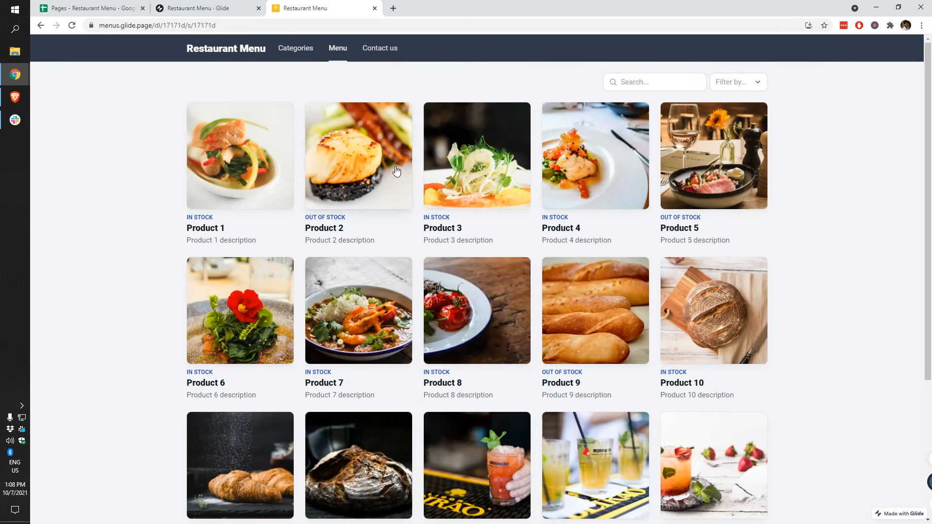
click(381, 48)
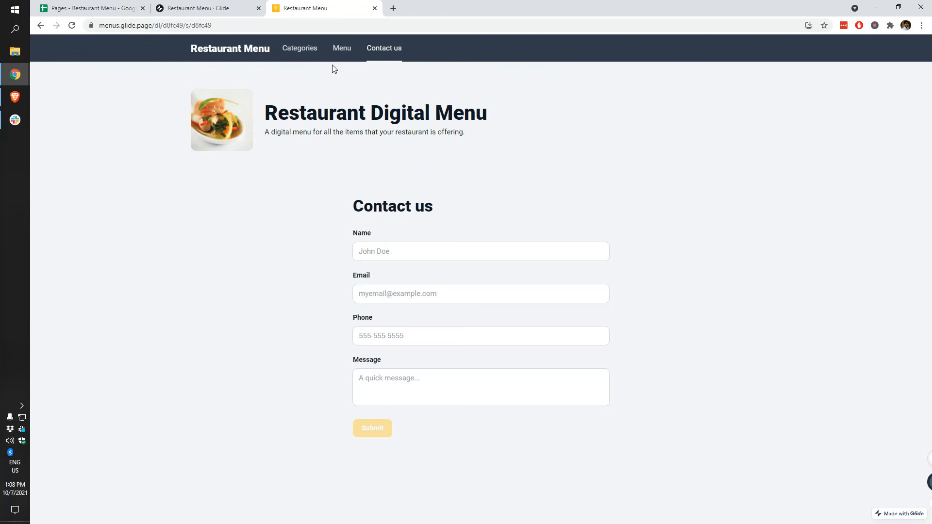
click(346, 50)
click(298, 52)
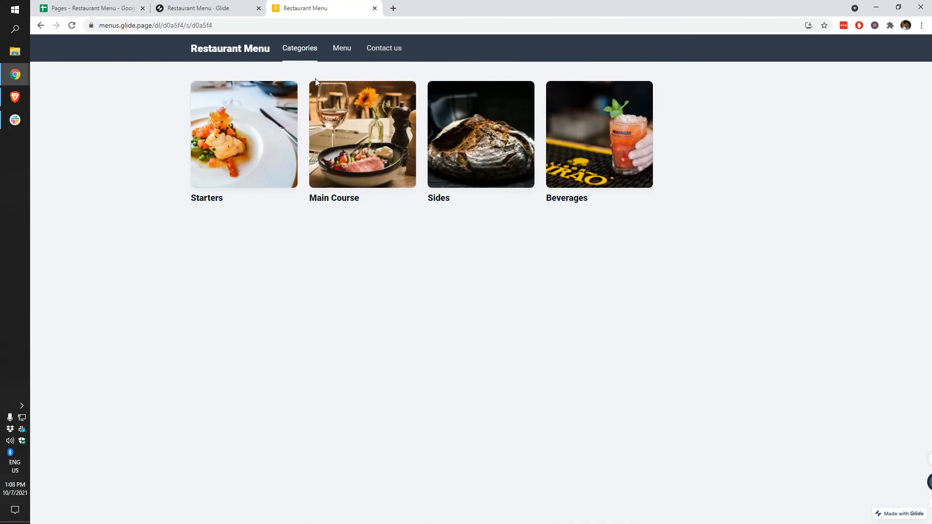
click(199, 8)
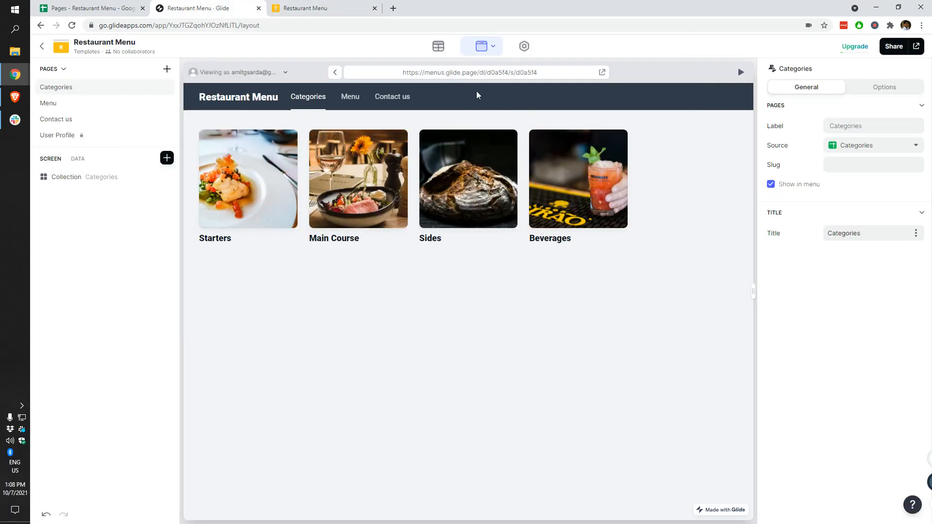
Step: Relabel the Categories page as 'Browse Menu by Category'
click(67, 90)
click(831, 125)
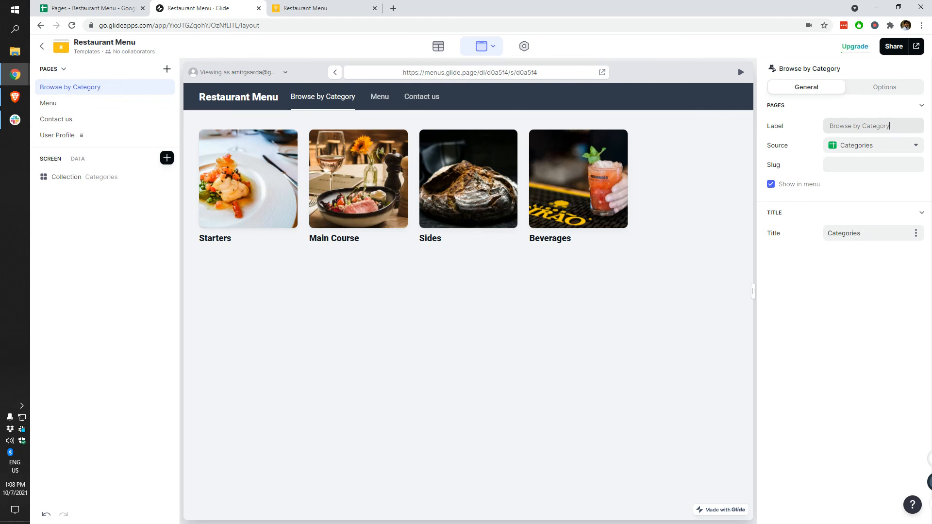
text(Menu)
Step: Replace the Menu page's label with 'Browse All Menu Items'
click(94, 103)
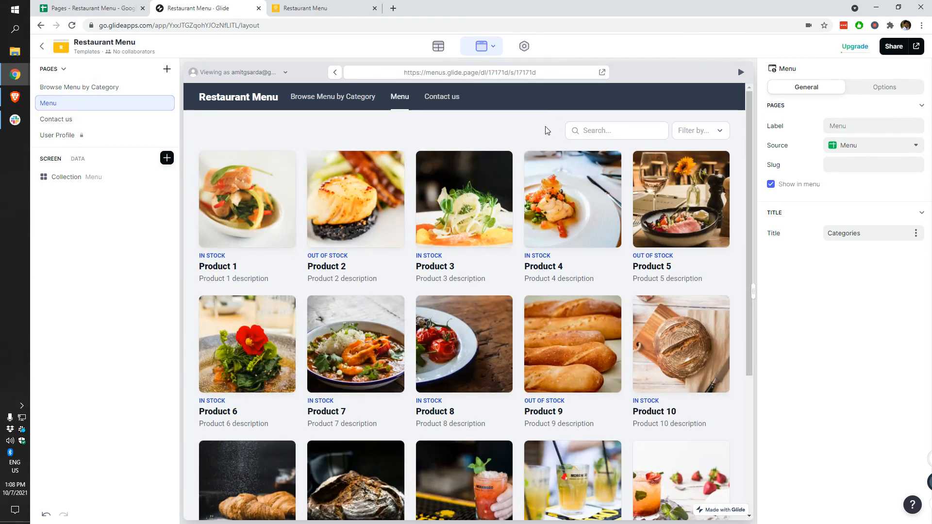
click(853, 128)
key(ctrl+a)
text(BRow)
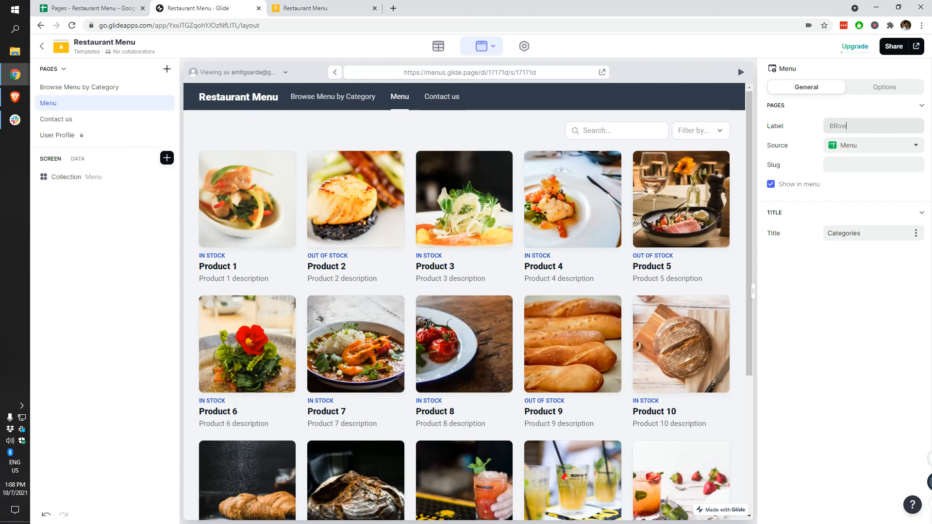
key(BackSpace)
key(BackSpace)
key(BackSpace)
text(rowse Menu)
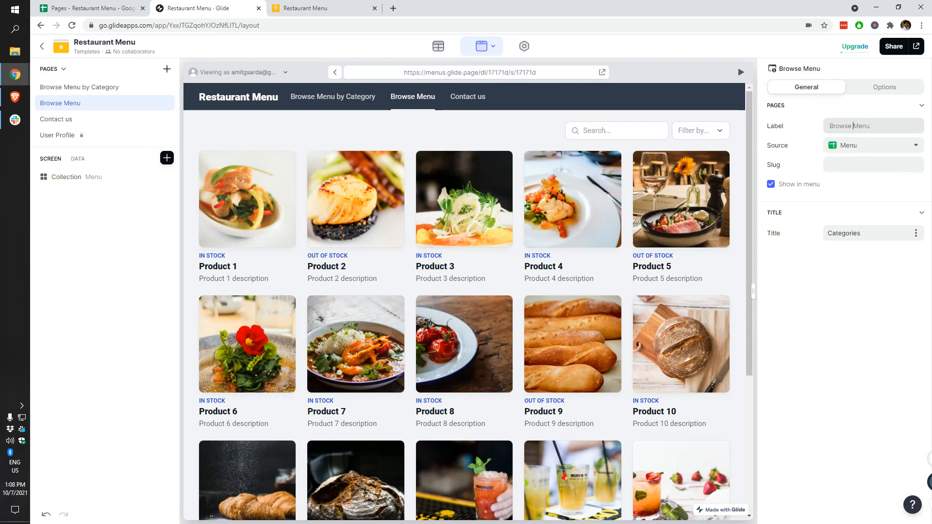
text(Items)
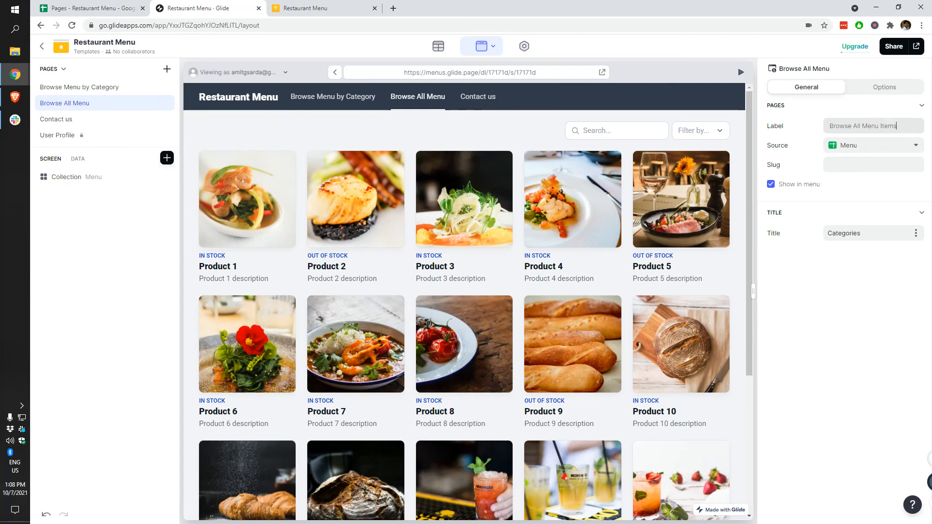
Step: Preview the Browse Menu by Category, Browse All Menu Items and Contact us pages
click(309, 104)
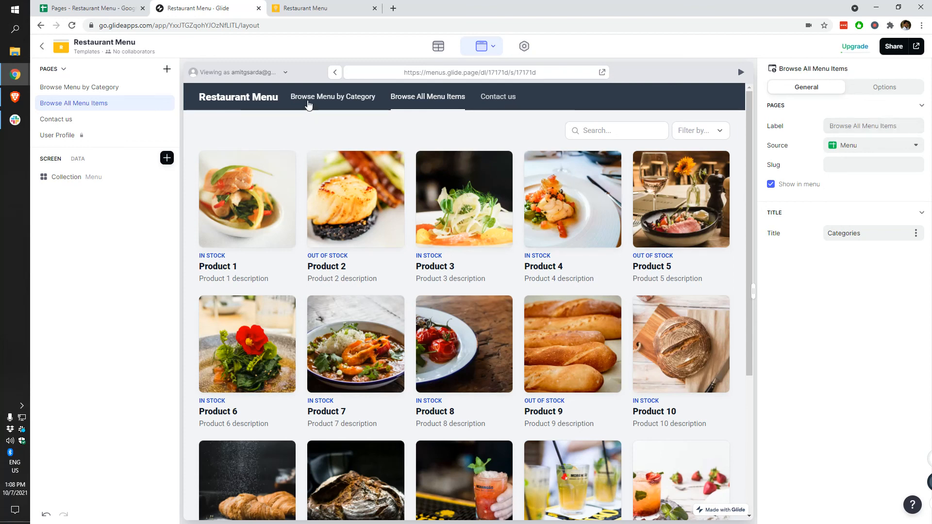
click(427, 98)
click(498, 98)
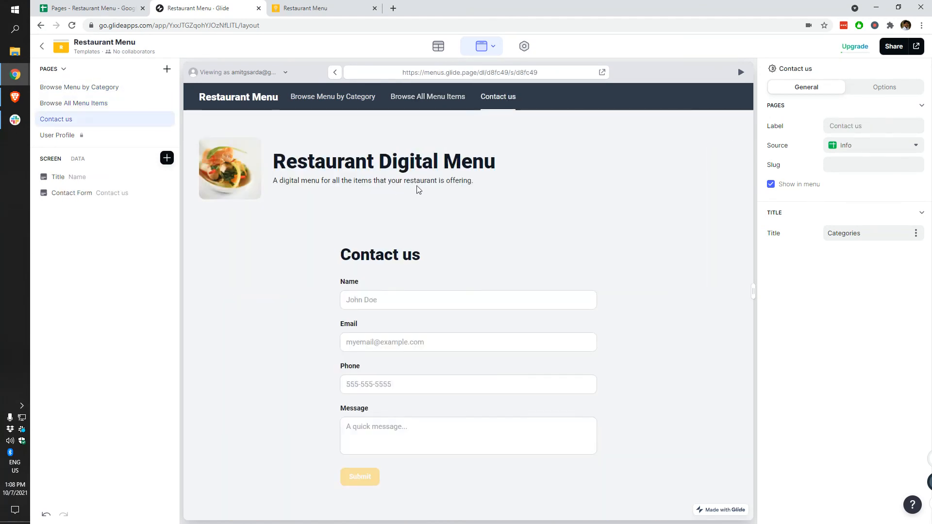
click(265, 99)
click(109, 119)
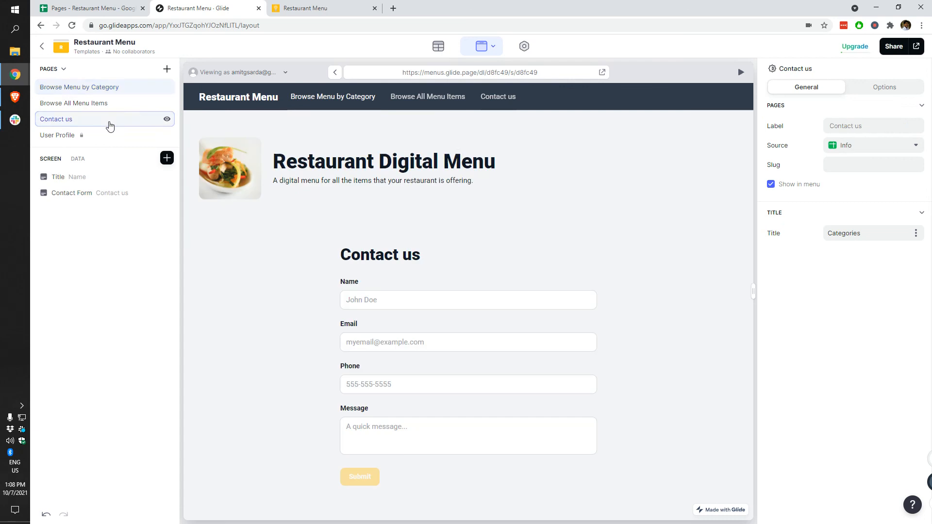
click(260, 102)
click(294, 7)
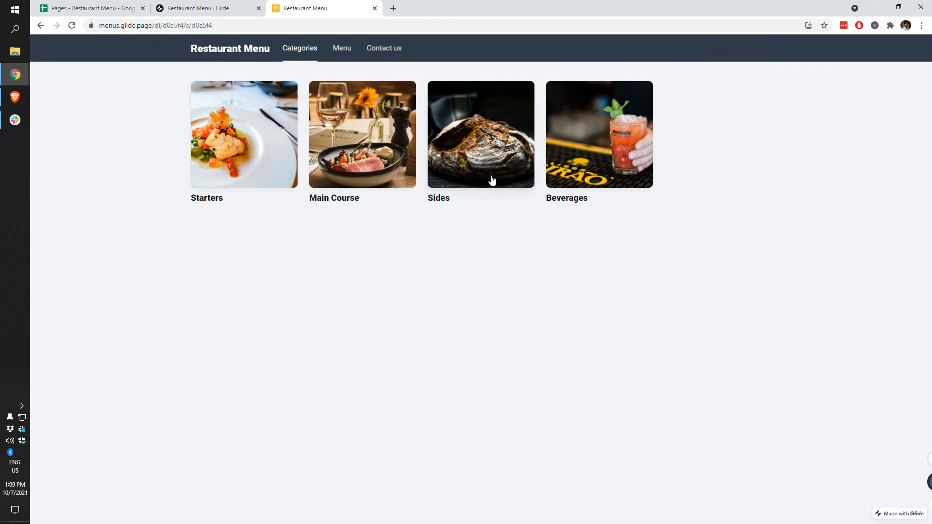
click(402, 147)
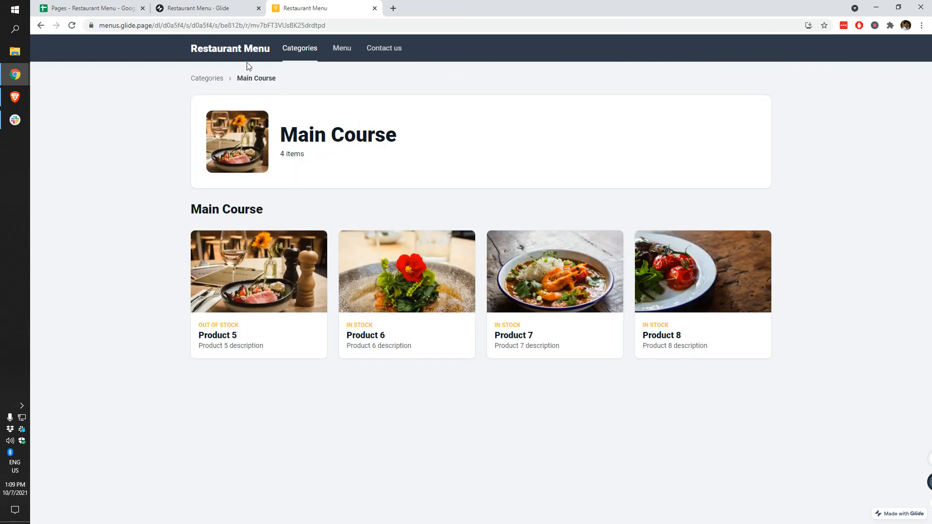
click(316, 46)
click(257, 132)
click(335, 55)
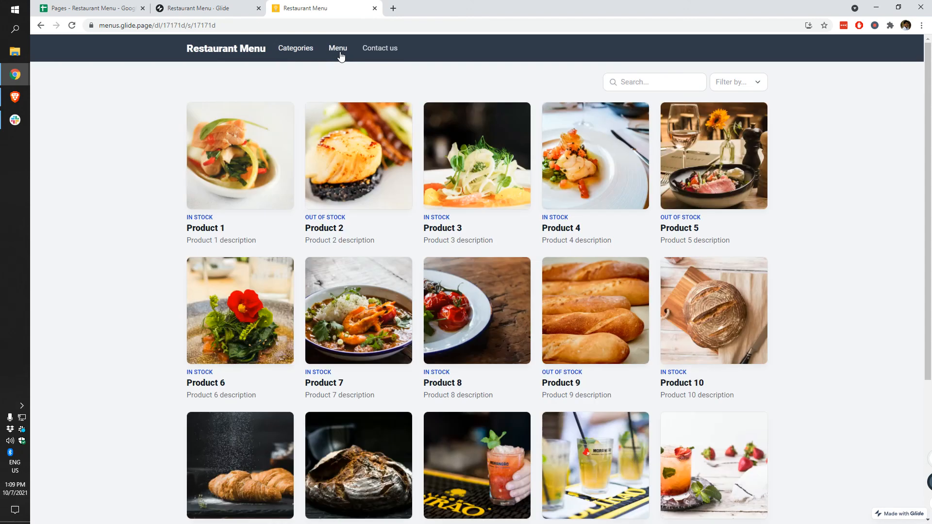
click(351, 140)
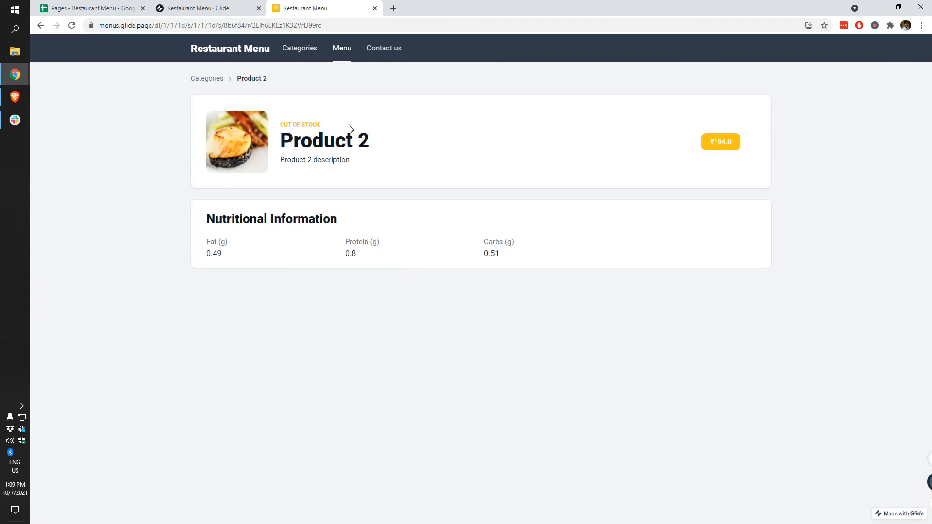
click(294, 52)
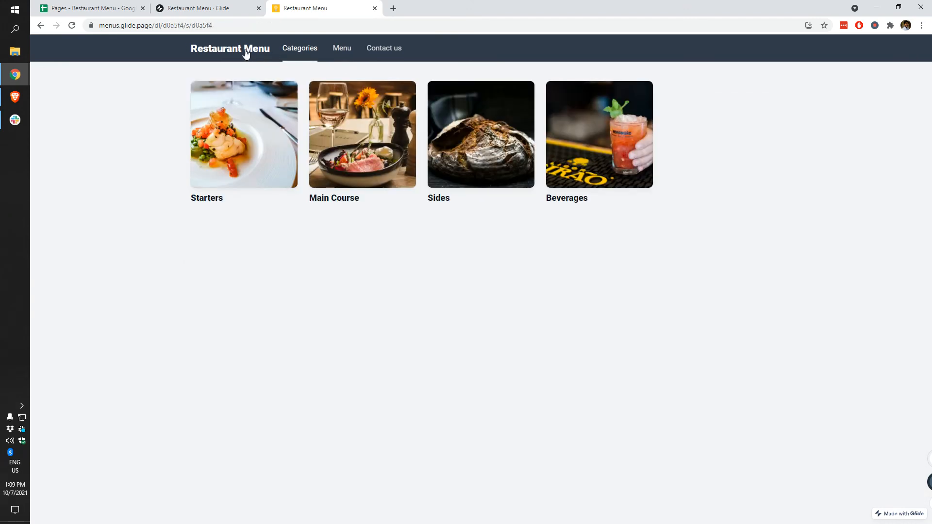
click(473, 124)
click(495, 298)
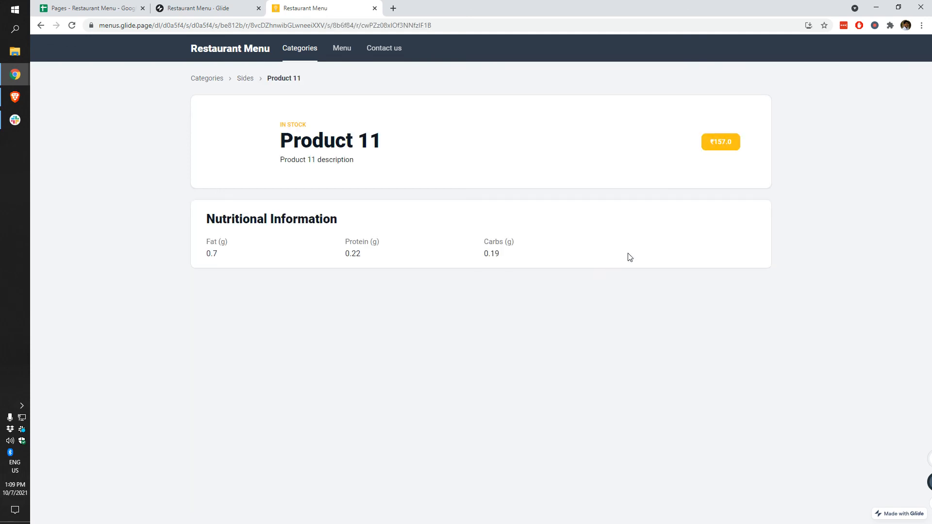
click(216, 55)
click(382, 50)
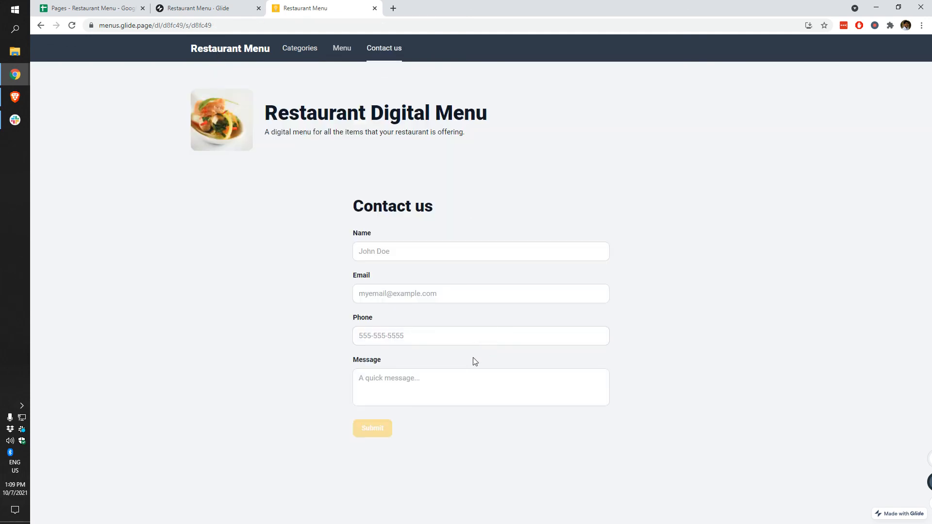
click(203, 6)
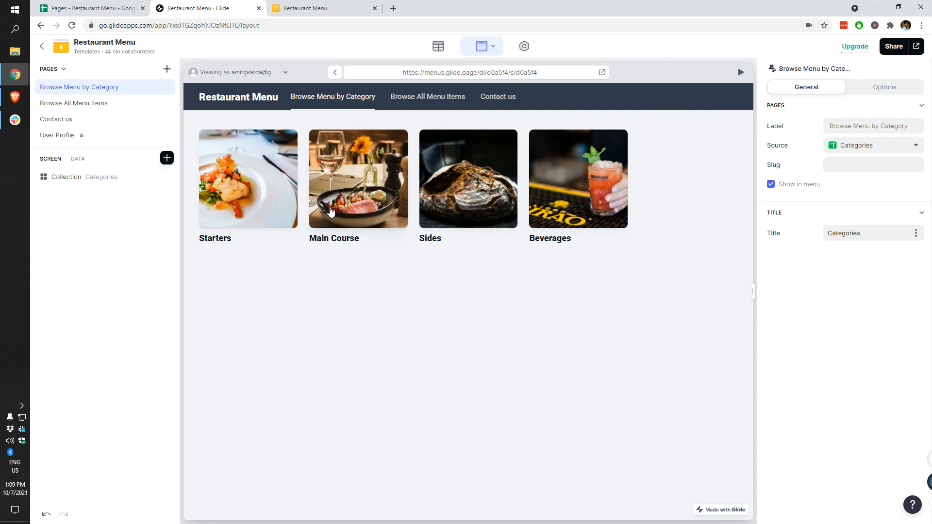
click(96, 139)
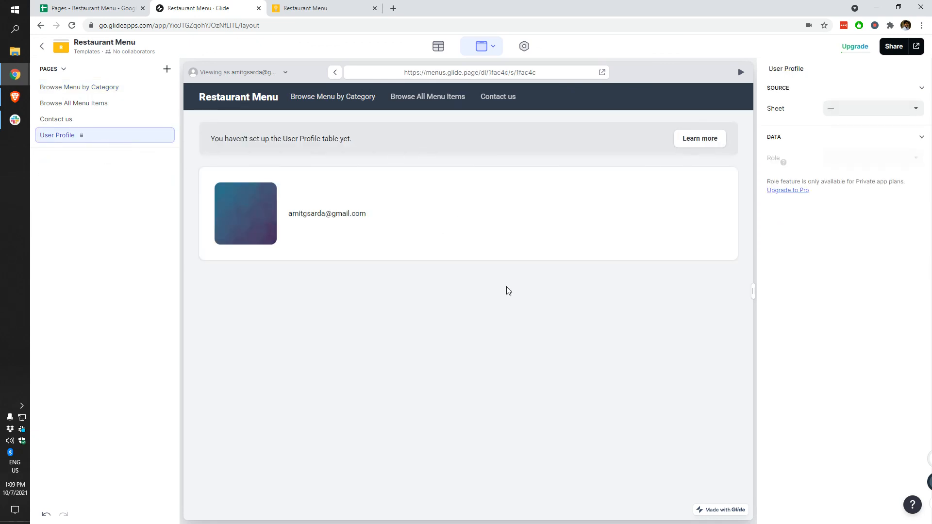
click(438, 46)
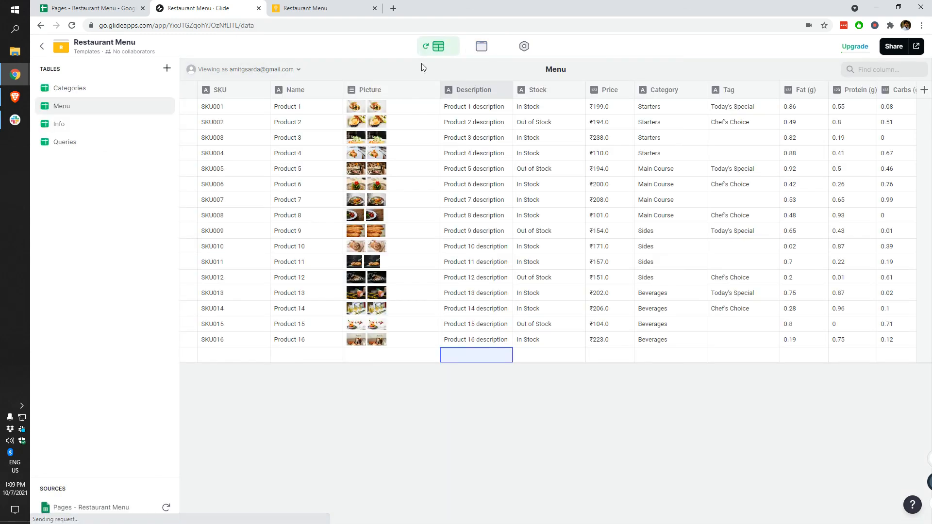
click(482, 47)
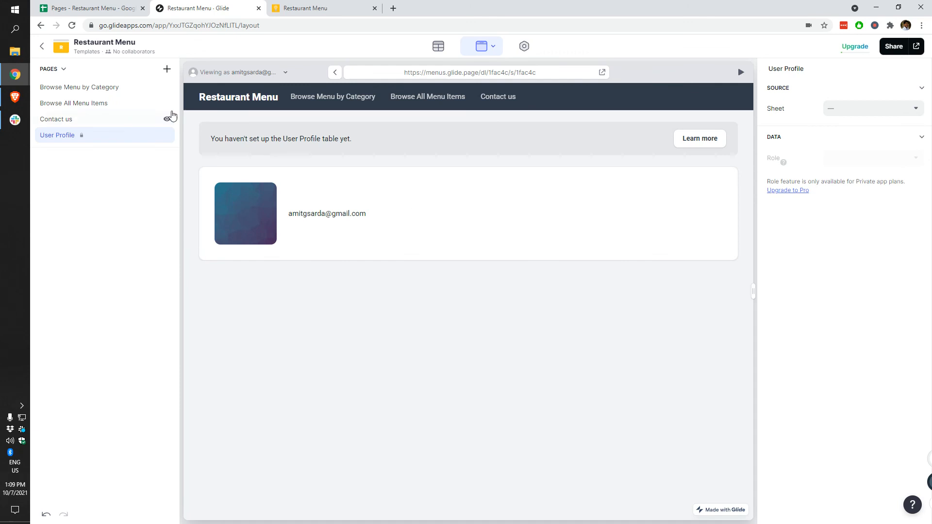
click(354, 99)
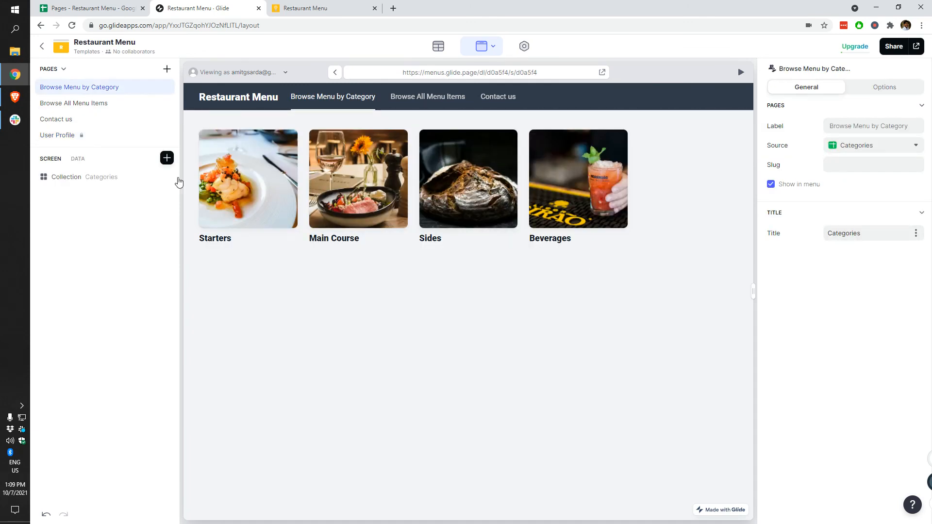